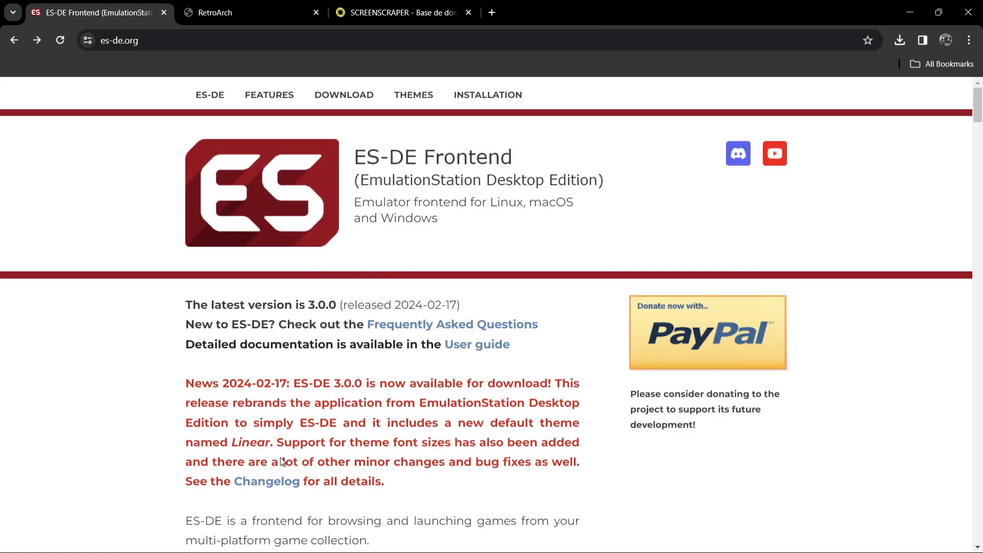
Step: Read through the ES-DE changelog, then return to the ES-DE homepage
left_click(283, 481)
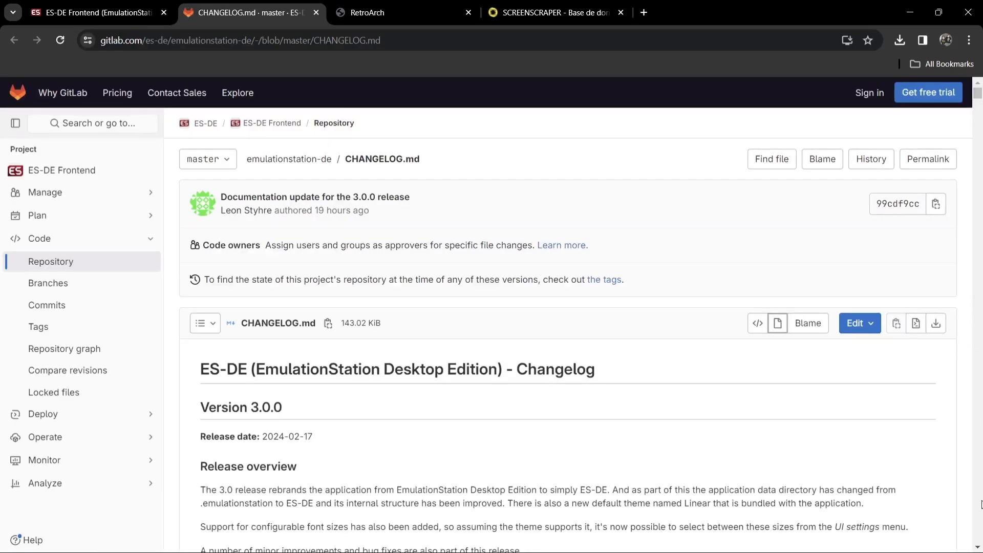
scroll(978, 548, "down", 5)
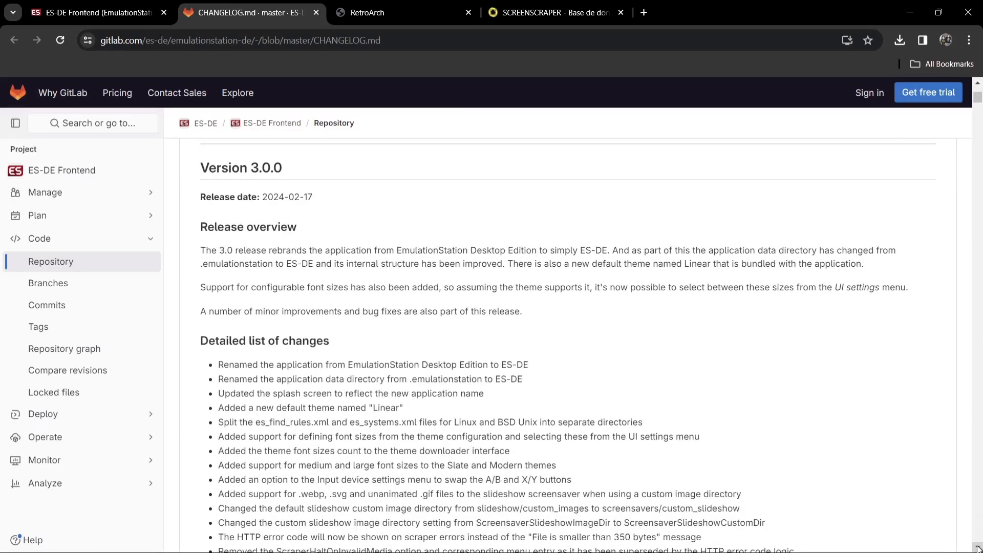
scroll(978, 547, "down", 1)
scroll(978, 547, "down", 7)
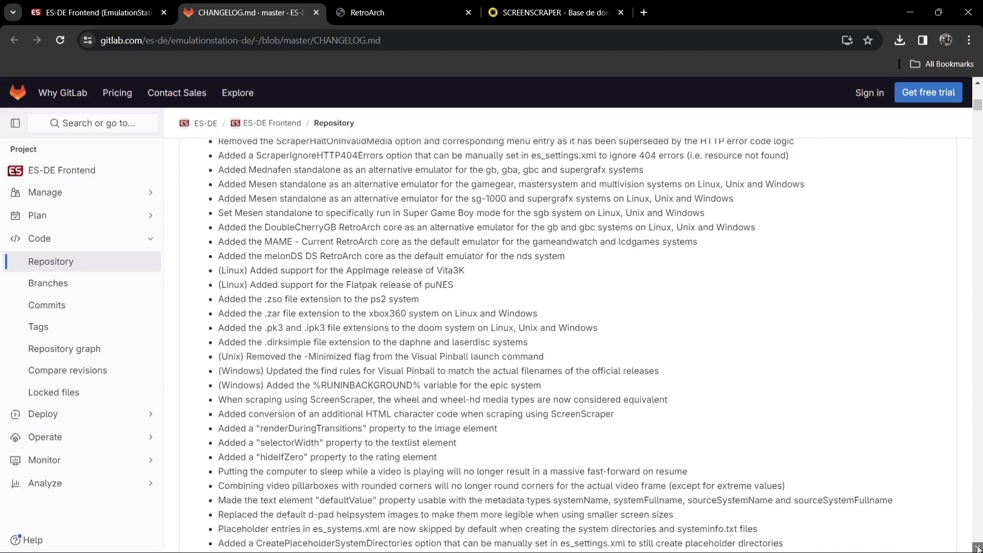
scroll(978, 548, "down", 10)
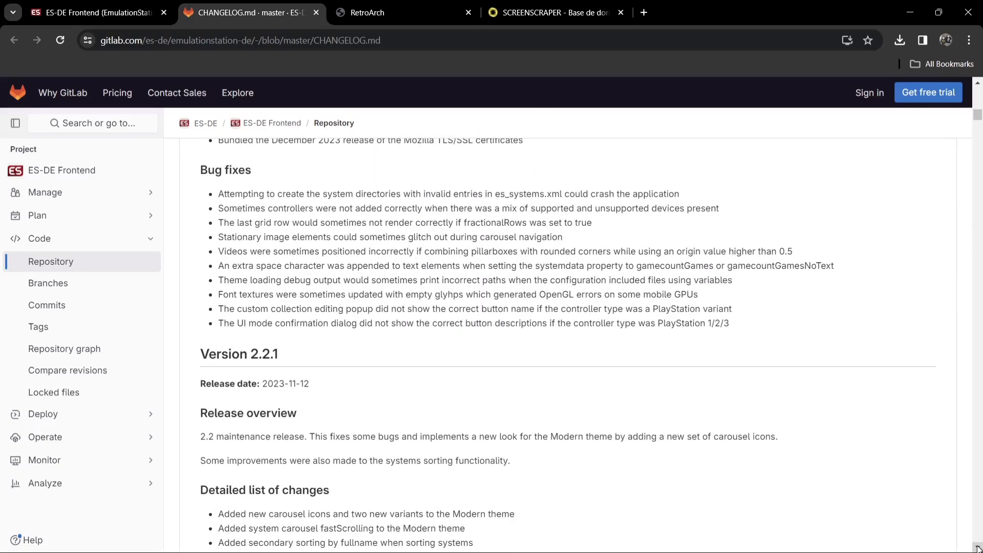
scroll(978, 547, "down", 3)
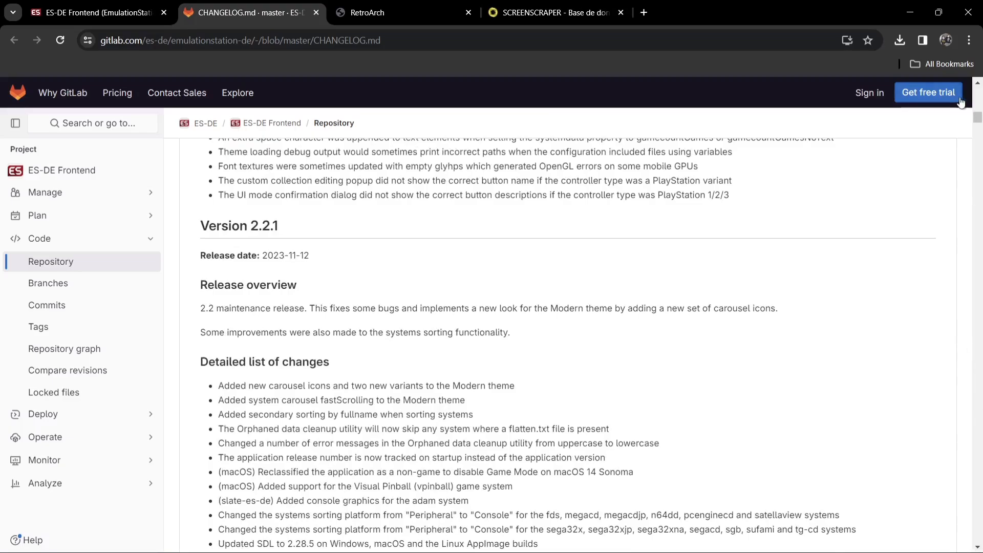
left_click_drag(978, 118, 977, 88)
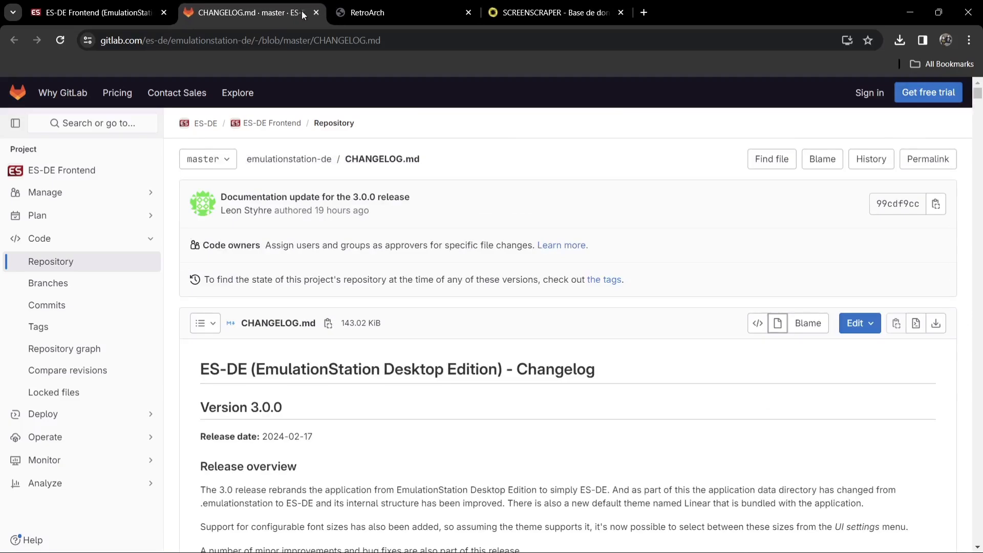
left_click(322, 12)
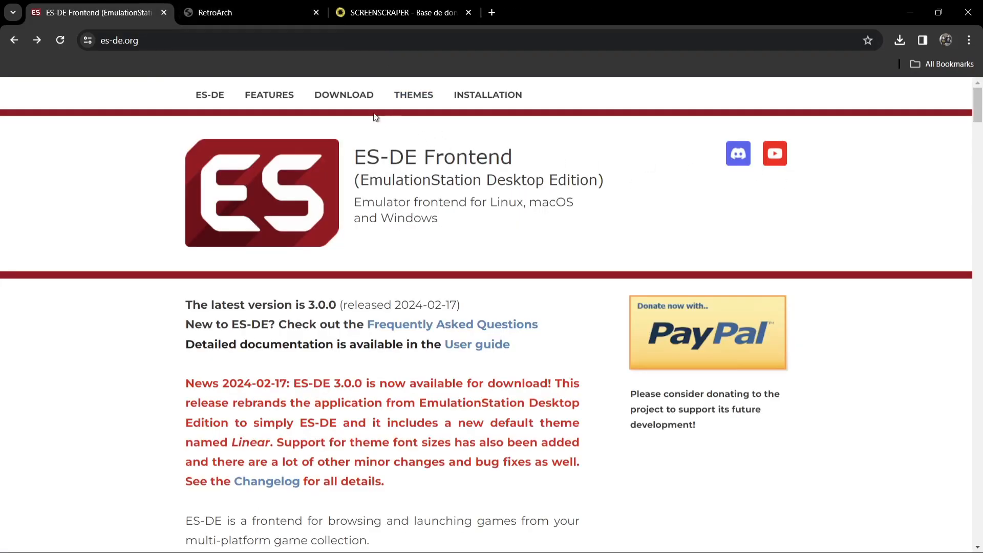
Step: Download the free Windows portable ES-DE 3.0.0 zip and switch to the RetroArch site
left_click(366, 98)
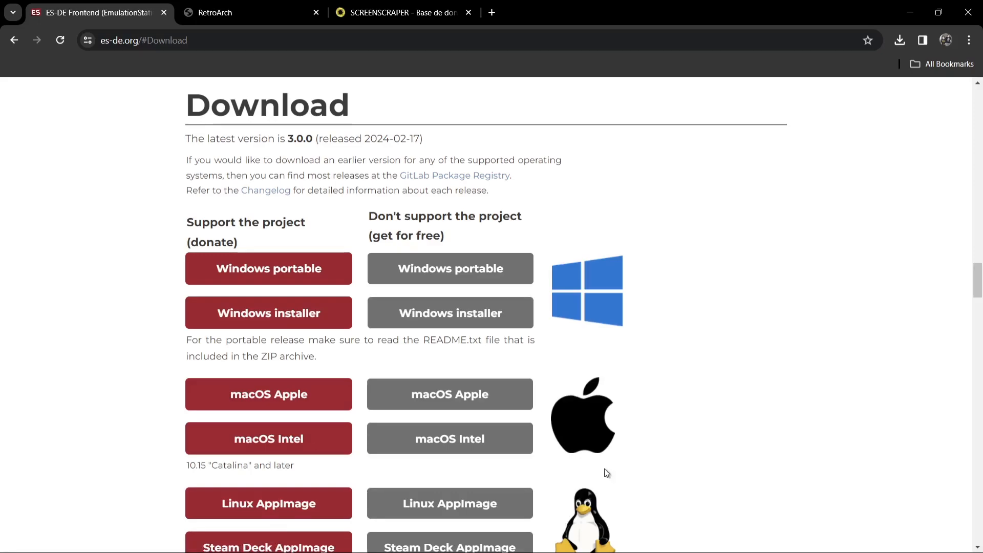
left_click(464, 274)
left_click(279, 7)
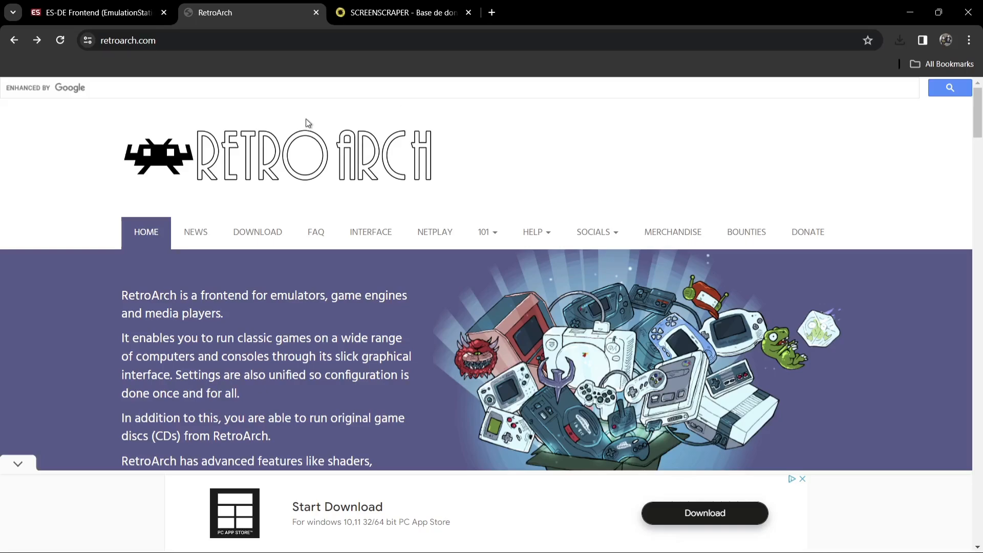
Step: Scroll RetroArch's download page to the Windows links, then open Windows search
left_click(268, 231)
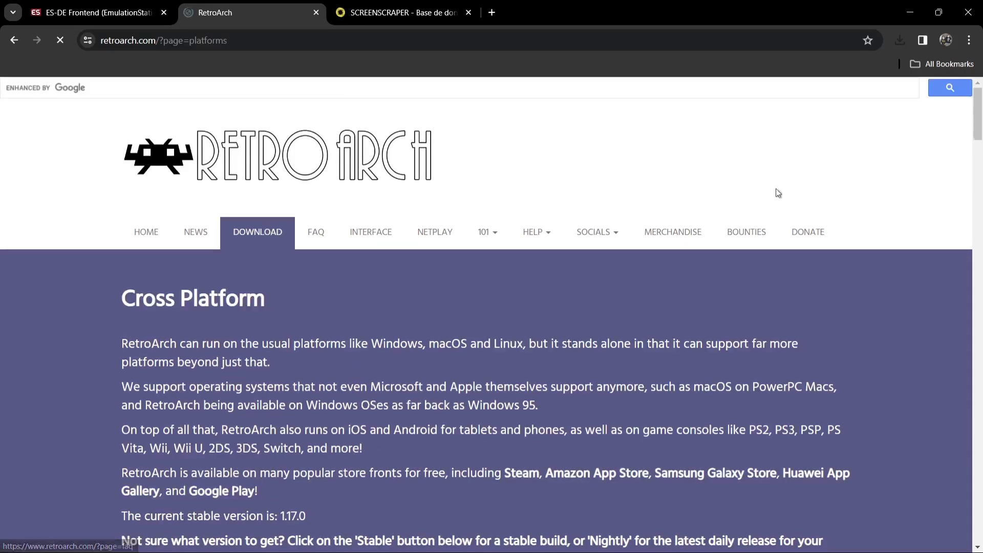
left_click_drag(978, 128, 981, 254)
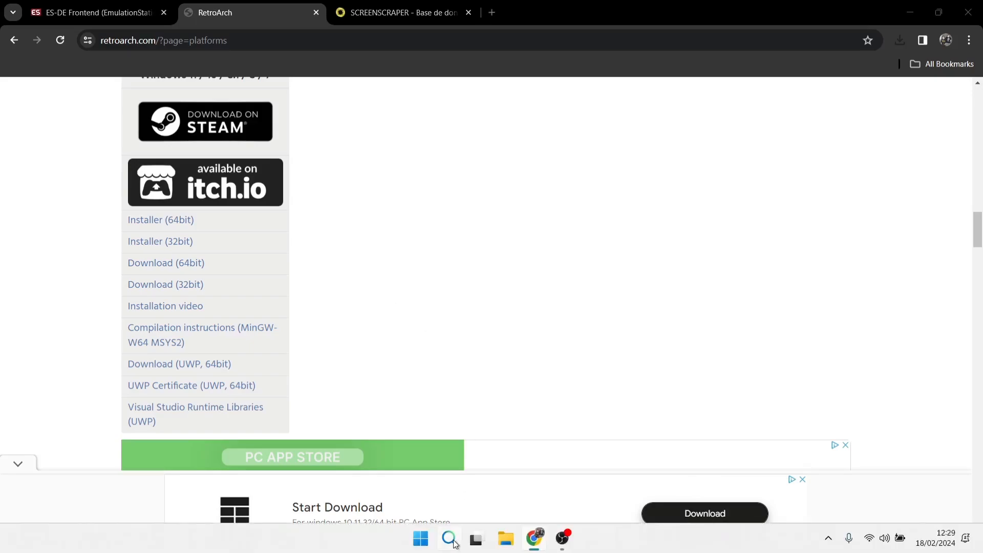
left_click(450, 537)
type("syste")
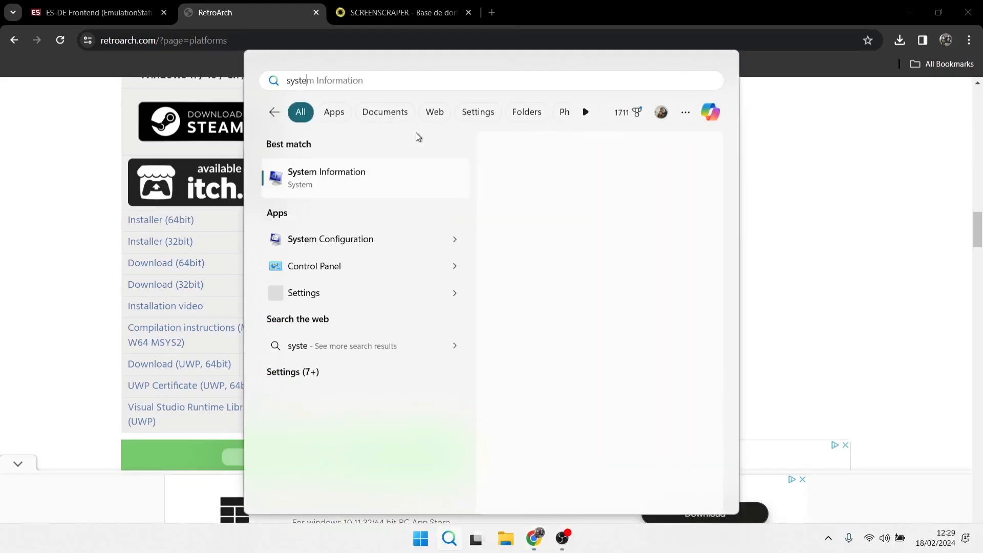
left_click(386, 173)
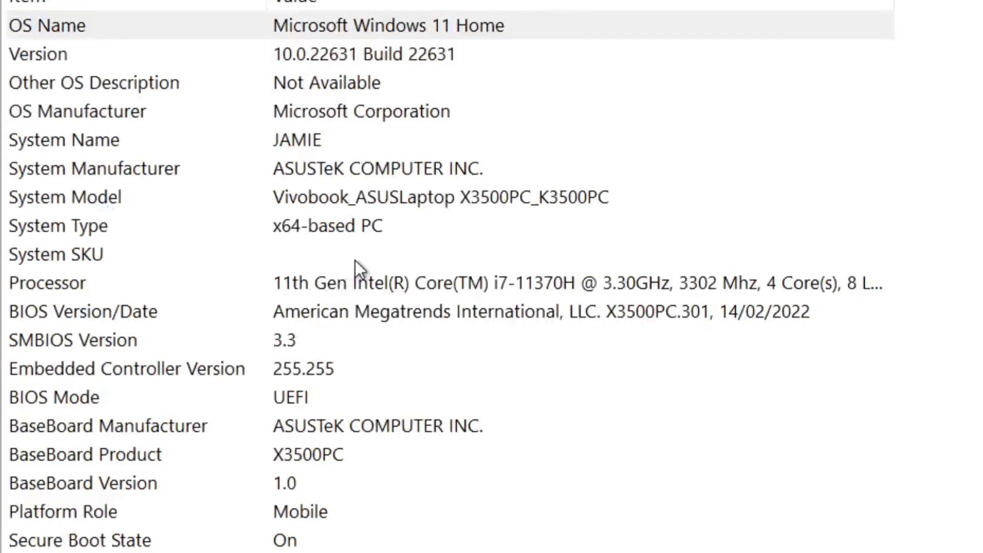
left_click(115, 228)
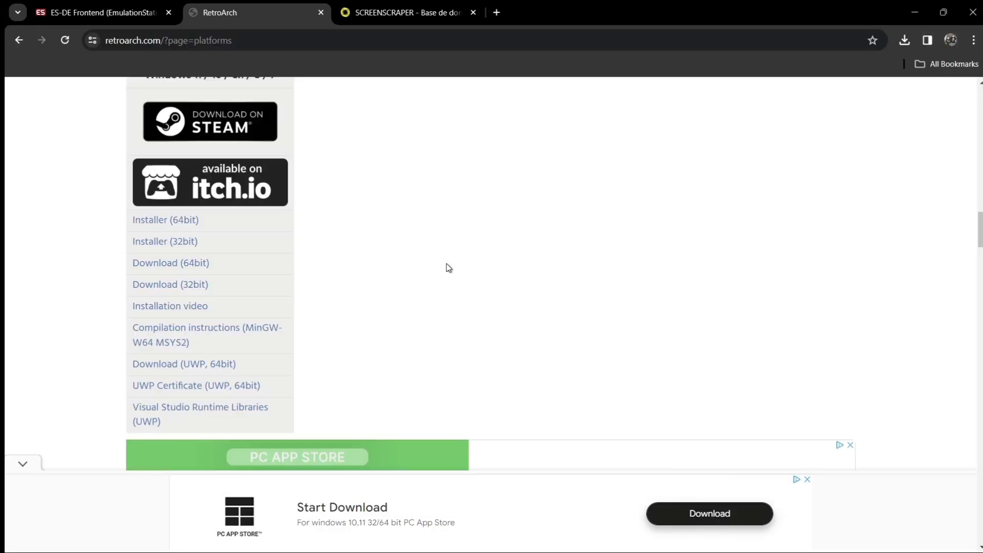
Step: Start the 64-bit Windows RetroArch download, dismiss the ad, and go to ScreenScraper
left_click(172, 267)
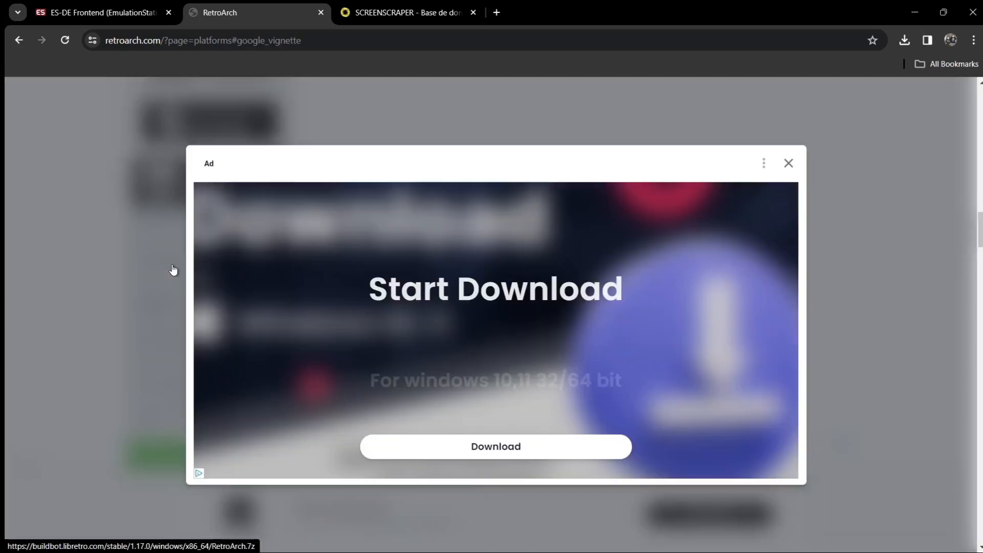
left_click(788, 165)
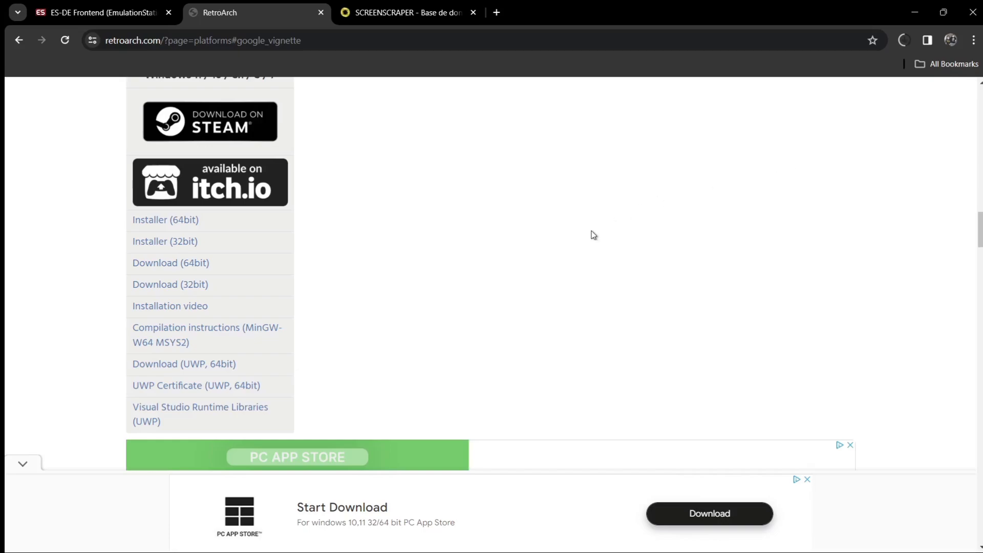
left_click(402, 6)
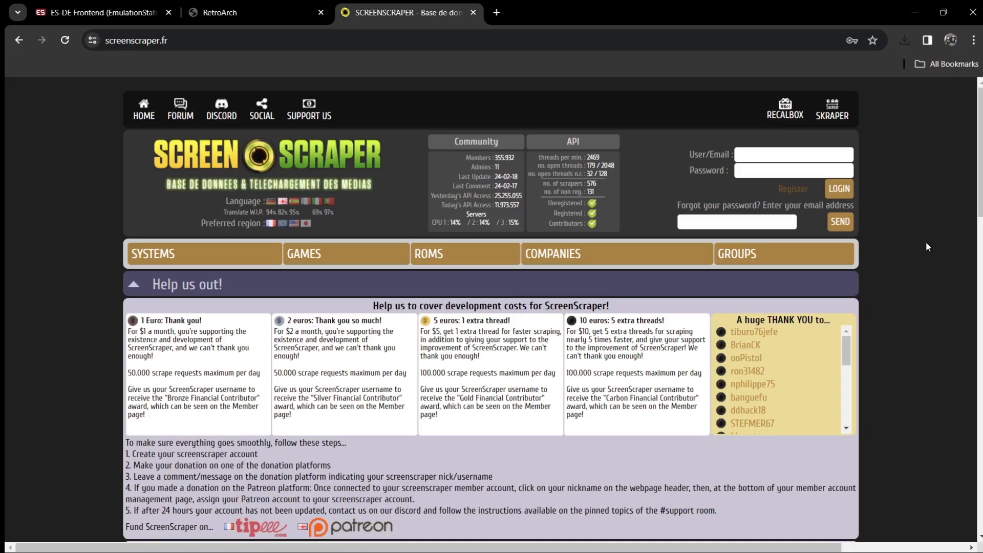
Step: Open ScreenScraper's Register page and scroll down its sign-up form
left_click(791, 189)
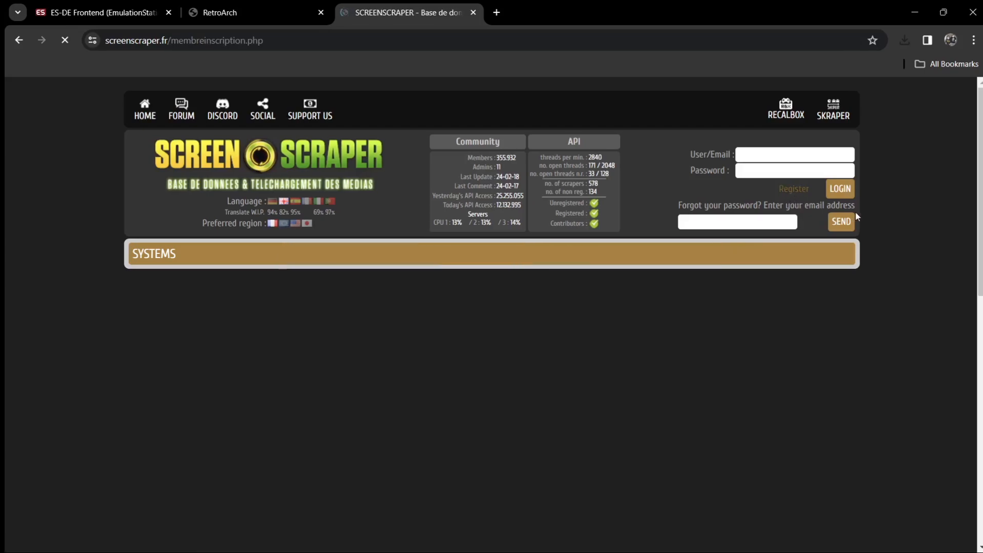
scroll(492, 308, "down", 5)
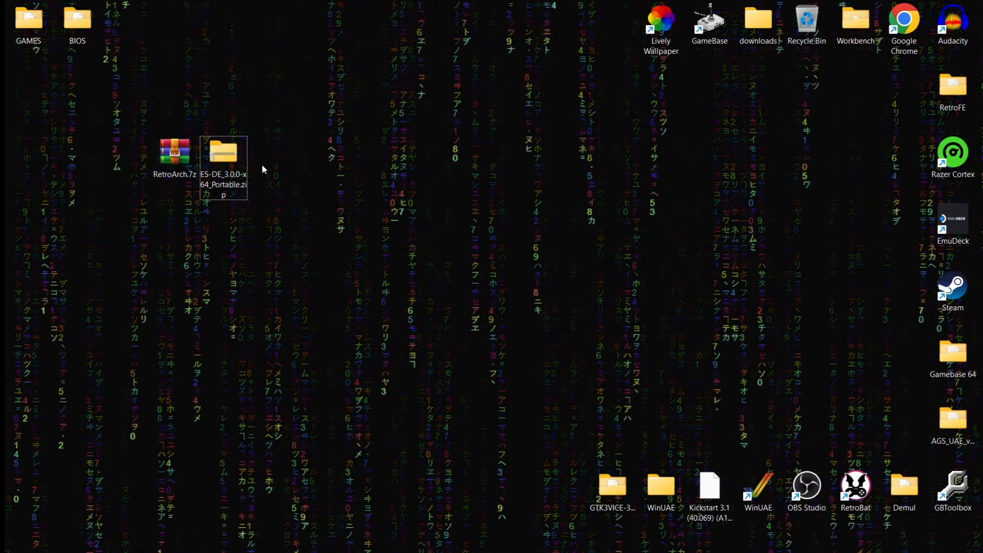
Step: Extract the ES-DE folder from ES-DE_3.0.0-x64_Portable.zip to the desktop, then recycle the zip
double_click(228, 160)
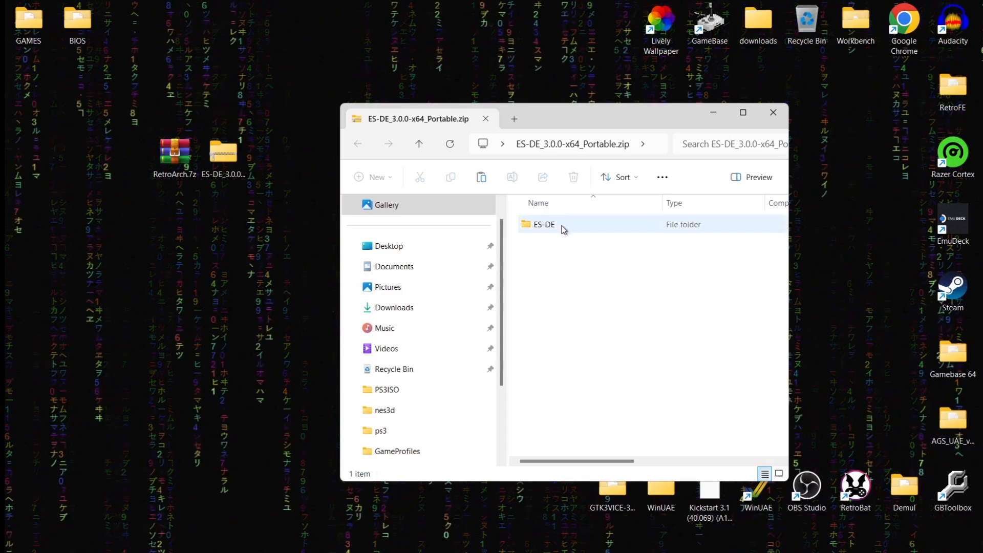
double_click(565, 228)
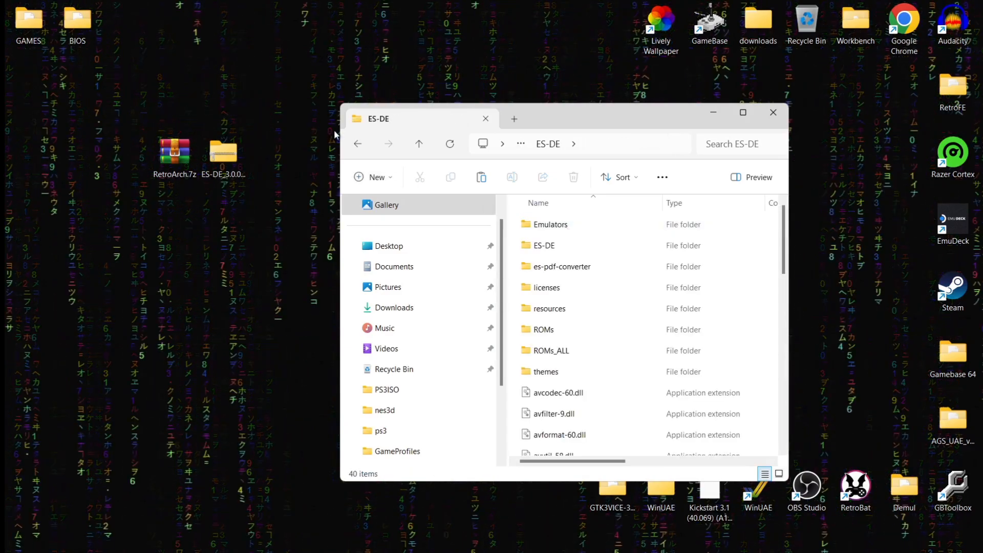
left_click(360, 146)
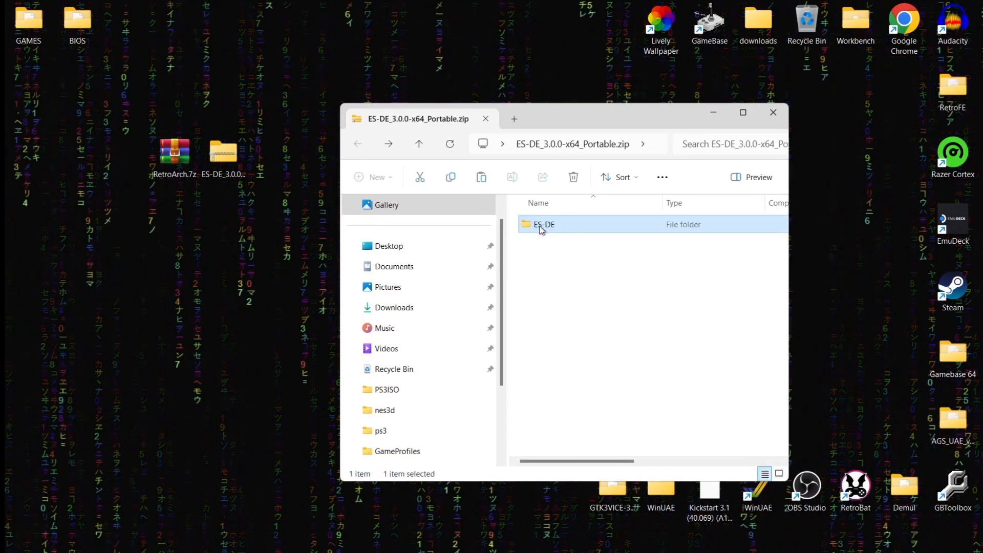
left_click_drag(541, 230, 264, 306)
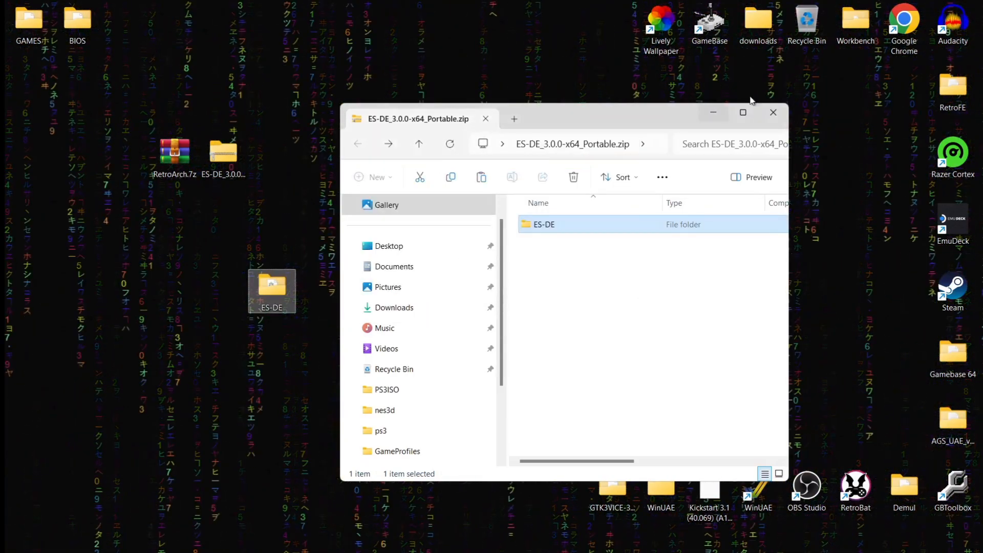
left_click(773, 113)
left_click_drag(226, 164, 807, 41)
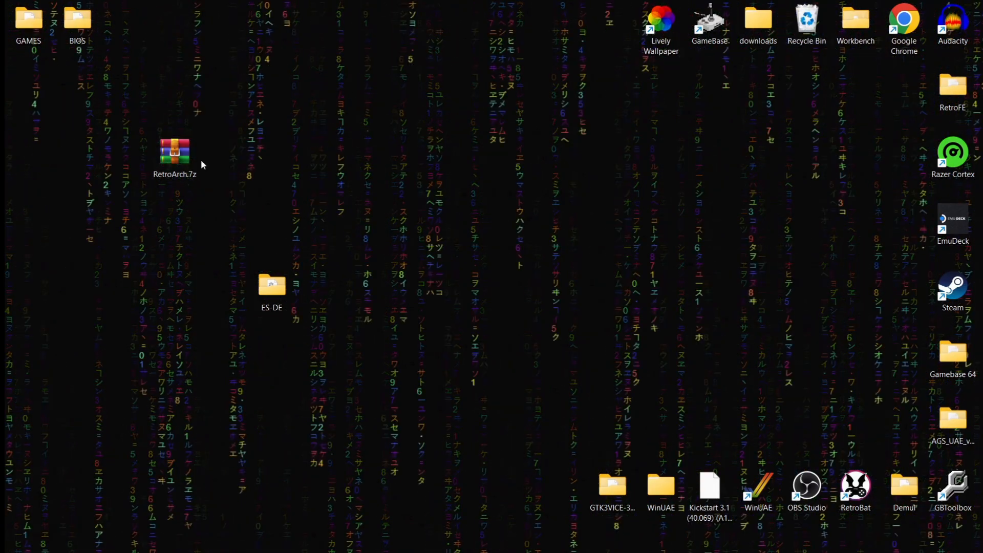
Step: Extract RetroArch-Win64 from RetroArch.7z to the desktop, then recycle the .7z archive
right_click(178, 161)
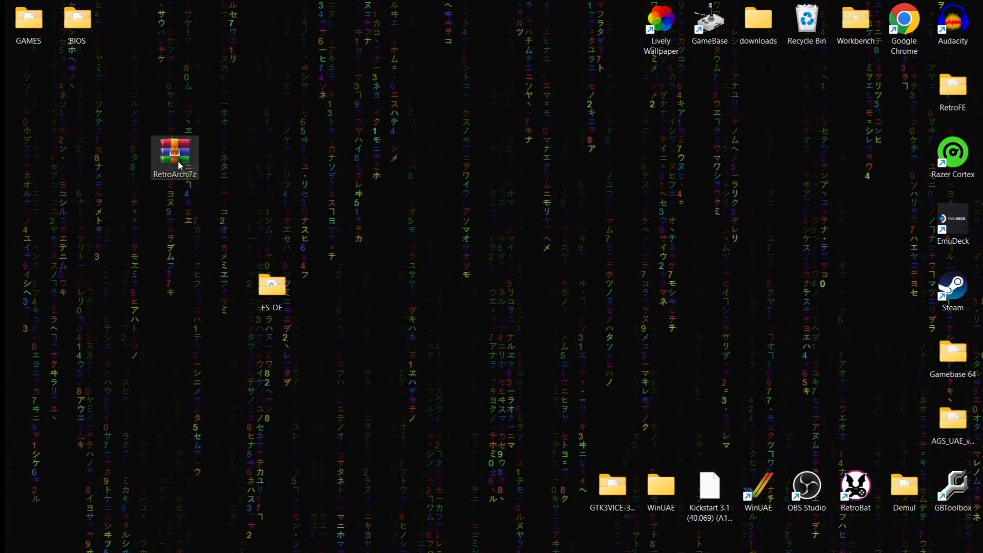
double_click(174, 154)
key("Escape")
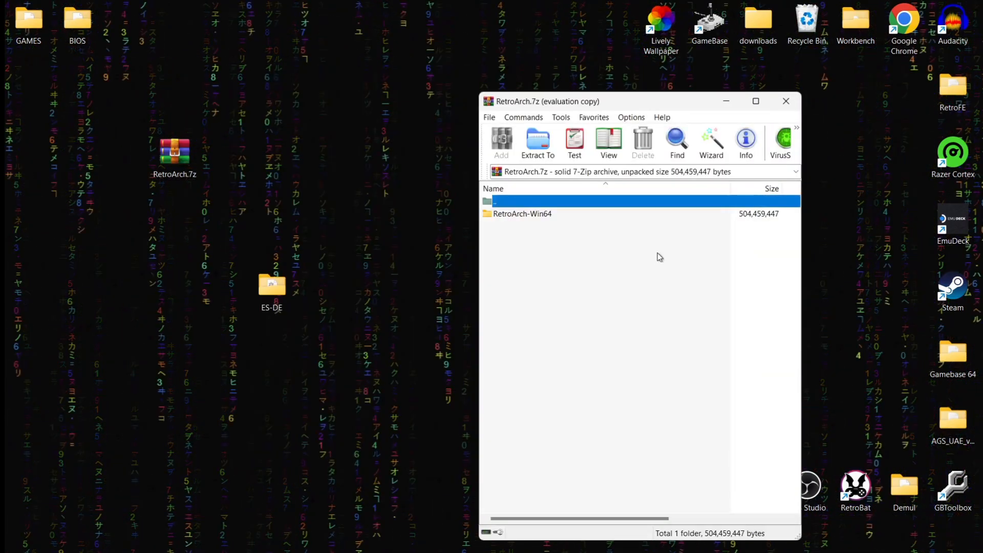
left_click_drag(527, 215, 335, 171)
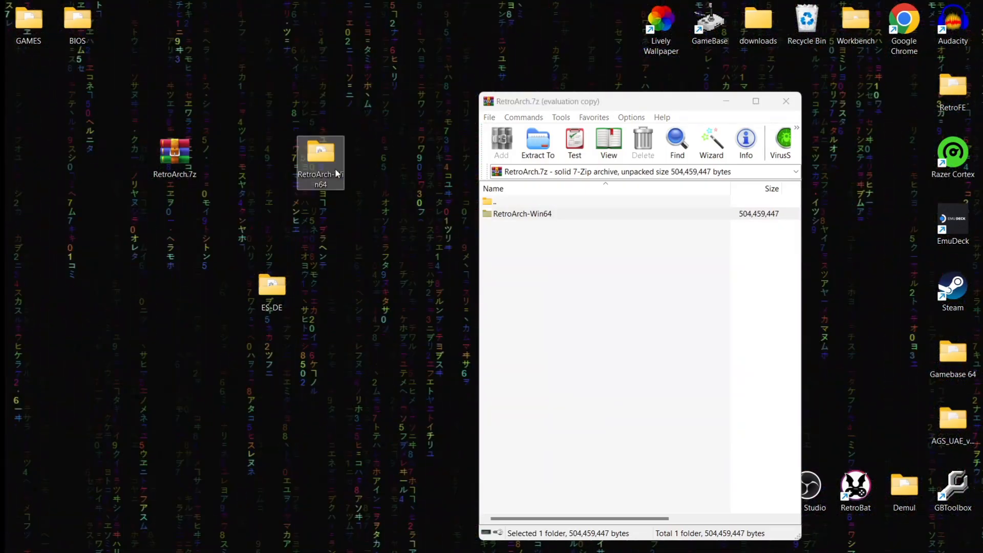
left_click(785, 101)
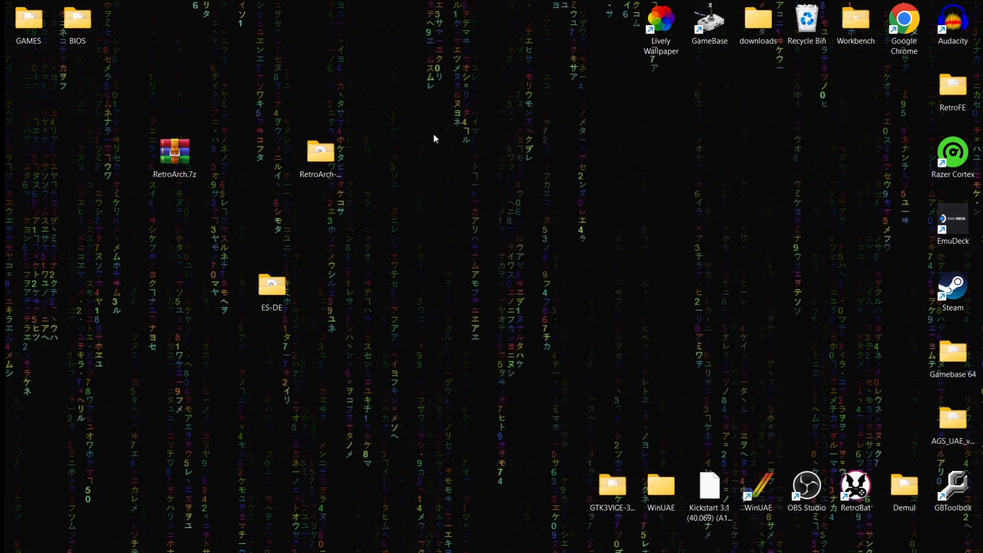
left_click_drag(188, 153, 822, 36)
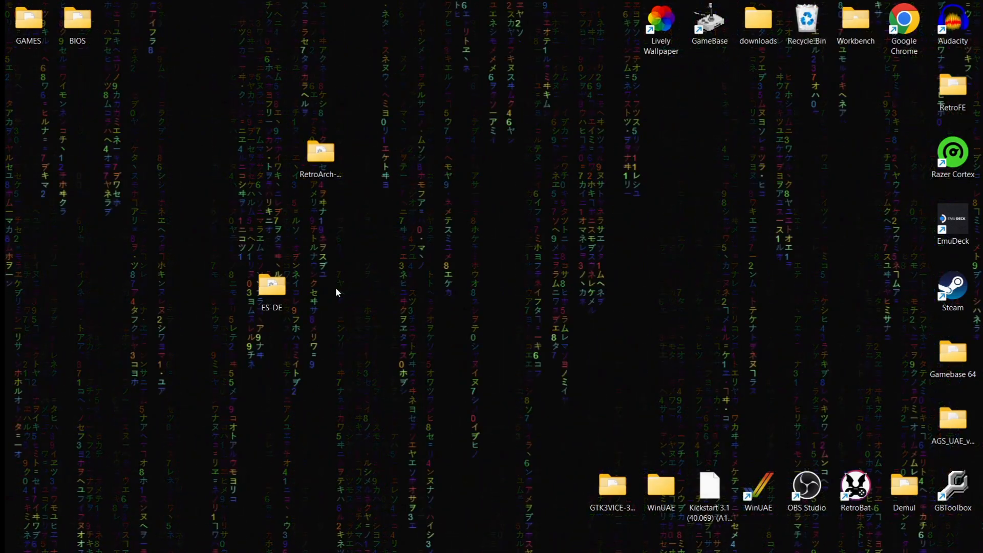
Step: Move the desktop RetroArch folder into ES-DE\Emulators and go back up to ES-DE
double_click(275, 290)
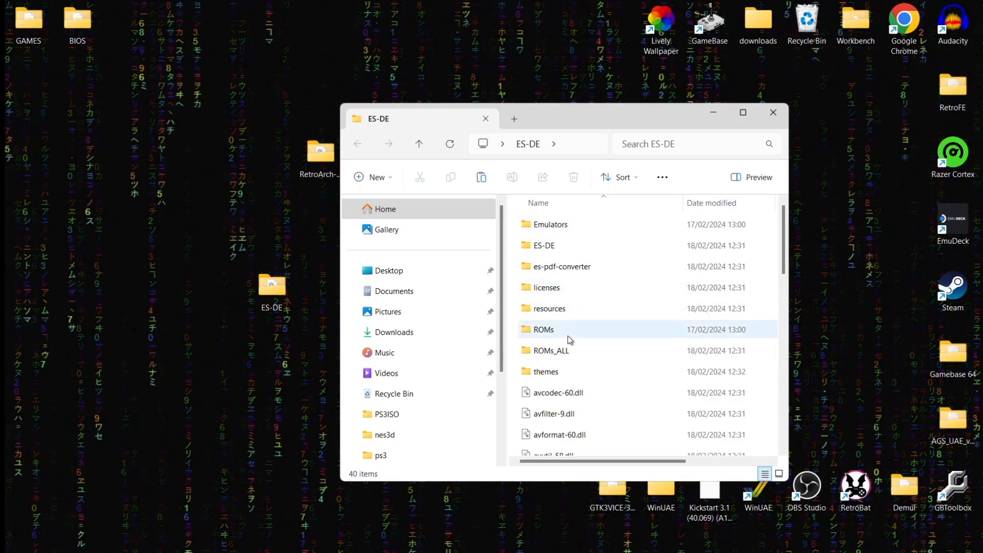
double_click(639, 226)
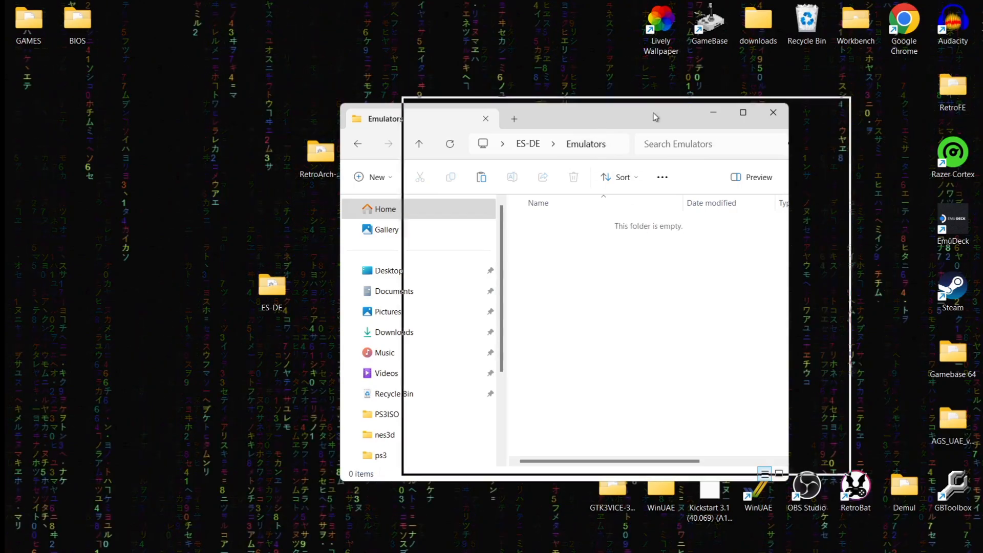
left_click_drag(653, 117, 800, 72)
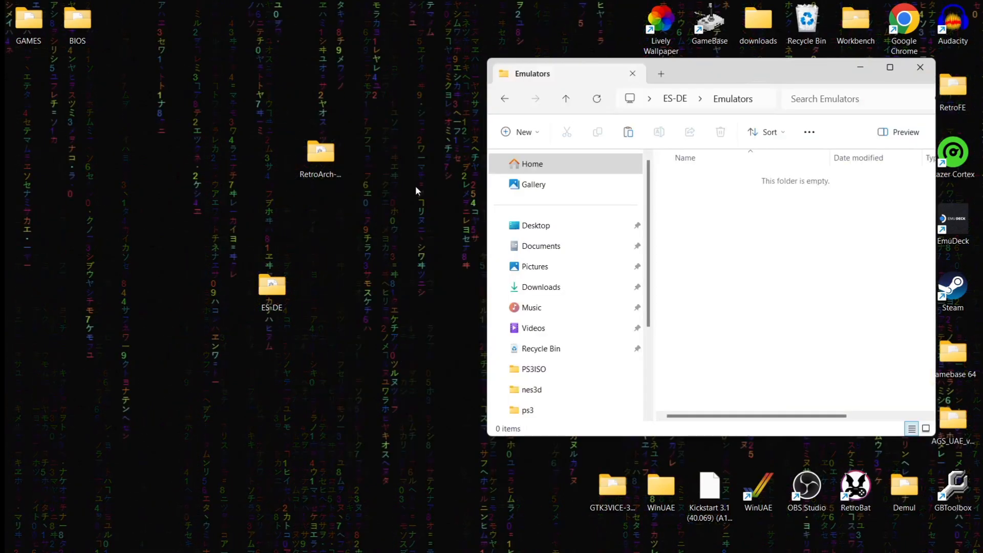
left_click(316, 155)
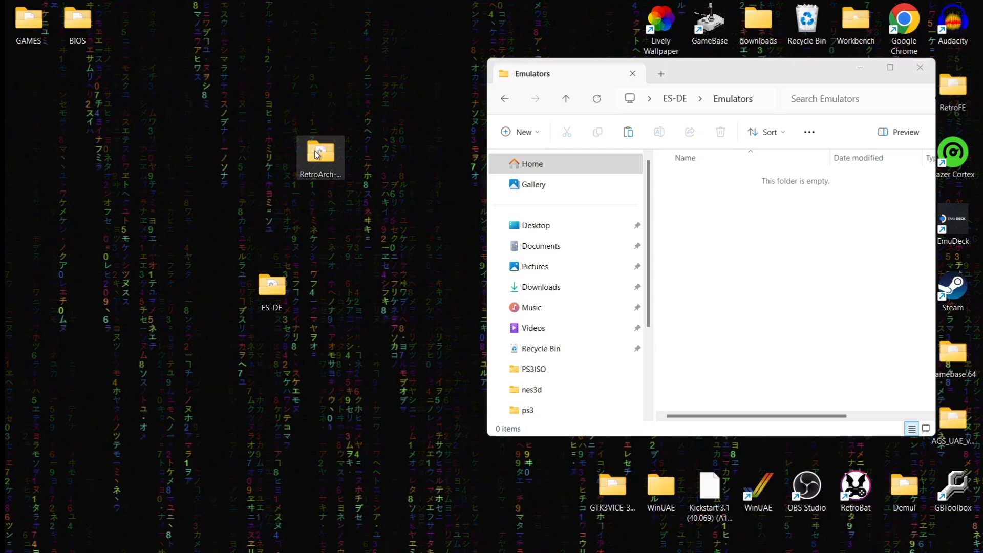
left_click_drag(316, 155, 746, 252)
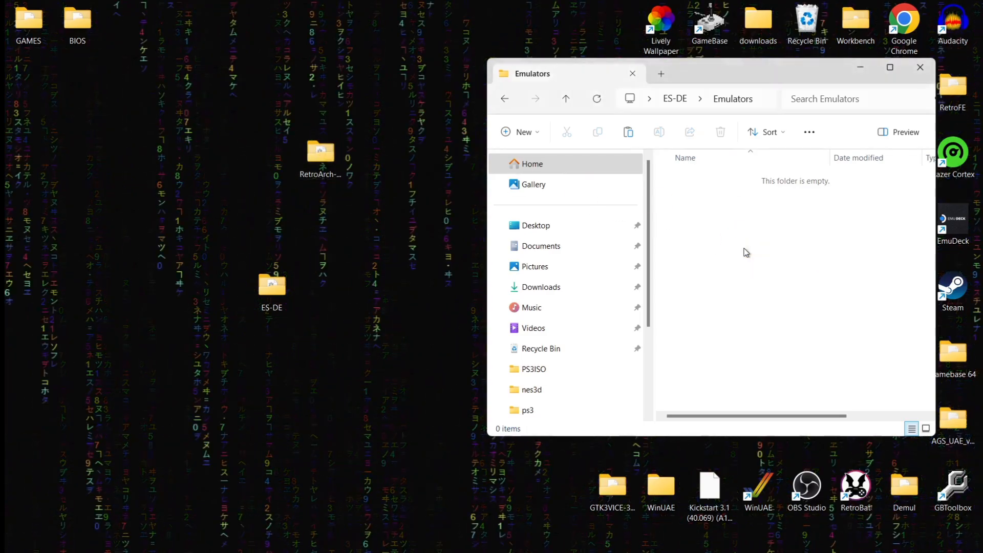
left_click(505, 98)
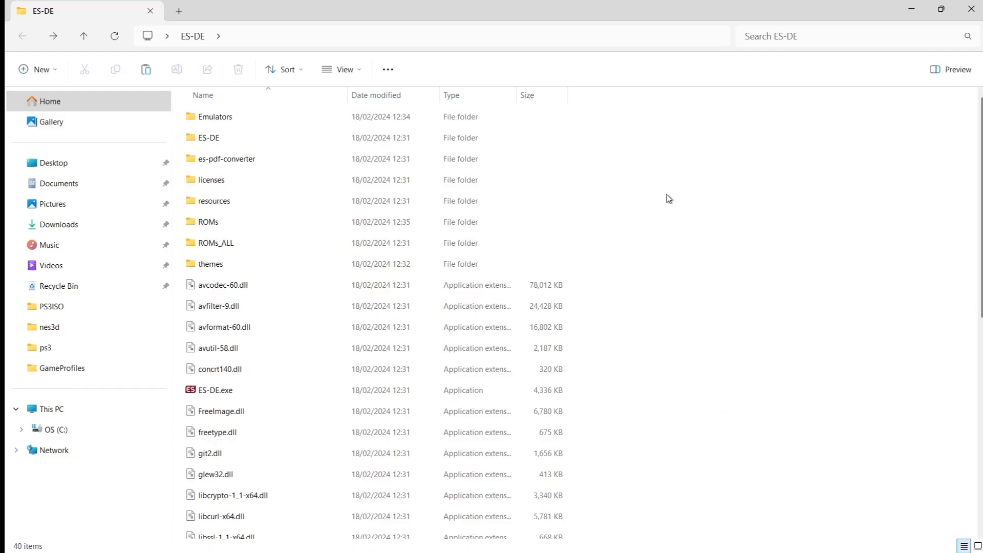
Step: Launch ES-DE.exe, create the ROM directories for all game systems, then quit ES-DE
double_click(286, 394)
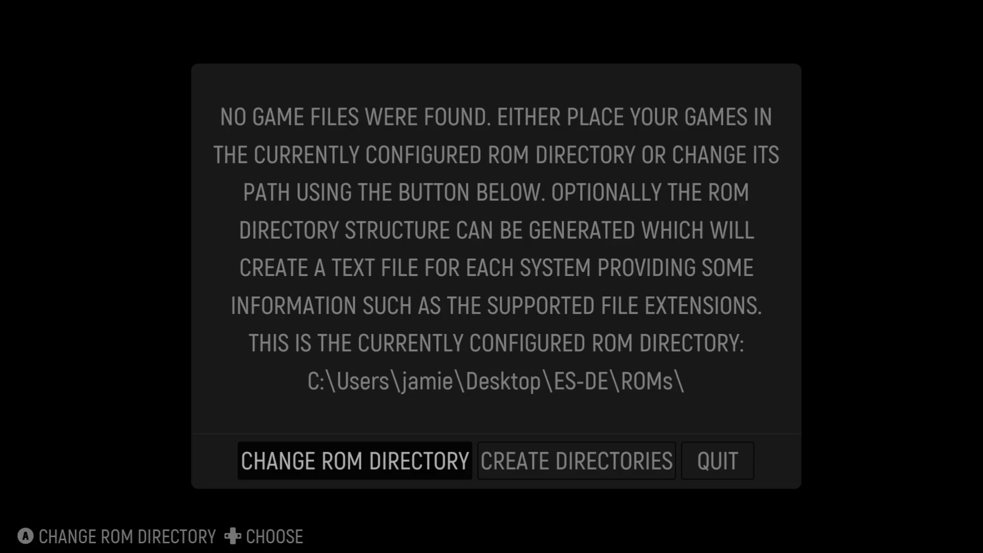
key("Right")
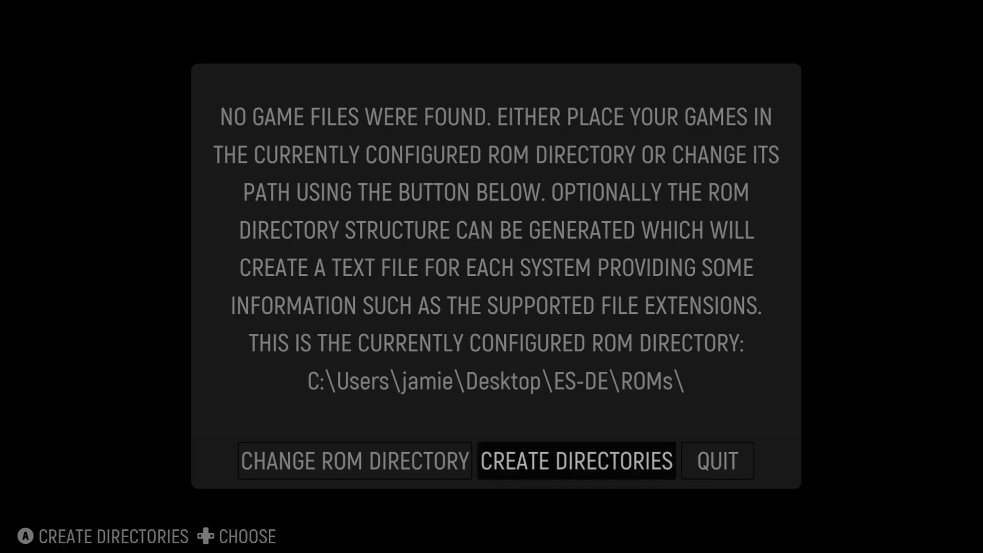
key("Return")
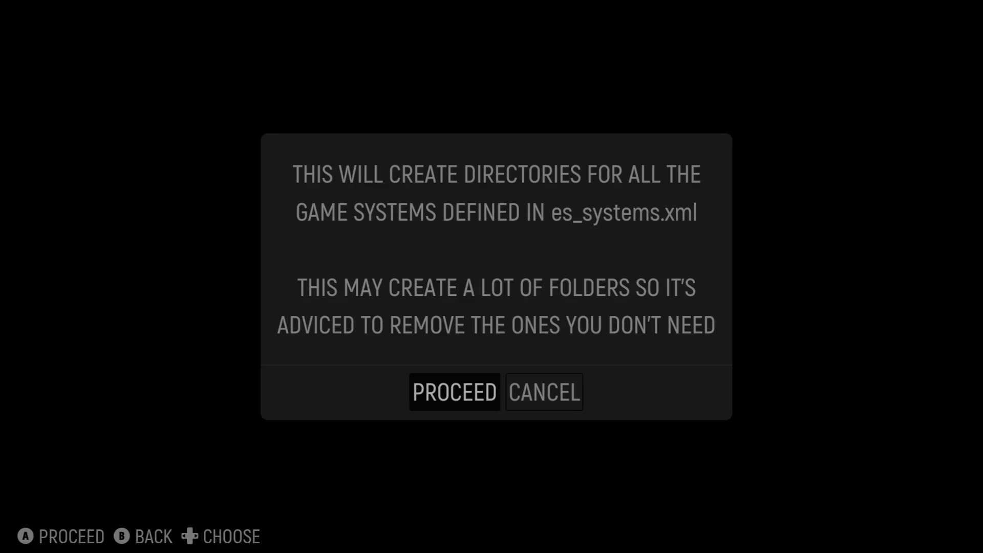
key("Return")
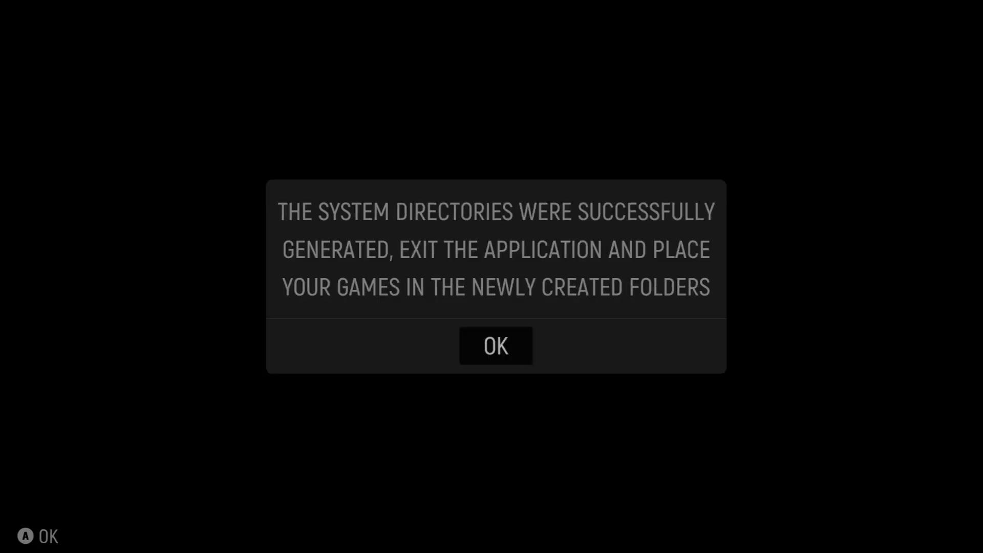
key("Return")
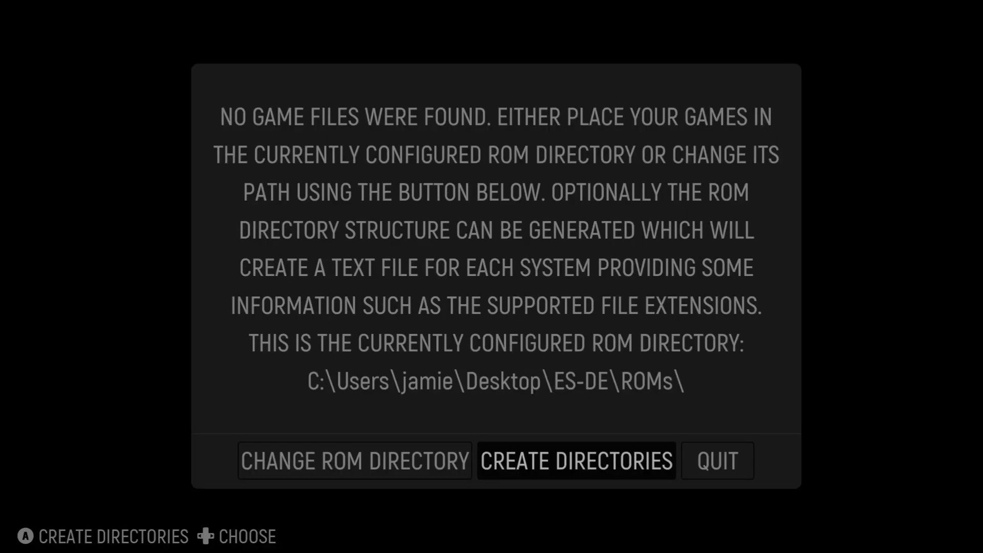
key("Right")
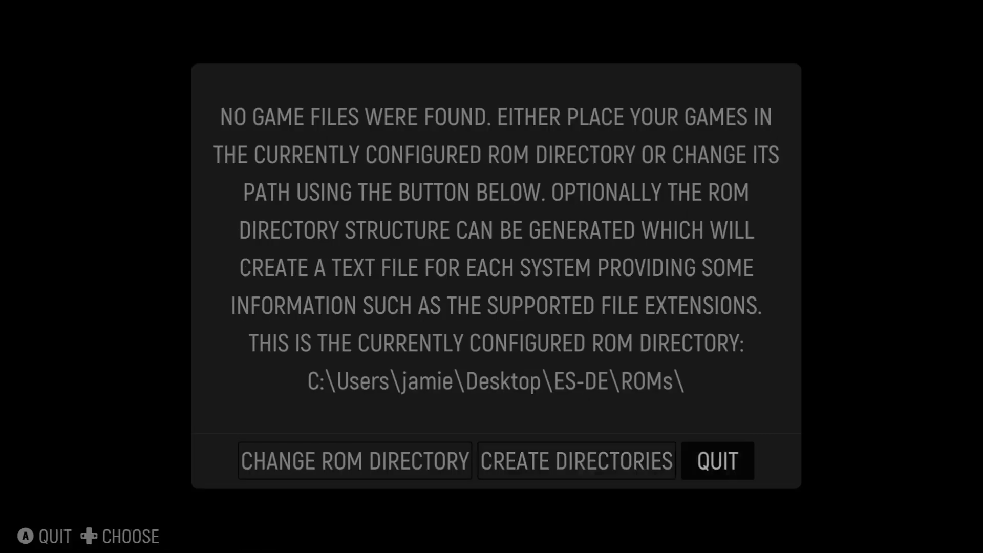
key("Return")
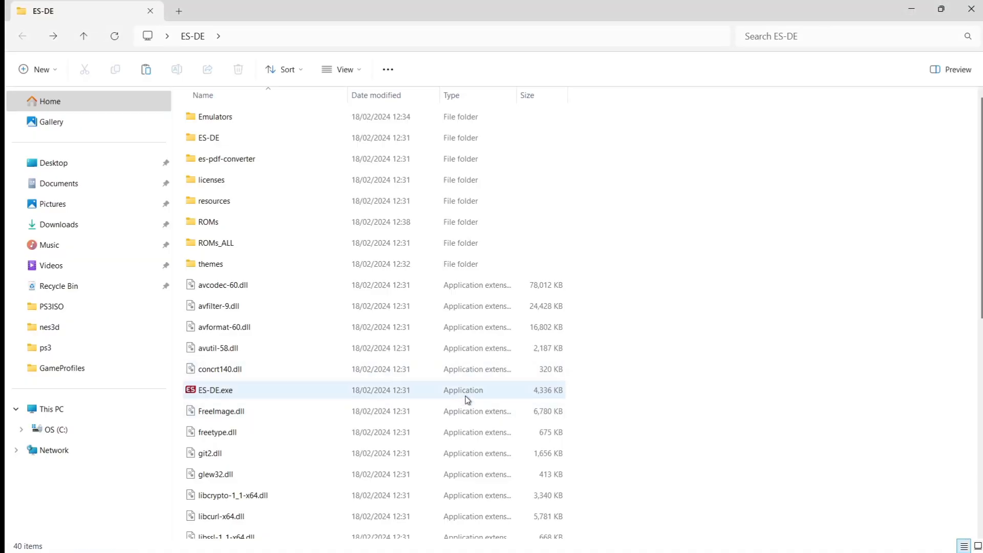
Step: Browse the 189 system folders in ROMs, then restore the window and select GAMES
left_click(215, 222)
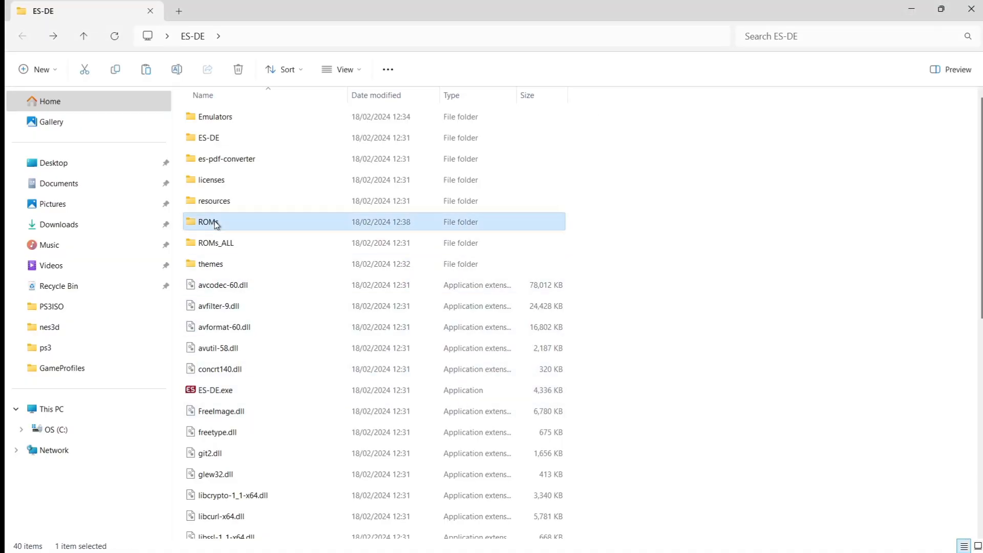
double_click(215, 223)
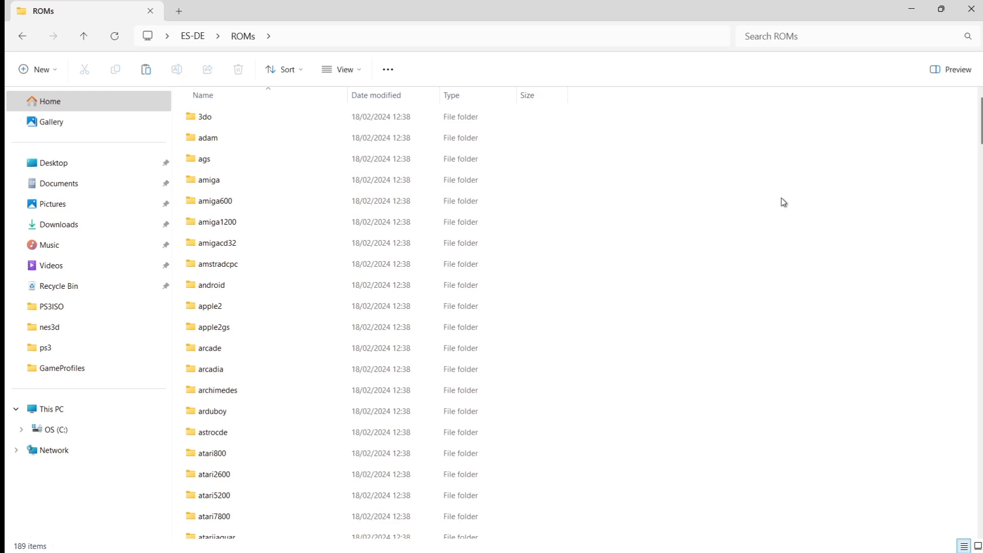
scroll(583, 318, "down", 15)
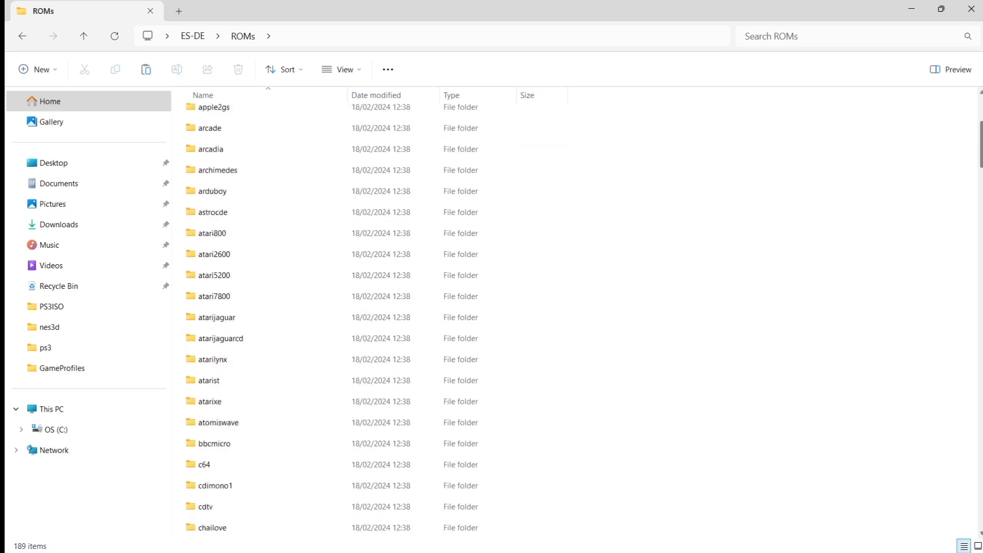
scroll(583, 317, "down", 12)
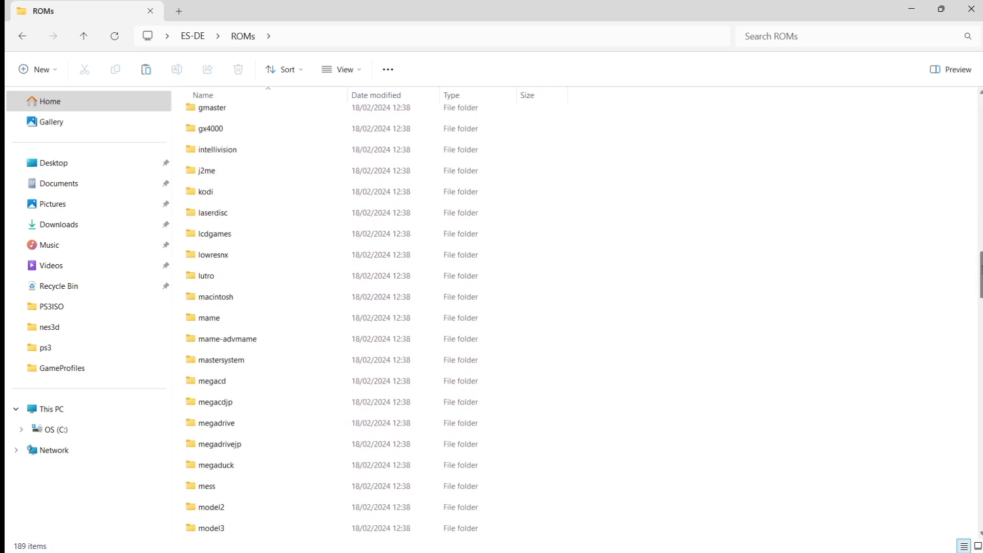
scroll(583, 318, "down", 20)
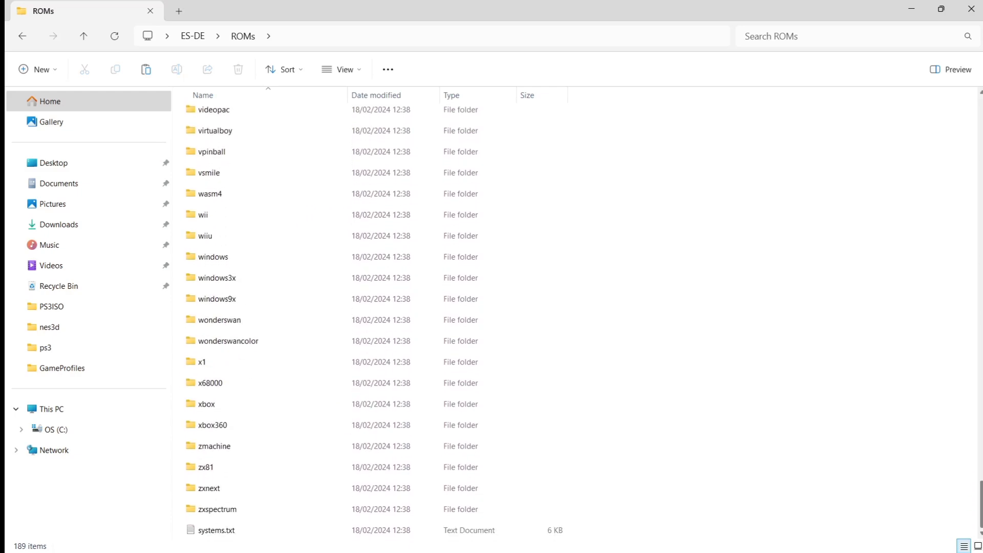
scroll(583, 317, "up", 20)
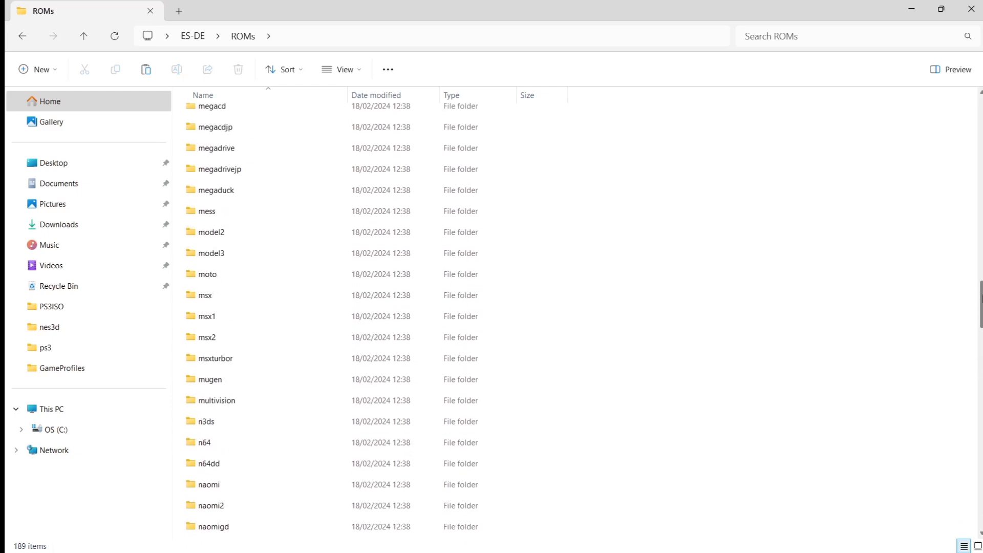
scroll(583, 317, "up", 3)
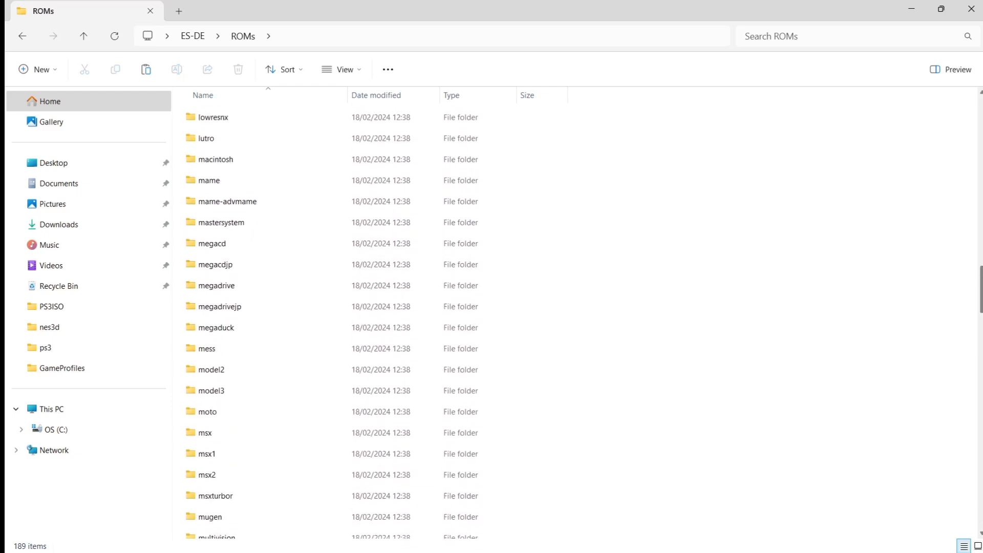
scroll(584, 317, "down", 7)
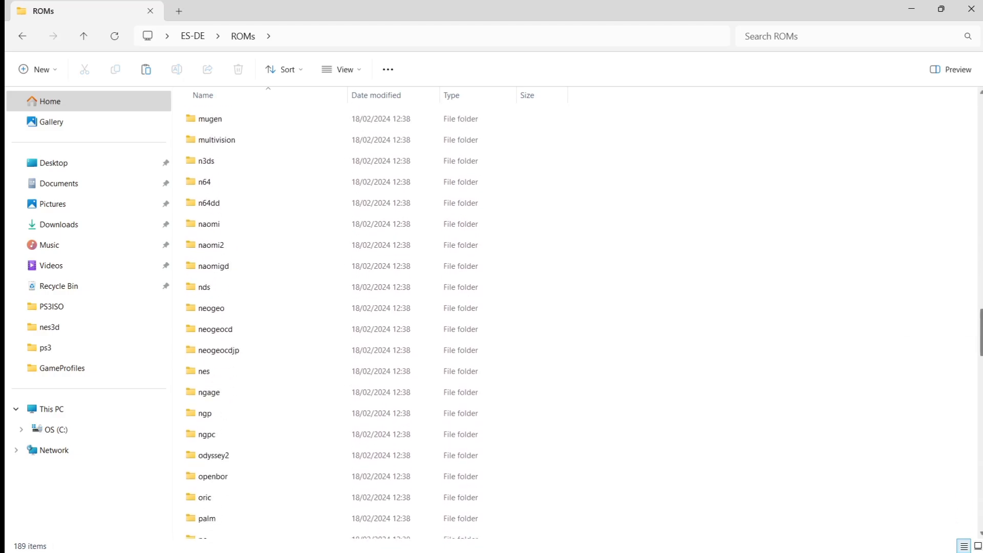
double_click(569, 5)
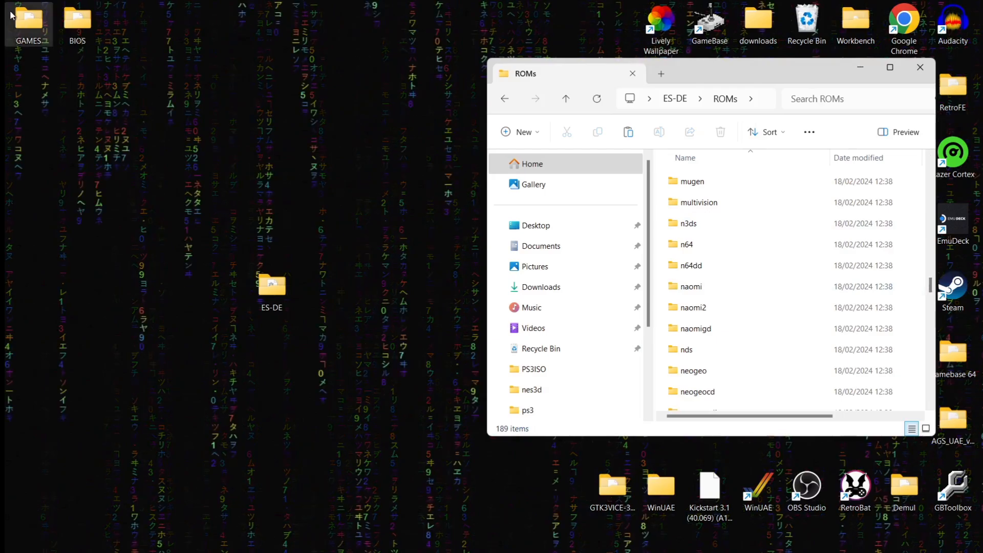
left_click(22, 23)
Step: Drag the Lawnmower Man and Mickey Mania .chd files from GAMES into ROMs\segacd
double_click(22, 23)
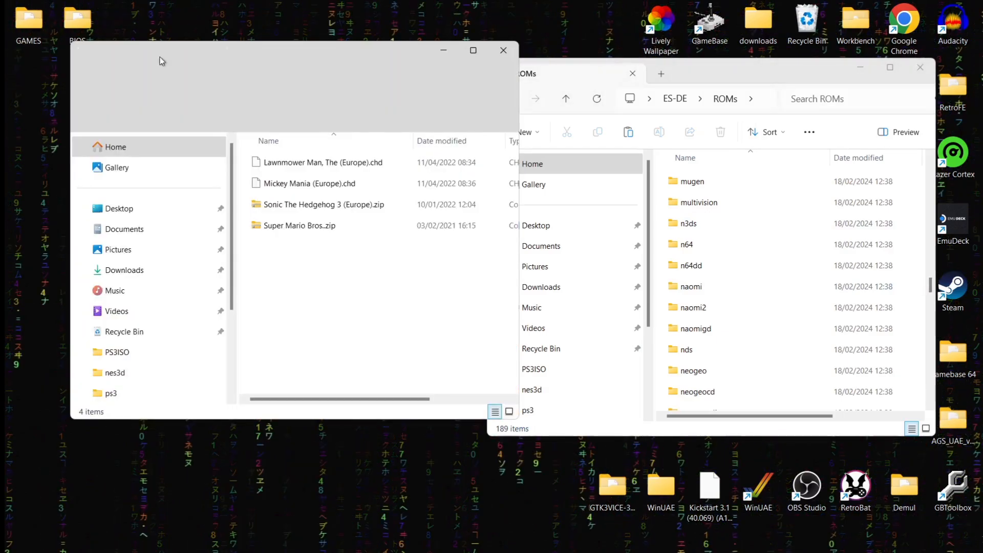
left_click(307, 164)
left_click(323, 185)
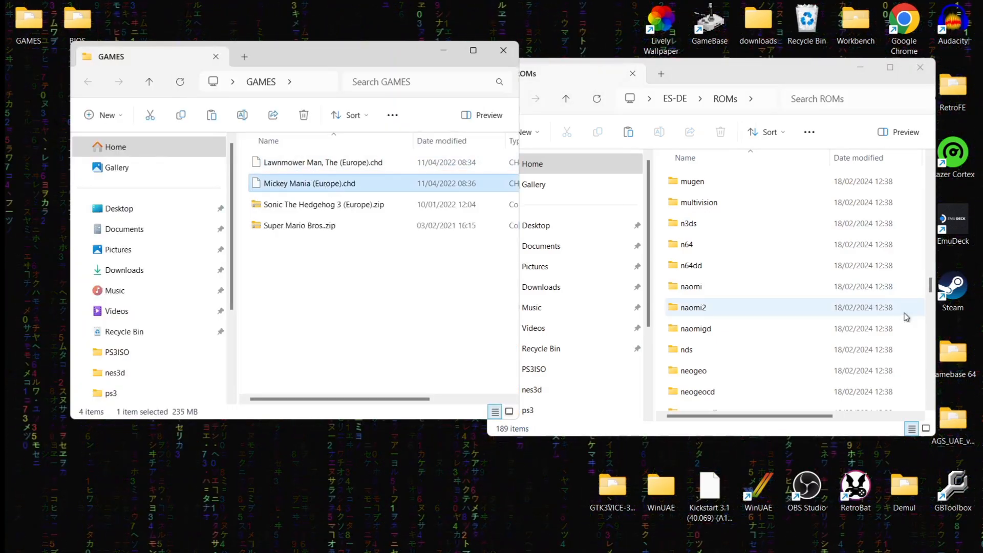
left_click(930, 300)
left_click_drag(931, 295, 935, 340)
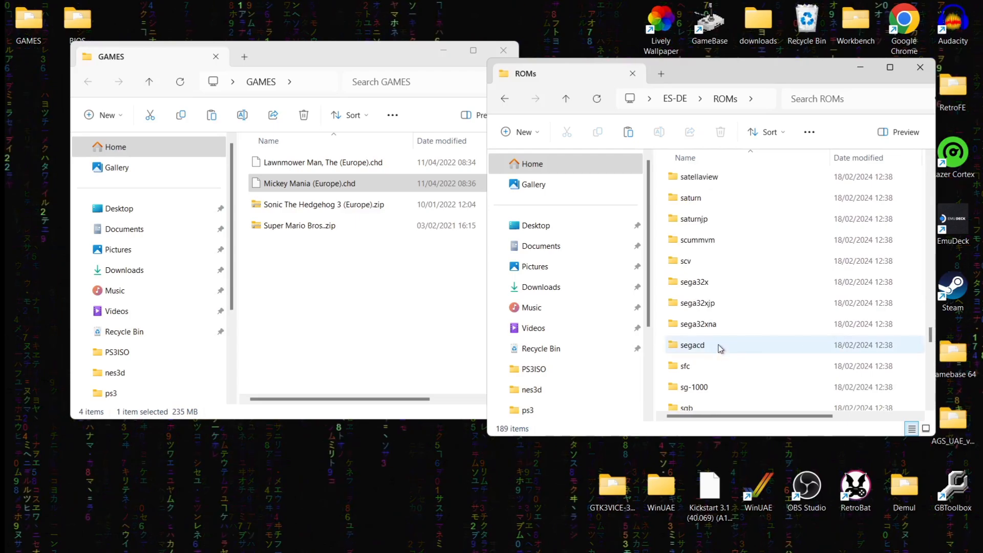
double_click(717, 344)
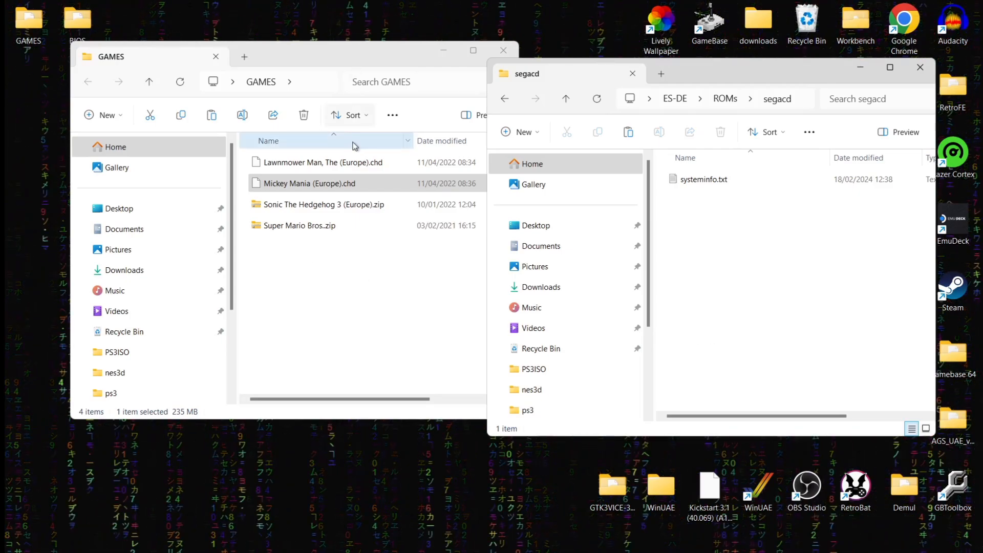
left_click(353, 162, "ctrl")
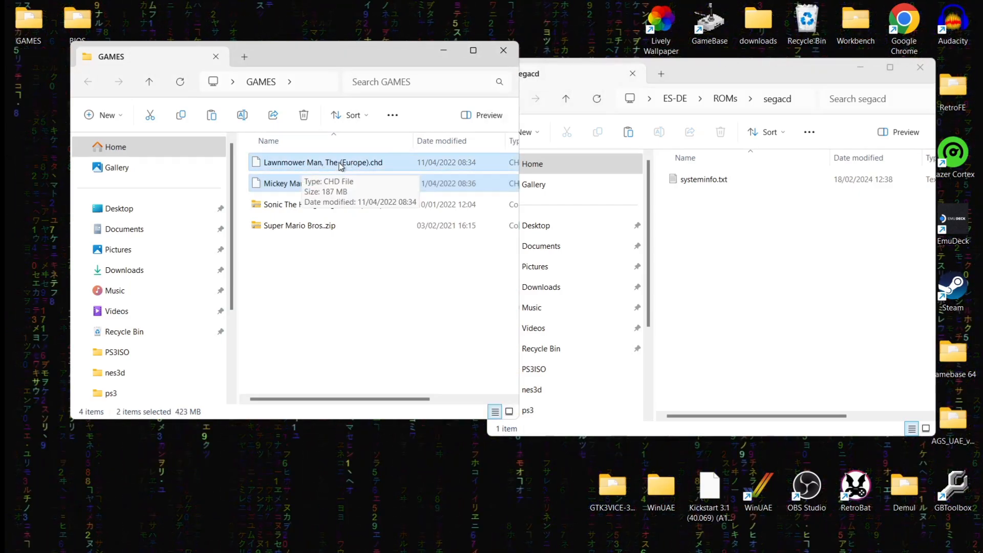
left_click_drag(340, 165, 780, 244)
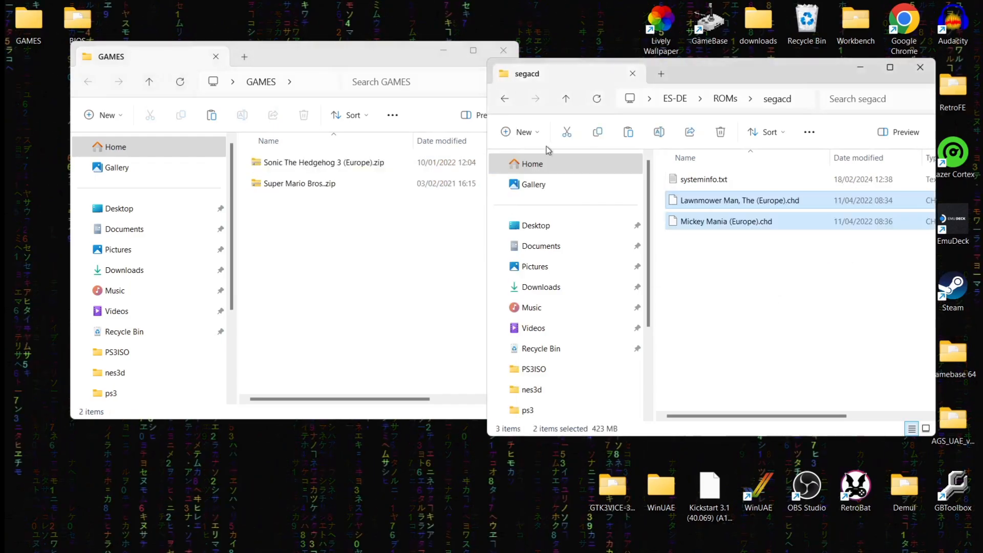
left_click(509, 104)
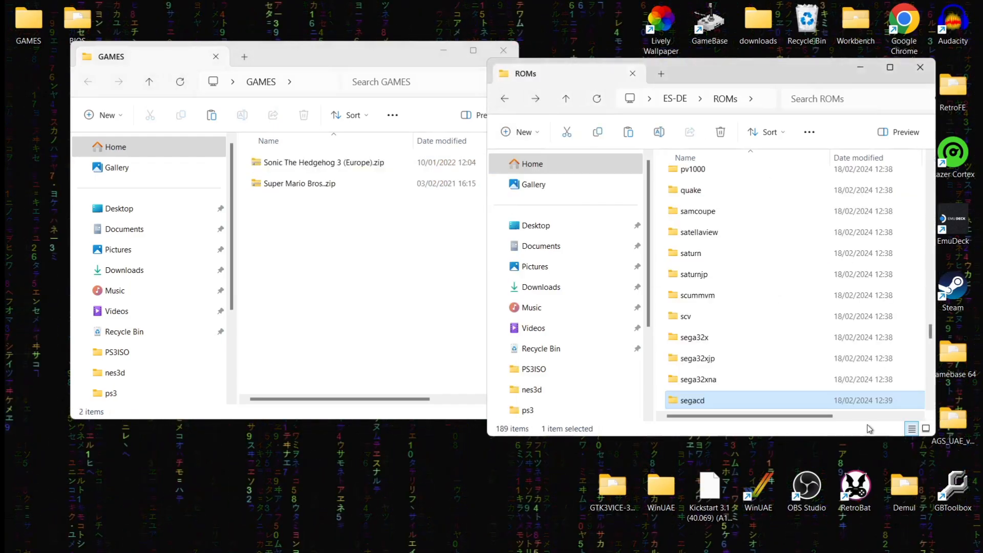
Step: Move Sonic The Hedgehog 3 (Europe).zip from GAMES into the megadrive ROMs folder
left_click_drag(930, 333, 928, 269)
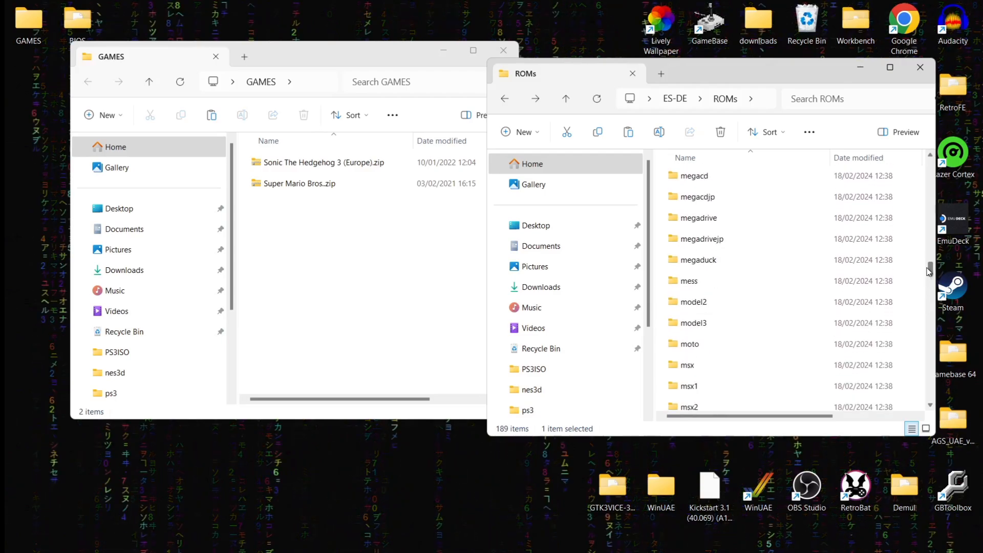
double_click(743, 220)
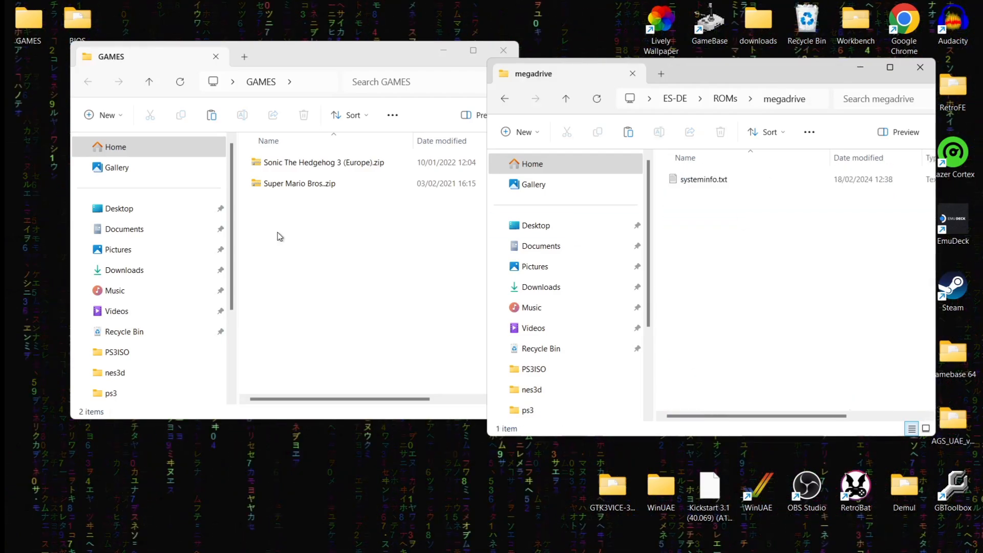
left_click(302, 165)
left_click_drag(301, 166, 775, 285)
Step: Move Super Mario Bros.zip from GAMES into the nes ROMs folder
left_click(503, 103)
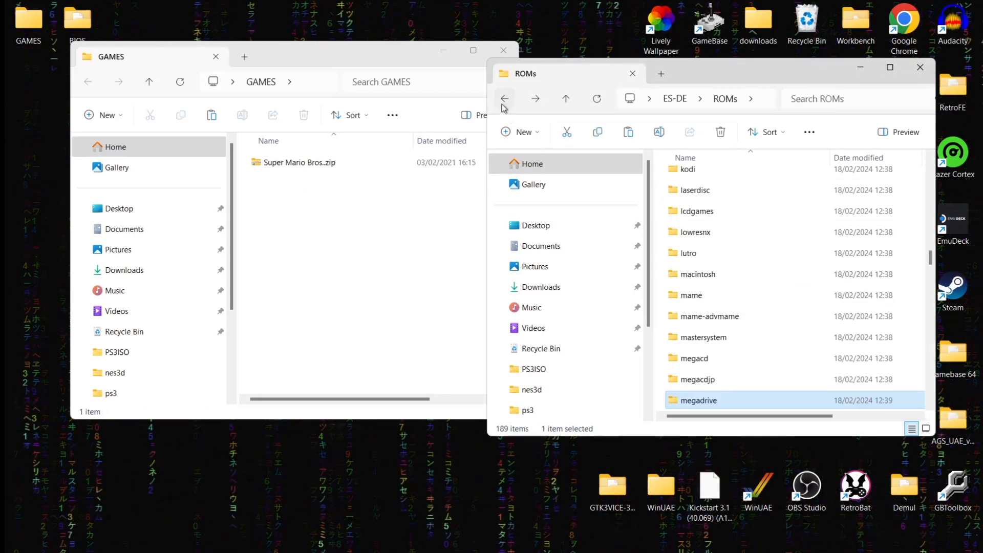
left_click(930, 406)
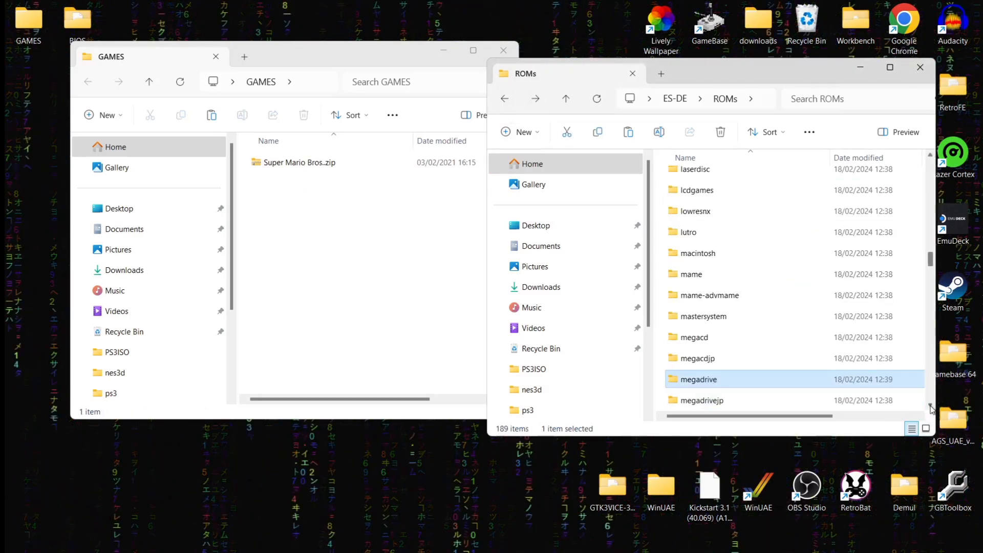
left_click(931, 405)
left_click(930, 405)
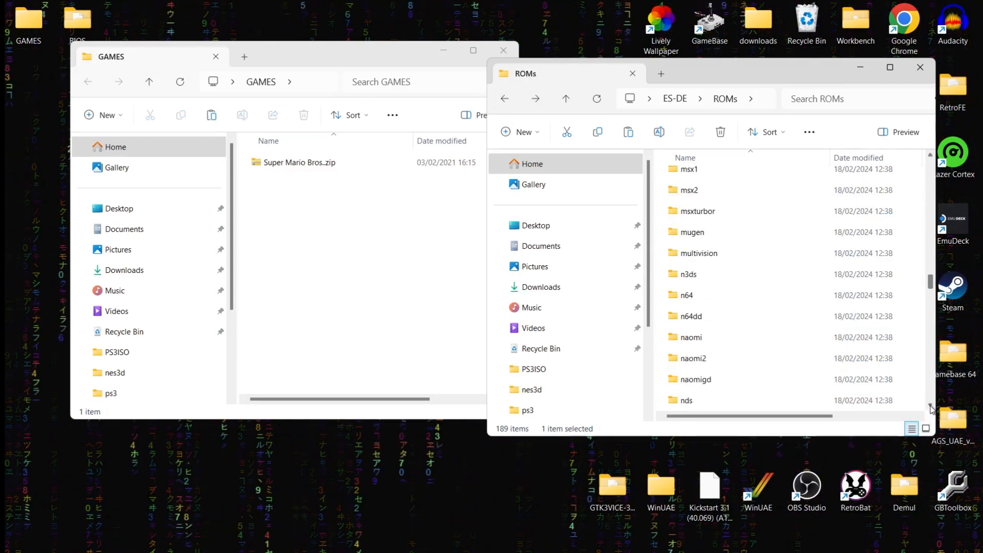
left_click(930, 405)
left_click(931, 405)
left_click(930, 406)
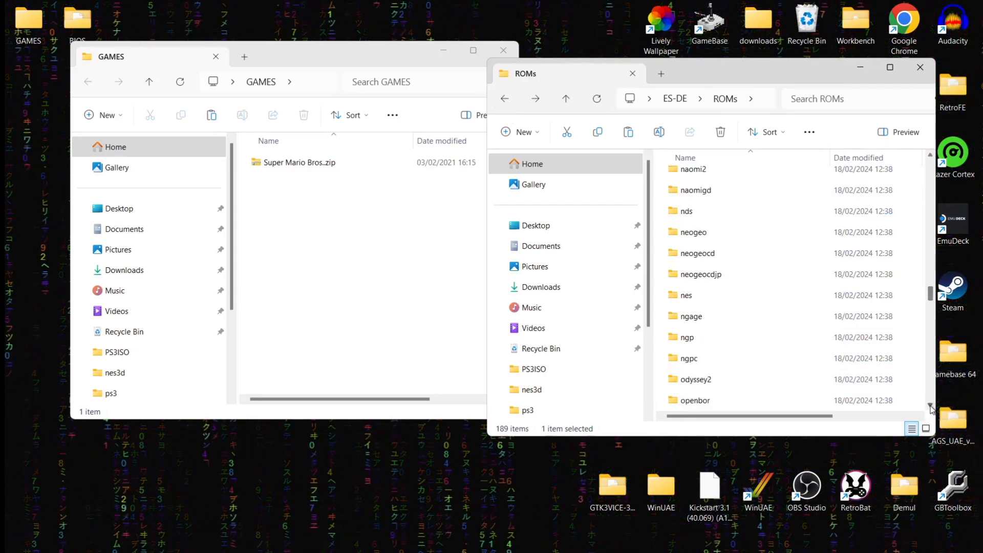
double_click(700, 299)
left_click_drag(306, 164, 782, 329)
Step: Close the emptied GAMES window and return to the ES-DE folder
left_click(499, 51)
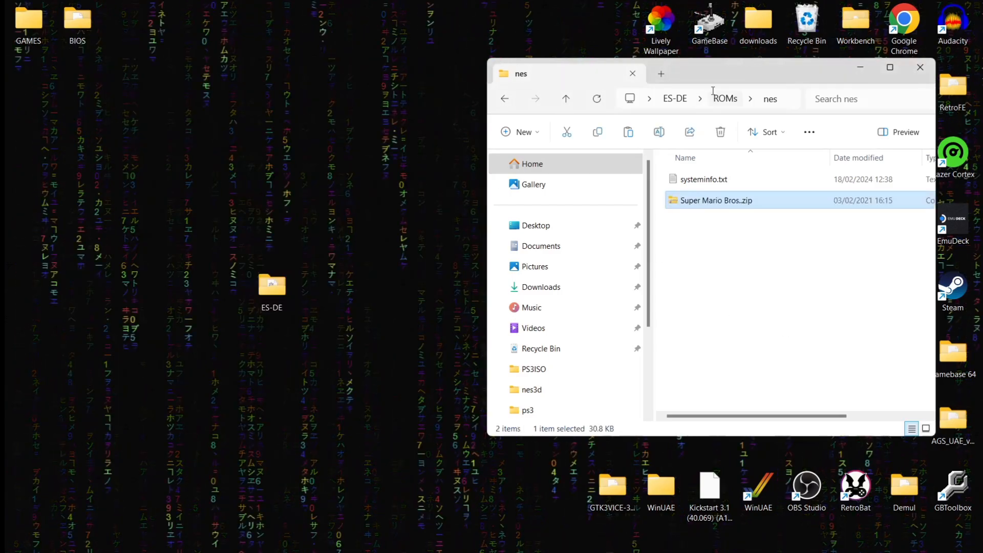
left_click(506, 101)
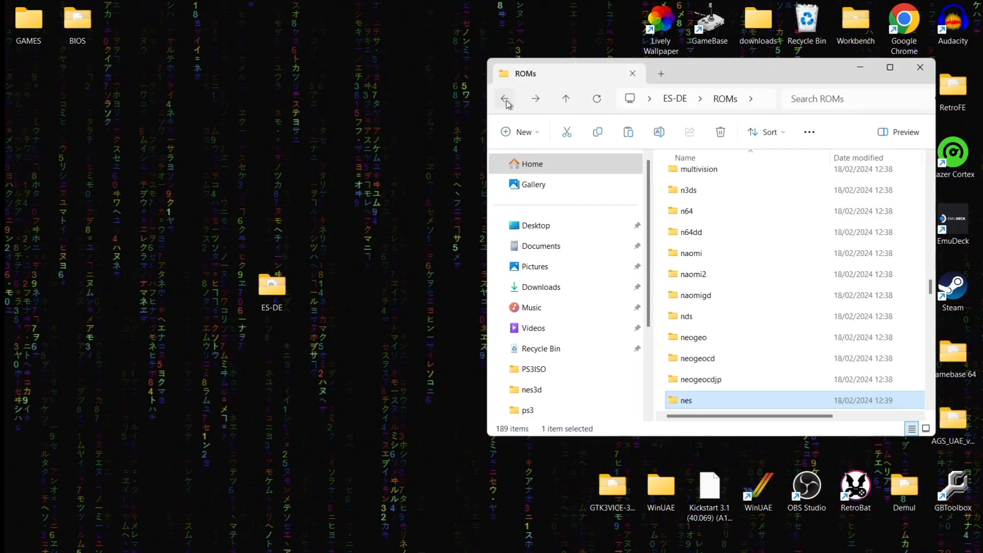
left_click(506, 101)
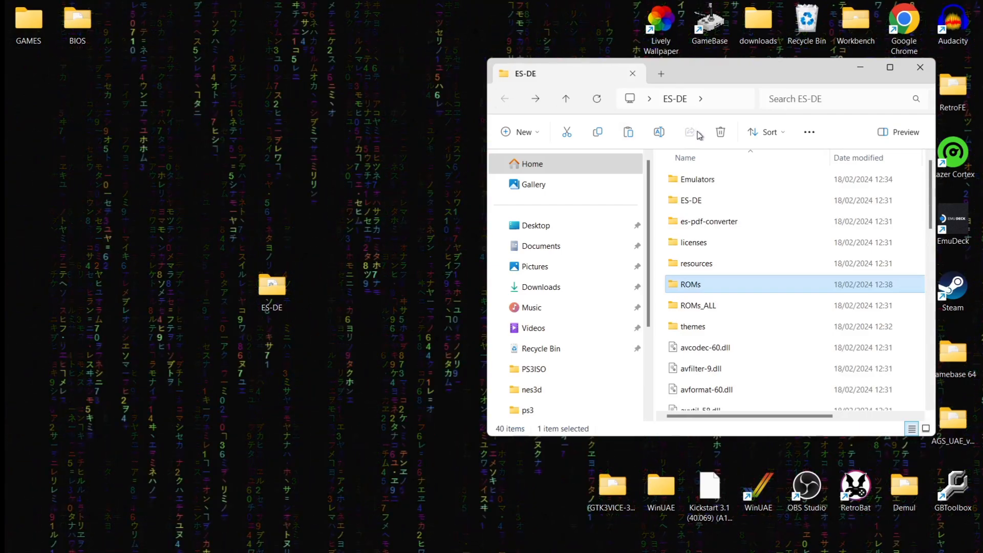
Step: Open Emulators\RetroArch-Win64, maximize the window, and run retroarch.exe
double_click(716, 181)
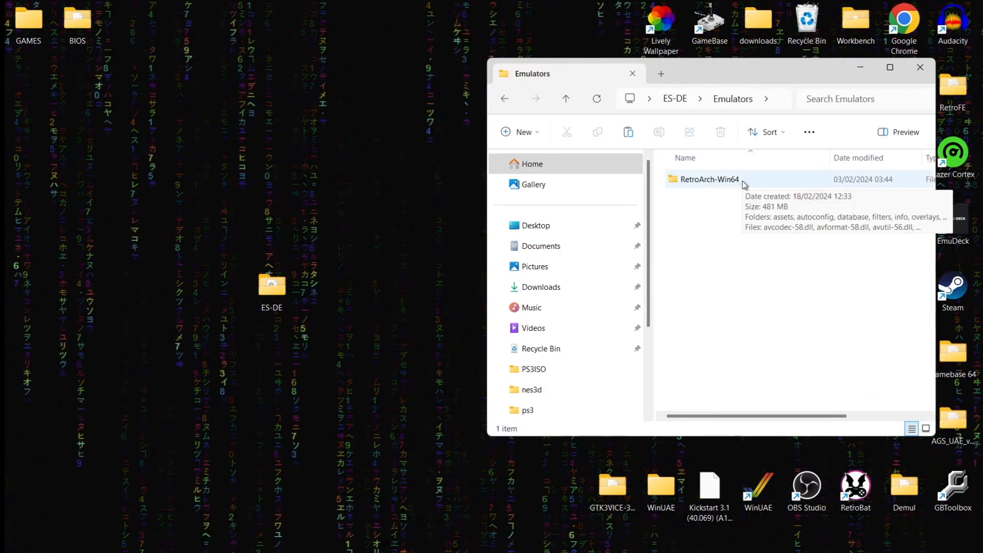
double_click(744, 183)
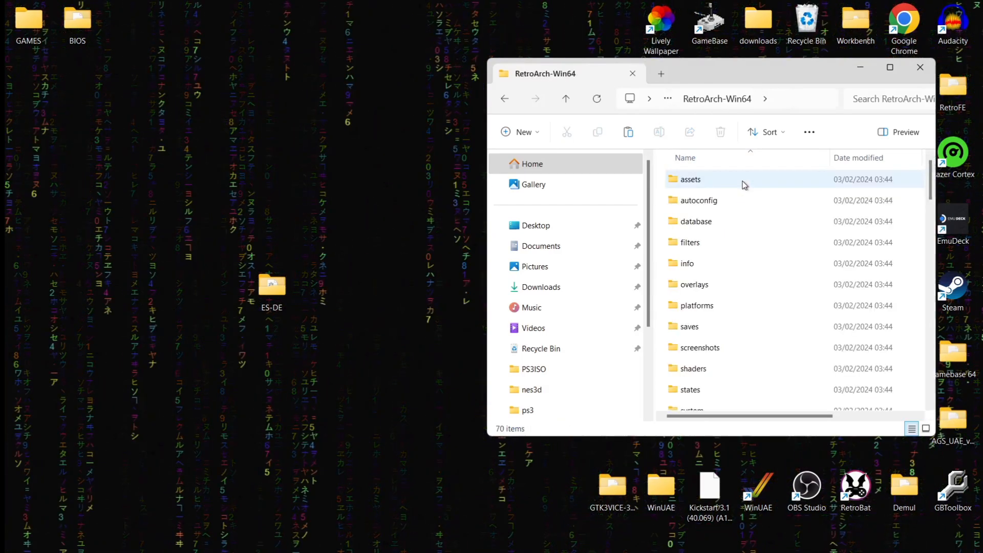
double_click(770, 81)
scroll(786, 474, "down", 15)
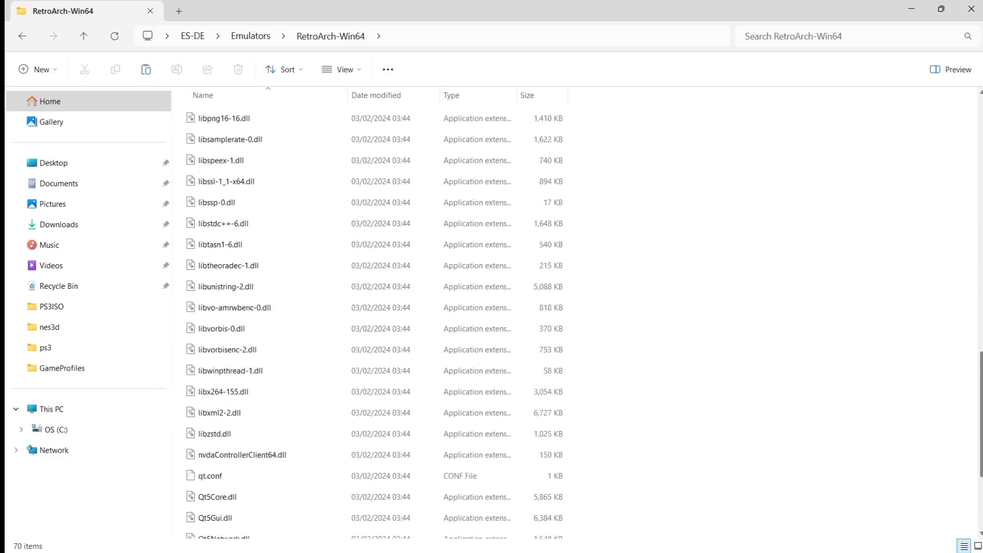
left_click(368, 426)
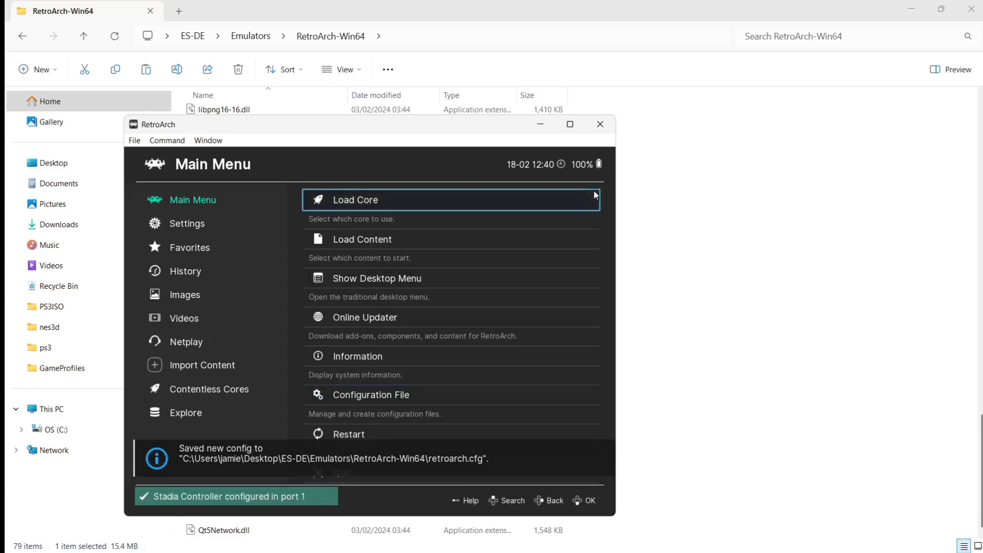
Step: Maximize RetroArch and open Online Updater > Core Downloader
left_click(570, 124)
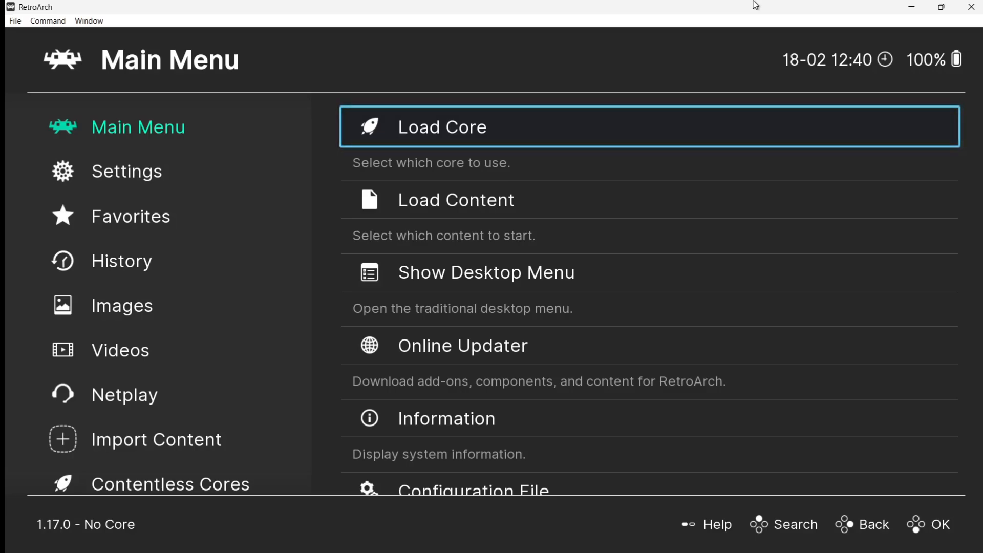
key("Down")
key("Down")
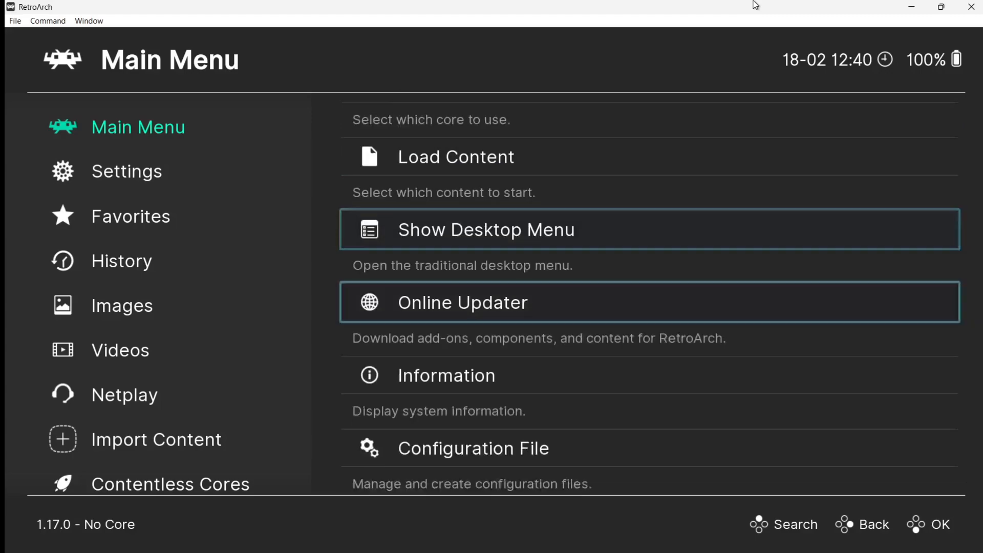
key("Down")
key("Return")
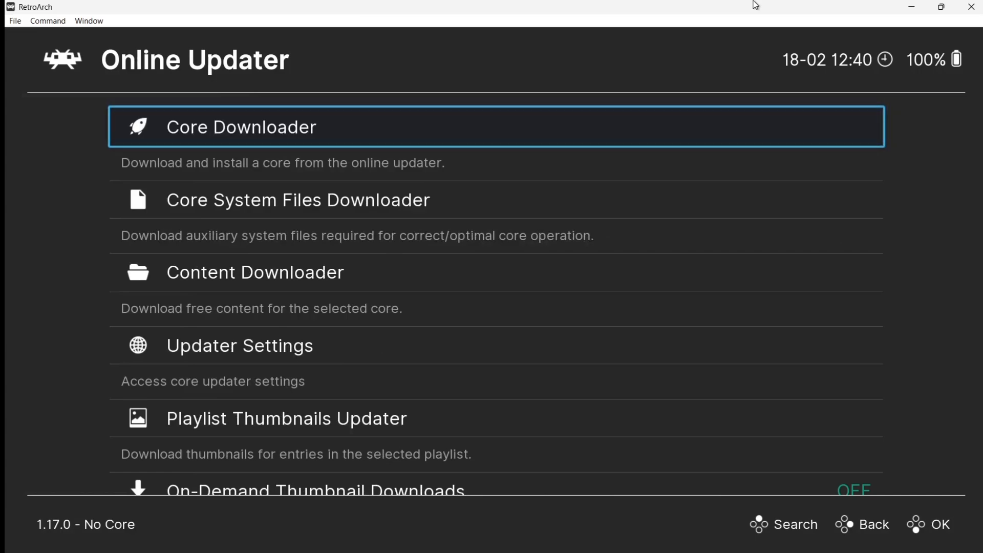
key("Return")
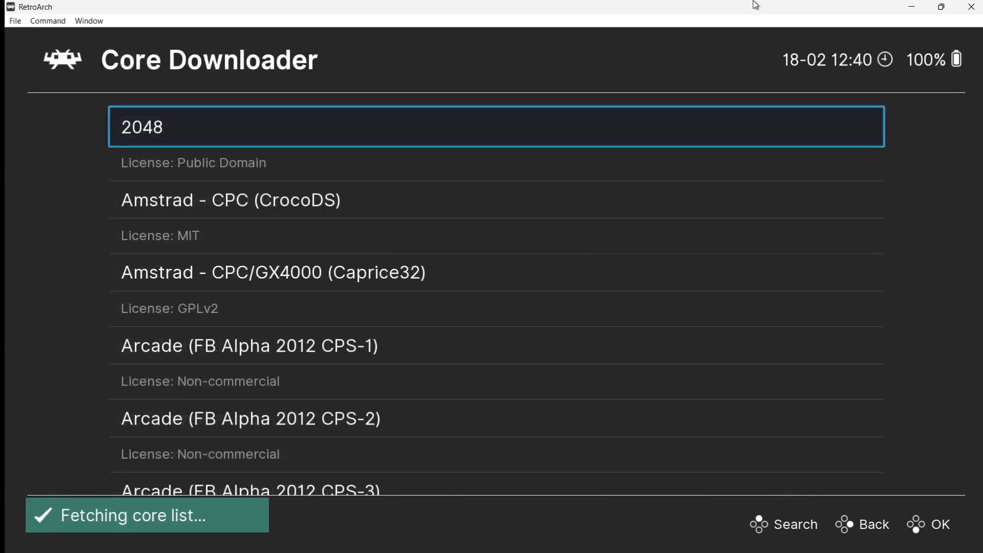
Step: Find Sega - MS/GG/MD/CD (Genesis Plus GX) among the Sega cores and install it
key("Down")
key("Down")
key("Down")
key("Down")
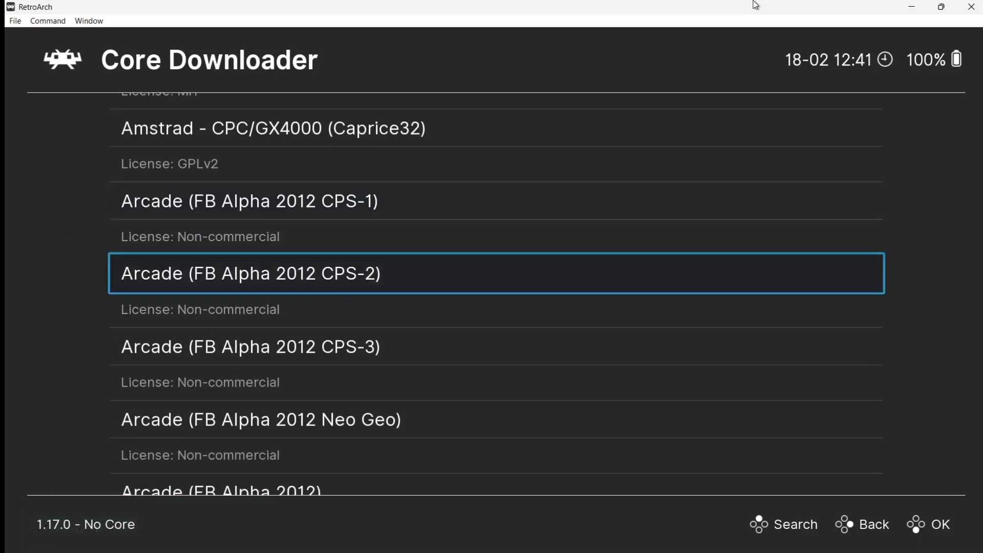
key("Down")
key("Down")
key("Down")
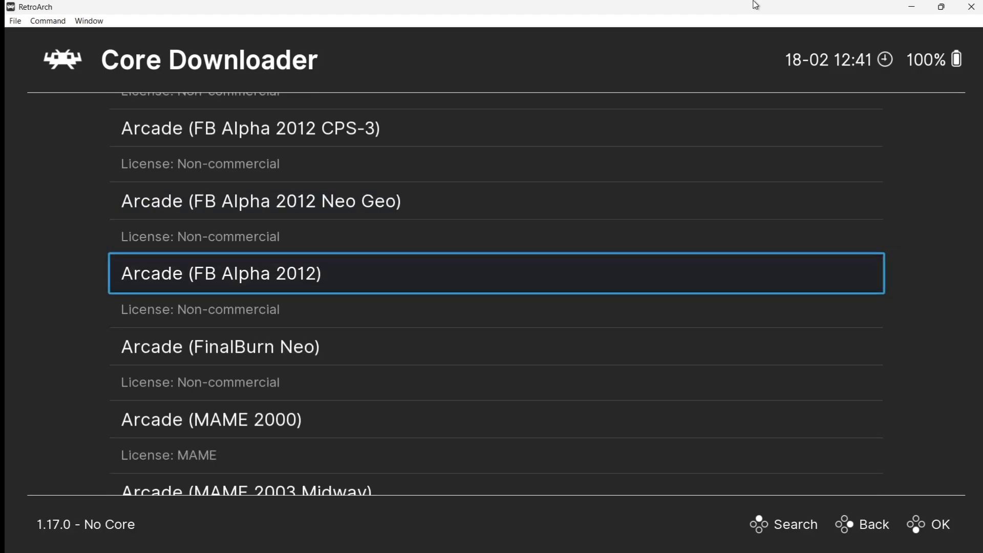
key("Down")
key("Down")
key("Down")
key("Down")
key("Down")
key("Down")
key("Down")
key("Down")
key("Down")
key("Down")
key("Down")
key("Down")
key("Down")
key("Down")
key("Down")
key("Down")
key("Down")
key("Down")
key("Down")
key("Down")
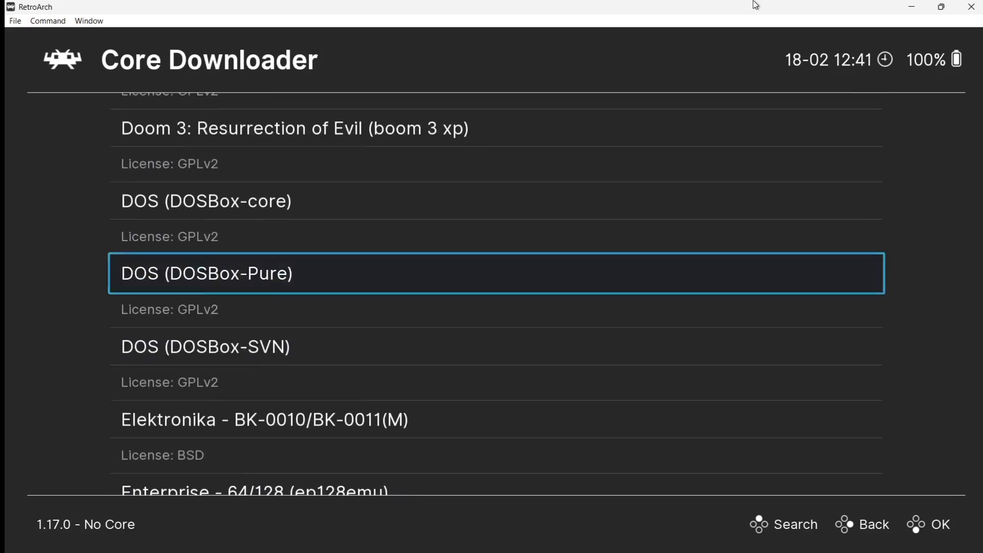
key("Down")
key("Down")
key("Down")
key("Down")
key("Down")
key("Down")
key("Down")
key("Down")
key("Down")
key("Down")
key("Down")
key("Down")
key("Down")
key("Down")
key("Down")
key("Down")
key("Down")
key("Down")
key("Down")
key("Down")
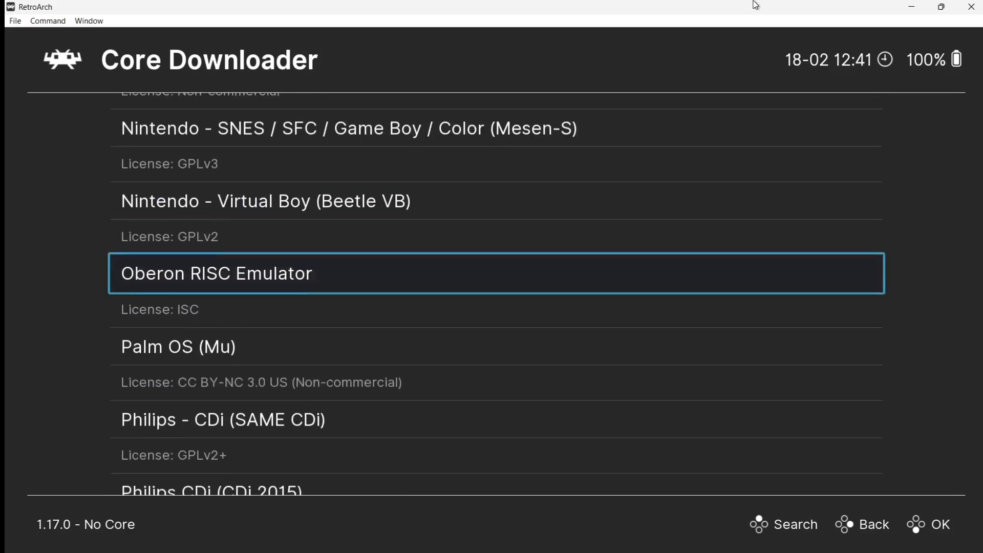
key("Down")
key("Down")
key("Down")
key("Down")
key("Down")
key("Down")
key("Down")
key("Down")
key("Down")
key("Down")
key("Down")
key("Down")
key("Down")
key("Down")
key("Down")
key("Down")
key("Down")
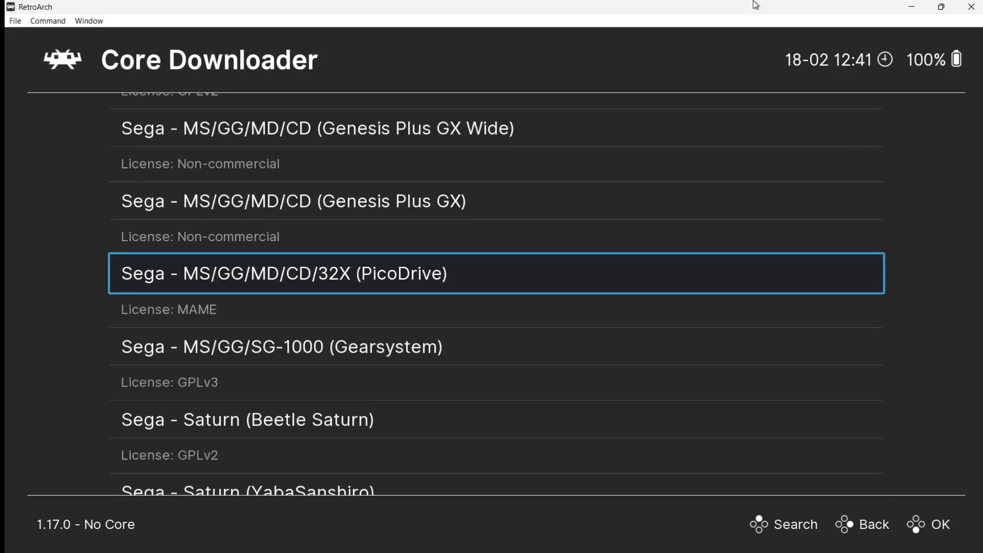
key("Up")
key("Up")
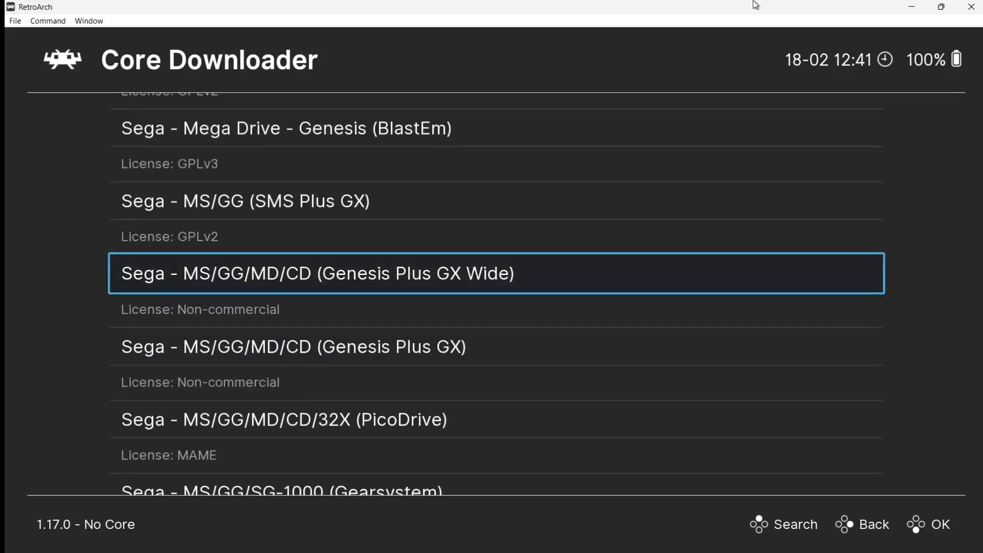
key("Up")
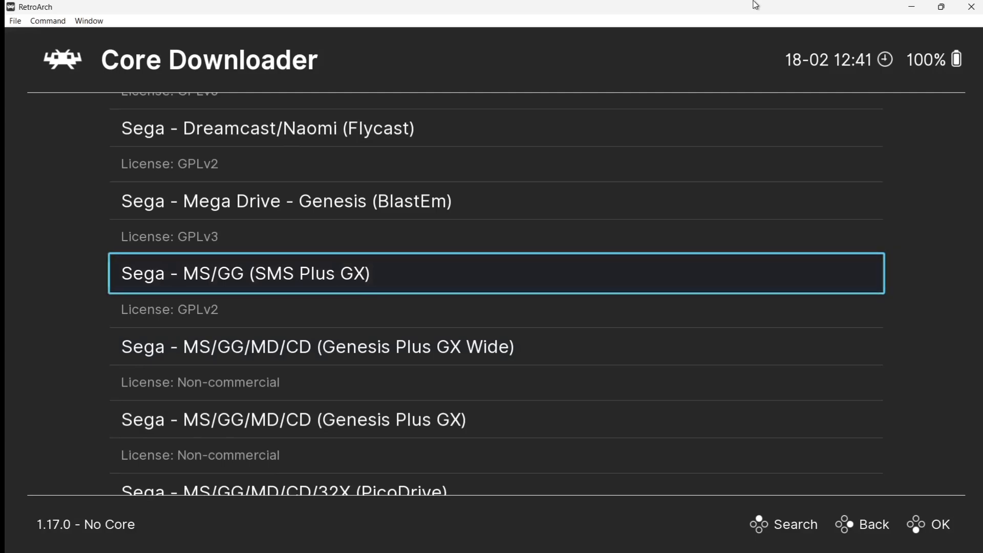
key("Down")
key("Down")
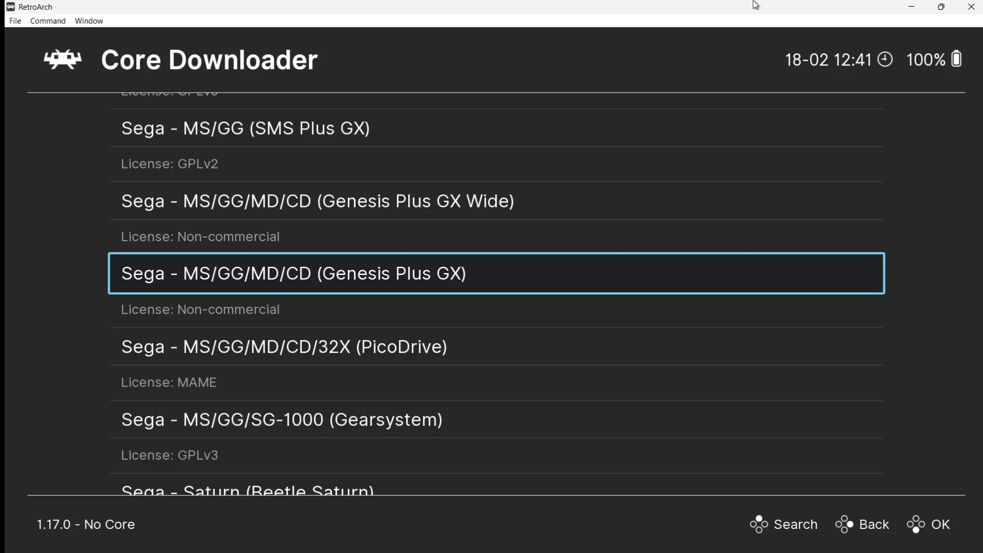
key("Down")
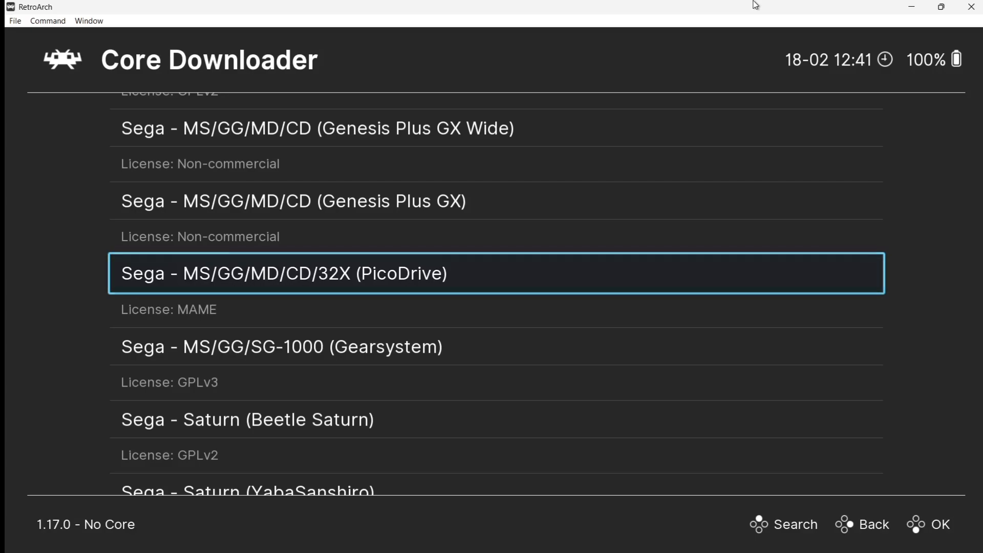
key("Up")
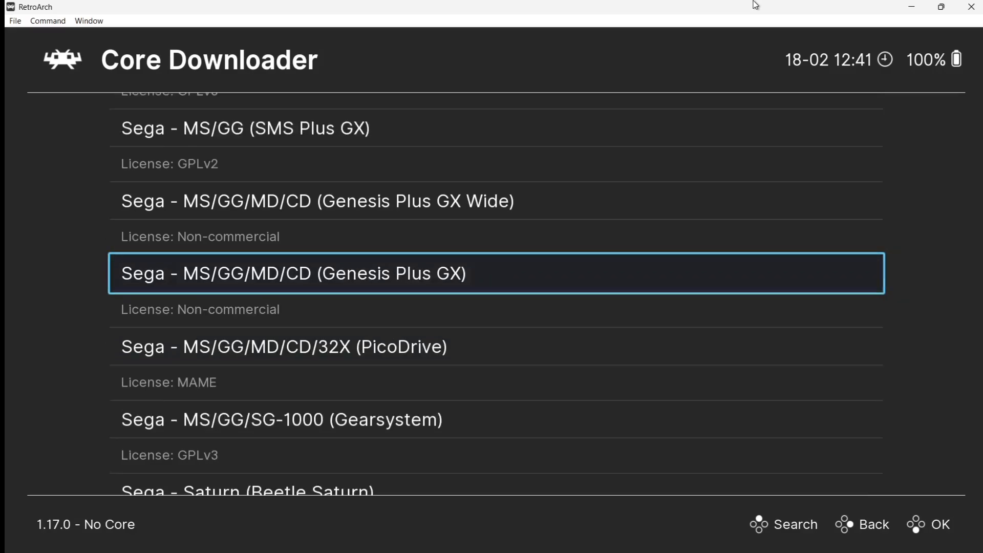
key("Return")
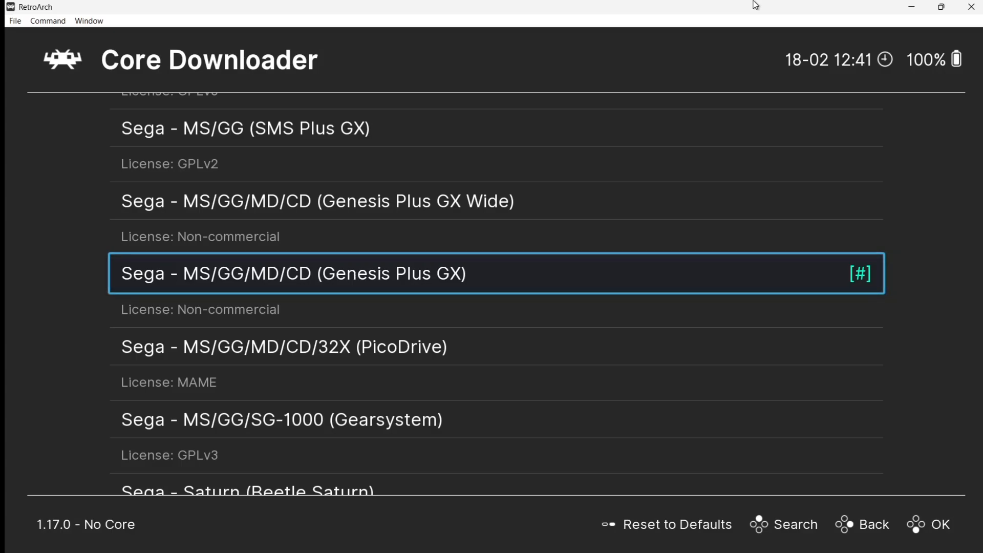
key("Up")
key("Up")
key("Up")
key("Up")
key("Up")
key("Up")
key("Up")
key("Up")
key("Up")
key("Up")
Step: Install the Nintendo - NES / Famicom (Nestopia UE) core
key("Up")
key("Up")
key("Up")
key("Up")
key("Up")
key("Up")
key("Up")
key("Up")
key("Up")
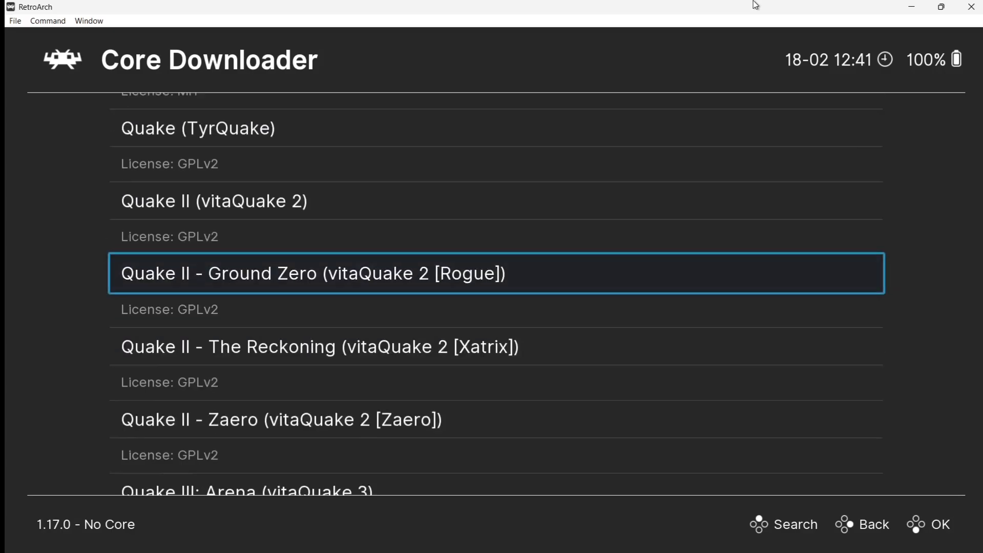
key("Up")
key("Up")
key("Up")
key("Up")
key("Up")
key("Up")
key("Up")
key("Up")
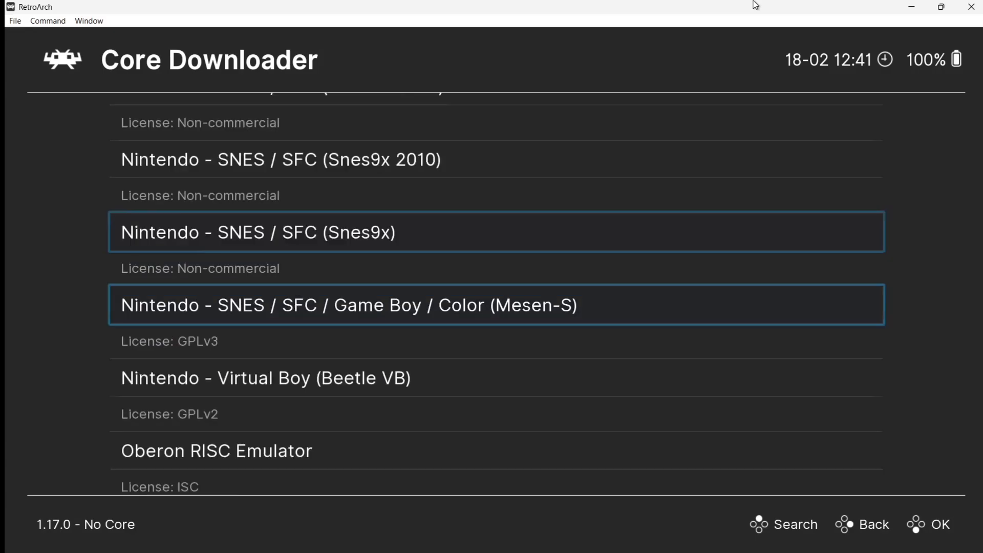
key("Up")
key("Up")
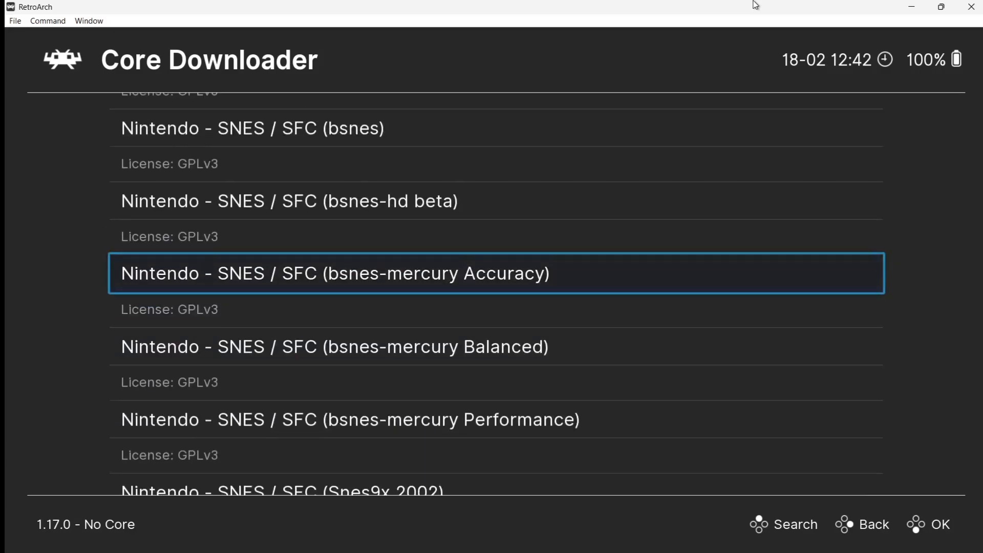
key("Up")
key("Up")
key("Up")
key("Up")
key("Up")
key("Up")
key("Up")
key("Up")
key("Up")
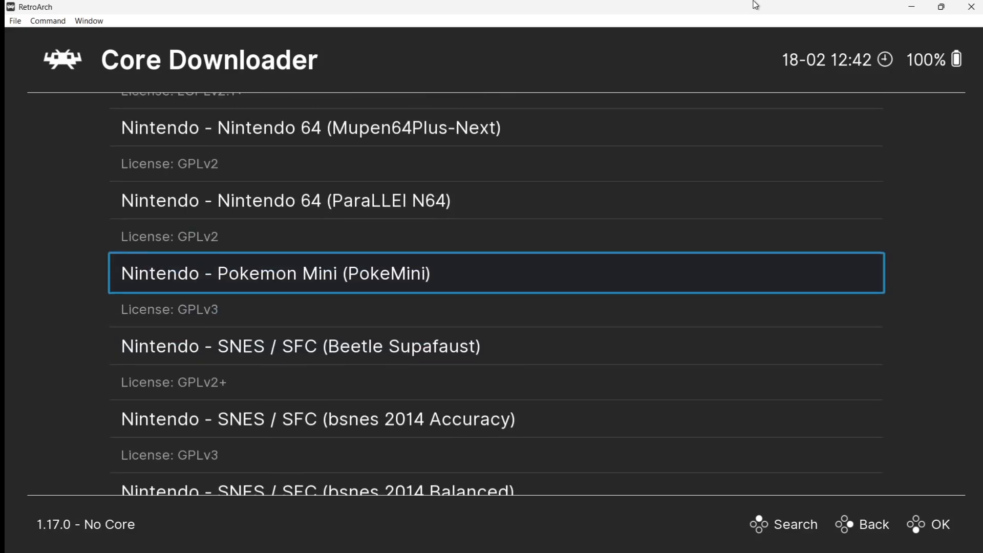
key("Up")
key("Up")
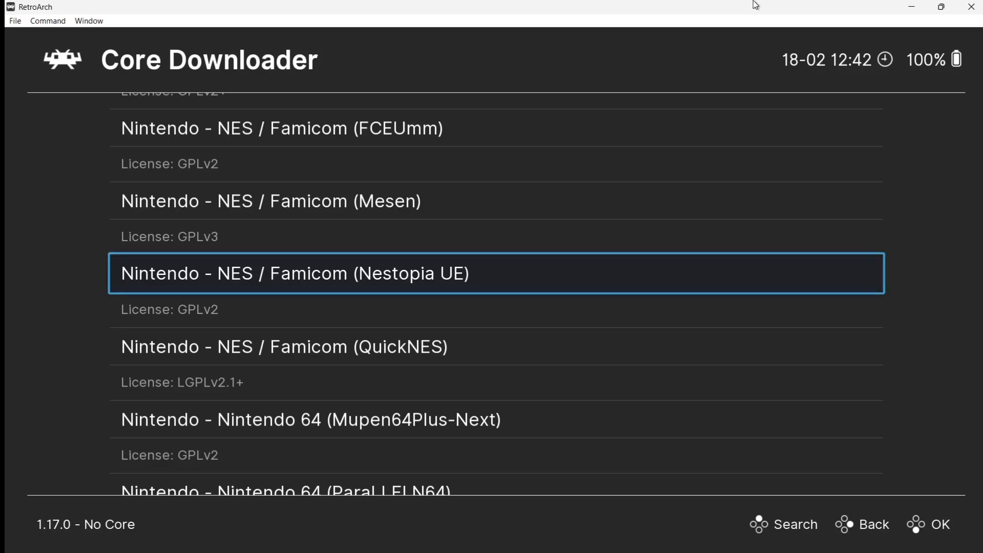
key("Return")
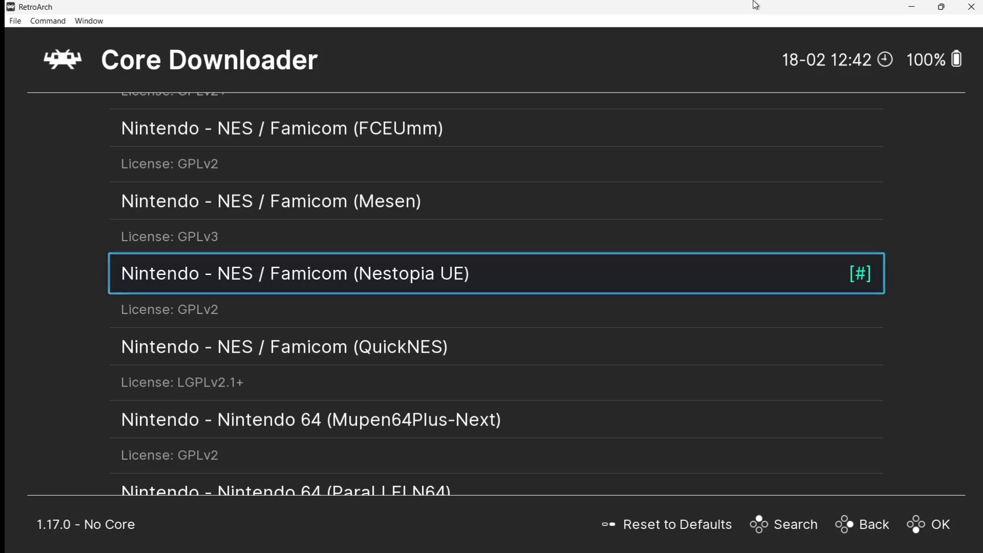
Step: Leave the Core Downloader and move to the Settings category
key("BackSpace")
key("BackSpace")
key("Left")
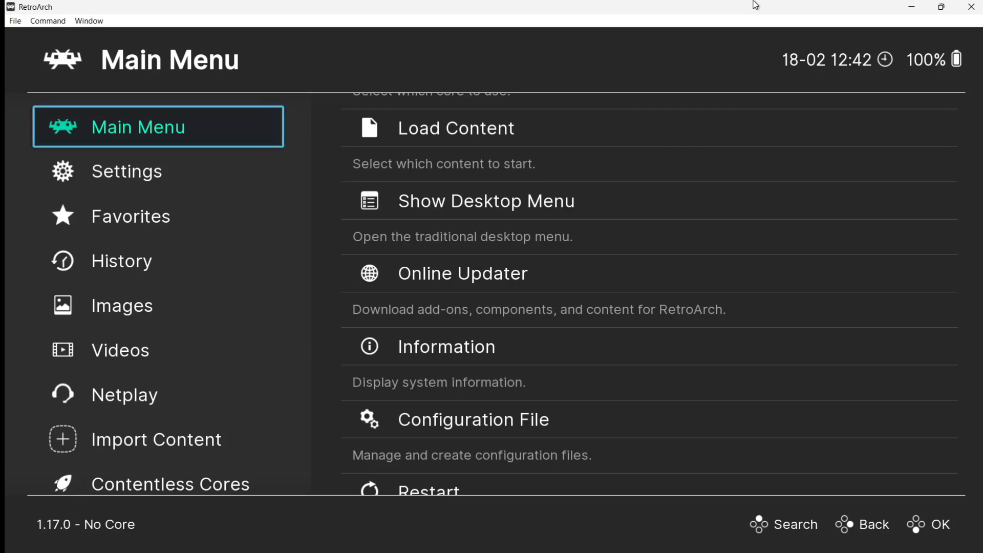
key("Down")
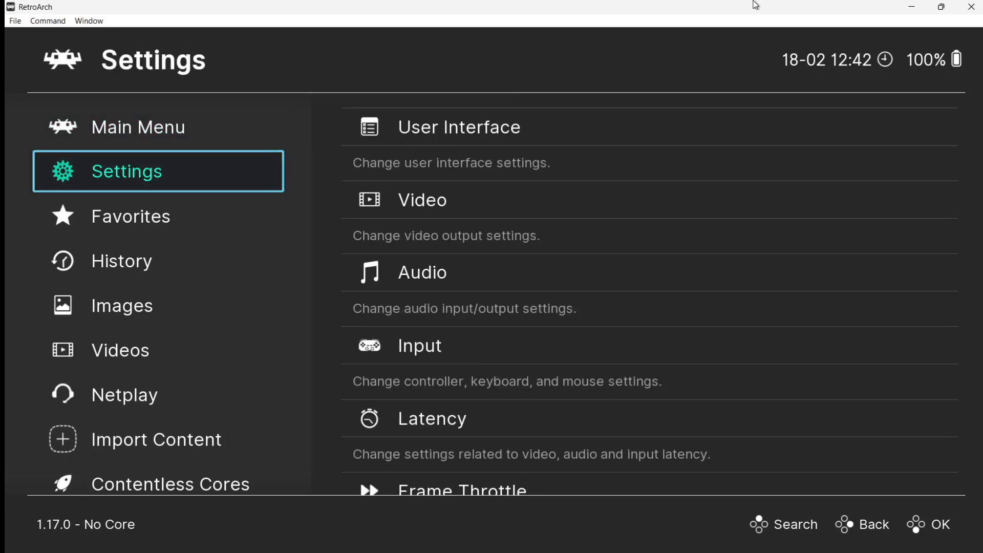
Step: Look at the Video > Fullscreen Mode settings, then back out to the Main Menu
key("Right")
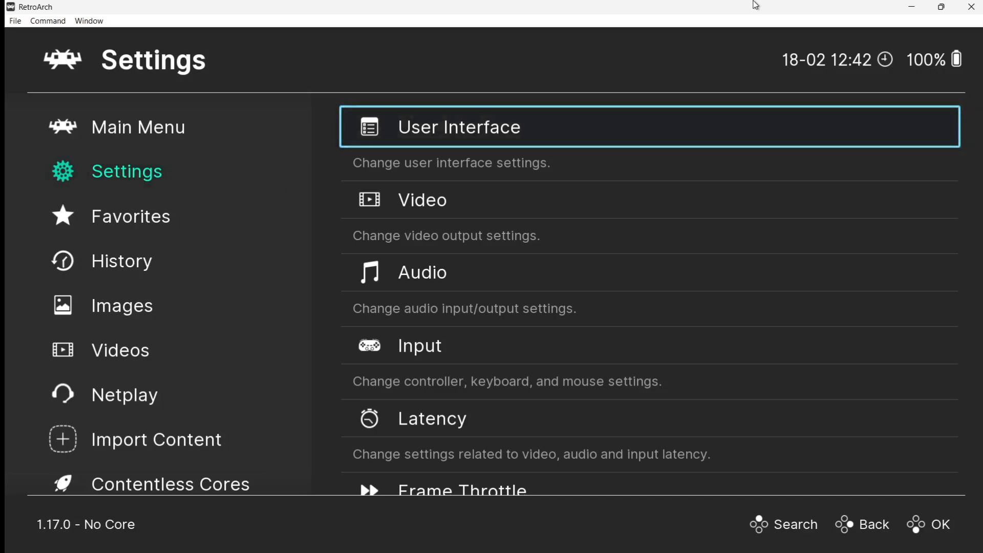
key("Down")
key("Return")
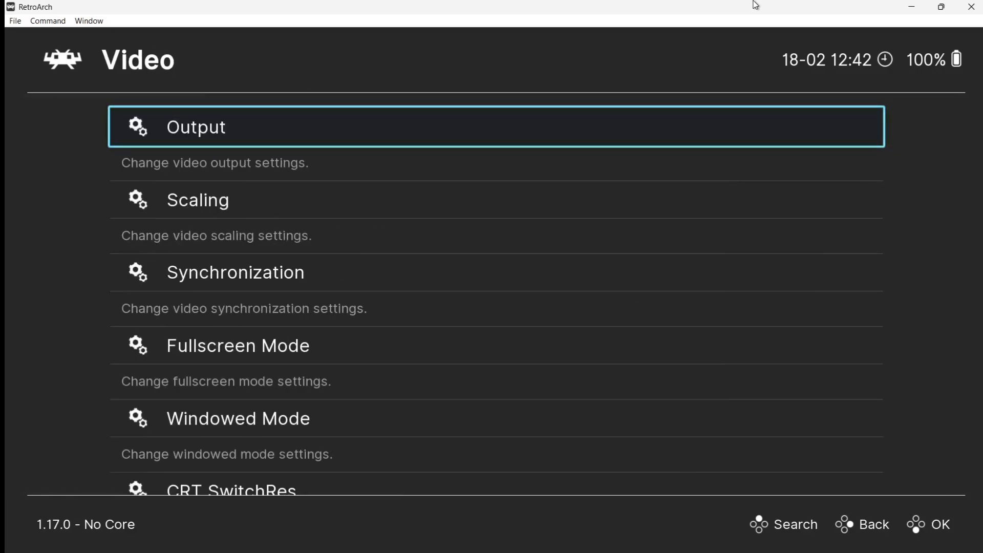
key("Down")
key("Down")
key("Down")
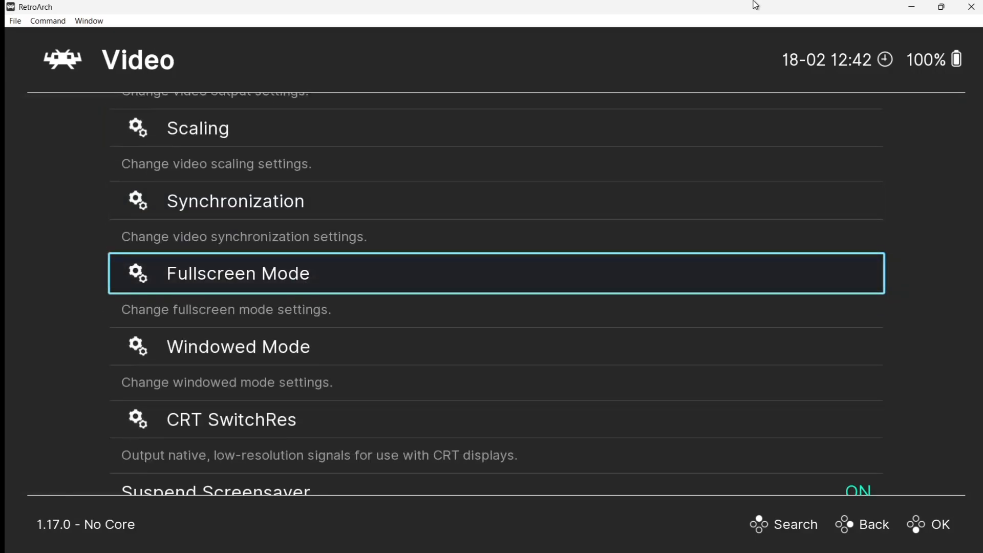
key("Return")
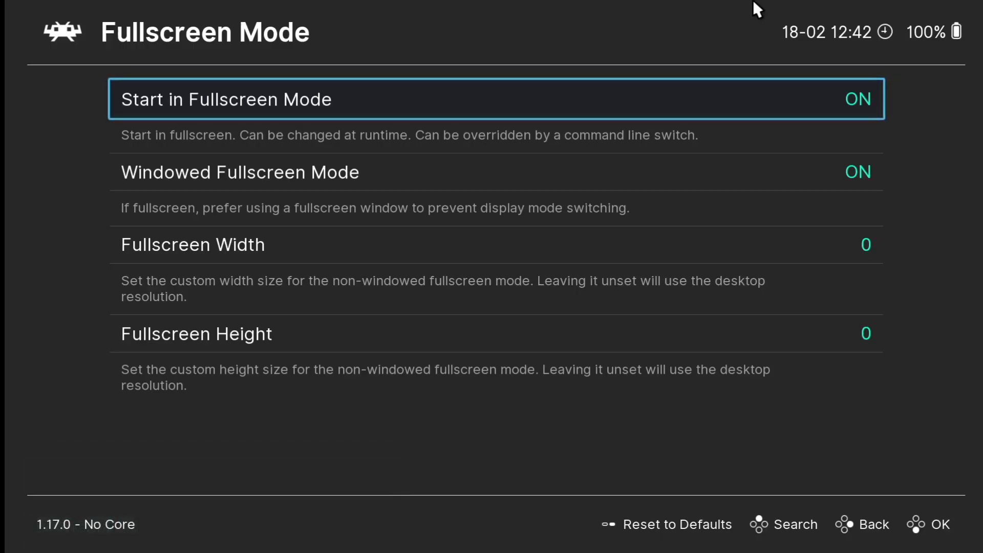
key("BackSpace")
key("BackSpace")
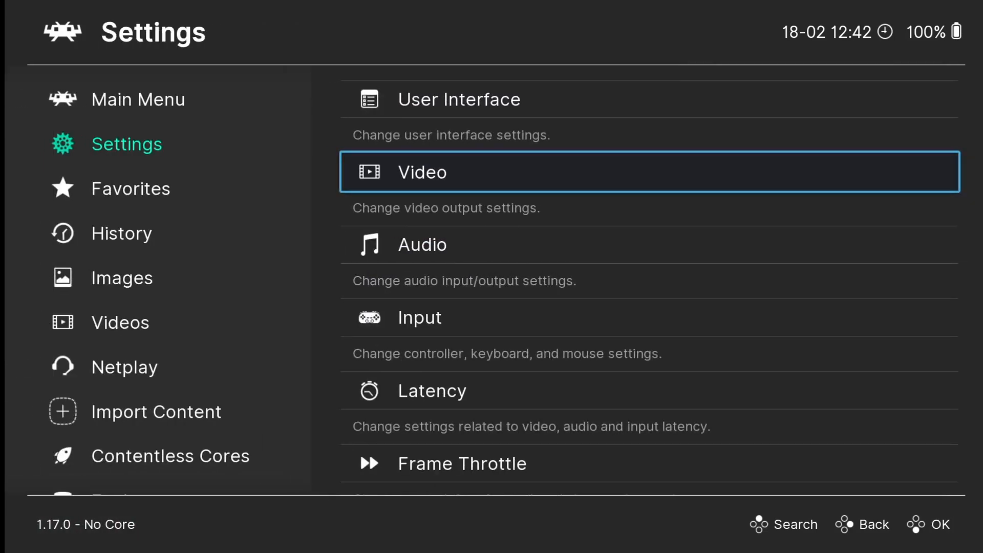
key("BackSpace")
Step: Save the current configuration to retroarch.cfg and quit RetroArch
key("Down")
key("Down")
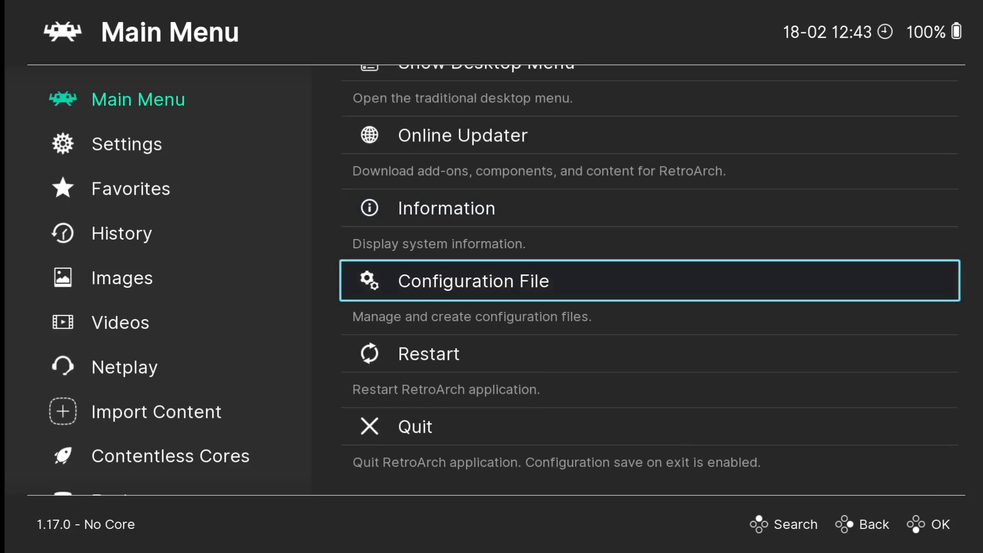
key("Return")
key("Down")
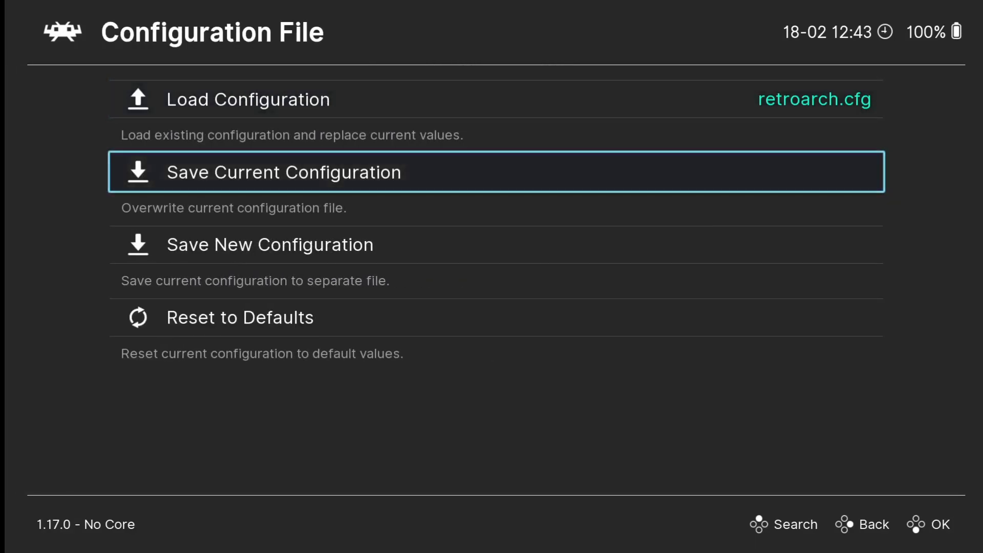
key("Return")
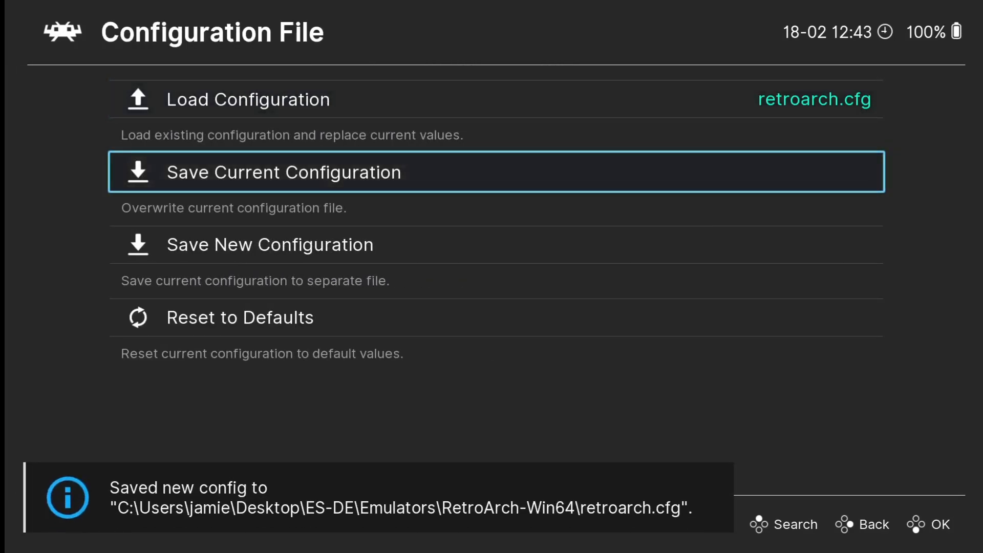
key("BackSpace")
key("Down")
key("Down")
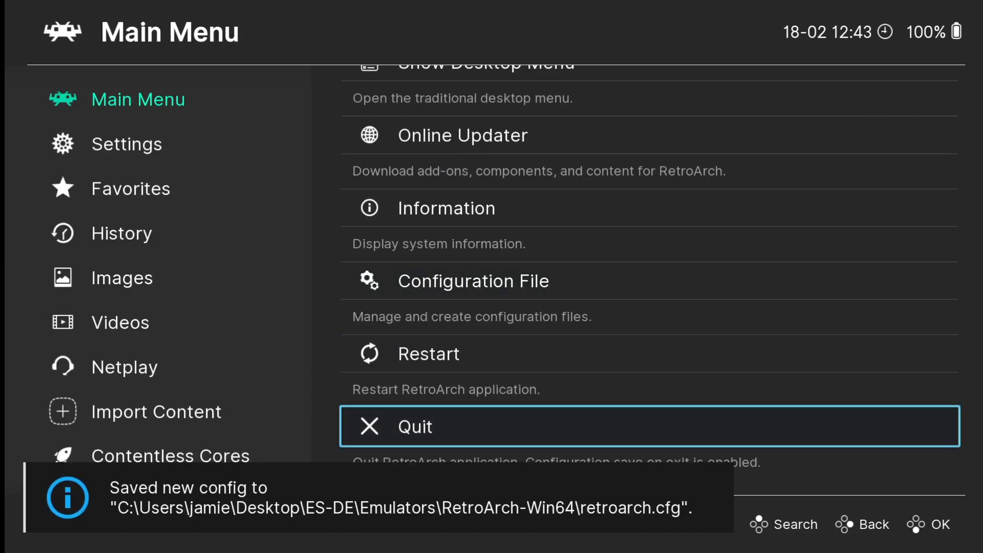
key("Return")
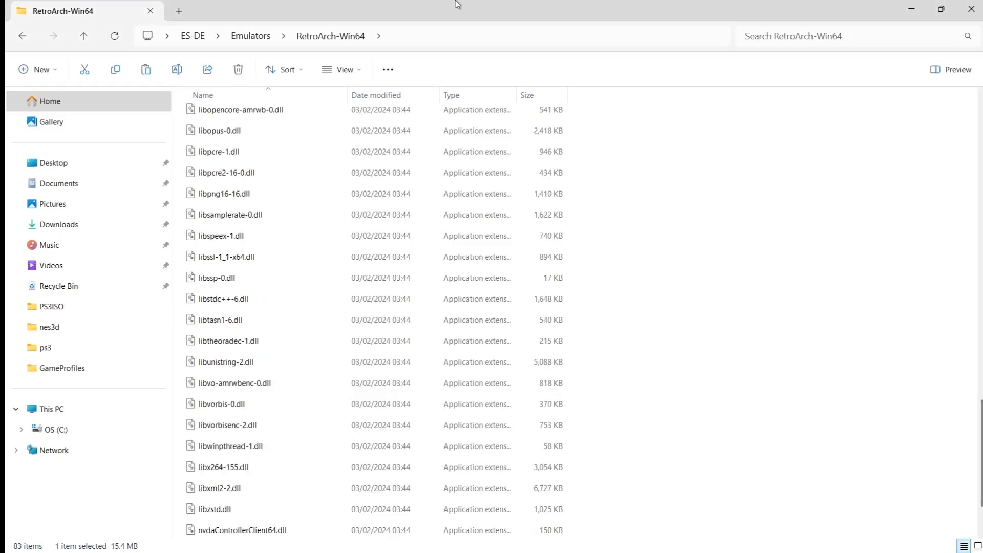
Step: Go back two levels to the ES-DE folder and launch ES-DE.exe
left_click(21, 39)
left_click(21, 39)
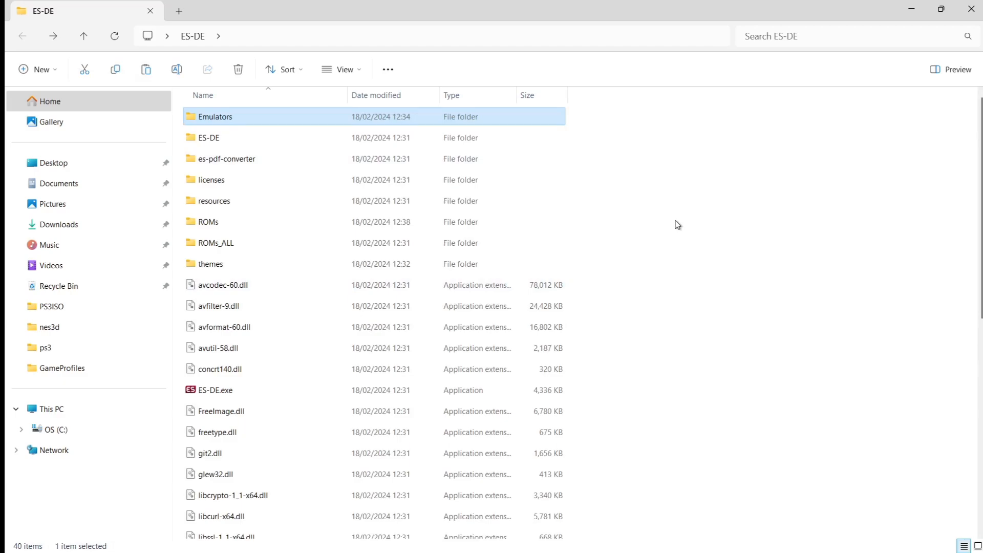
double_click(298, 390)
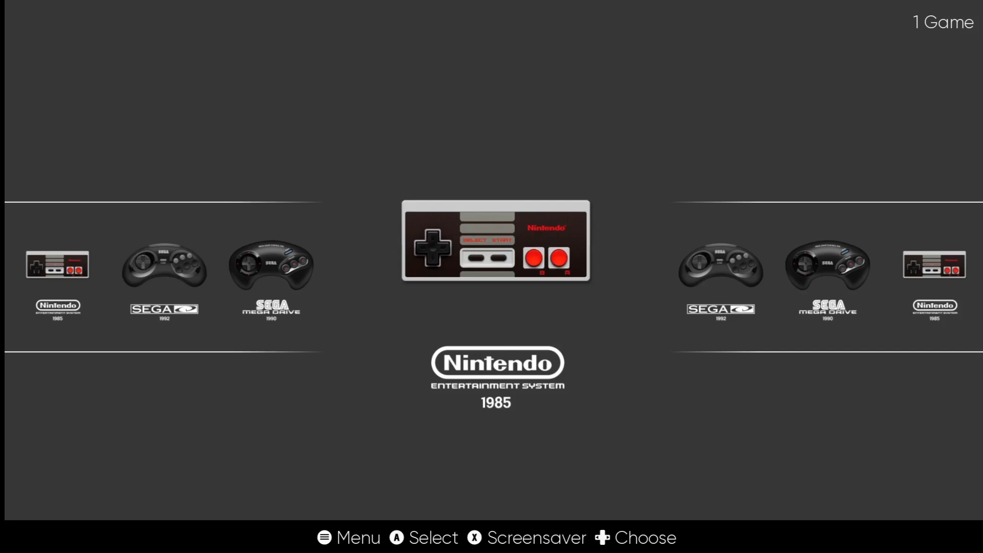
key("Right")
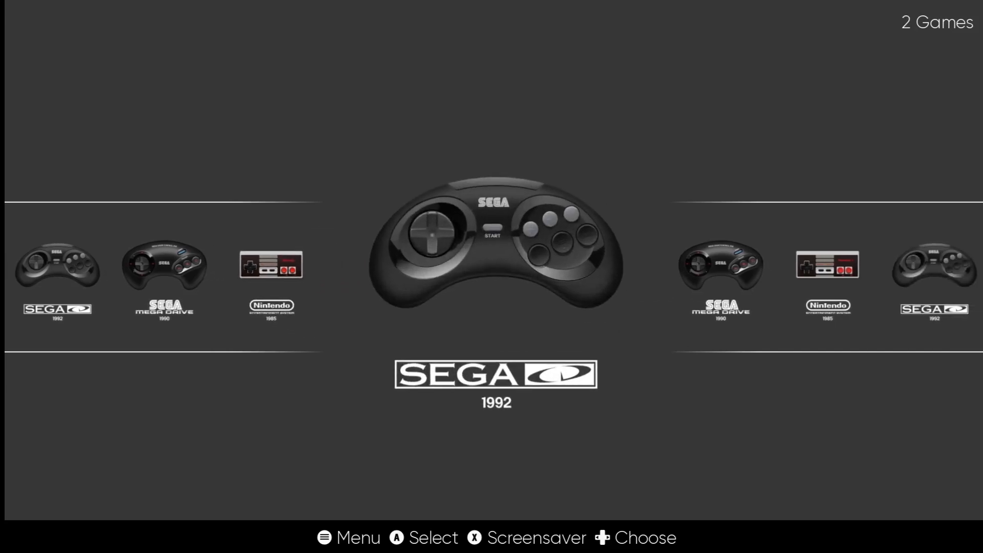
key("Right")
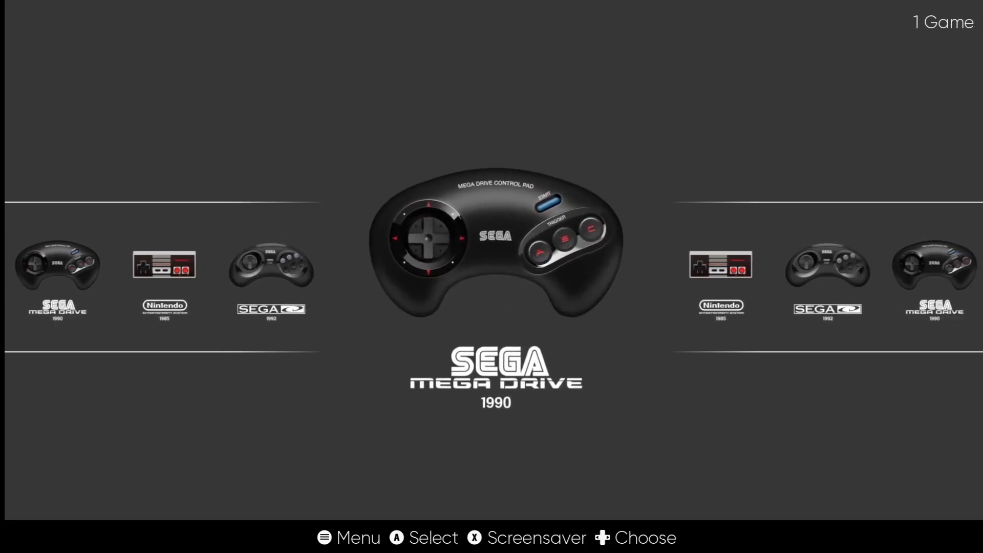
key("Right")
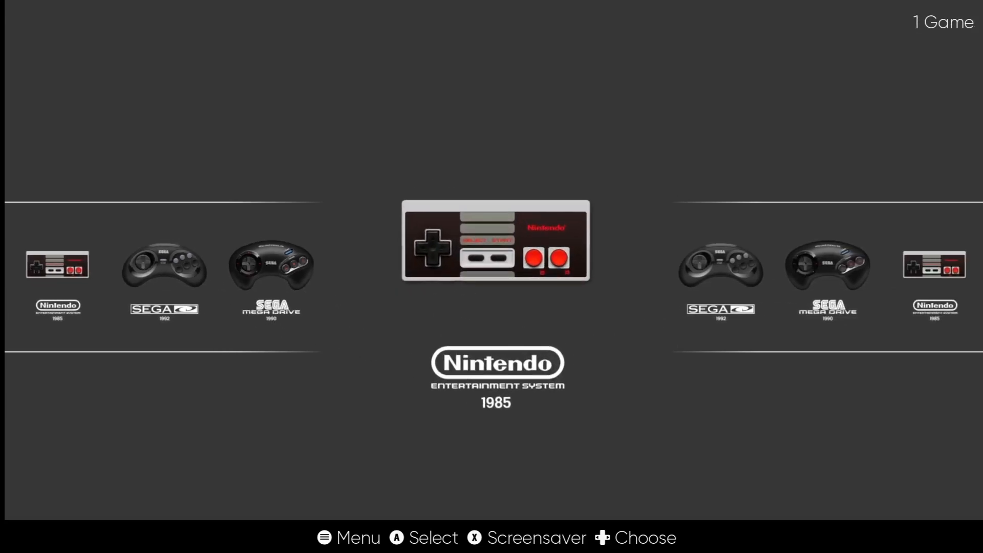
key("Return")
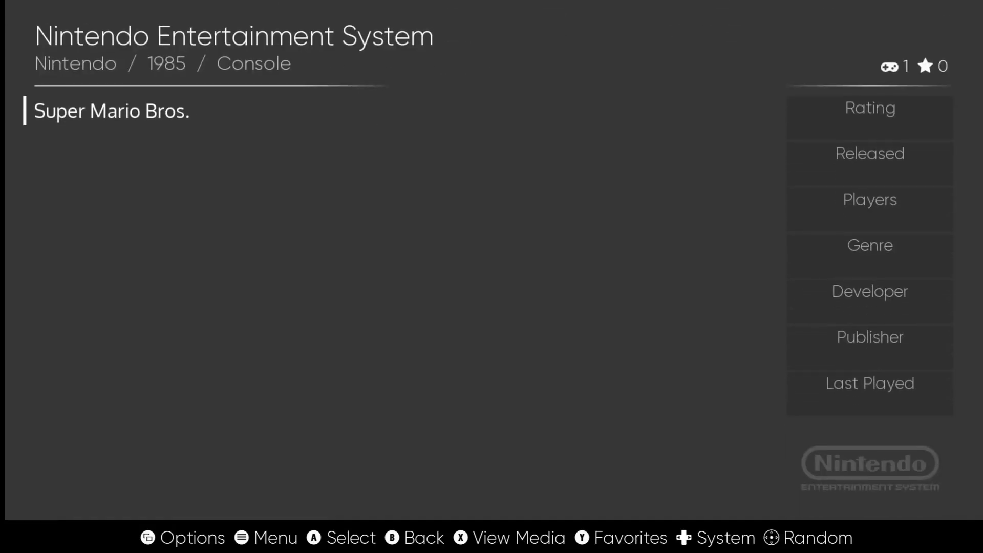
key("BackSpace")
key("Right")
key("Return")
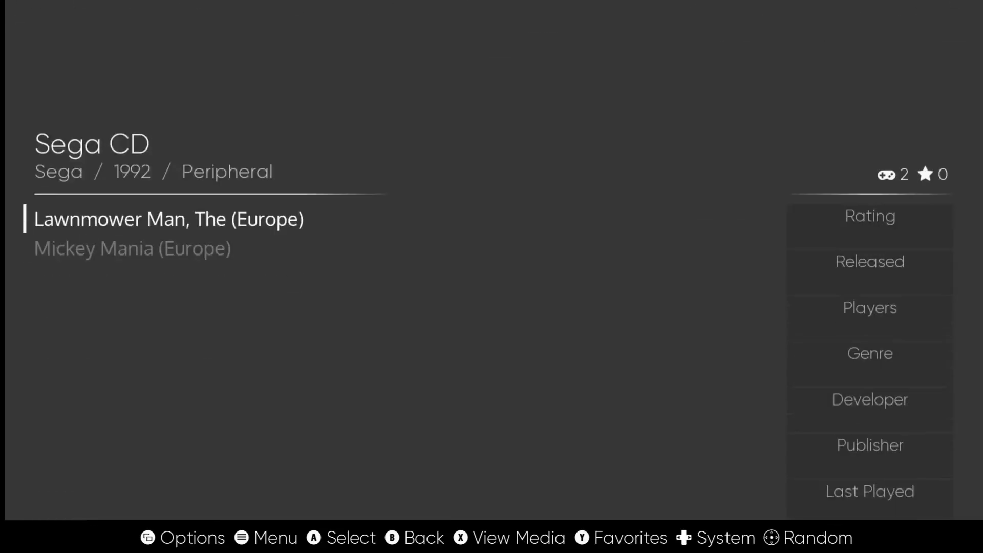
key("Down")
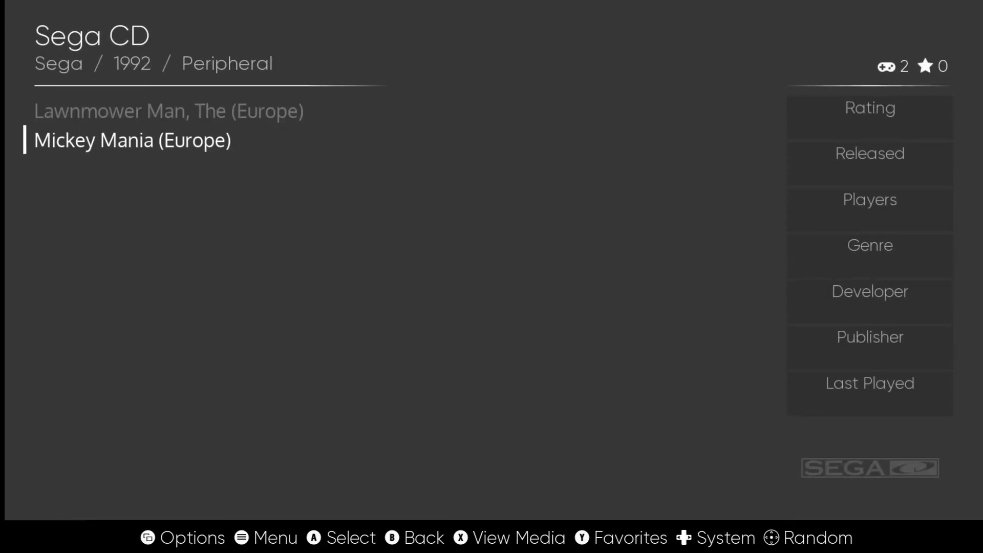
key("BackSpace")
key("Right")
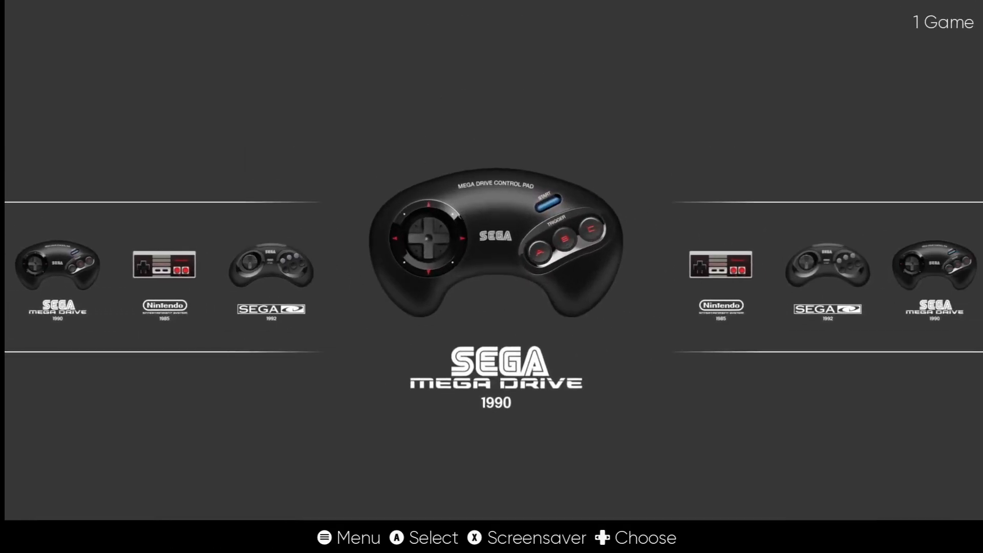
key("Return")
key("BackSpace")
Step: Open the scraper settings, keeping ScreenScraper as source and ALL GAMES to scrape
key("Escape")
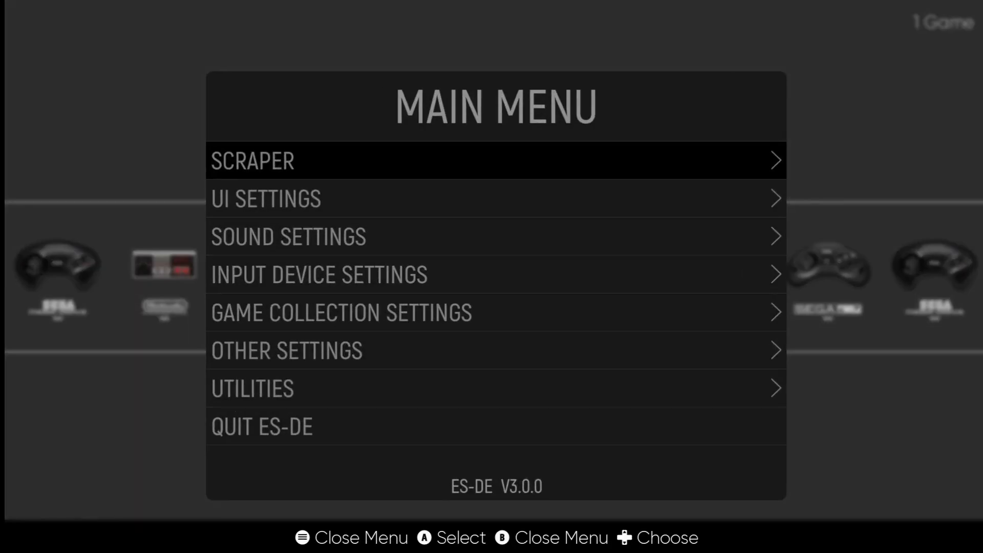
key("Return")
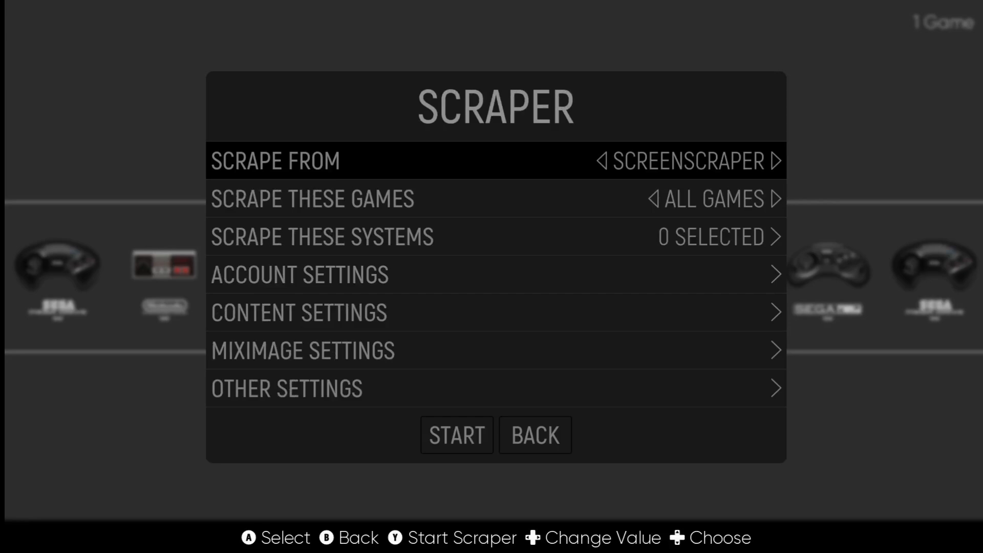
key("Return")
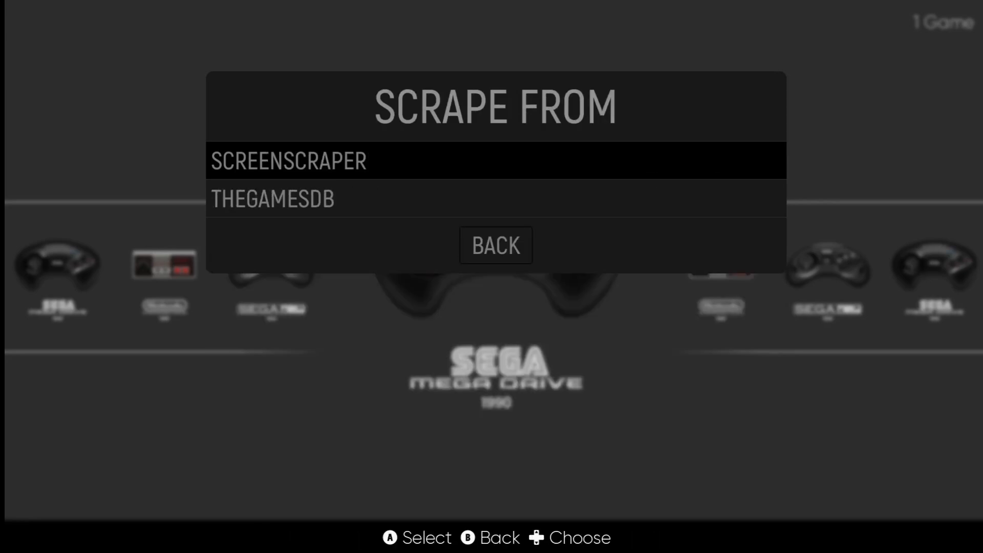
key("Return")
key("Down")
key("Return")
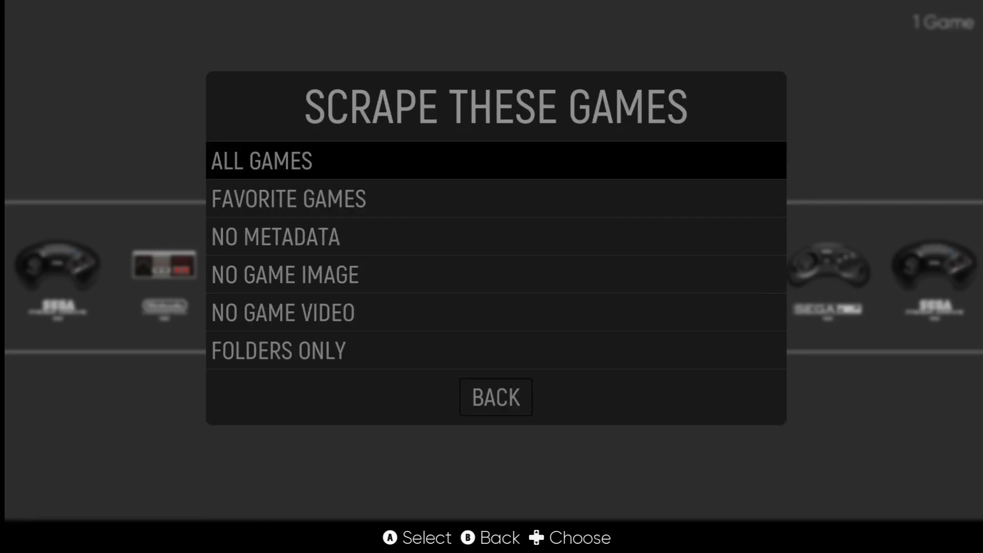
key("Return")
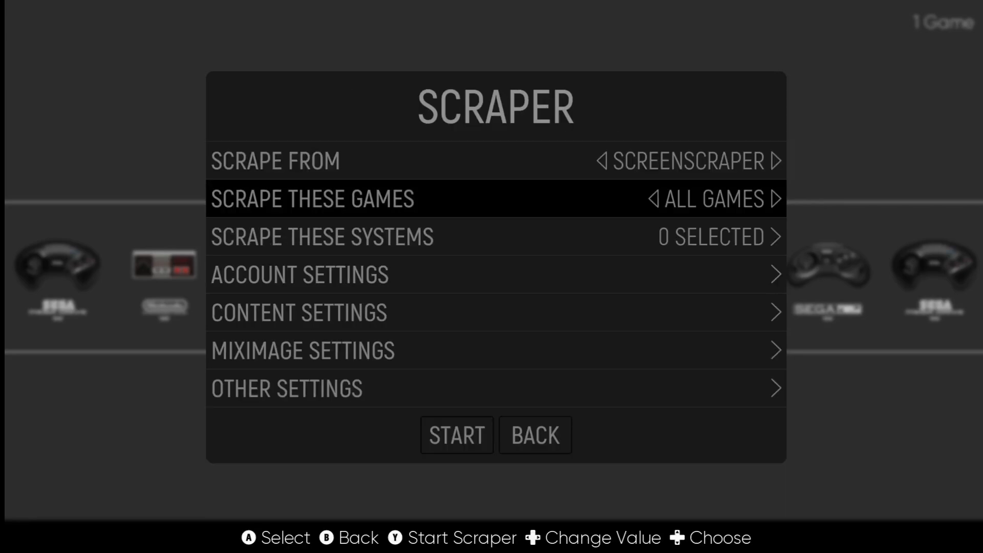
Step: Tick Nintendo Entertainment System, Sega CD and Sega Mega Drive for scraping
key("Down")
key("Return")
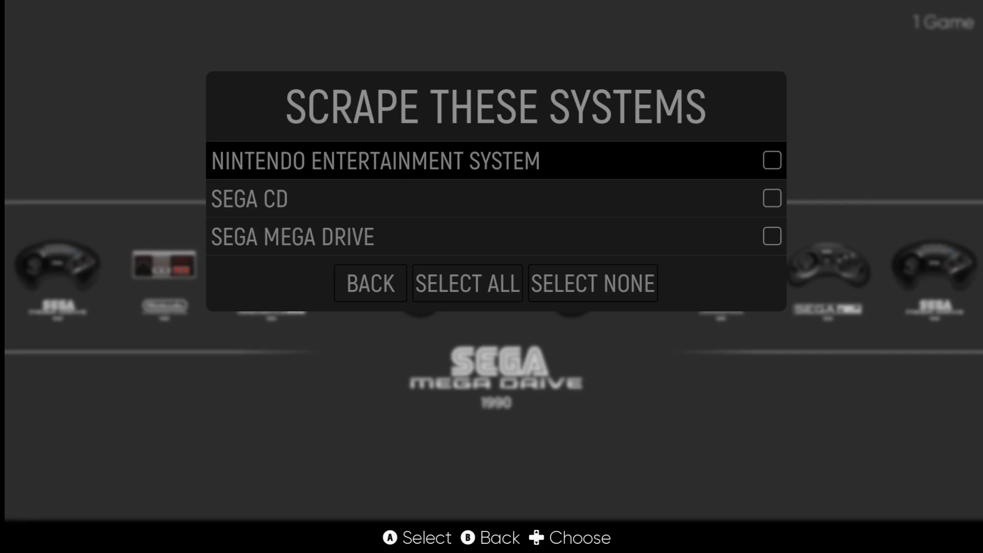
key("Return")
key("Down")
key("Return")
key("Down")
key("Return")
key("Down")
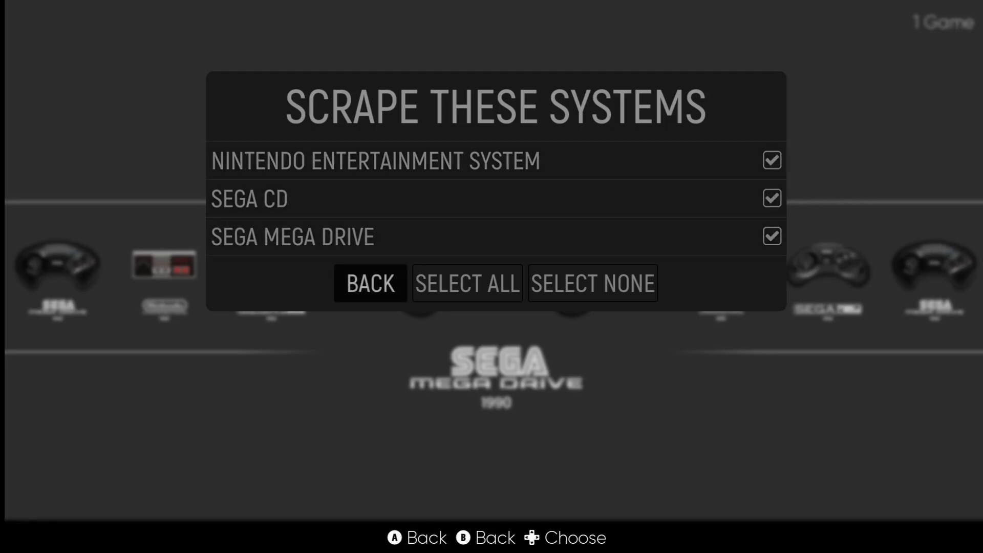
key("Return")
key("Down")
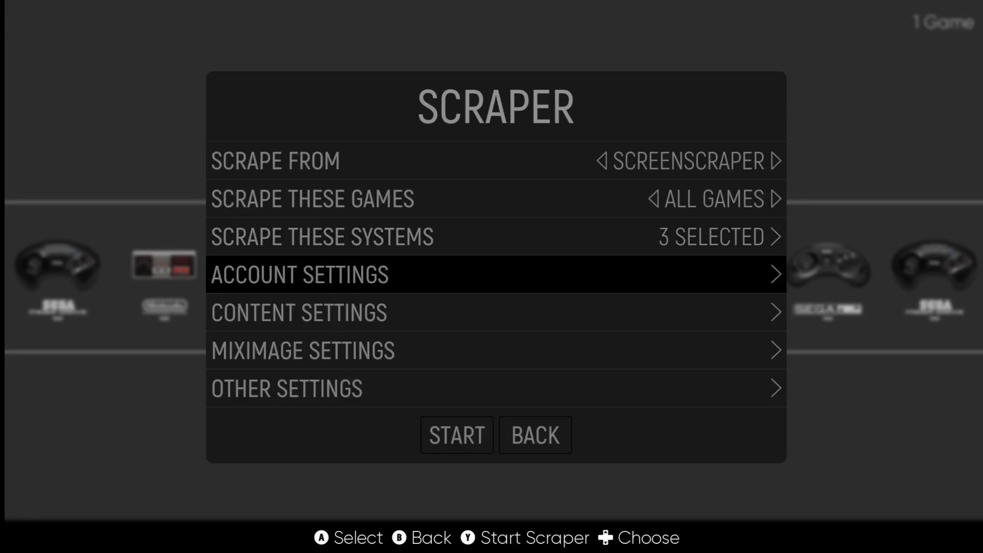
Step: Enter the ScreenScraper account username and password in Account Settings
key("Return")
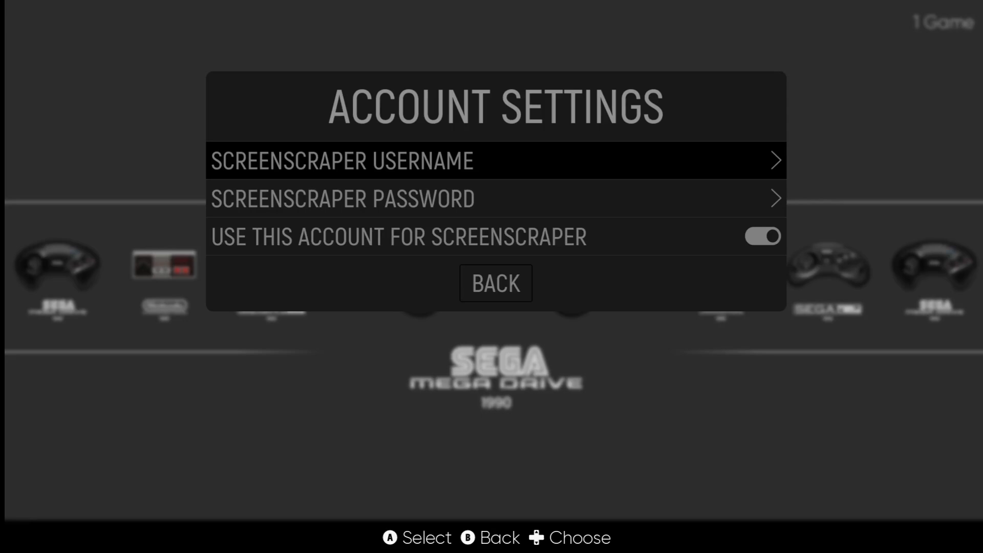
key("Return")
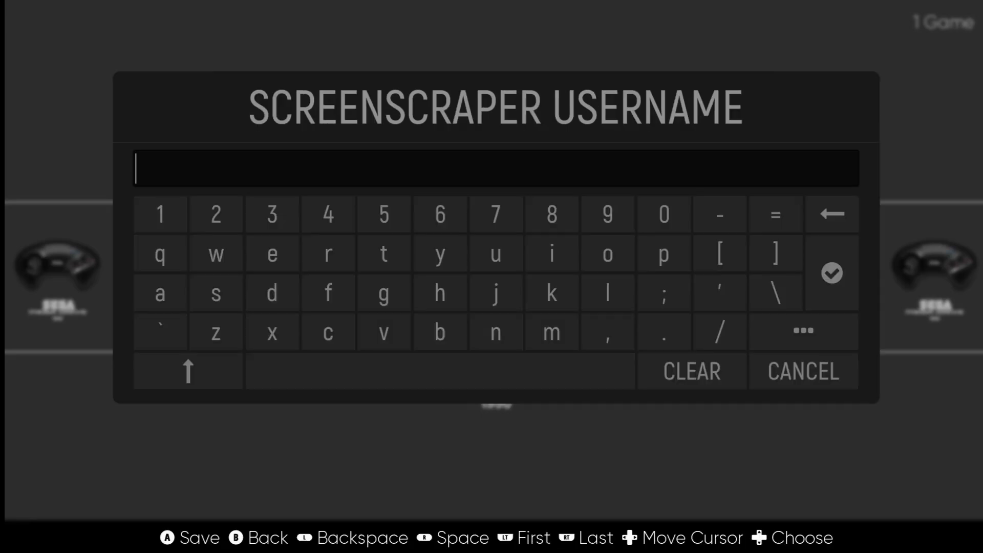
key("Return")
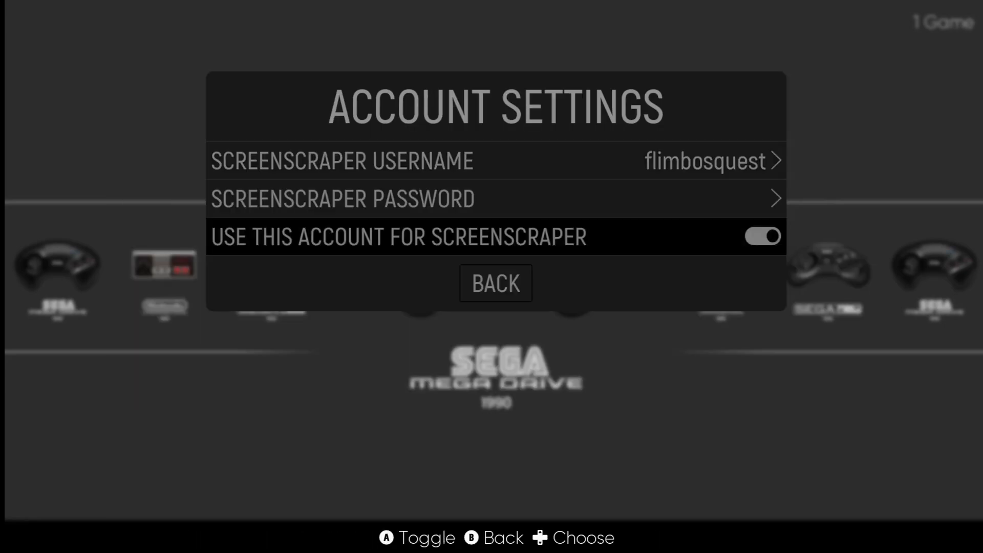
key("Up")
key("Return")
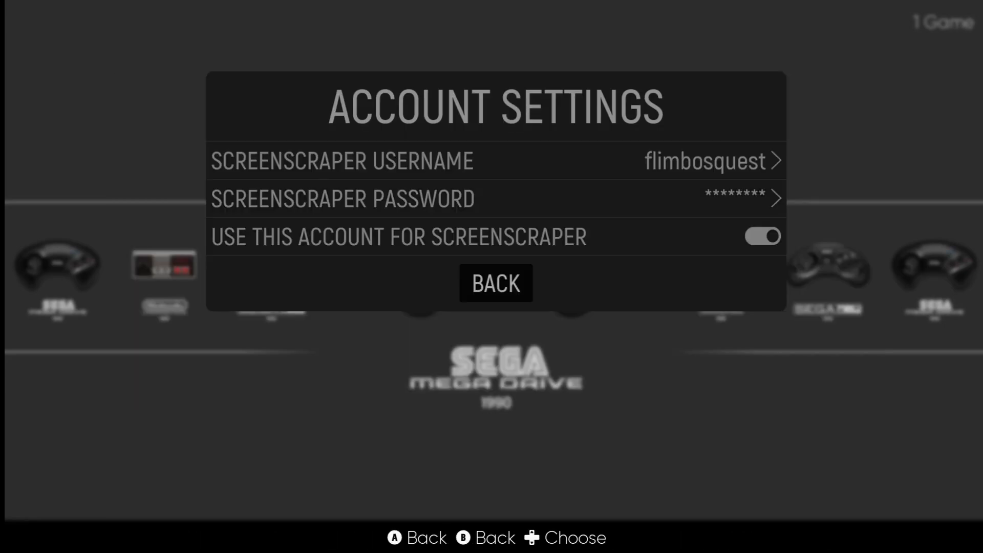
key("Return")
Step: Review the Content Settings, leaving every content type enabled, and return to the scraper menu
key("Down")
key("Return")
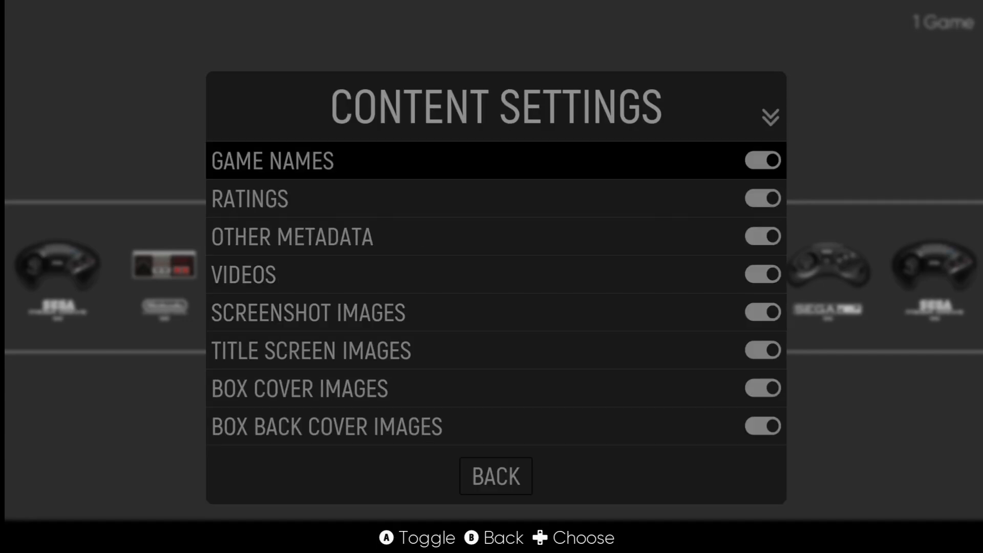
key("Down")
key("Down")
key("Down")
key("Down")
key("Down")
key("Down")
key("Down")
key("Down")
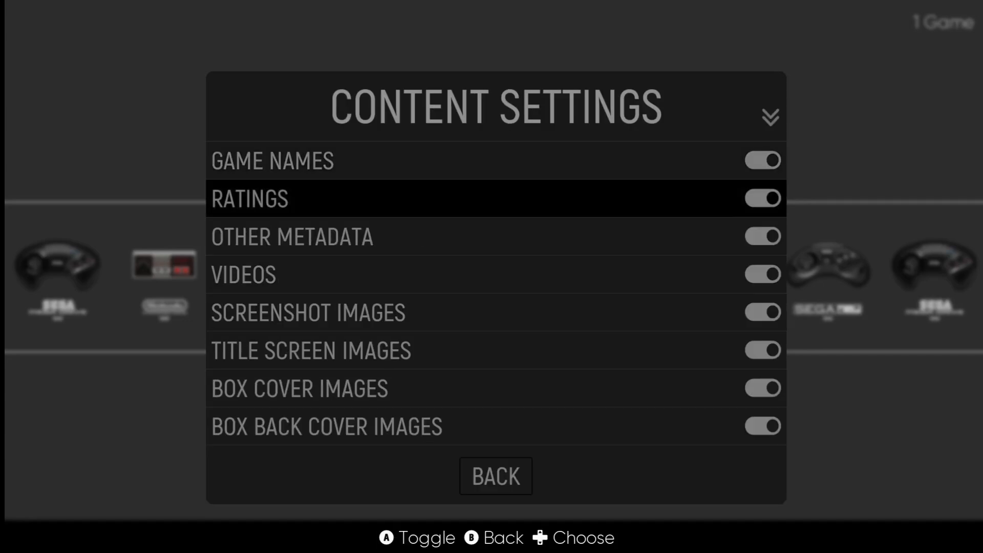
key("Down")
key("Down")
key("Down")
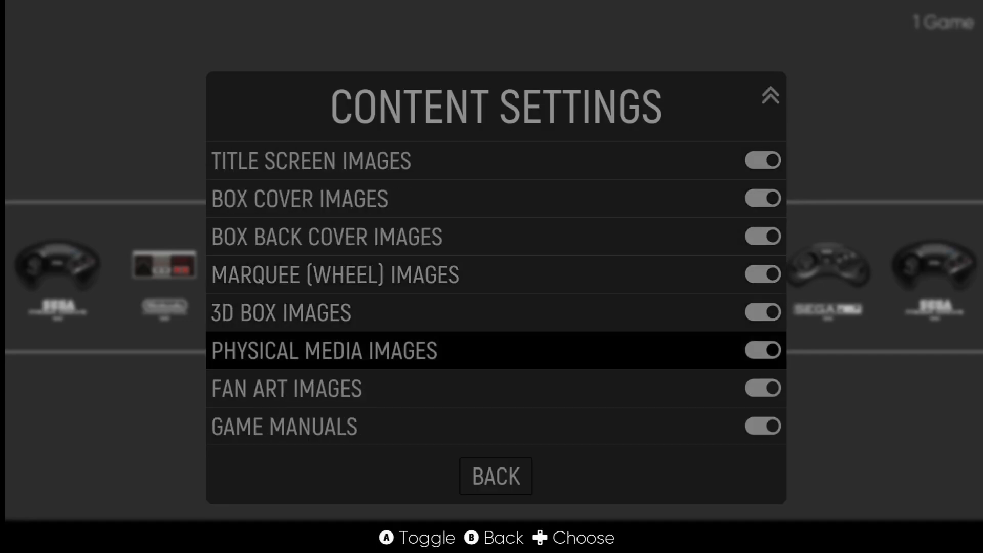
key("Up")
key("Up")
key("Up")
key("Up")
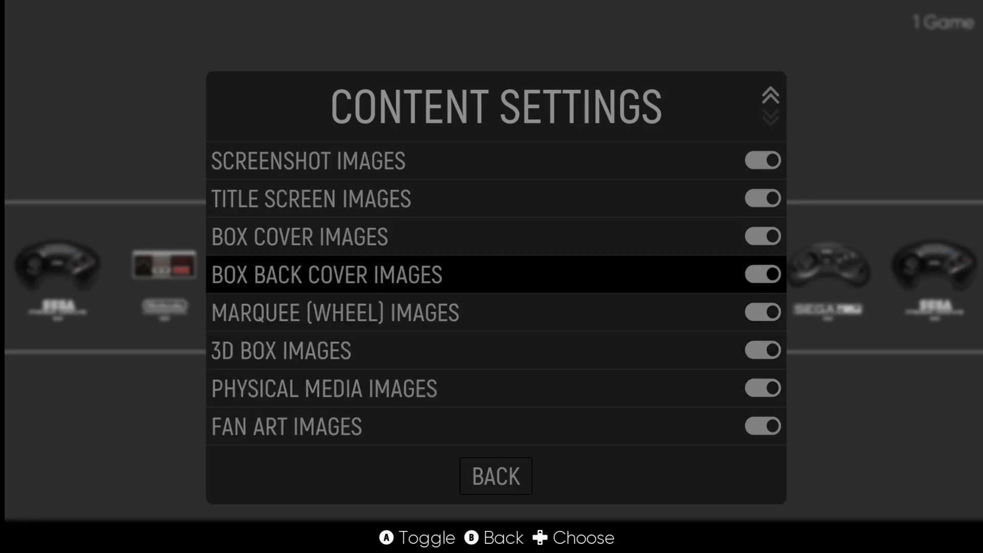
key("Down")
key("Up")
key("Up")
key("Up")
key("Up")
key("Up")
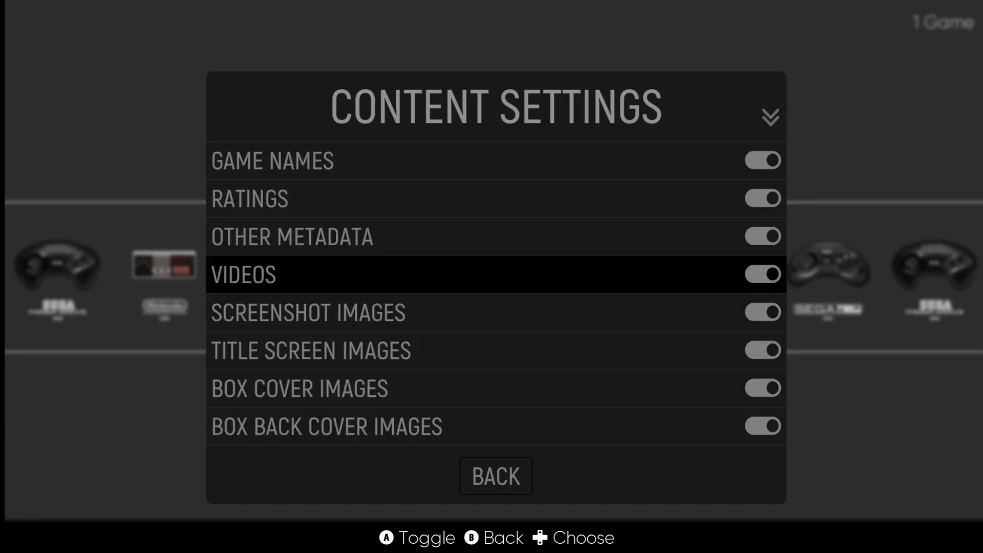
key("Down")
key("Down")
key("Down")
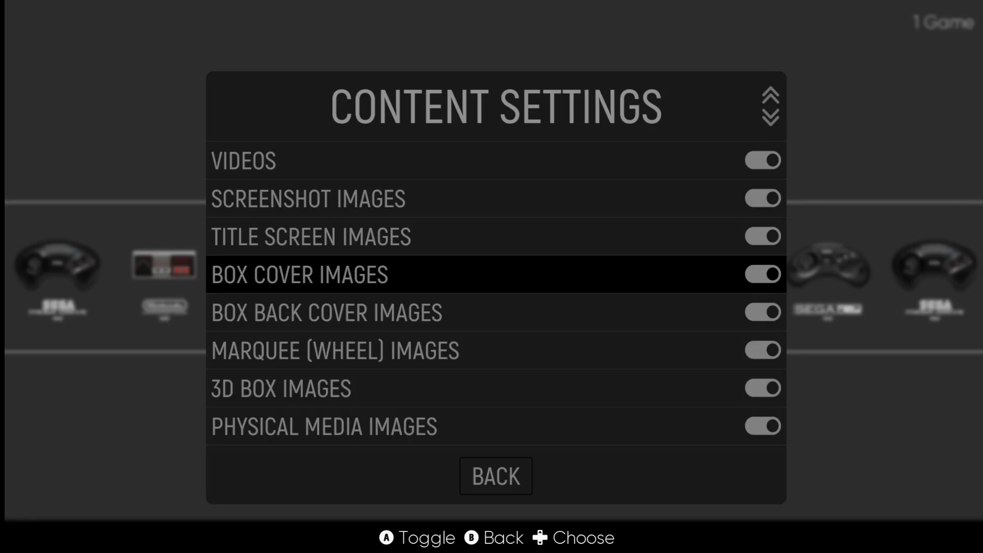
key("Down")
key("Down")
key("Down")
key("Down")
key("Down")
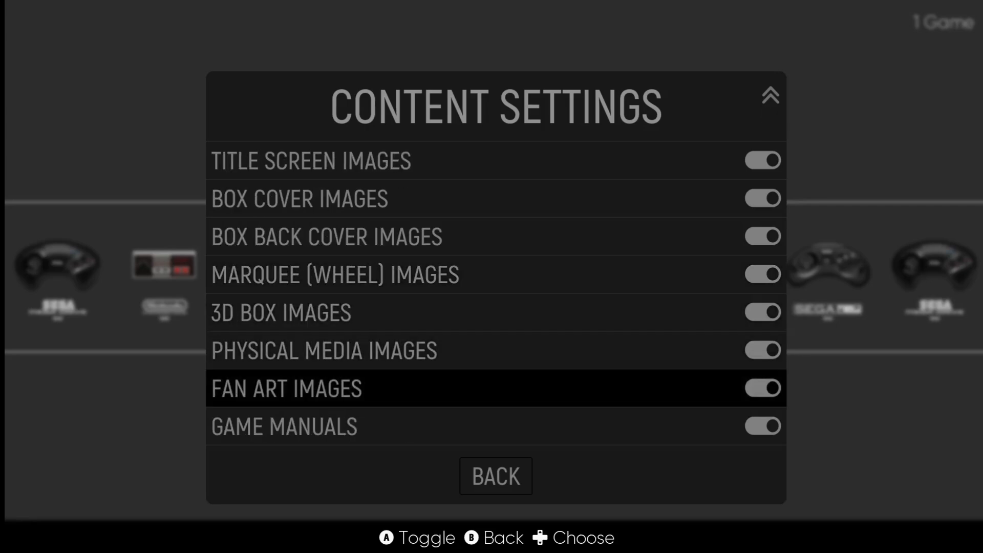
key("Down")
key("Down")
key("Return")
key("Down")
key("Down")
key("Down")
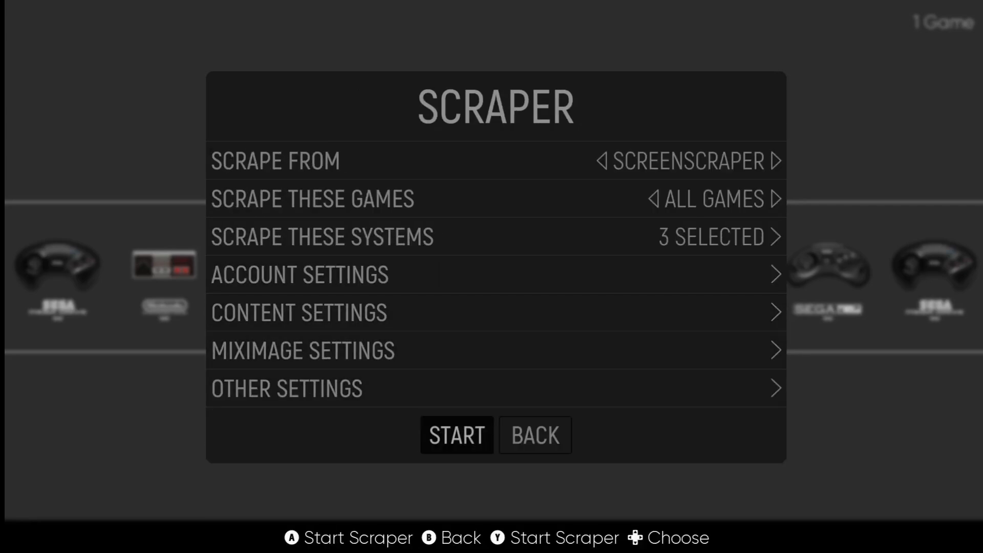
Step: Run the scrape, acknowledge the 4 games scraped, and close the menus to the carousel
key("Return")
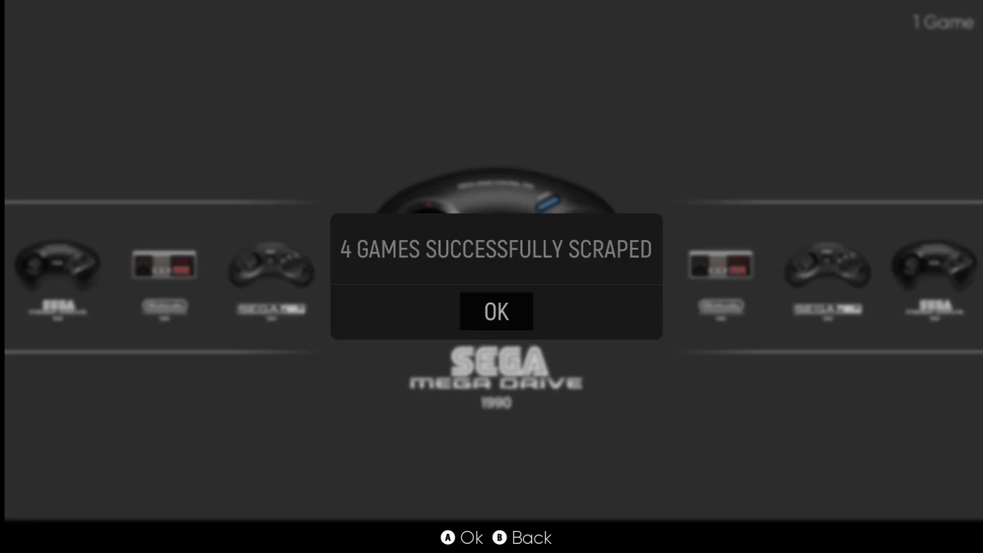
key("Return")
key("BackSpace")
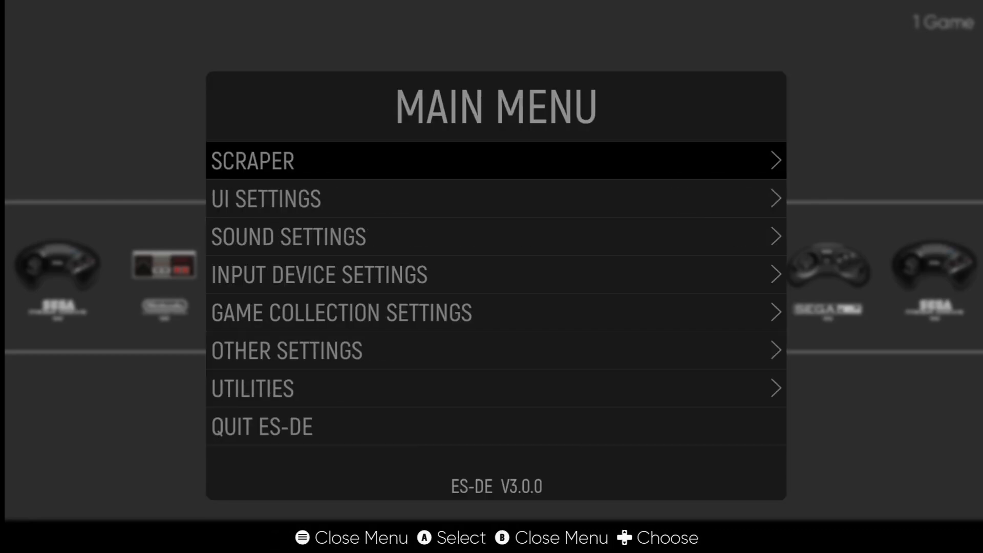
key("BackSpace")
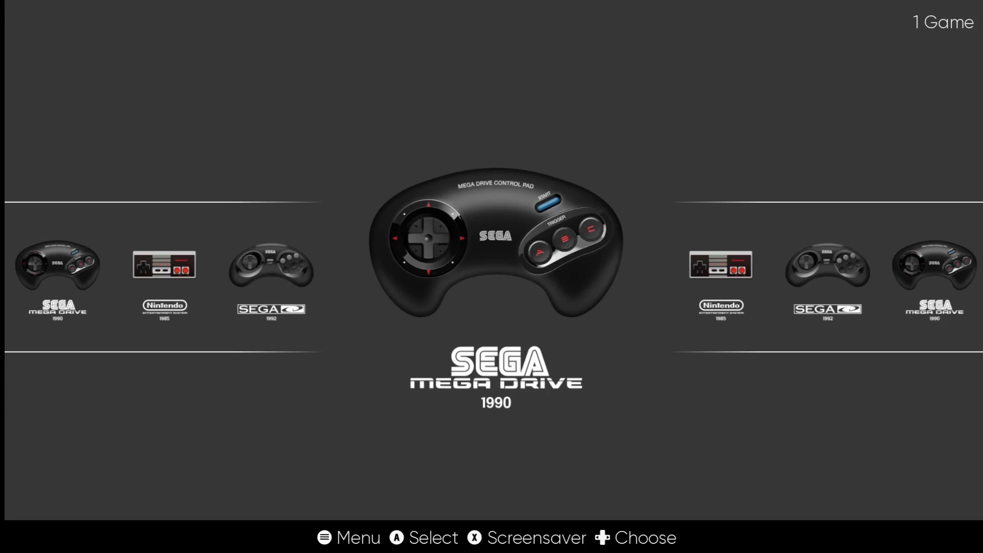
Step: Open the Sega Mega Drive game list and launch Sonic The Hedgehog 3
key("Return")
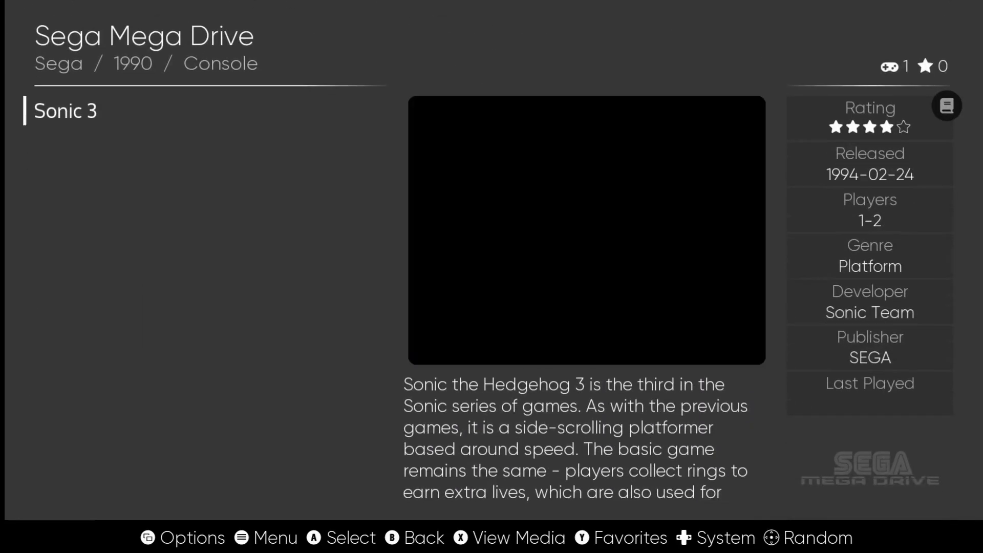
key("Return")
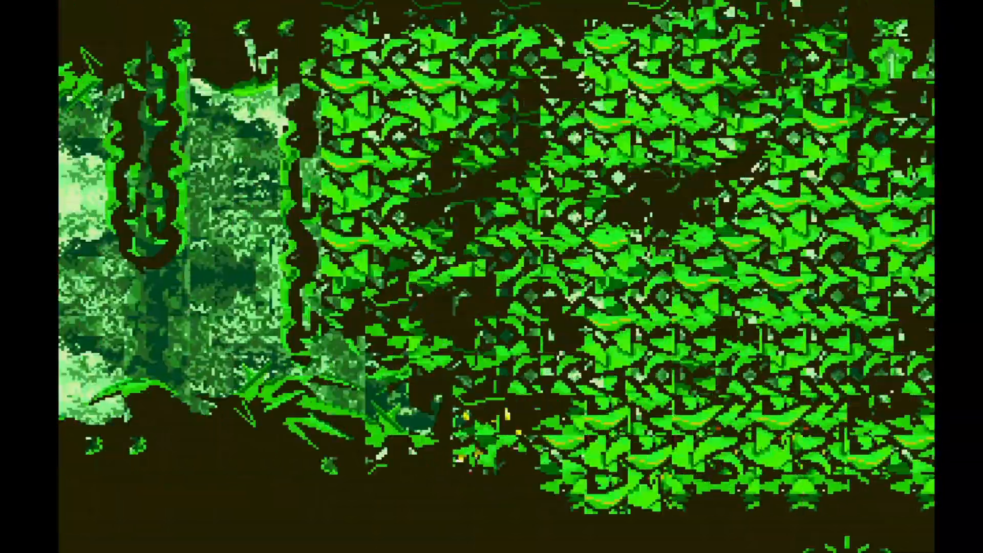
Step: Save Sonic 3's progress to state slot 0 from RetroArch's Quick Menu
key("F1")
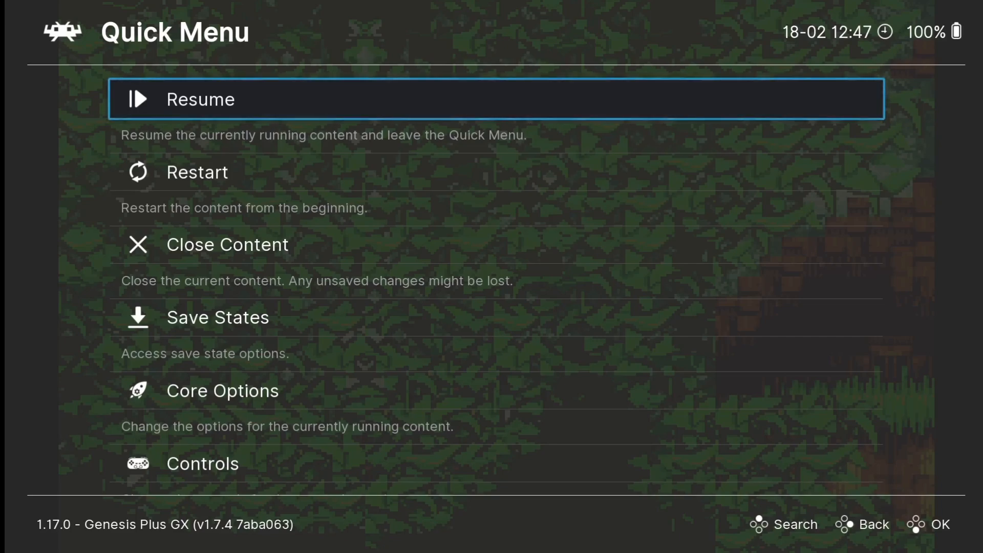
key("Down")
key("Down")
key("Down")
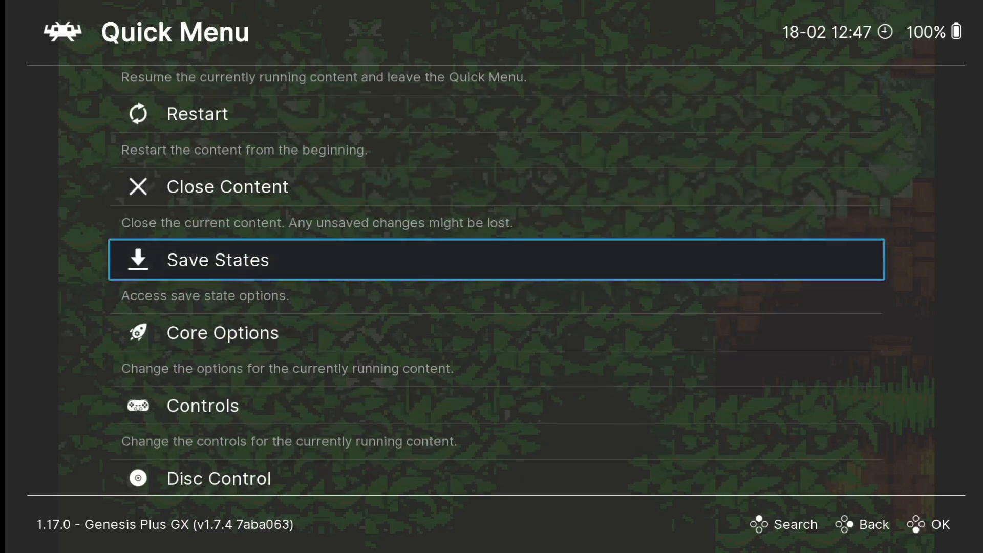
key("Return")
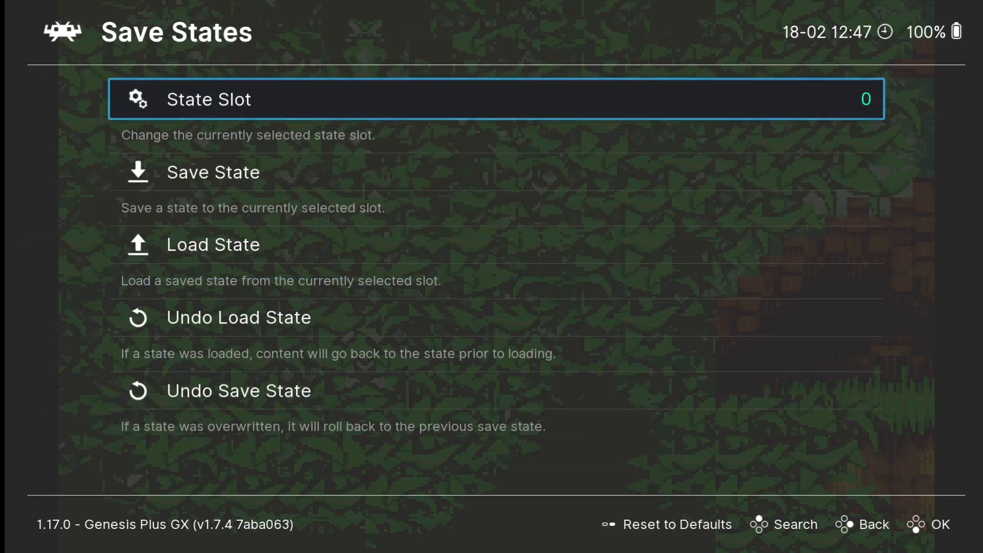
key("Down")
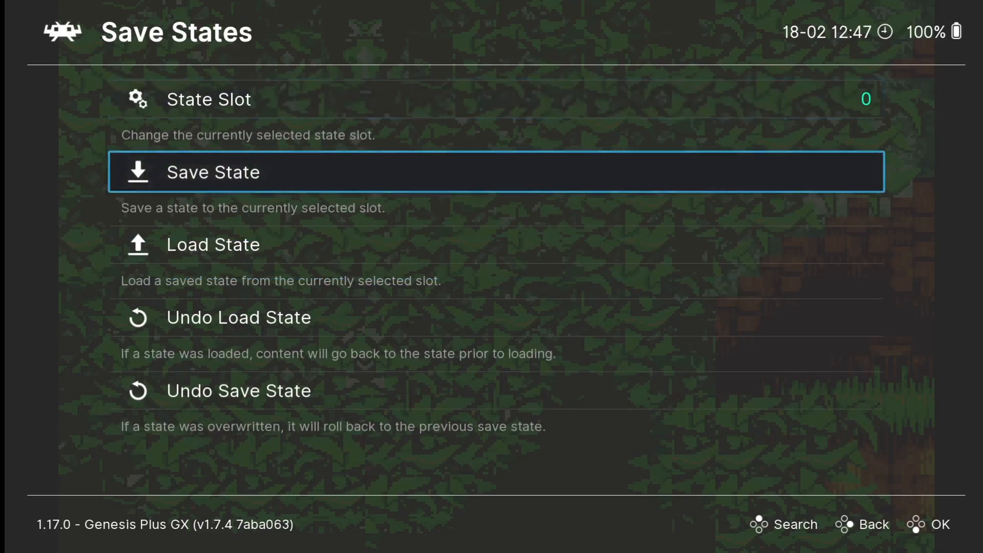
key("Return")
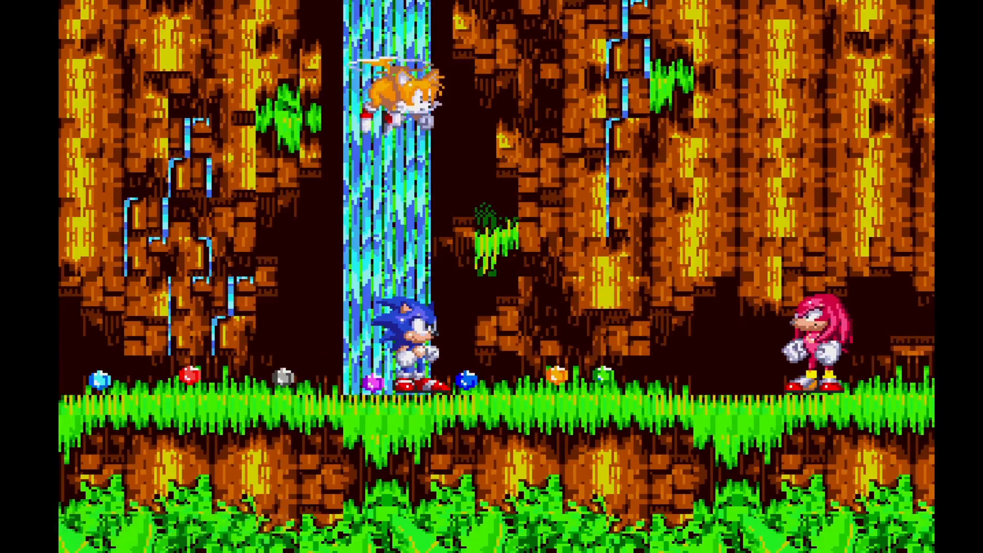
Step: Load the slot 0 save state, then return to the Quick Menu
key("F1")
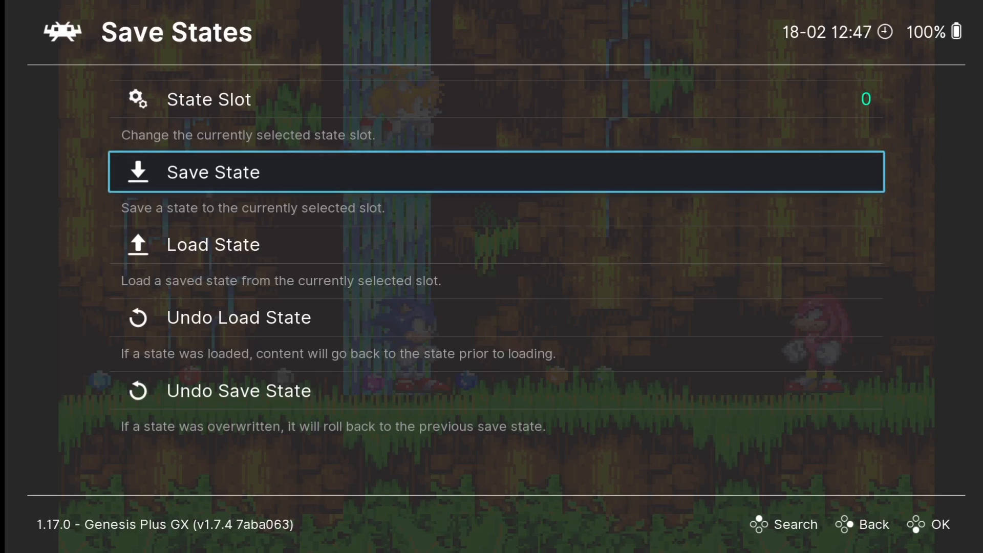
key("Down")
key("Return")
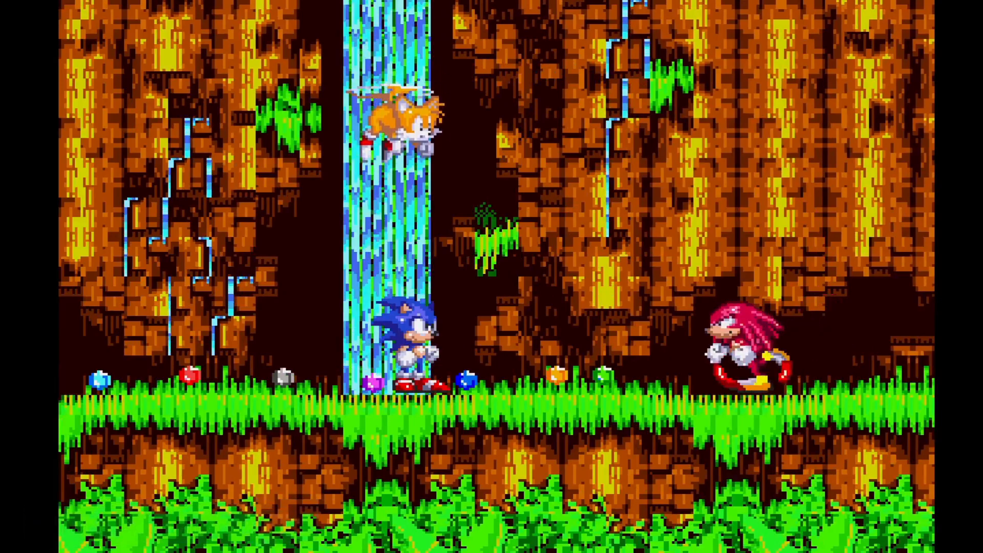
key("F1")
key("Up")
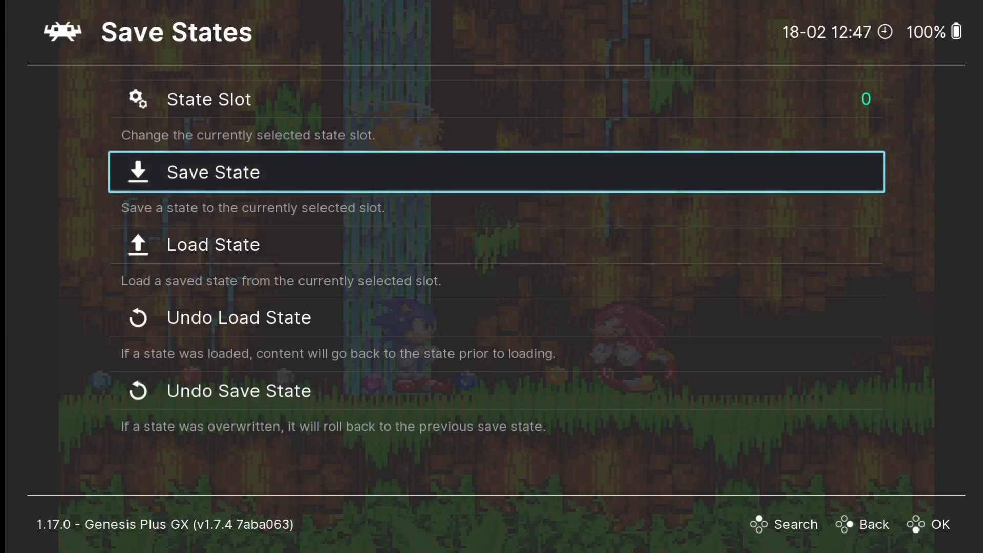
key("BackSpace")
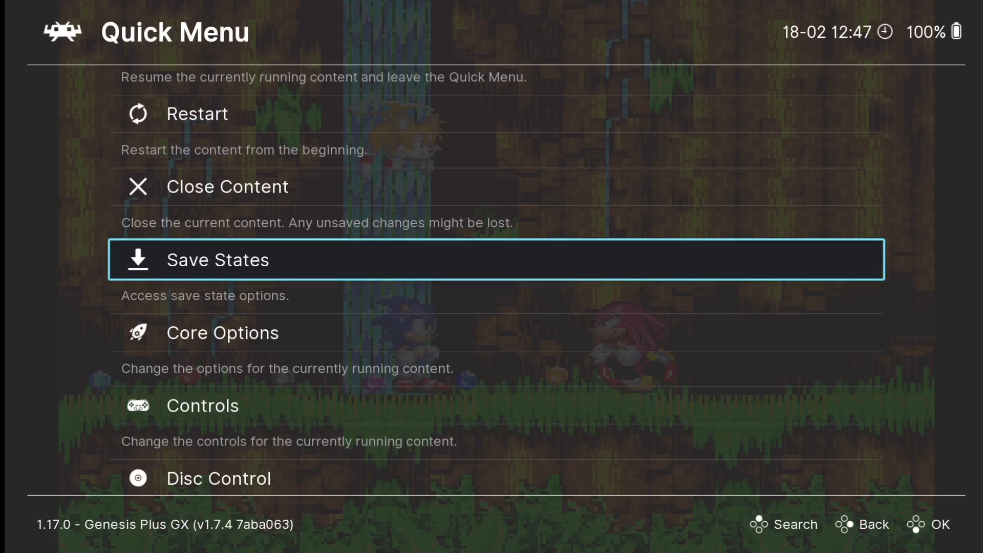
Step: Set the core's Video Core-Provided Aspect Ratio to 4:3
key("Down")
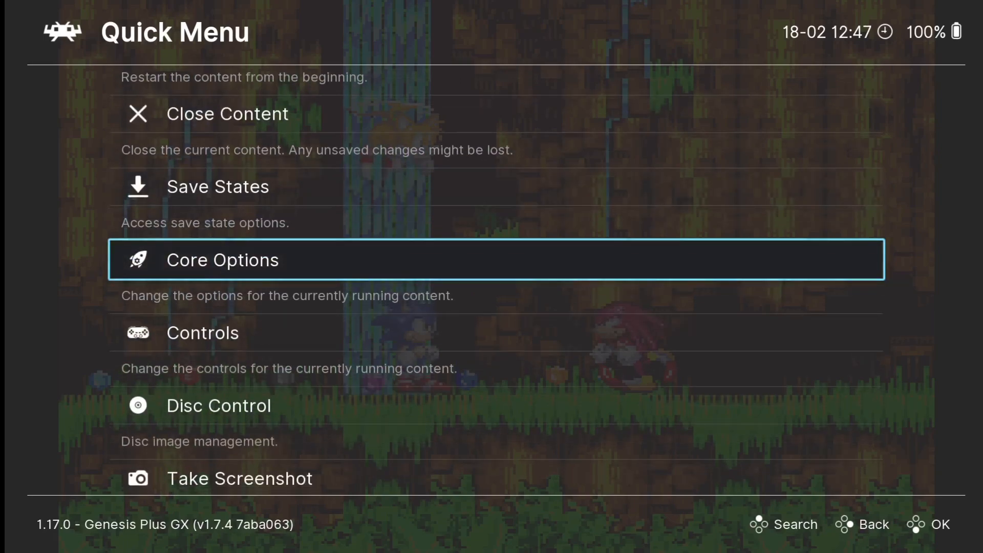
key("Return")
key("Down")
key("Down")
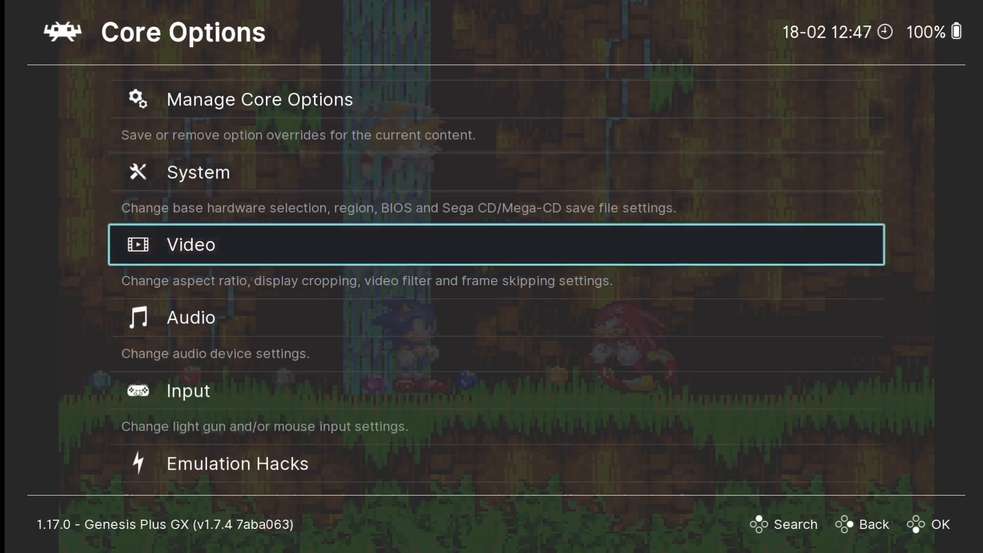
key("Return")
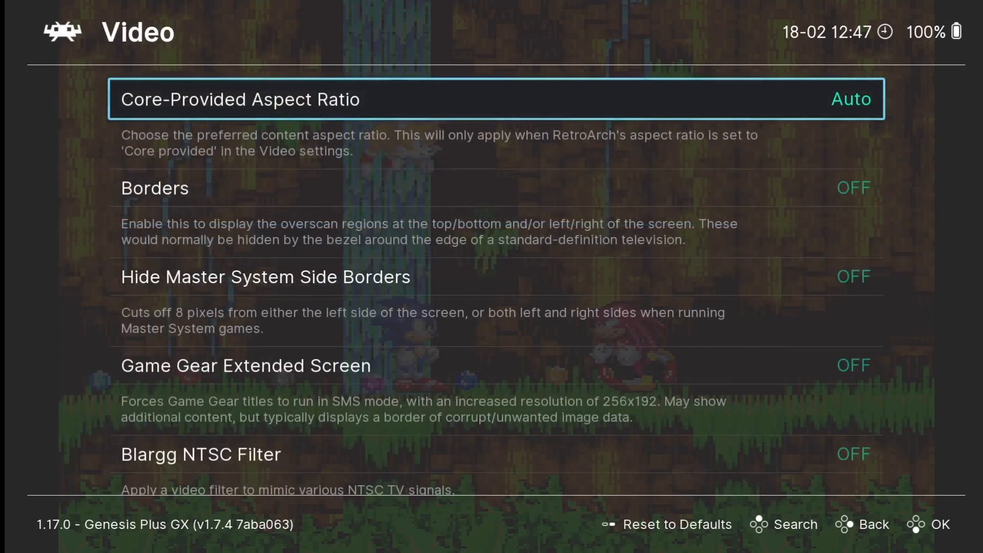
key("Return")
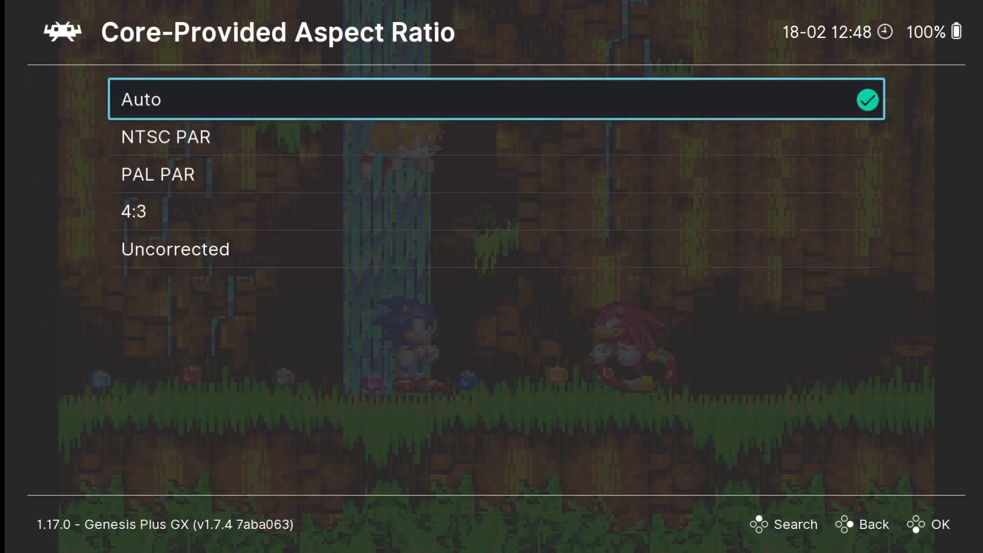
key("Down")
key("Down")
key("Down")
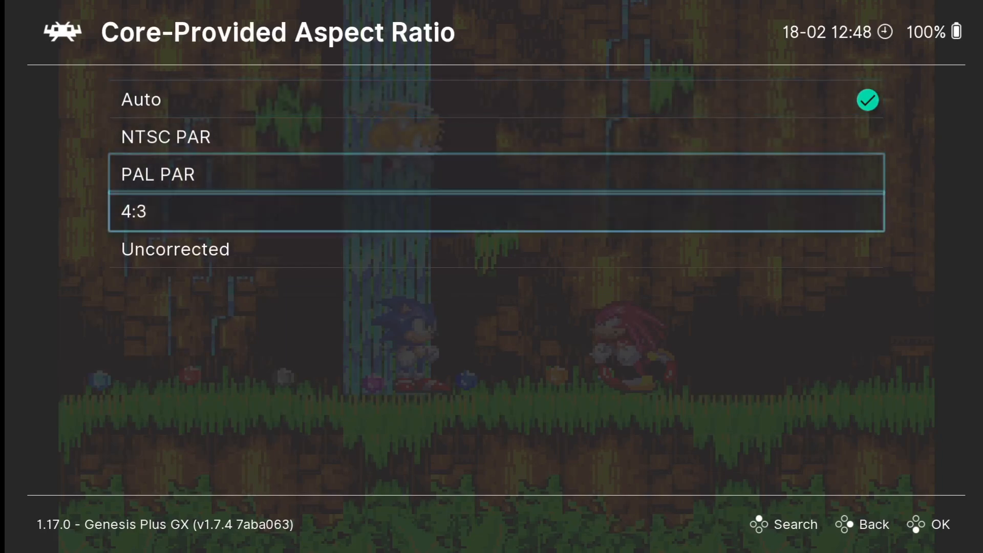
key("Return")
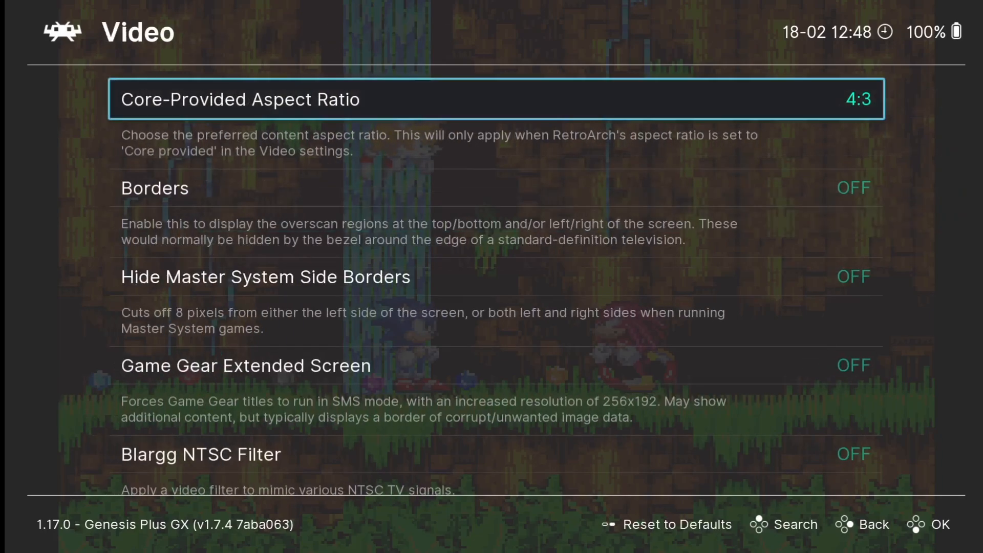
Step: Back out of the core options to the Quick Menu and resume Sonic 3
key("BackSpace")
key("BackSpace")
key("Up")
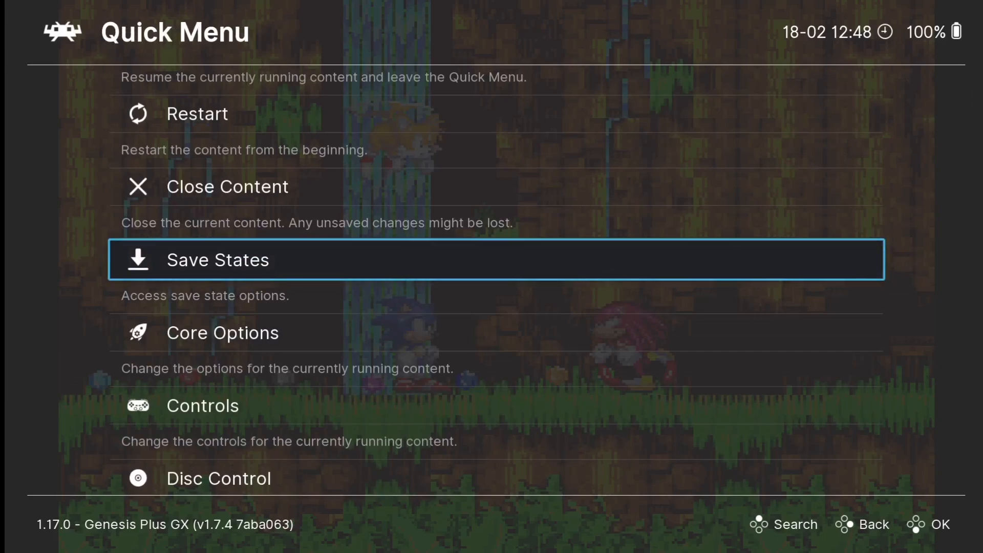
key("BackSpace")
key("Return")
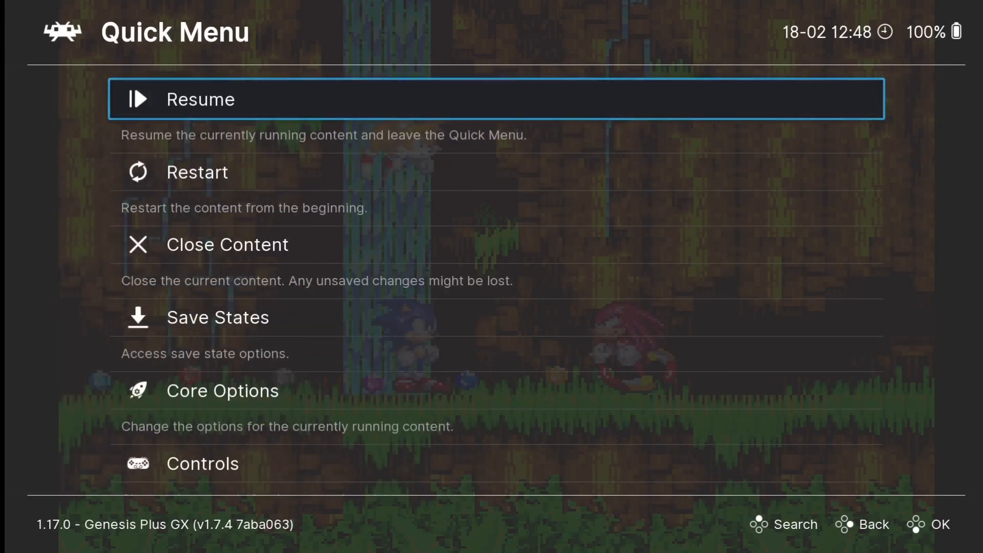
key("Return")
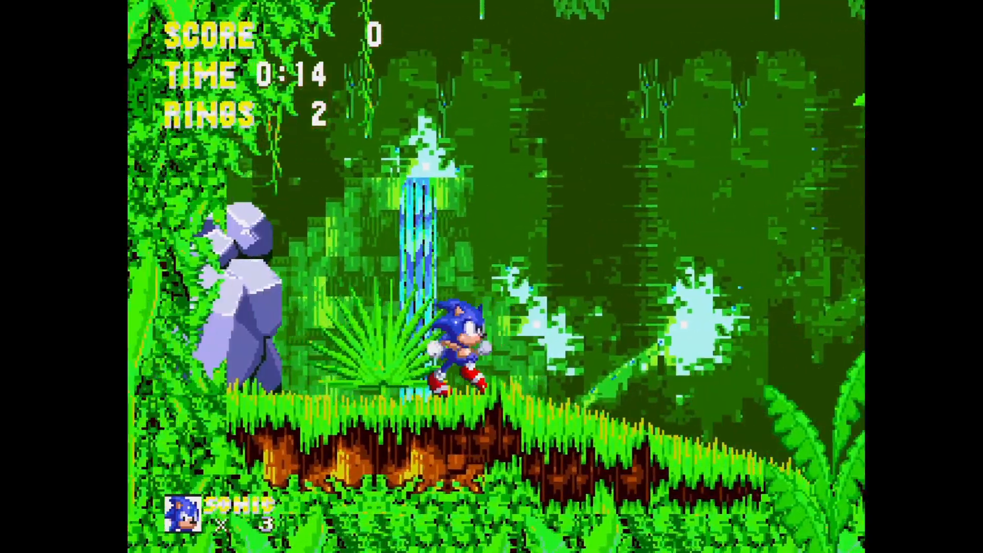
Step: Quit RetroArch from its Main Menu to return to ES-DE's Mega Drive list
key("F1")
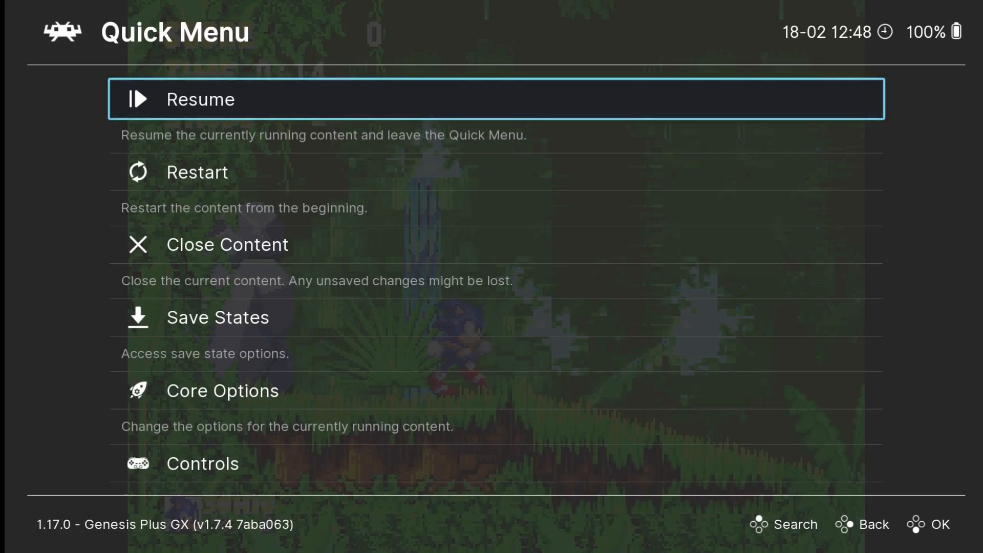
key("Down")
key("Down")
key("Down")
key("Down")
key("Down")
key("Down")
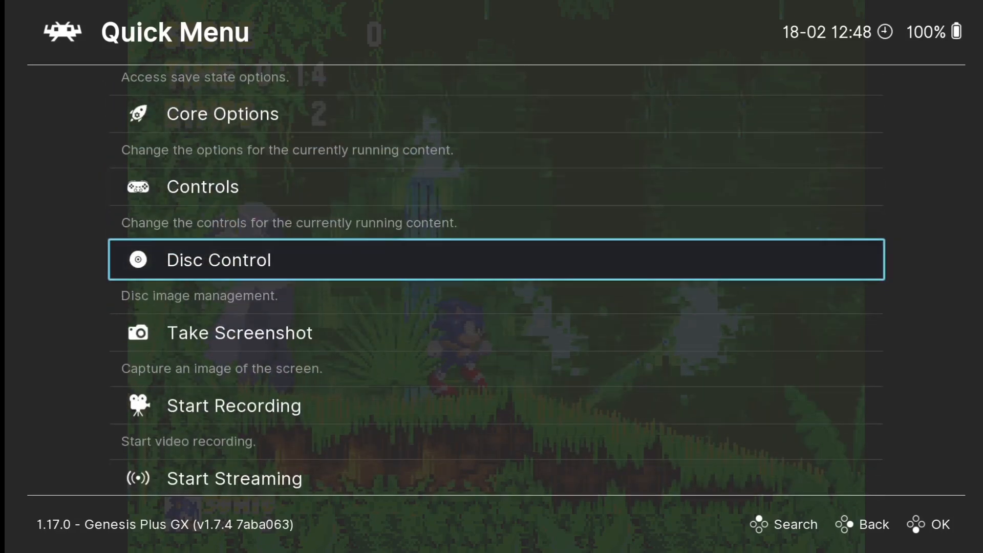
key("Down")
key("Down")
key("Down")
key("Down")
key("Down")
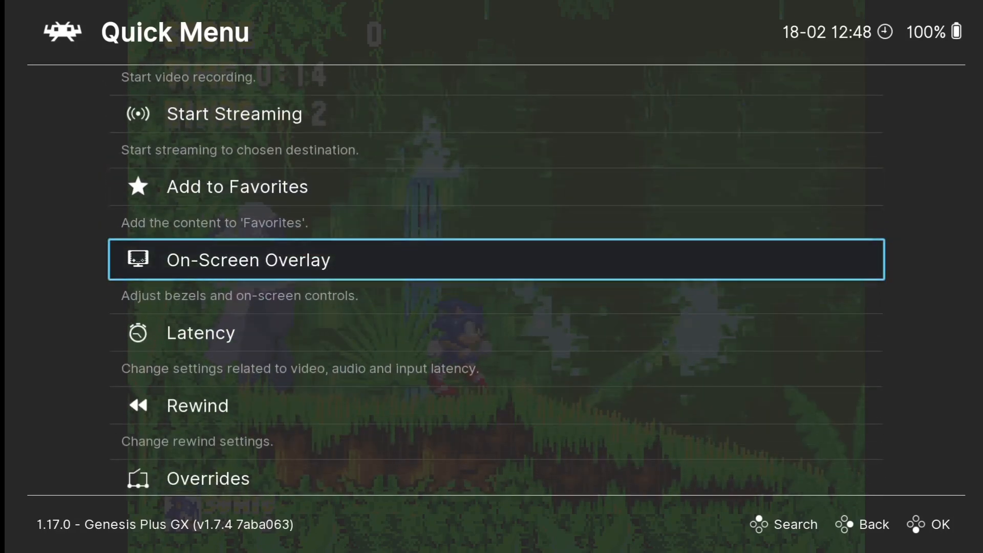
key("Down")
key("Down")
key("Down")
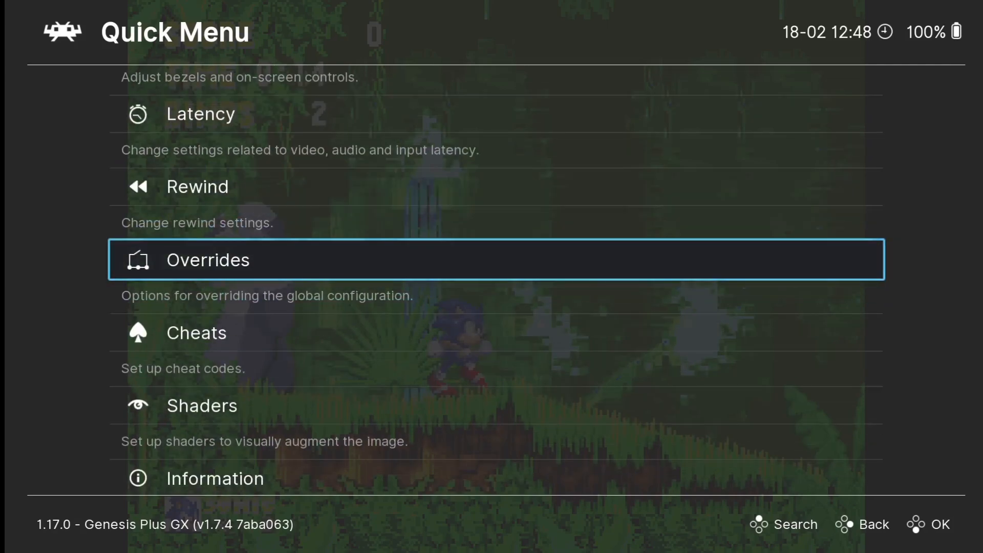
key("BackSpace")
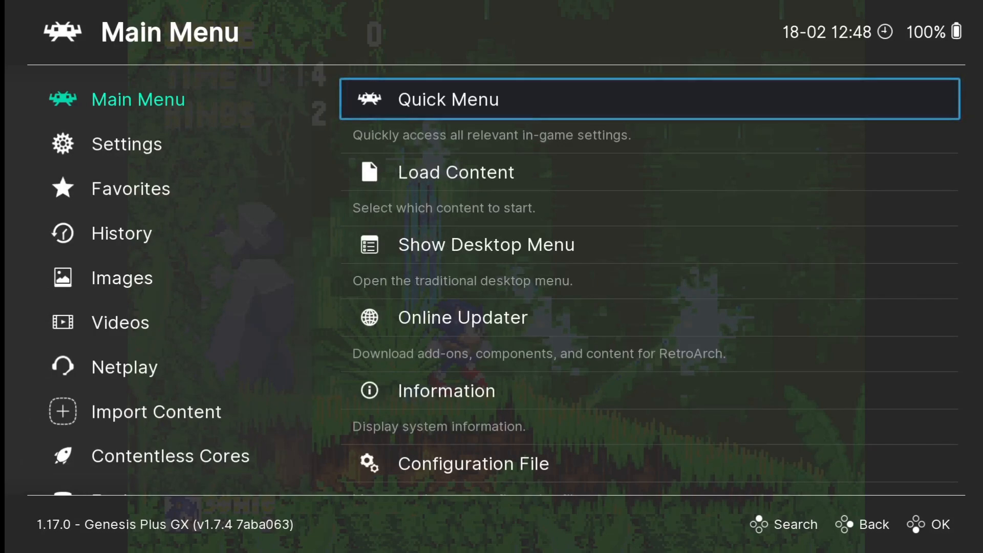
key("Down")
key("Down")
key("Down")
key("Down")
key("Down")
key("Down")
key("Down")
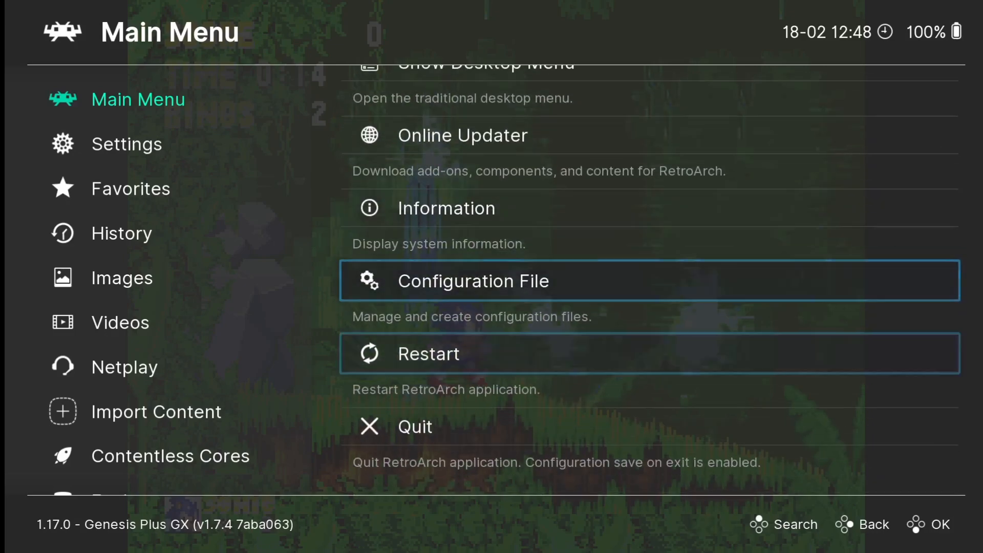
key("Return")
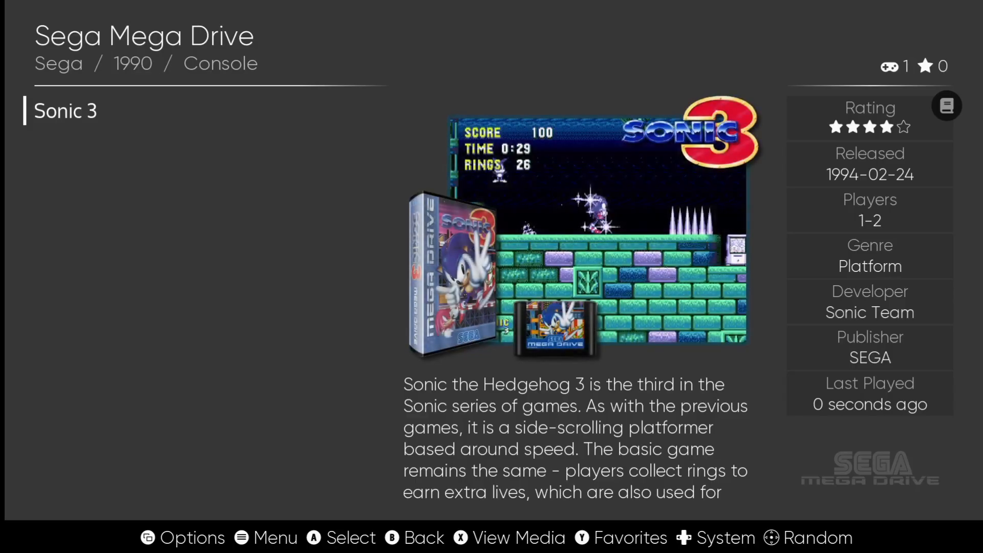
Step: Try launching Super Mario Bros. from the NES list, then go back and open ES-DE's main menu
key("BackSpace")
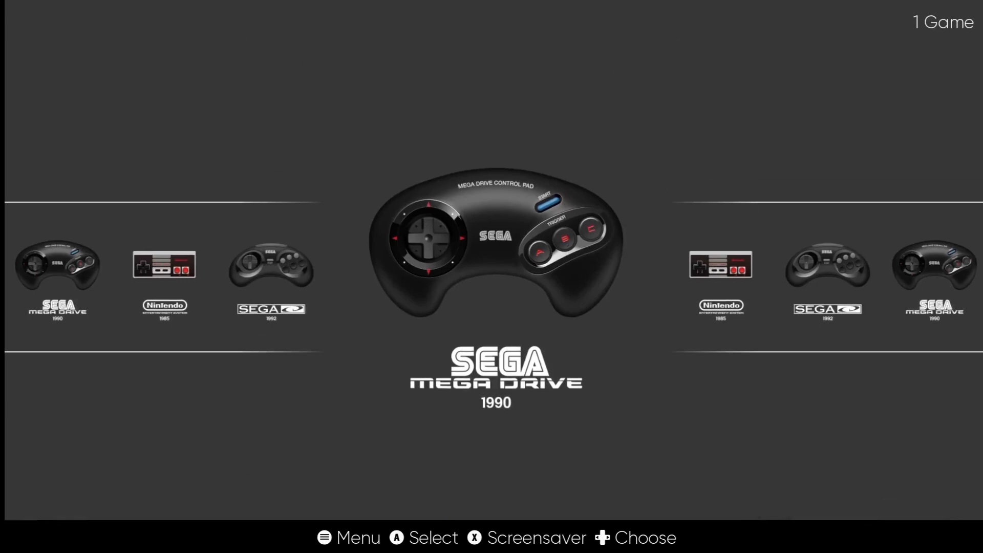
key("Right")
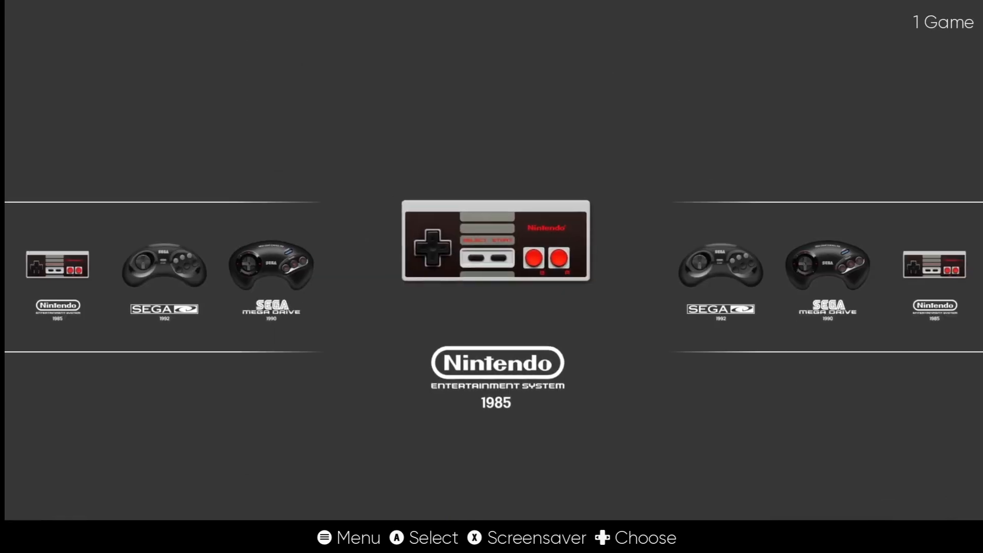
key("Return")
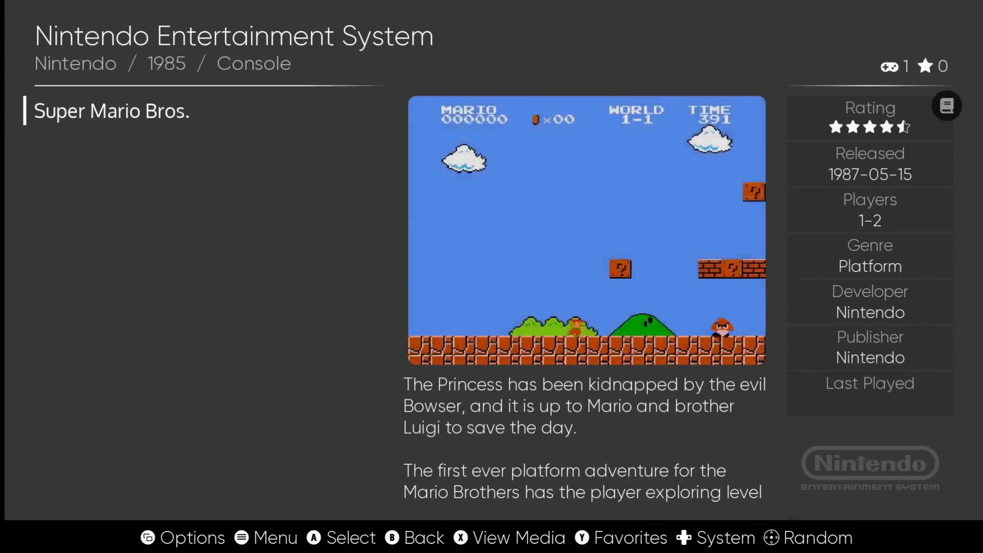
key("Return")
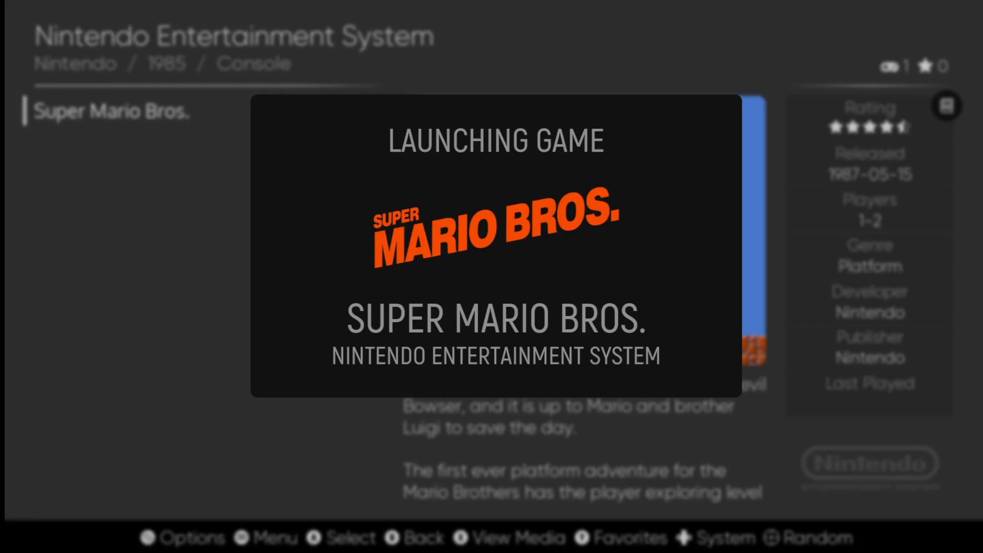
key("BackSpace")
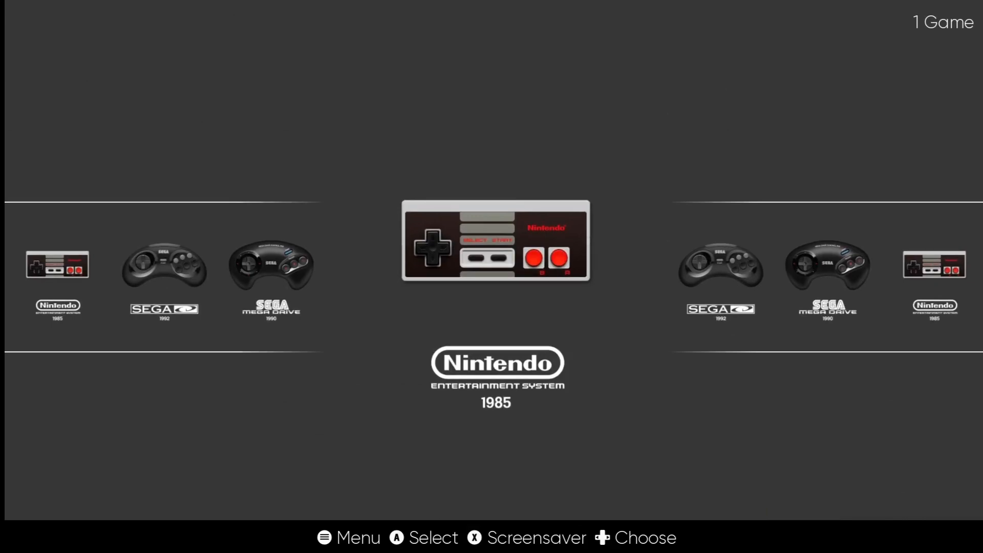
key("Escape")
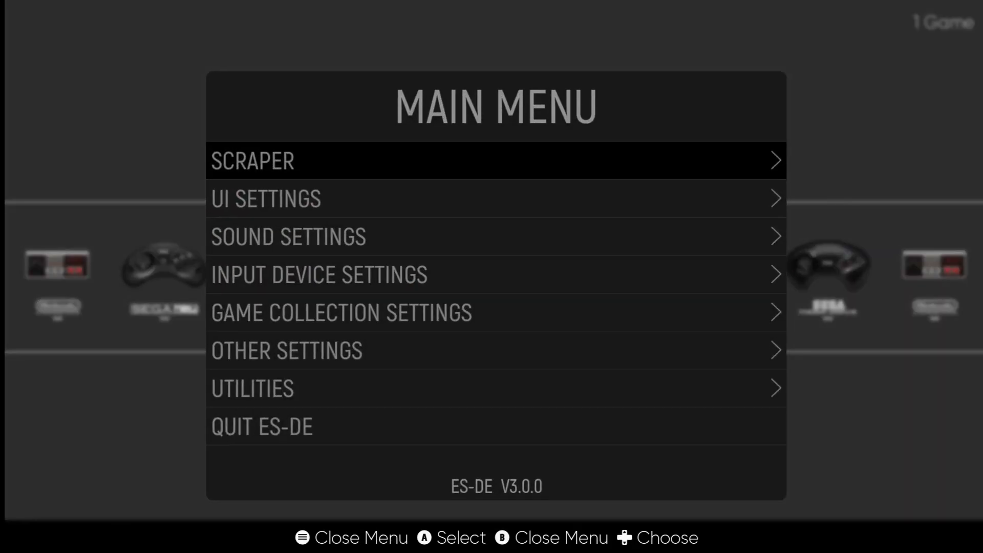
Step: Choose Nestopia UE as the nes alternative emulator under Other Settings, then return to the NES list
key("Down")
key("Down")
key("Down")
key("Down")
key("Down")
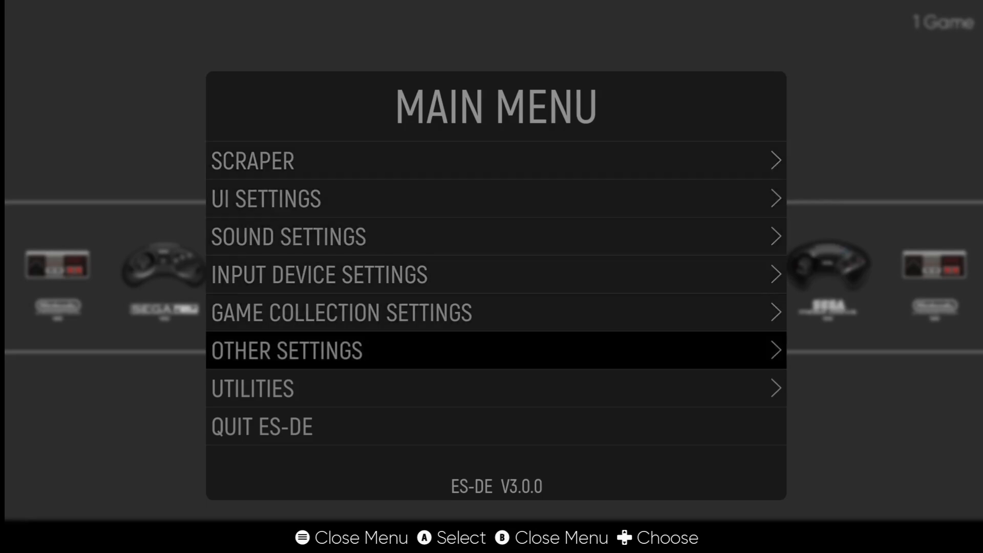
key("Return")
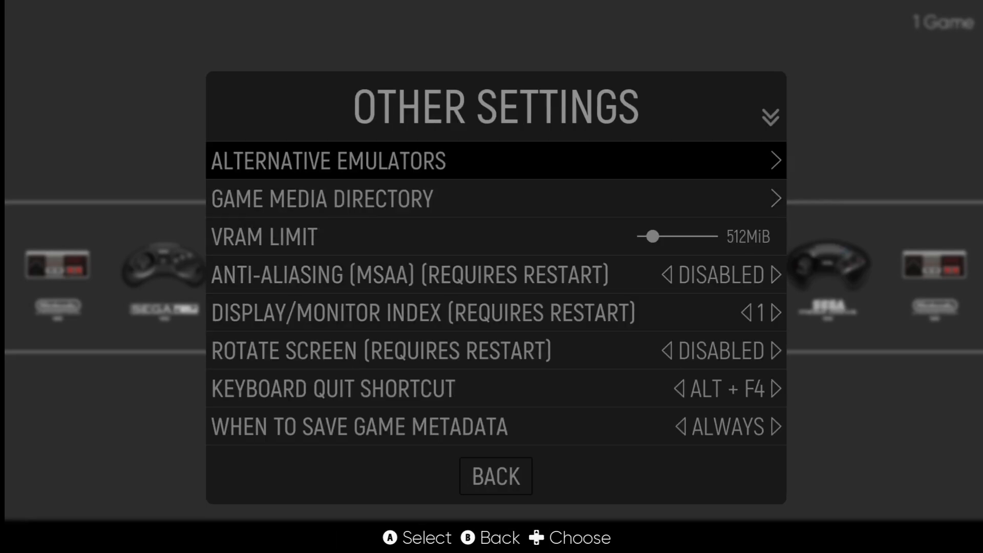
key("Return")
key("Down")
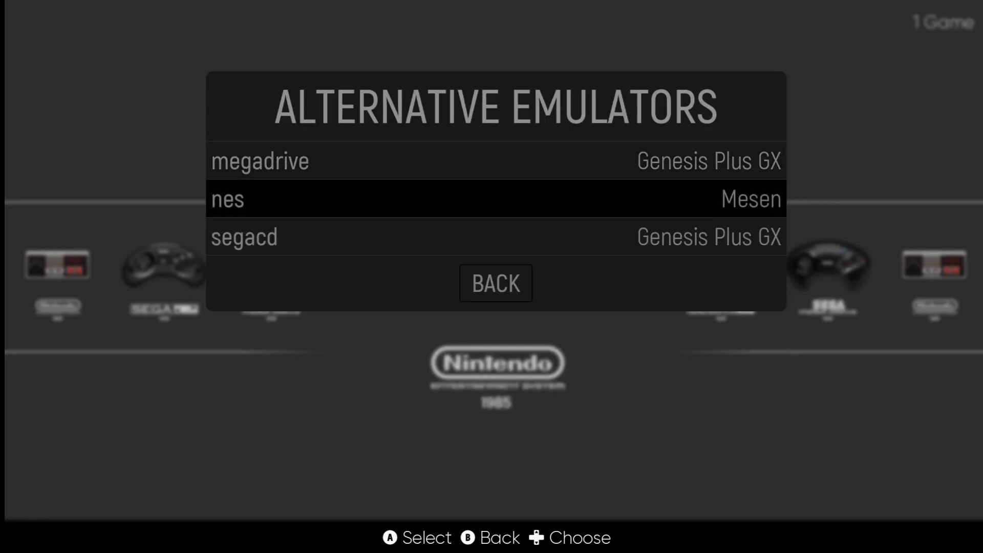
key("Return")
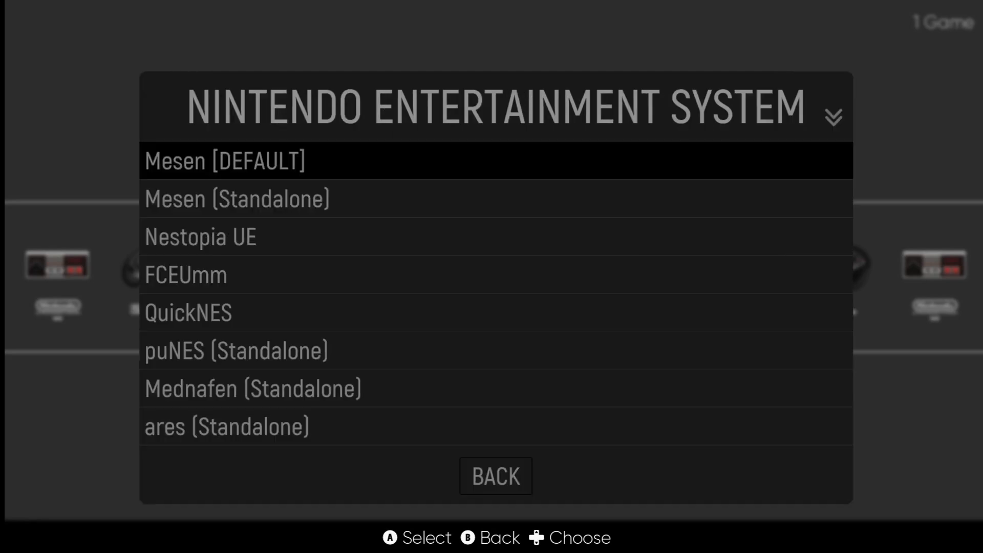
key("Down")
key("Down")
key("Down")
key("Down")
key("Down")
key("Down")
key("Down")
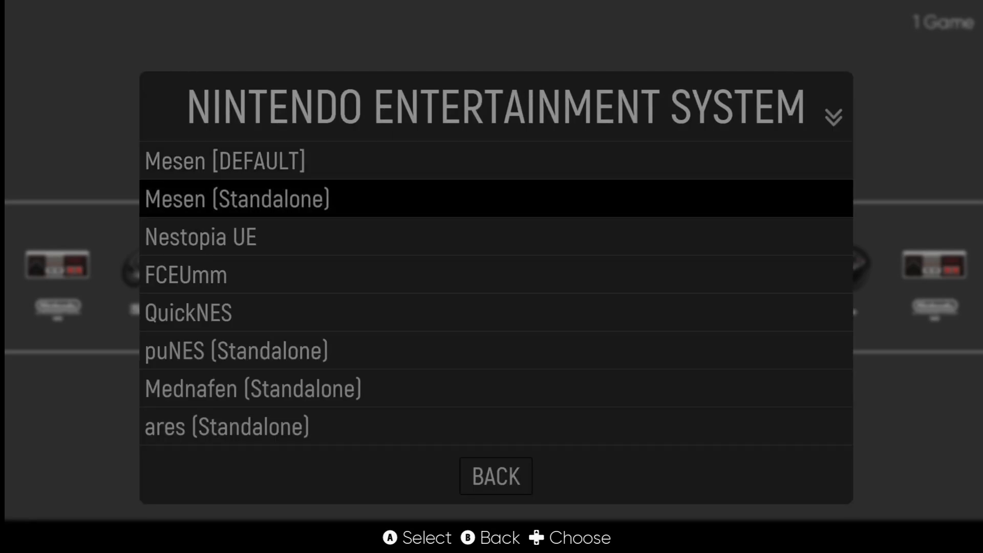
key("Up")
key("Up")
key("Up")
key("Up")
key("Up")
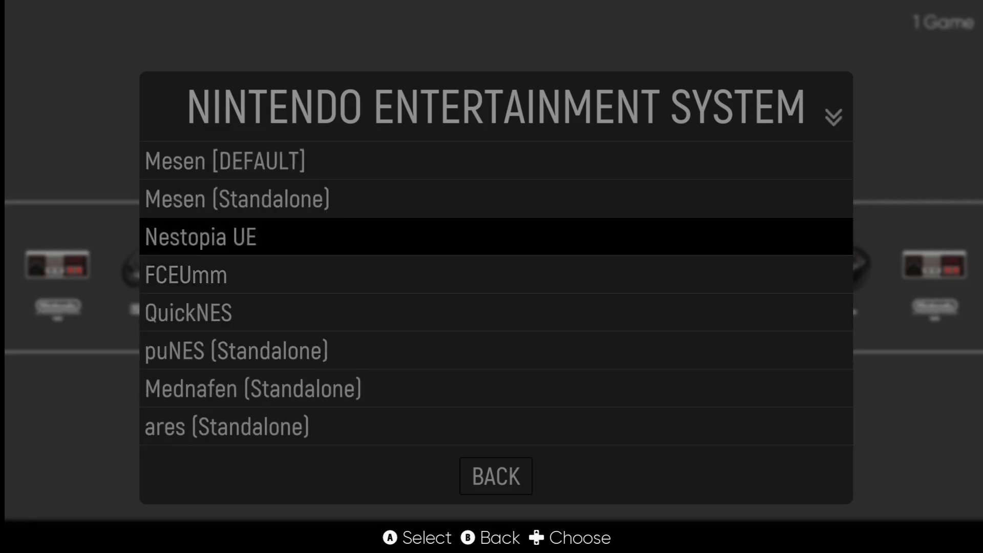
key("Return")
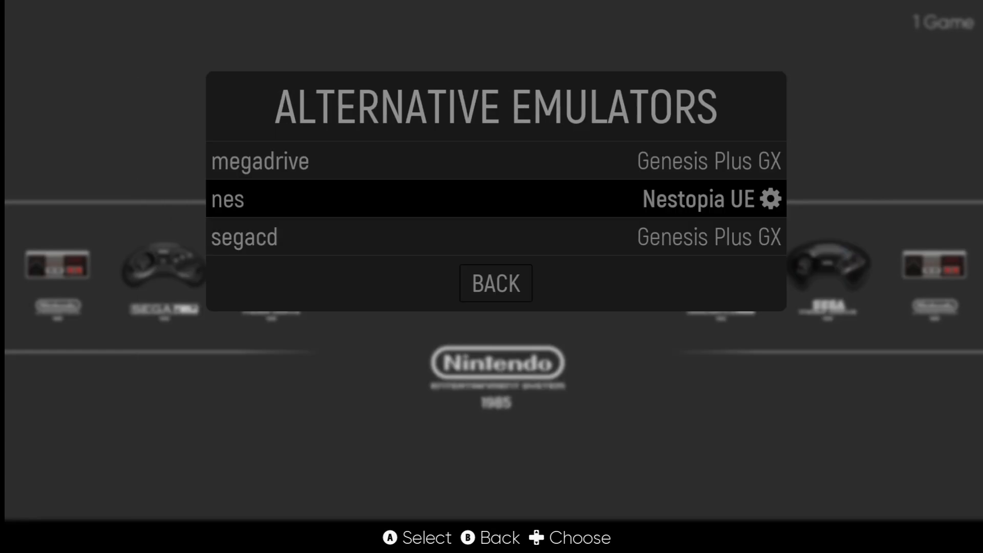
key("BackSpace")
key("BackSpace")
key("BackSpace")
key("Return")
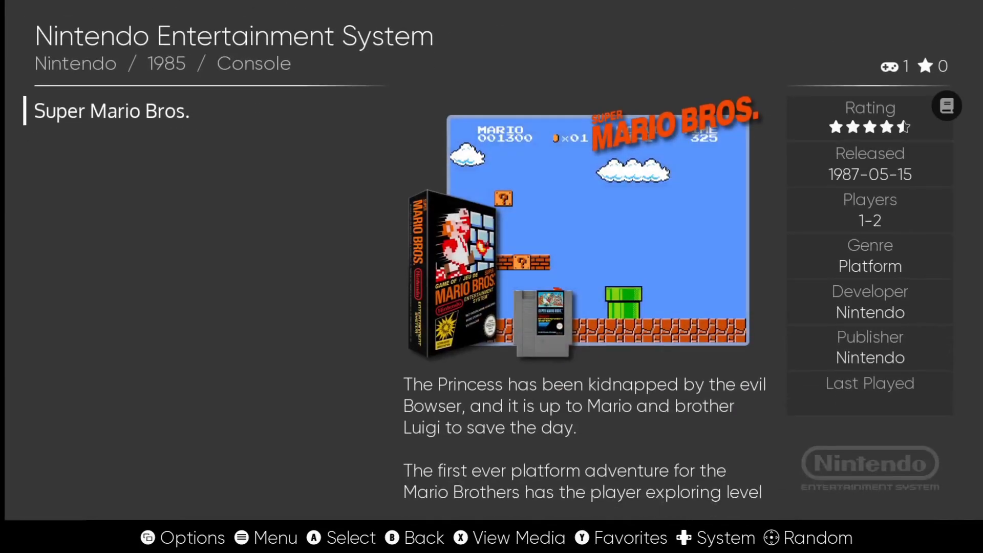
Step: Relaunch Super Mario Bros., start a one-player game and play into World 1-1
key("Return")
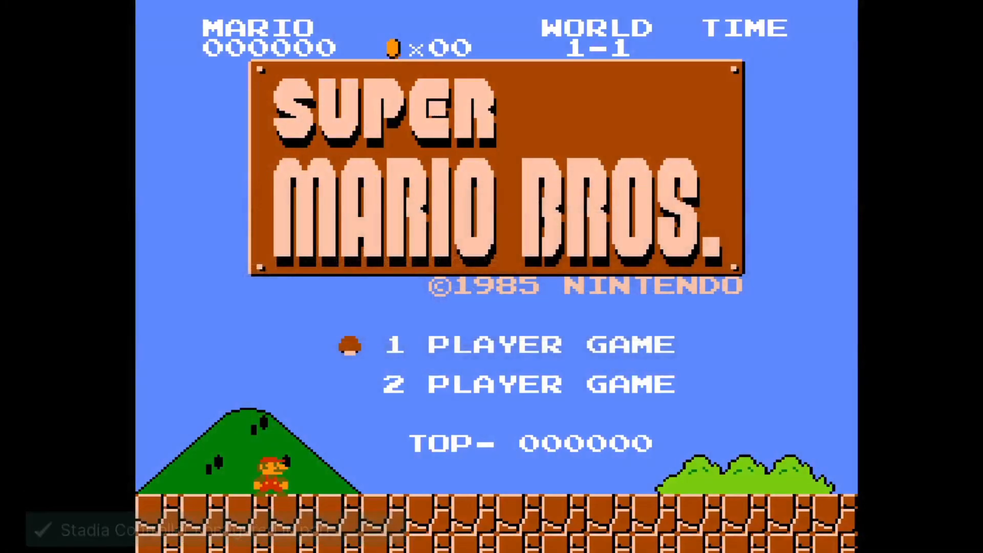
key("Return")
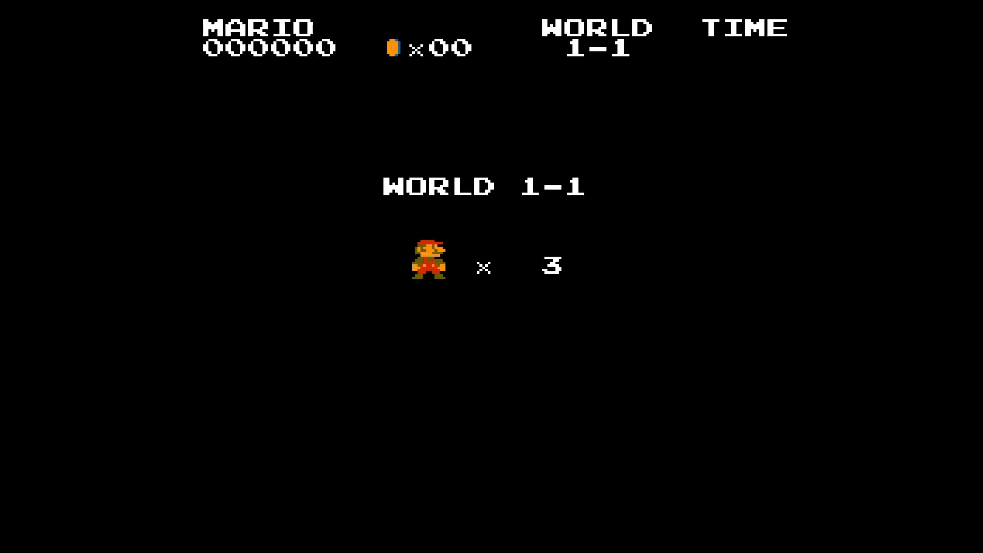
key("Right")
key("x")
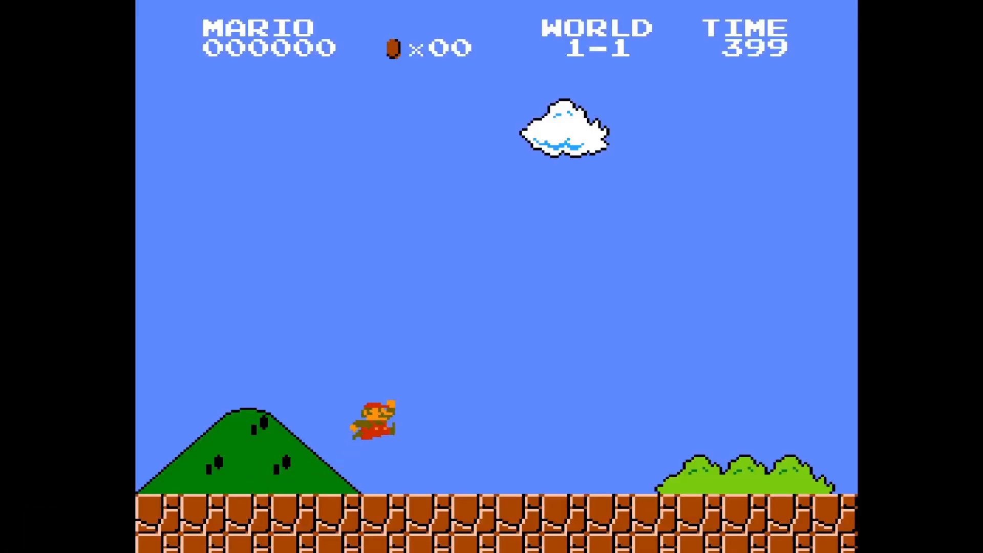
key("x")
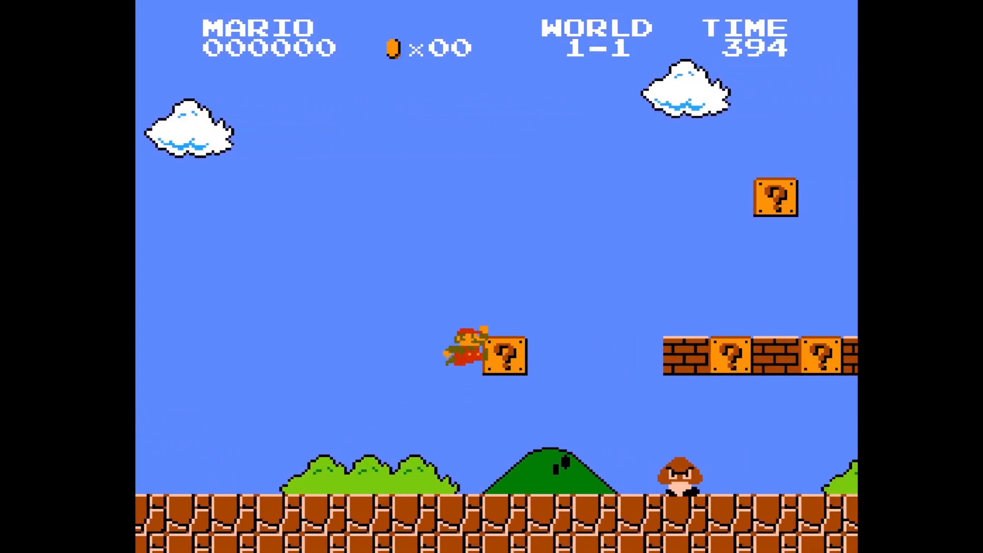
key("x")
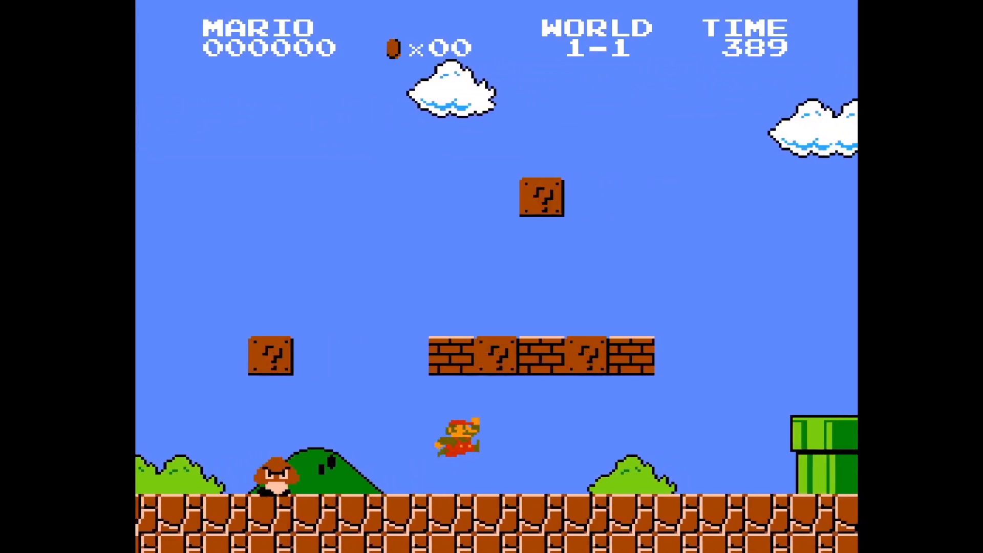
key("x")
key("x")
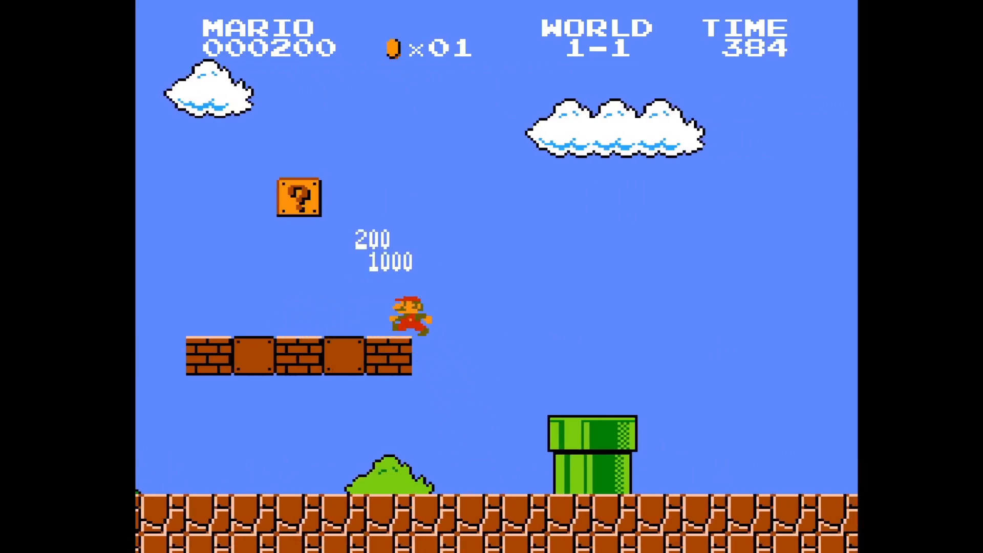
key("x")
key("Right")
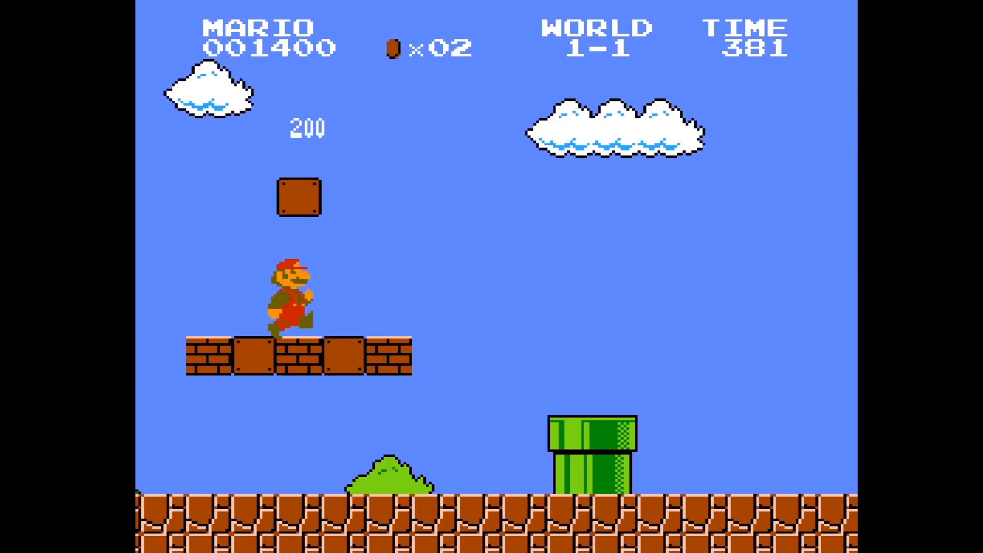
key("x")
Step: Save the game to state slot #0 from the Quick Menu
key("F1")
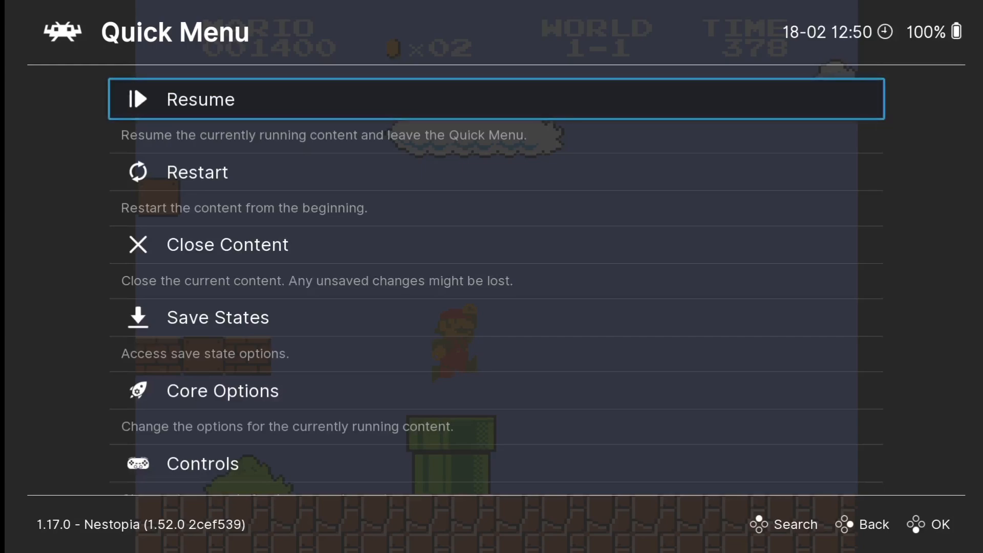
key("Down")
key("Down")
key("Down")
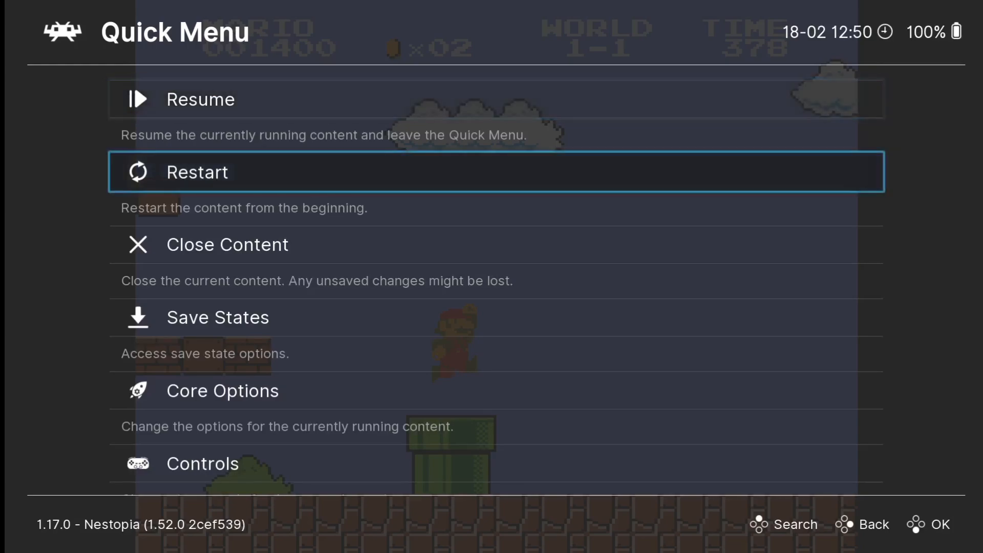
key("Return")
key("Down")
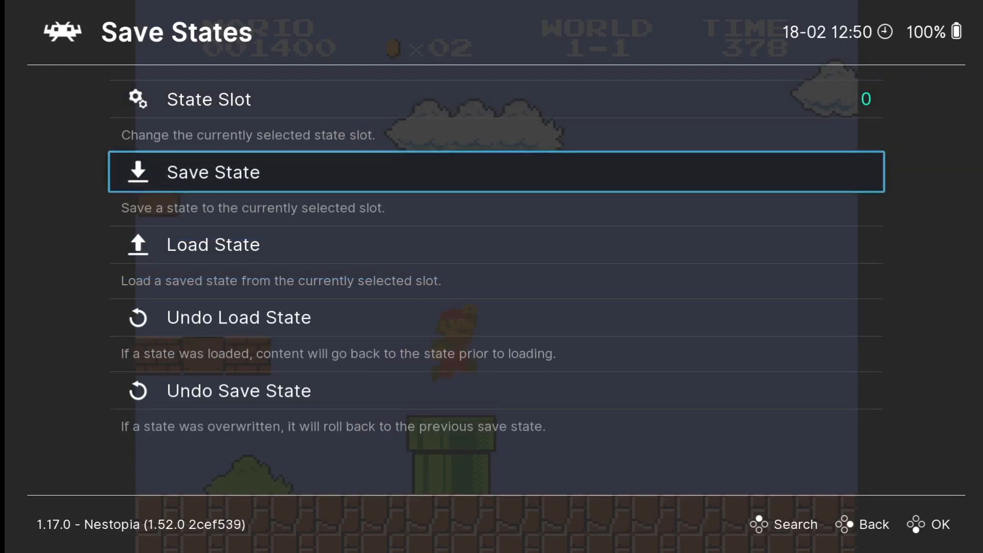
key("Return")
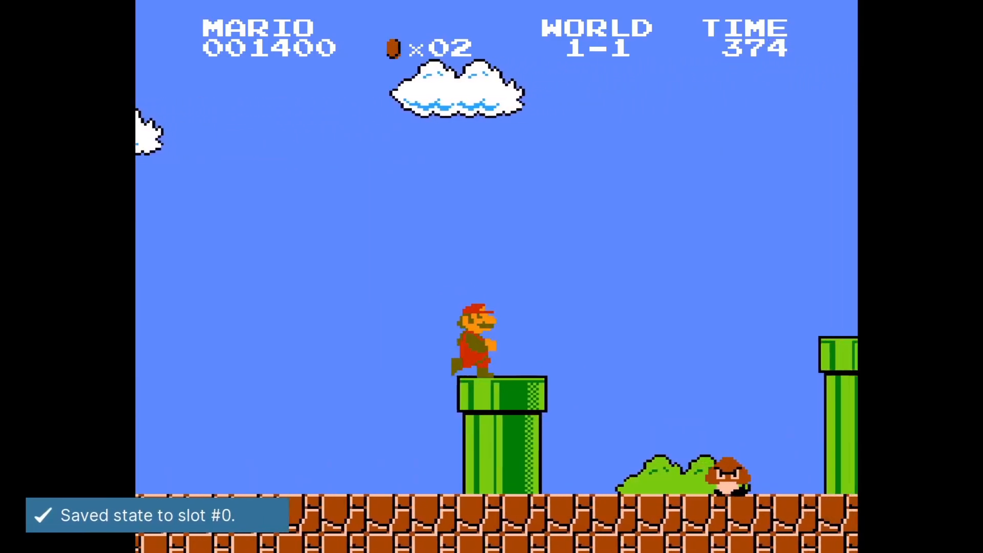
Step: Play on briefly, then load the slot #0 state
key("x")
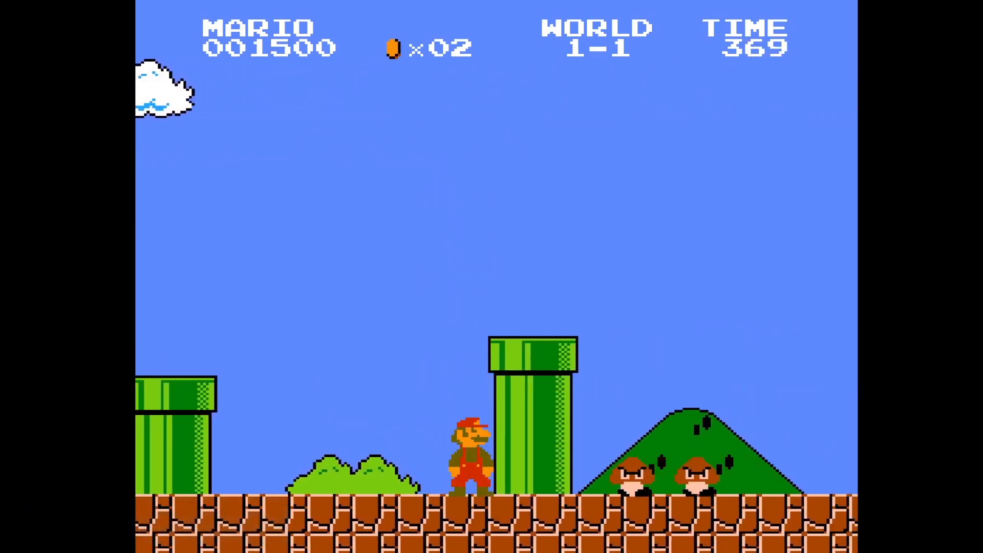
key("F1")
key("Down")
key("Return")
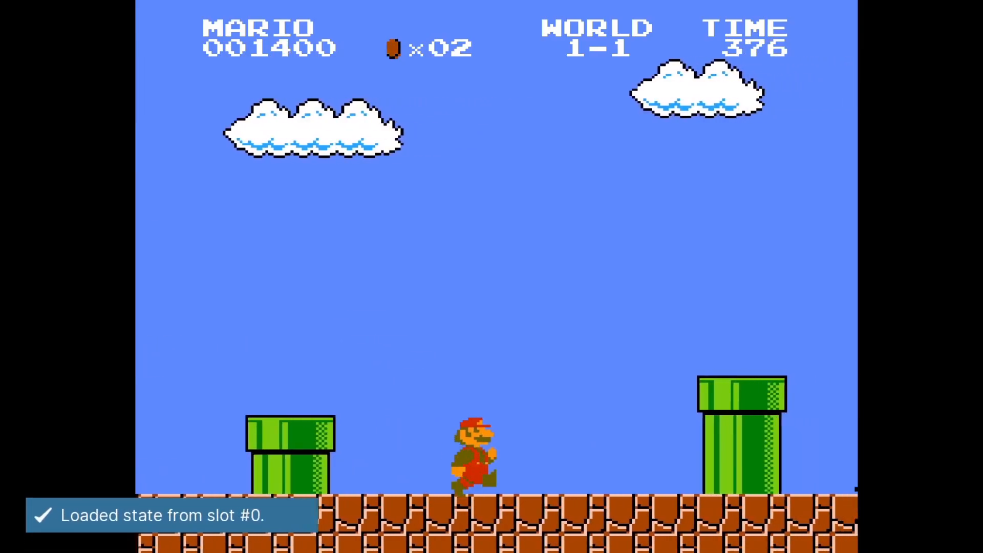
Step: Jump Mario over pipes and a Goomba, then reopen the Quick Menu
key("x")
key("x")
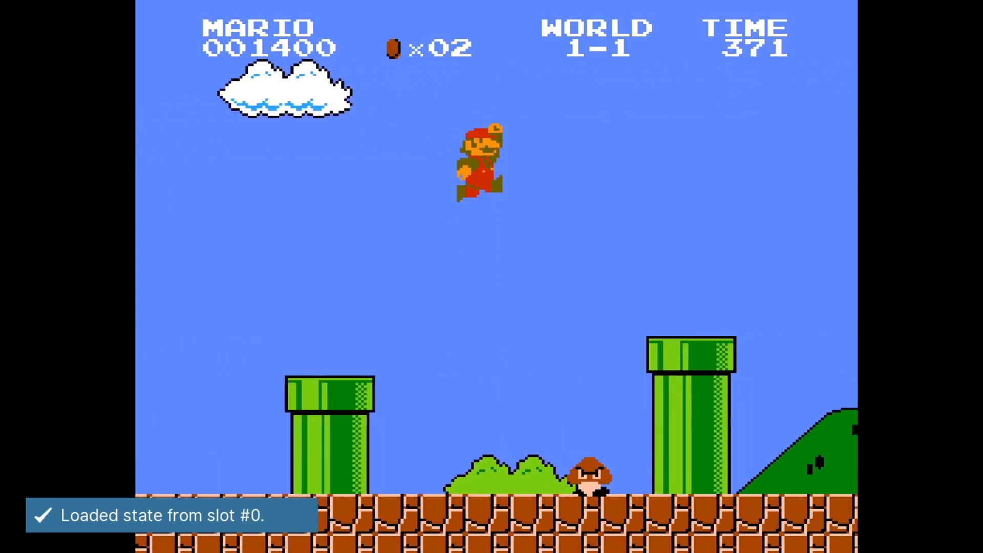
key("x")
key("x")
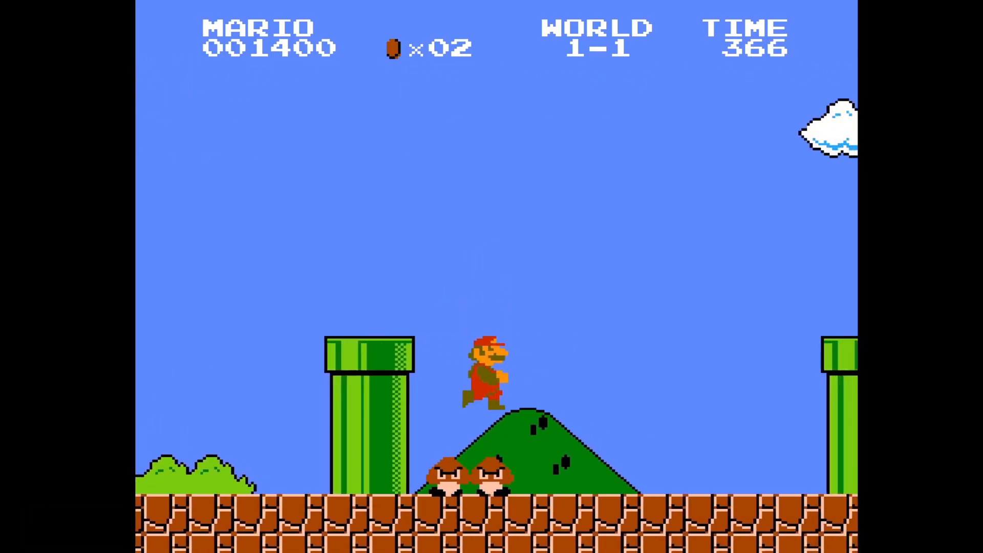
key("x")
key("x")
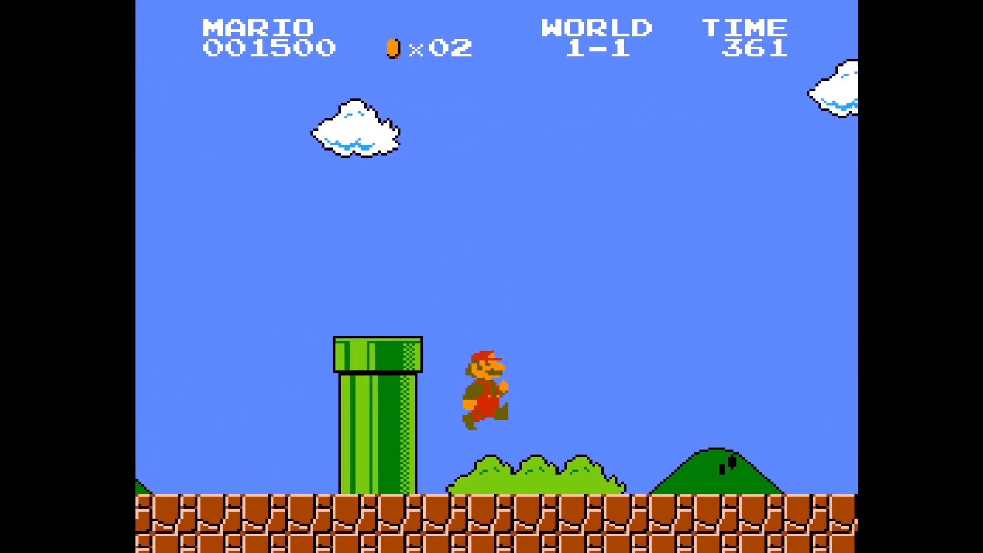
key("F1")
key("BackSpace")
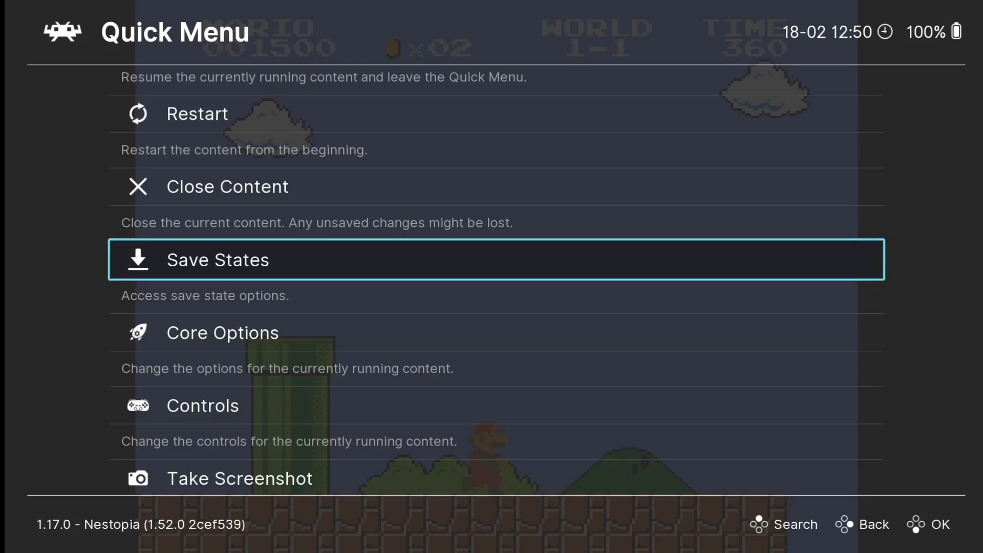
Step: Set the Nestopia core's Video Preferred Aspect Ratio to 4:3
key("Down")
key("Return")
key("Down")
key("Down")
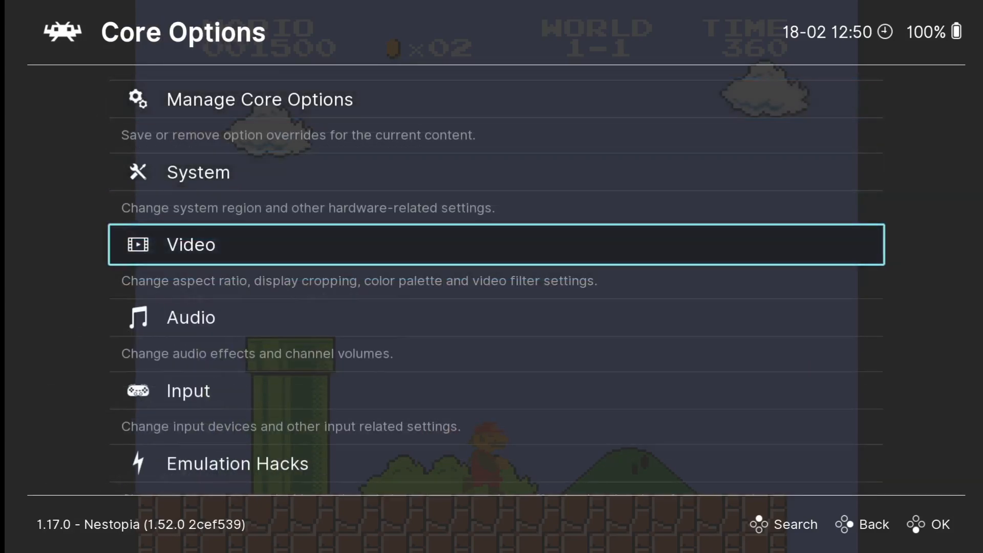
key("Return")
key("Down")
key("Up")
key("Down")
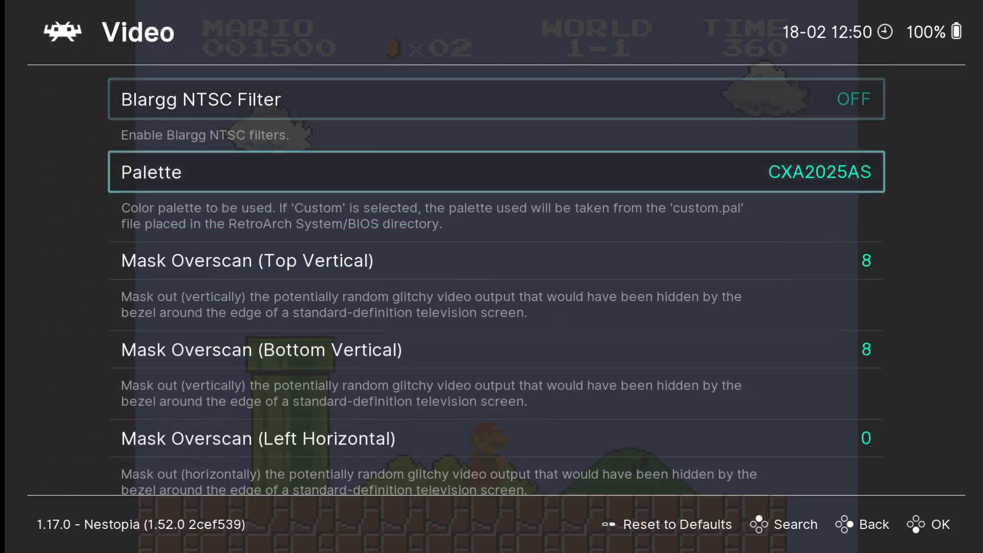
key("Down")
key("Down")
key("Down")
key("Up")
key("Up")
key("Down")
key("Down")
key("Down")
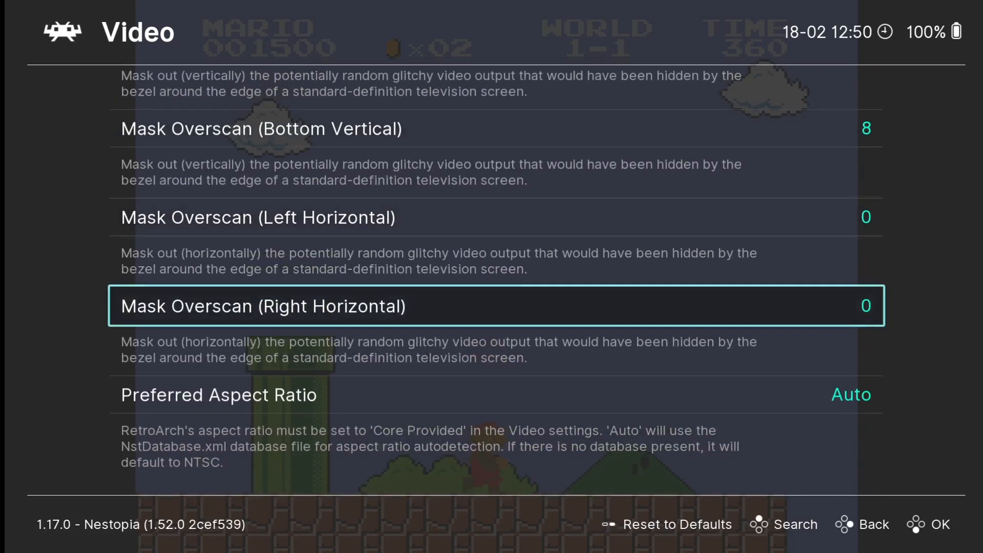
key("Down")
key("Return")
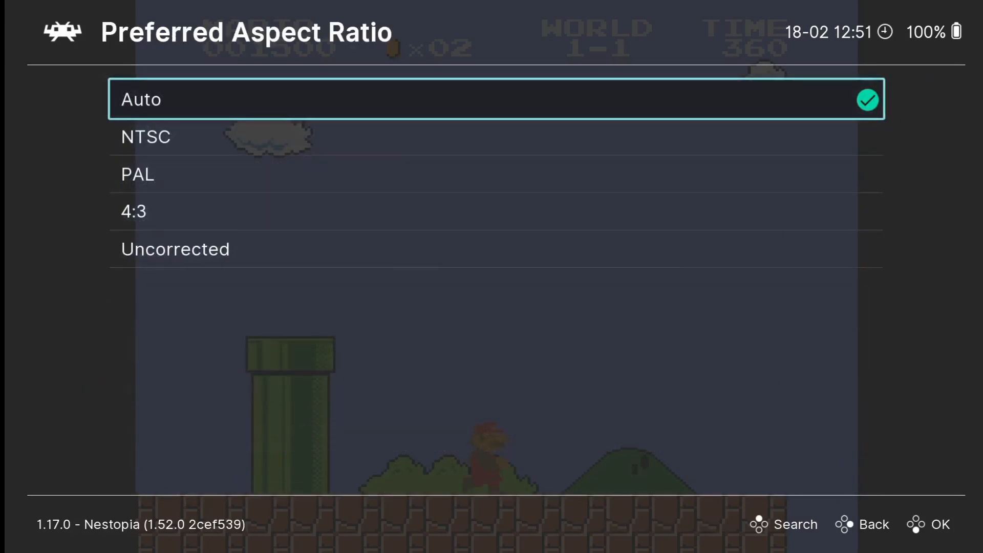
key("Down")
key("Down")
key("Down")
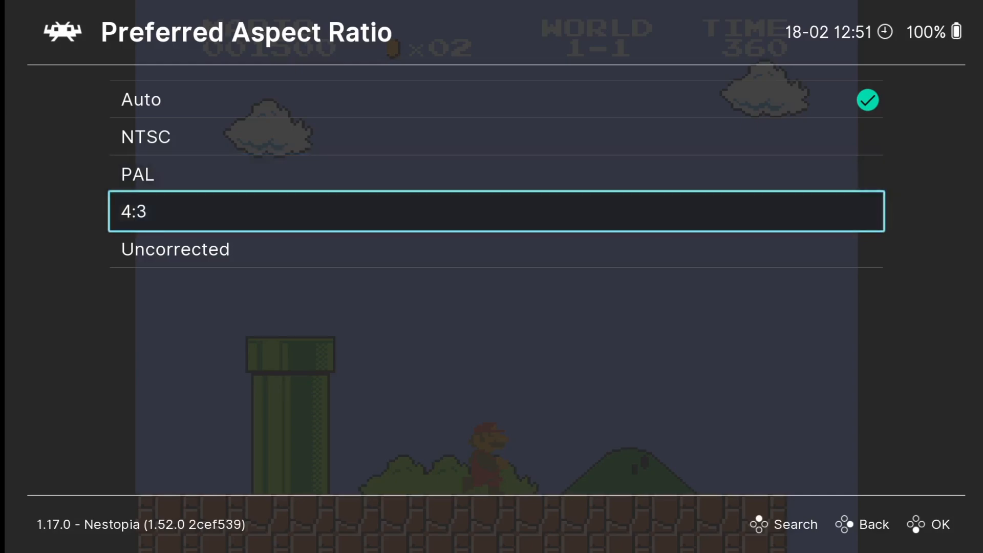
key("Return")
Step: Back out, resume Super Mario Bros. and run Mario right past a pit and Goomba
key("BackSpace")
key("BackSpace")
key("BackSpace")
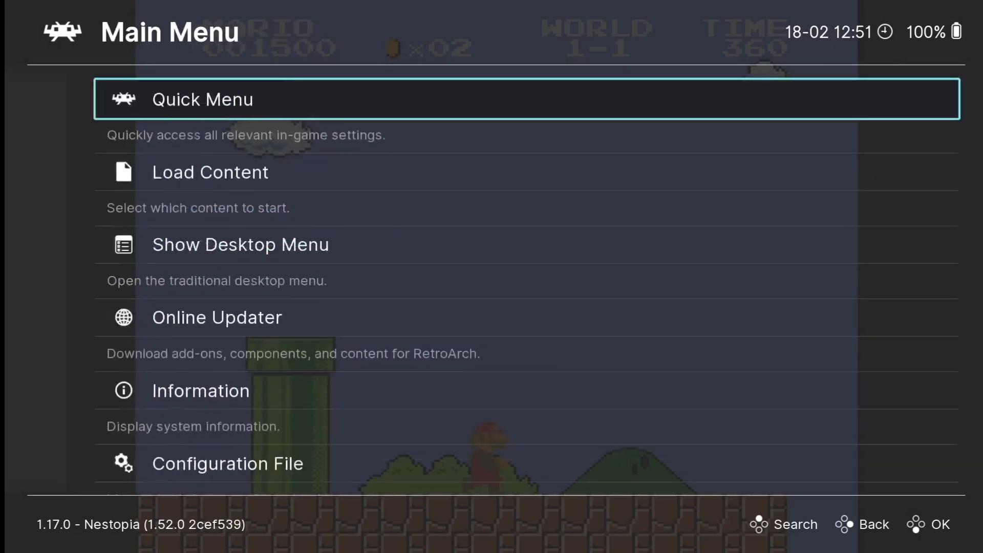
key("Return")
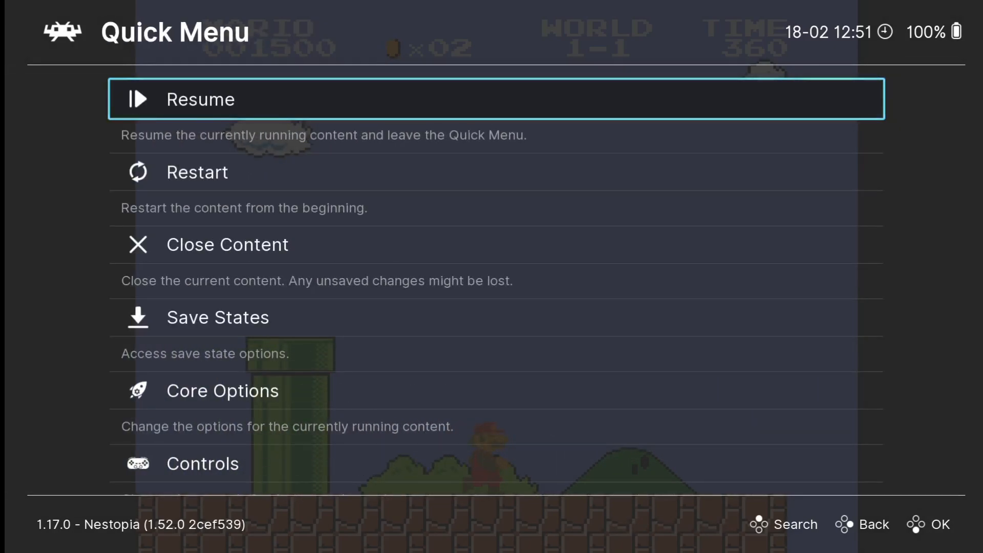
key("Return")
key("Right")
key("x")
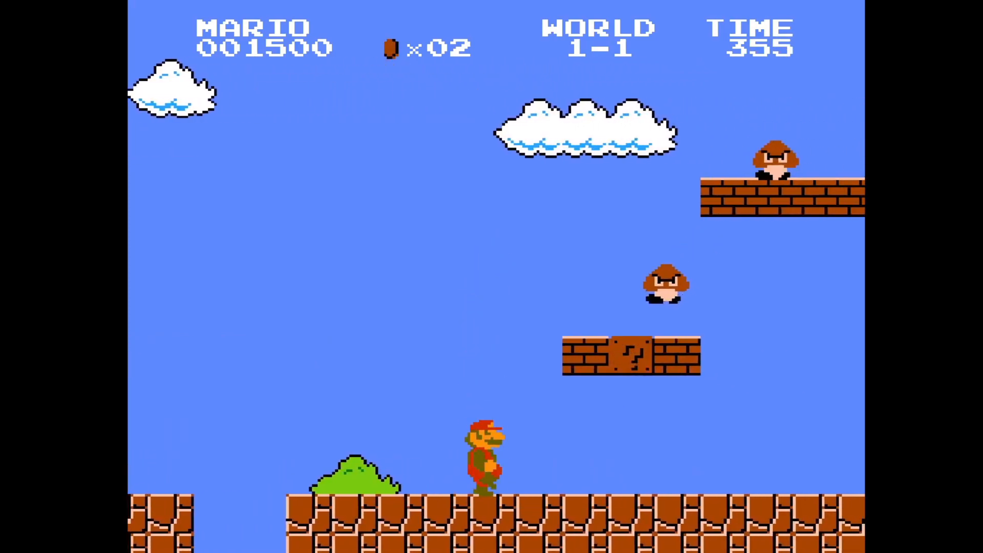
key("Right")
Step: Grab the fire flower and play on as Fire Mario, throwing fireballs at enemies
key("x")
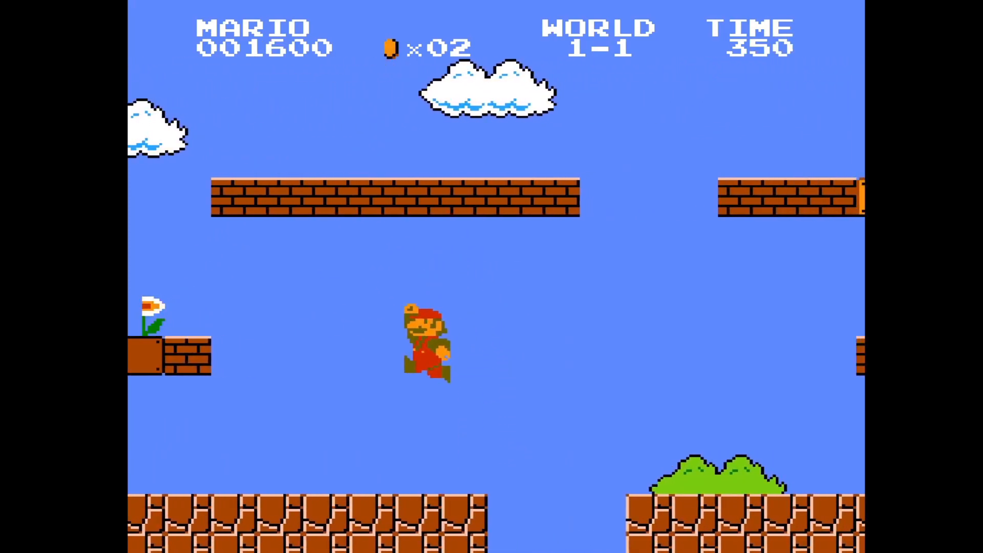
key("Left")
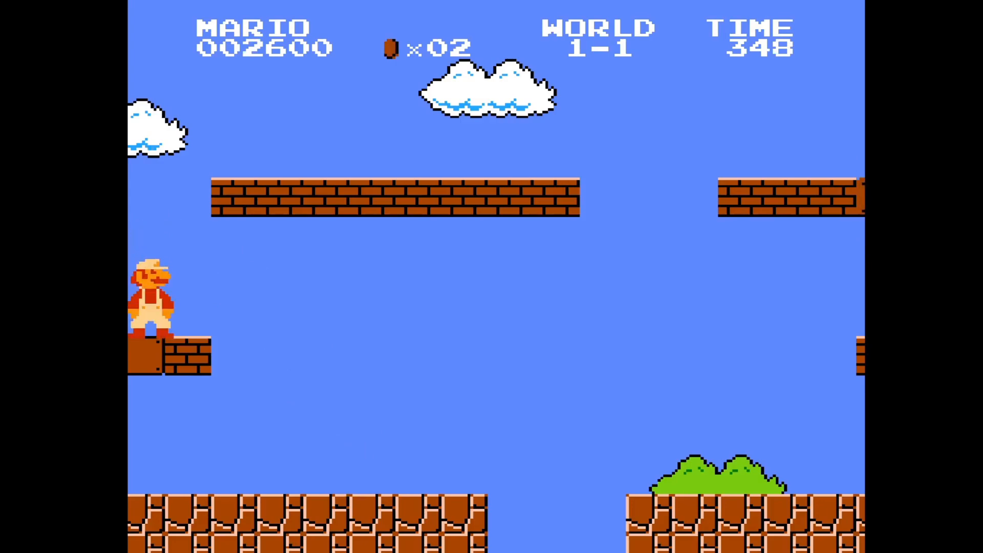
key("x")
key("Right")
key("z")
key("x")
key("z")
key("x")
key("z")
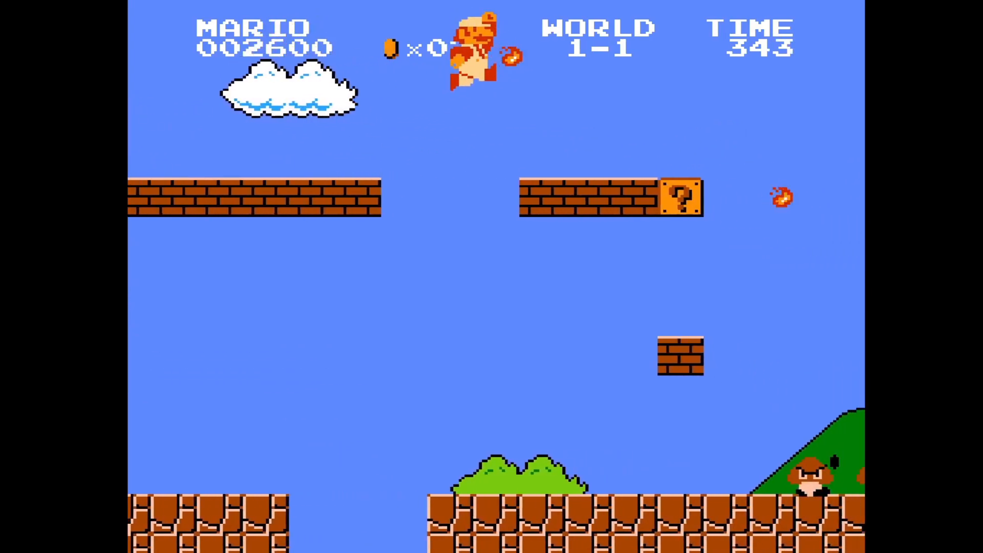
key("x")
key("z")
key("z")
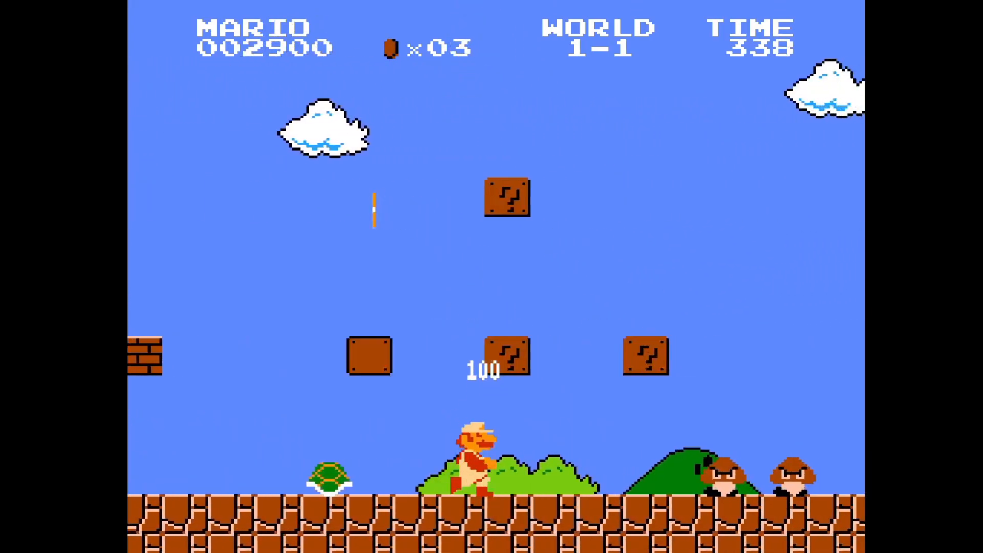
key("x")
key("z")
Step: Quit RetroArch from its Main Menu to return to ES-DE's NES list
key("F1")
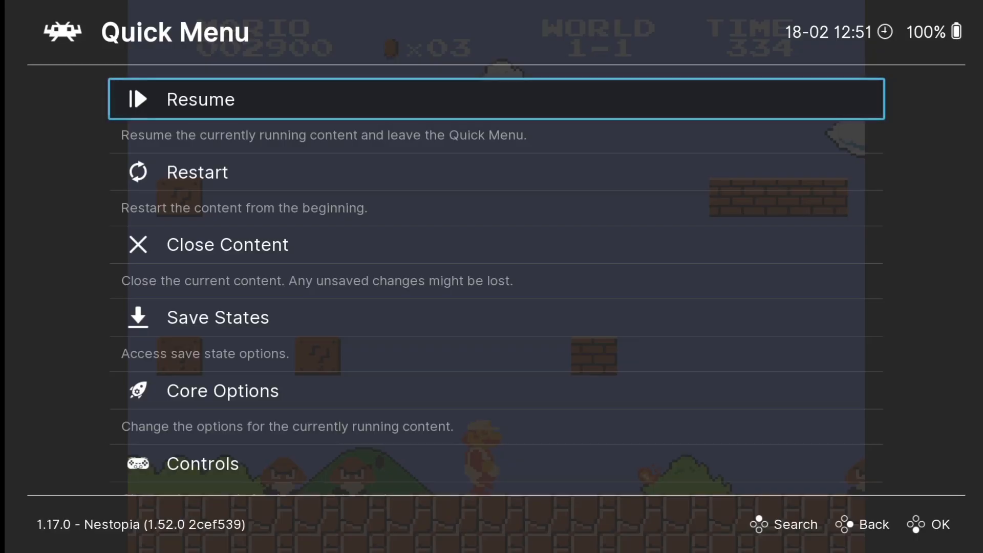
key("BackSpace")
key("Down")
key("Down")
key("Down")
key("Down")
key("Down")
key("Down")
key("Down")
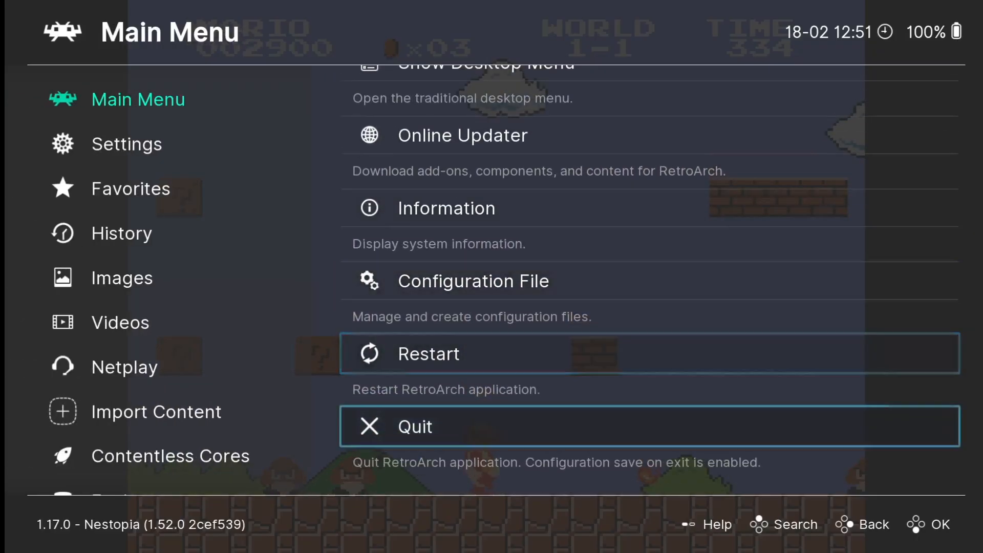
key("Return")
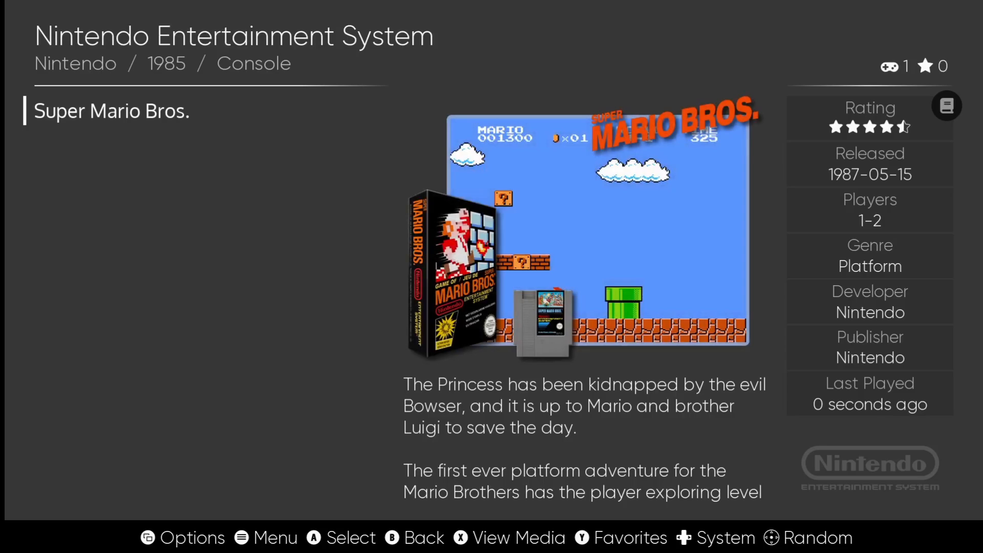
Step: Open the Sega CD list and try launching Mickey Mania
key("BackSpace")
key("Right")
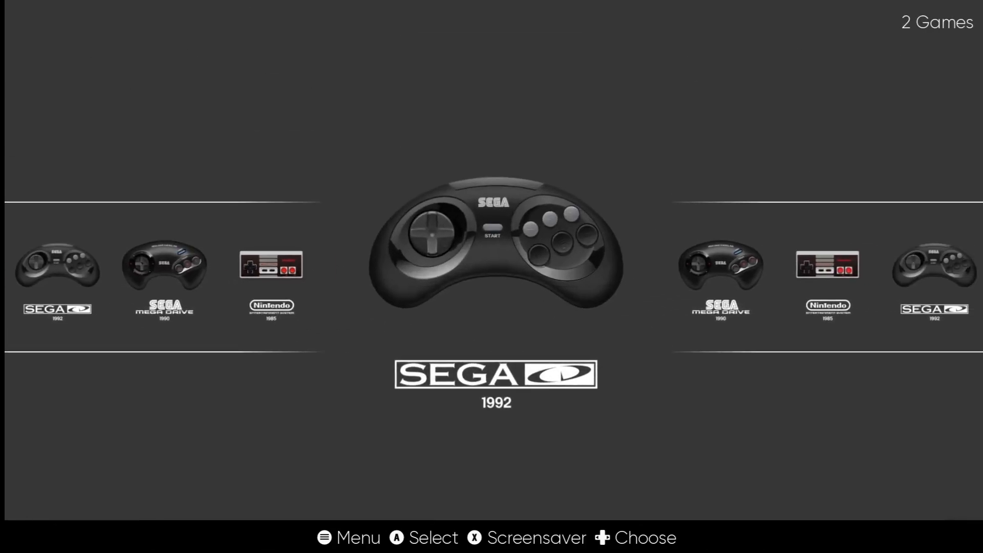
key("Return")
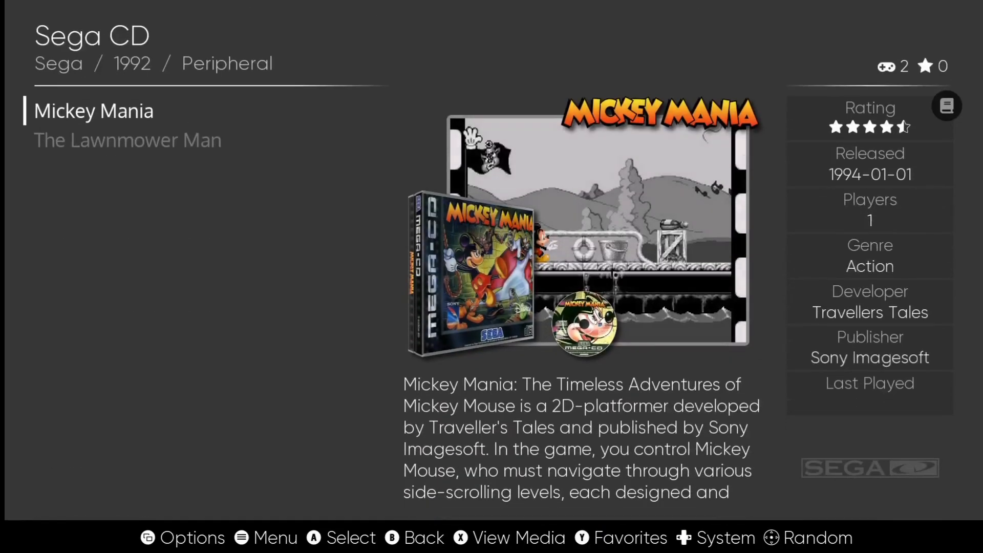
key("Return")
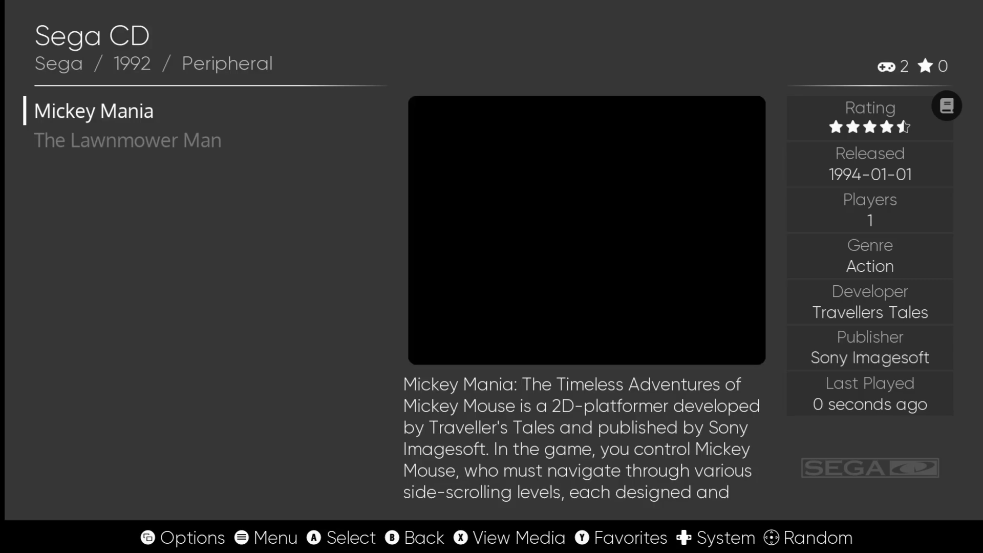
key("Down")
key("Up")
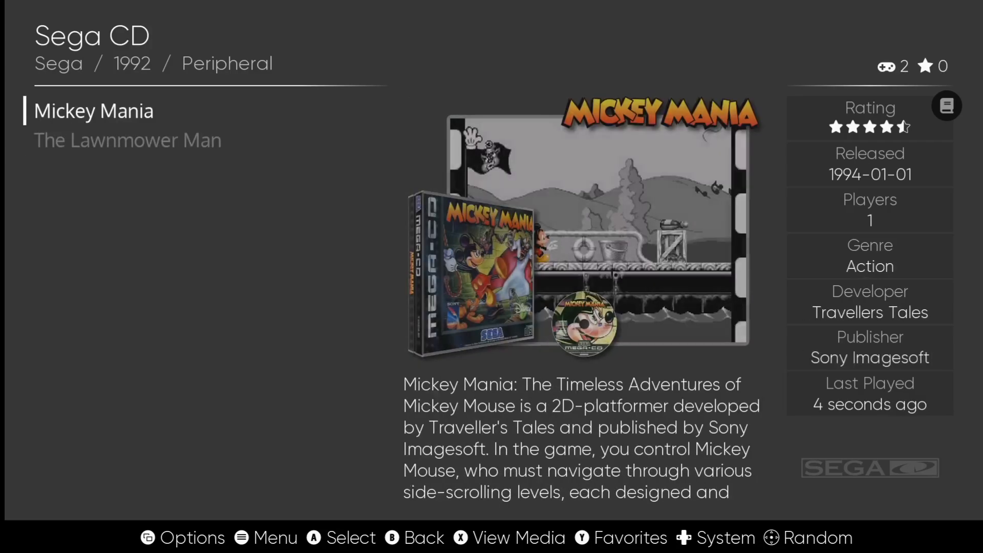
key("Down")
key("Up")
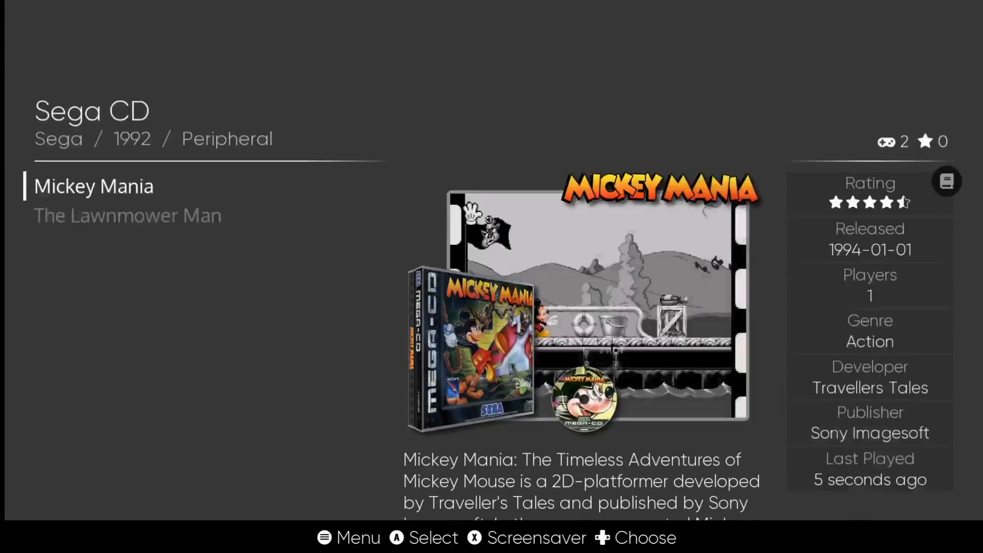
Step: Quit ES-DE from the main menu and confirm YES
key("BackSpace")
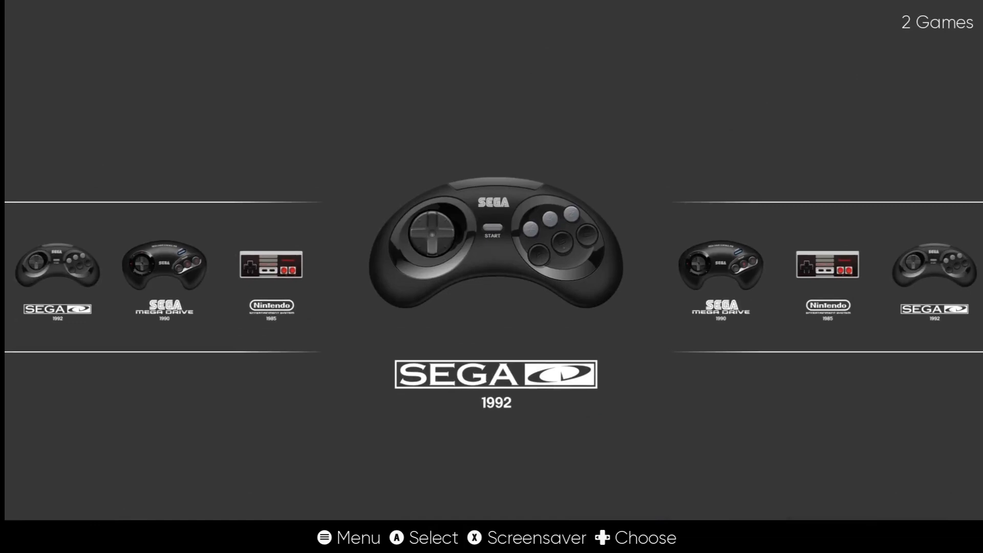
key("Escape")
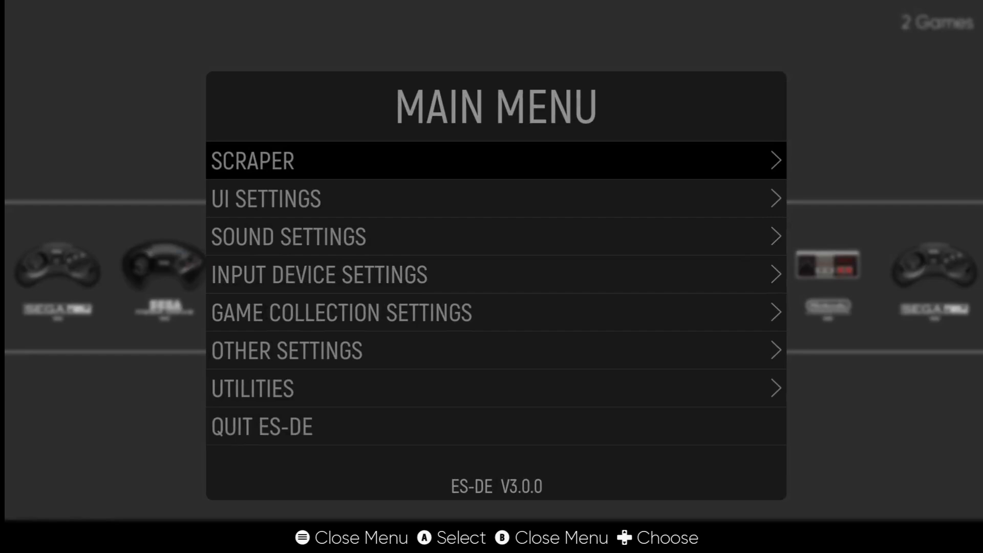
key("Down")
key("Down")
key("Down")
key("Down")
key("Down")
key("Down")
key("Down")
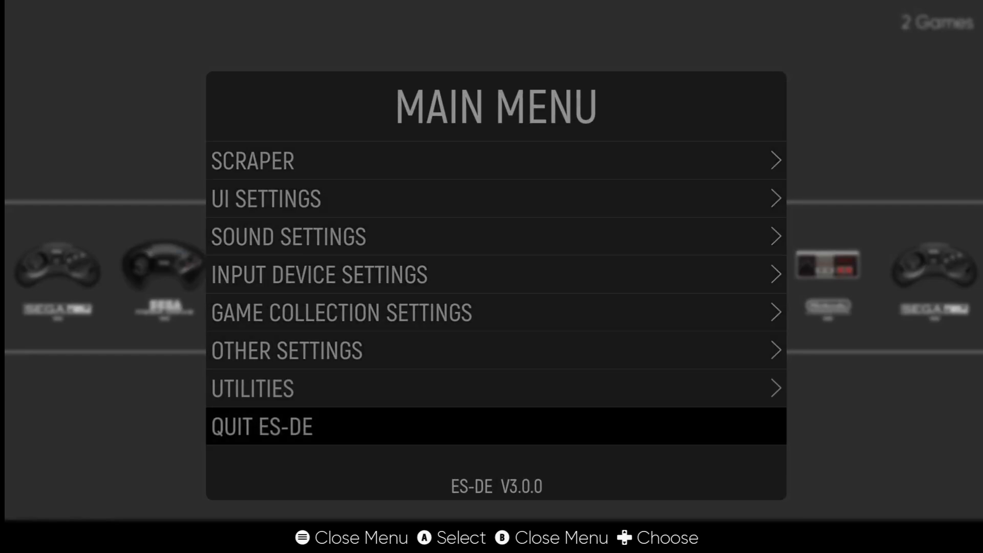
key("Return")
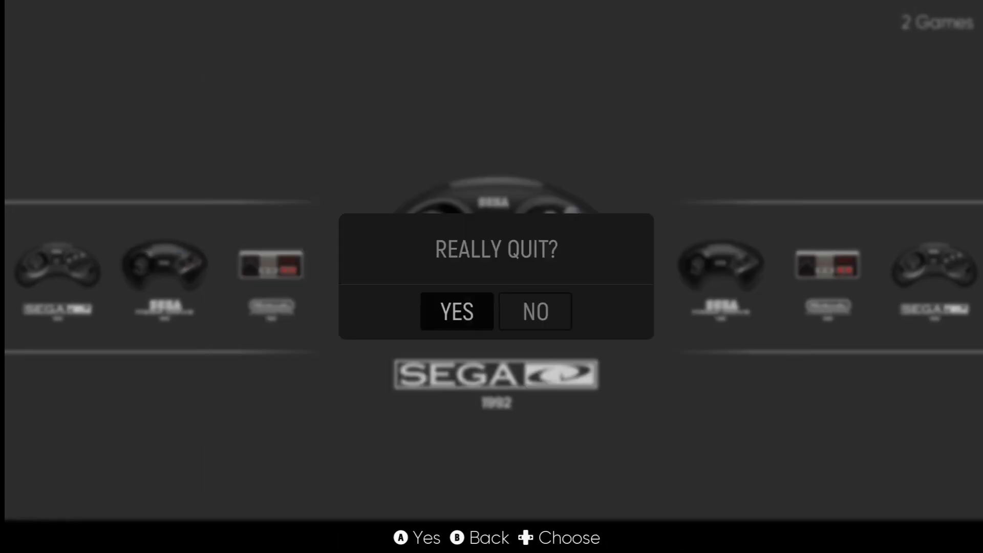
key("Return")
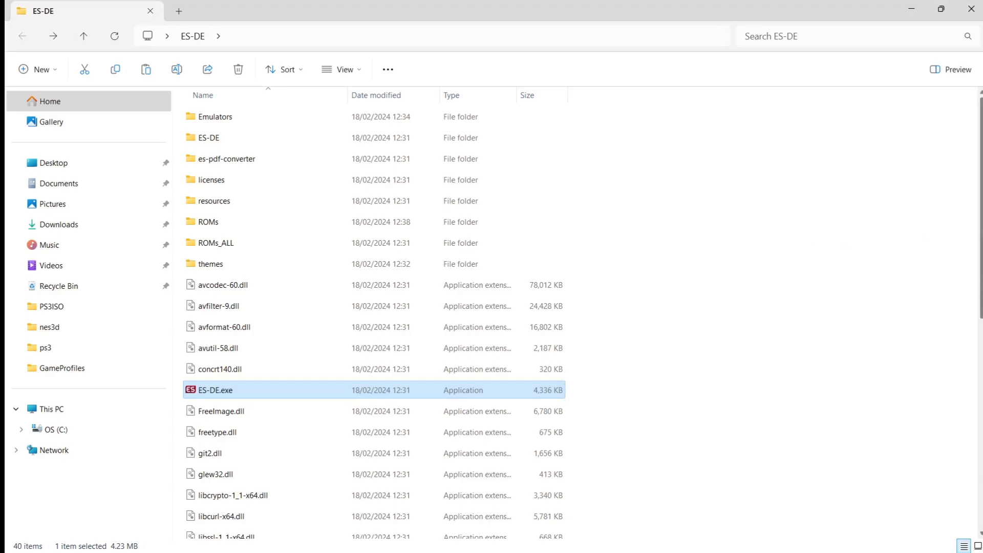
Step: Open the Emulators > RetroArch-Win64 > system folder in File Explorer
double_click(305, 117)
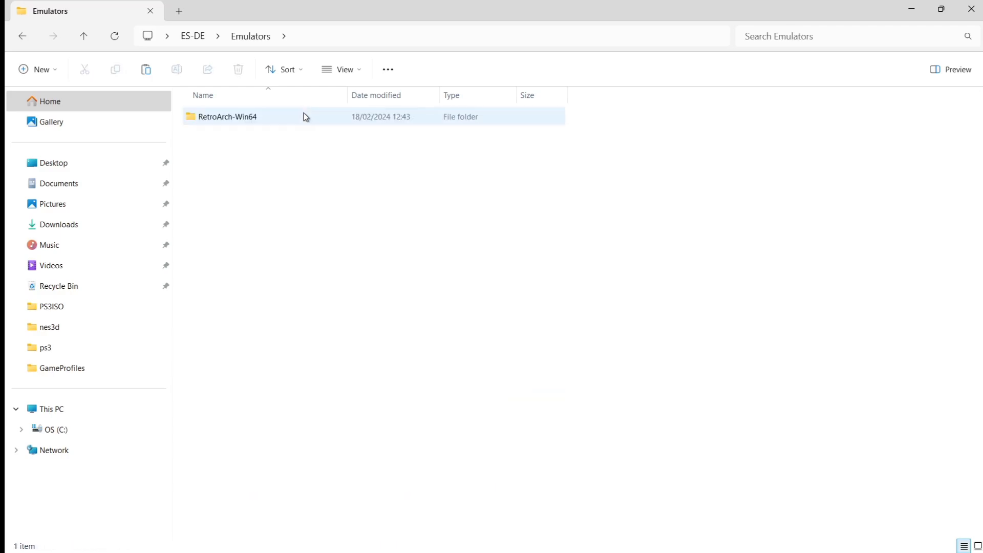
double_click(304, 116)
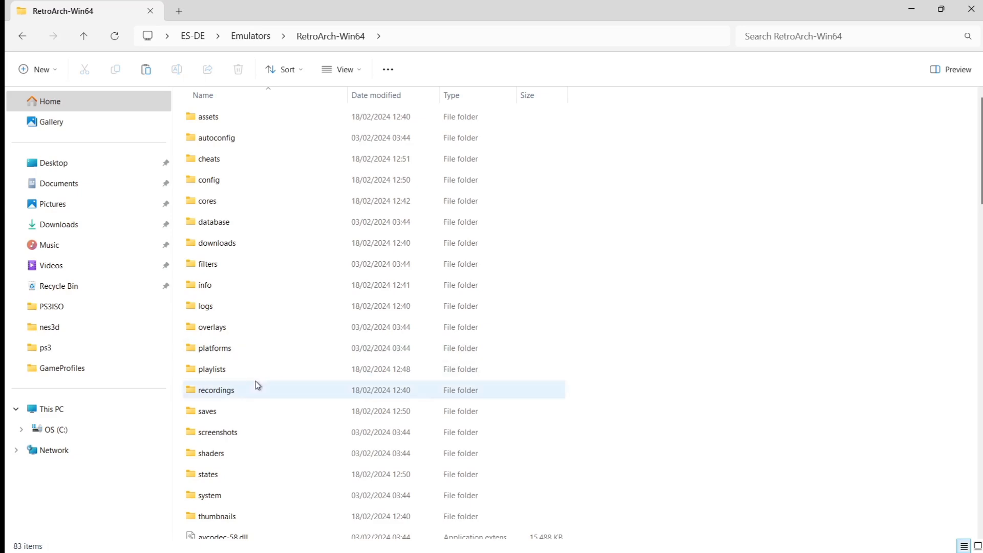
left_click(232, 496)
double_click(231, 496)
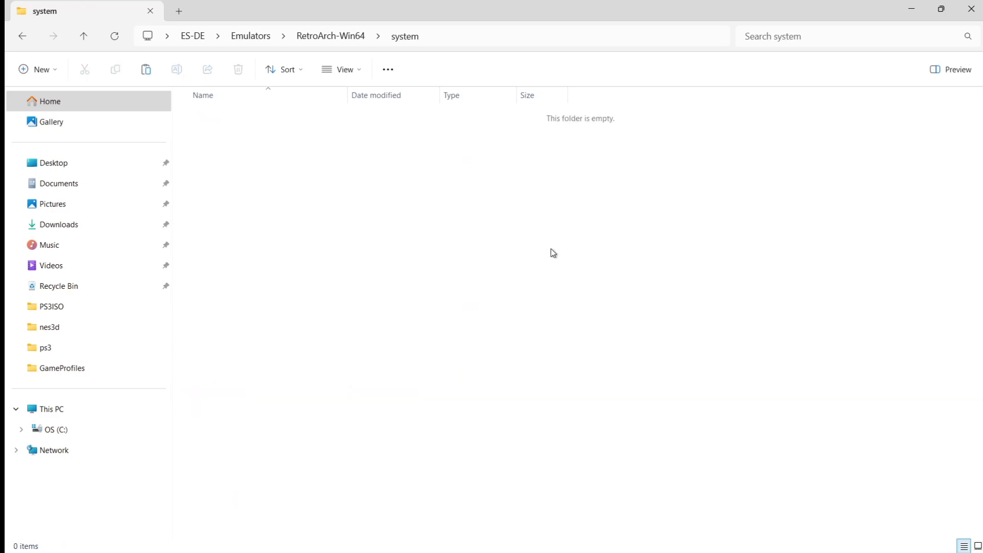
Step: Move the three bios_CD .bin files from the desktop BIOS folder into system
double_click(564, 4)
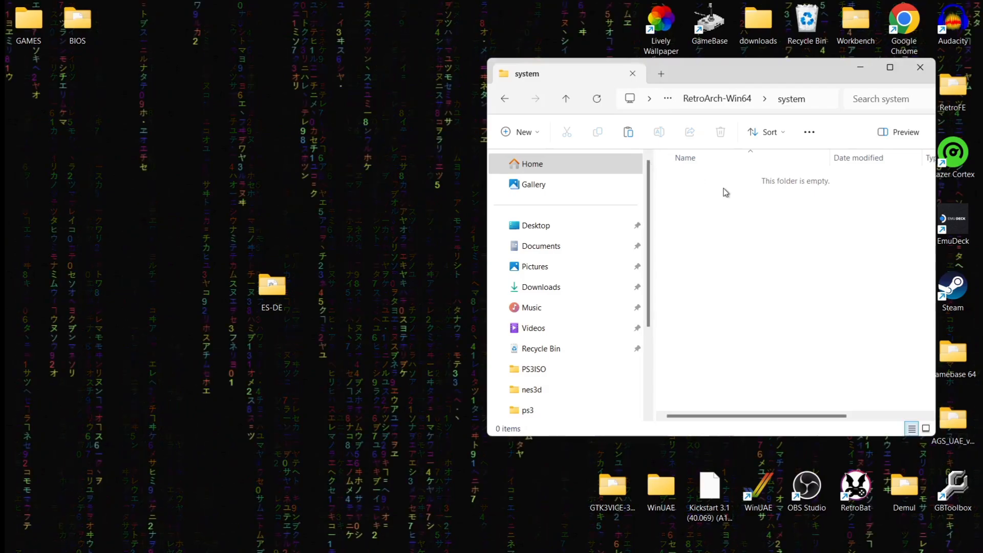
double_click(78, 23)
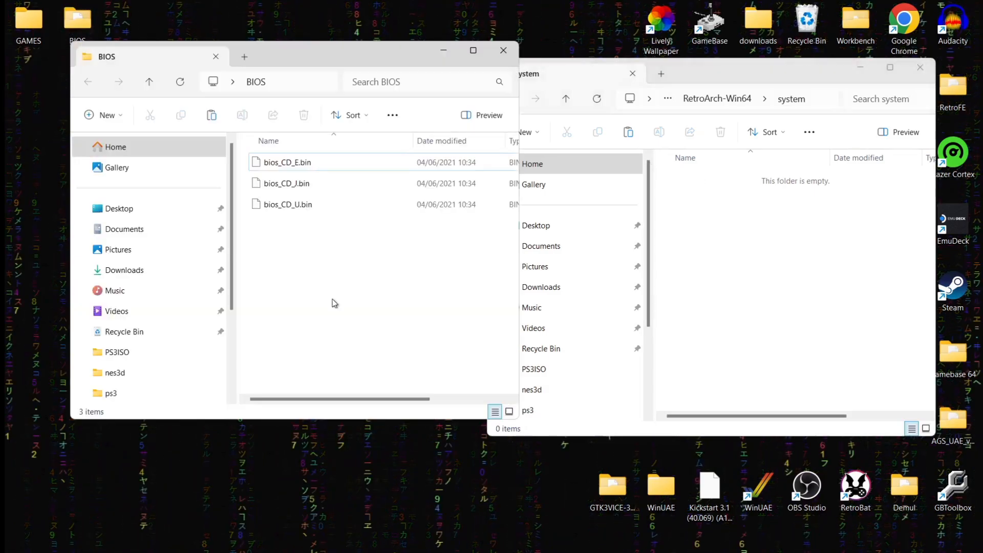
left_click_drag(338, 287, 263, 134)
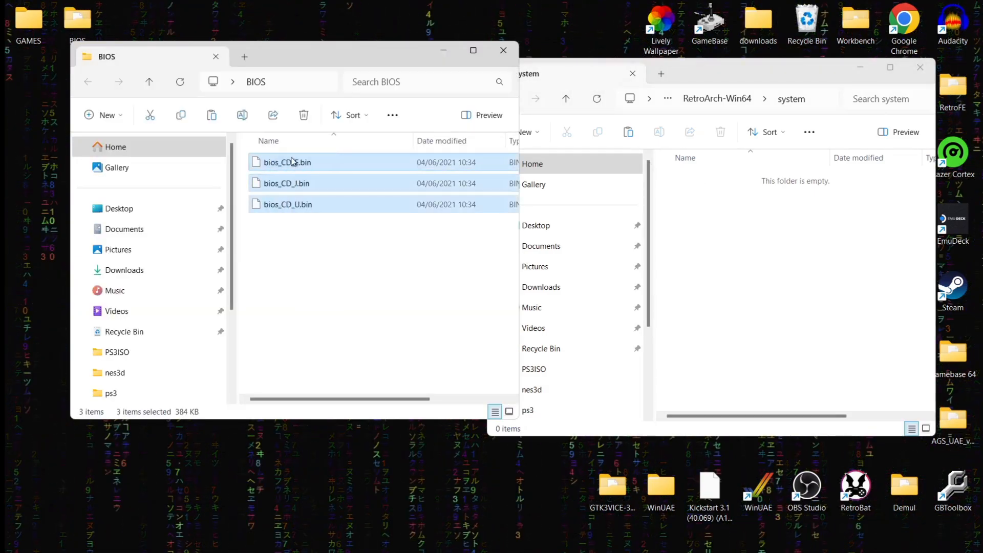
left_click_drag(635, 227, 792, 251)
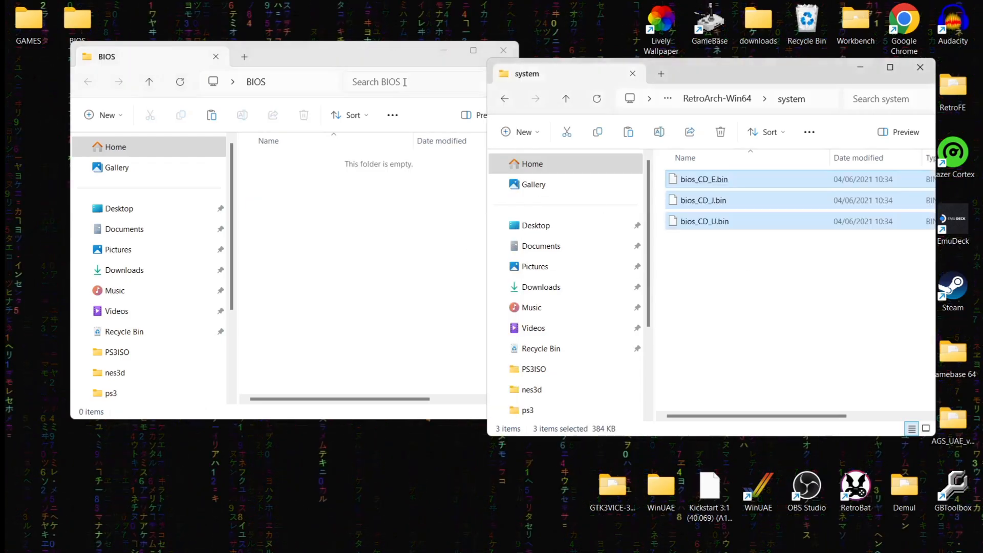
left_click(504, 51)
Step: Maximize the window and go back up to the ES-DE folder
double_click(698, 72)
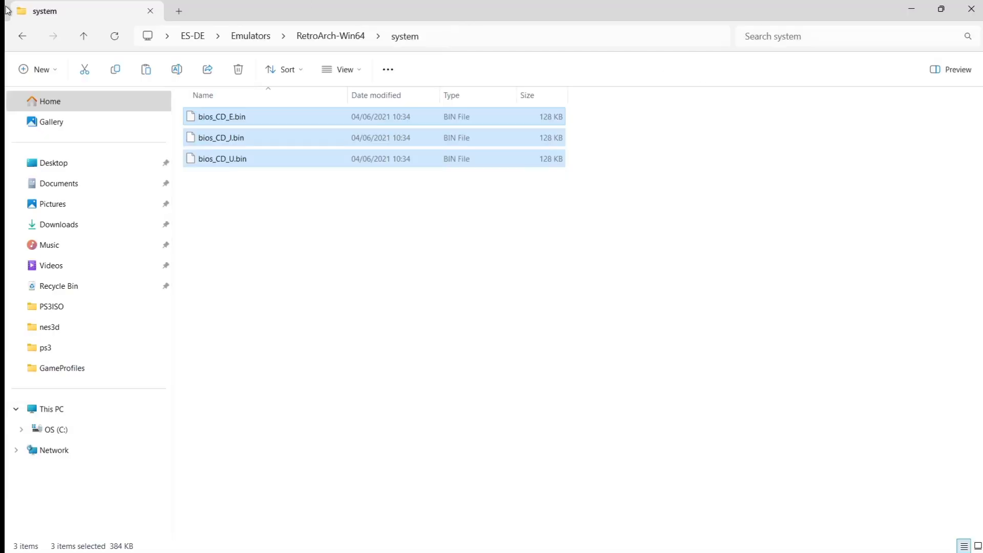
left_click(18, 37)
left_click(19, 37)
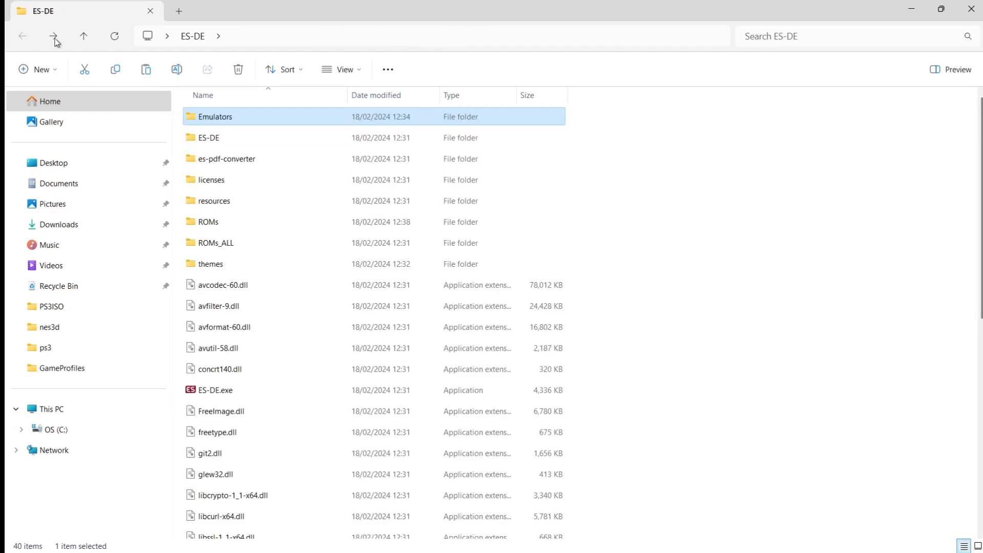
Step: Restart ES-DE.exe and launch Mickey Mania from the Sega CD game list
double_click(251, 396)
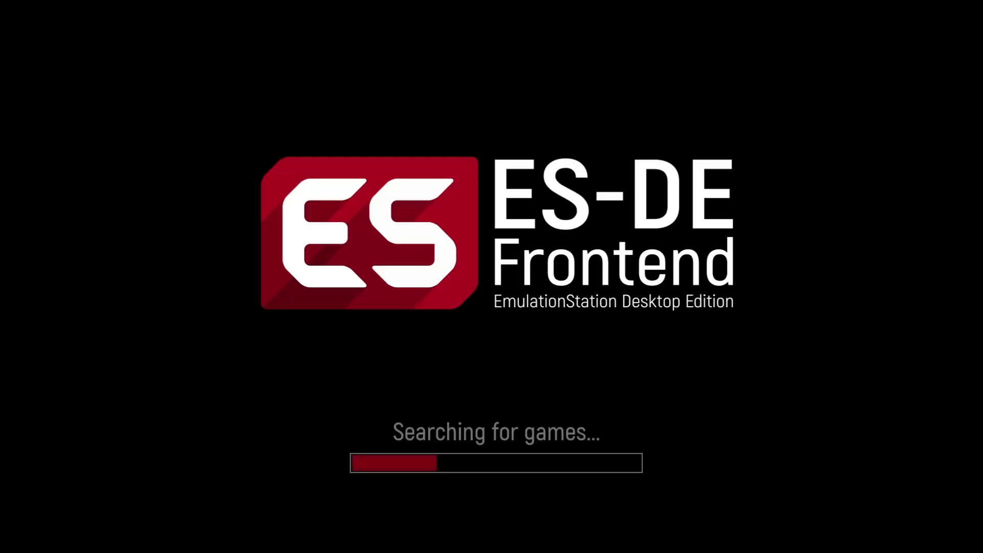
key("Right")
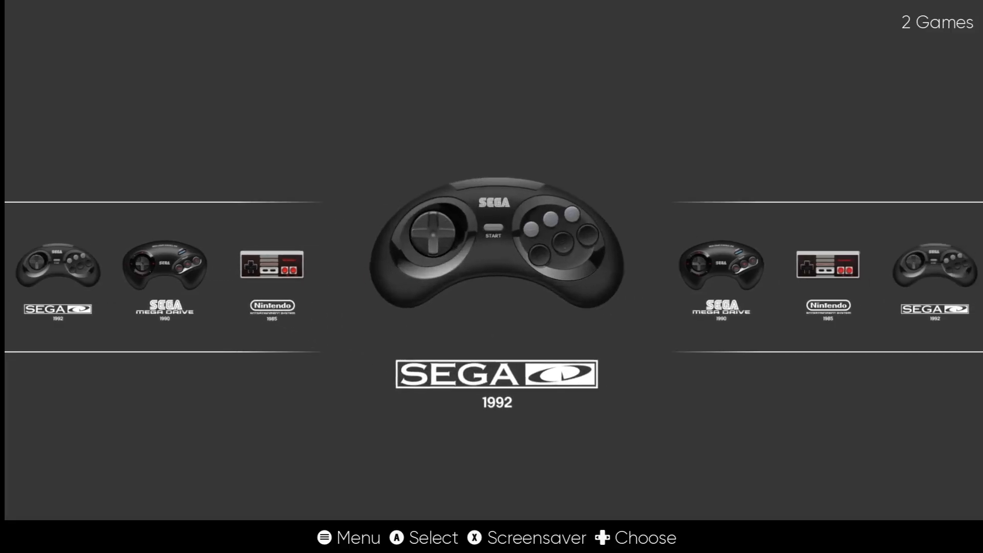
key("Return")
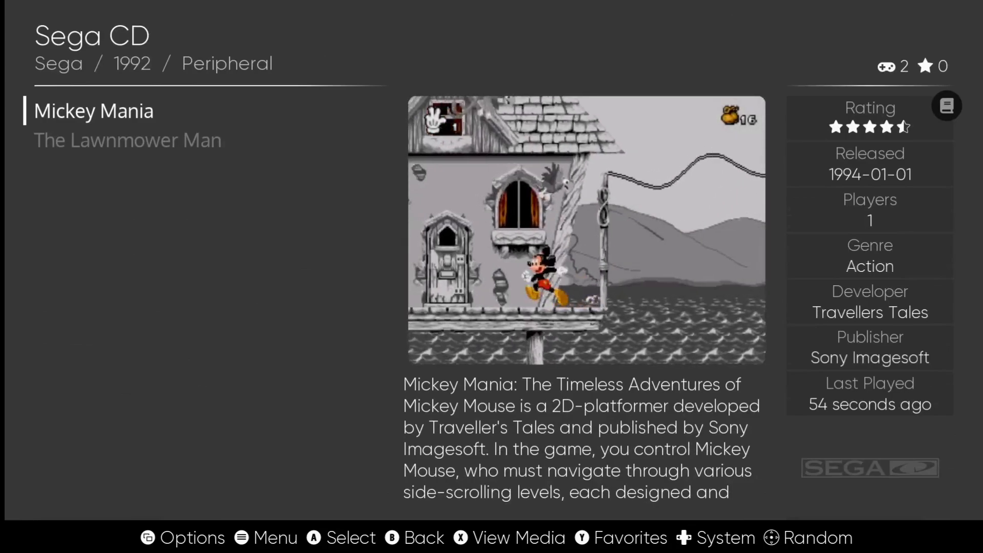
key("Return")
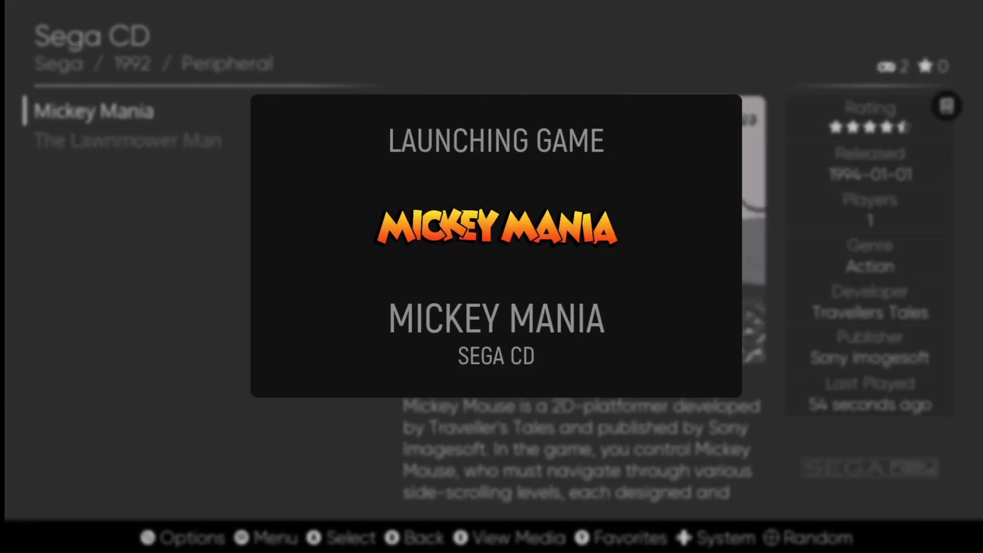
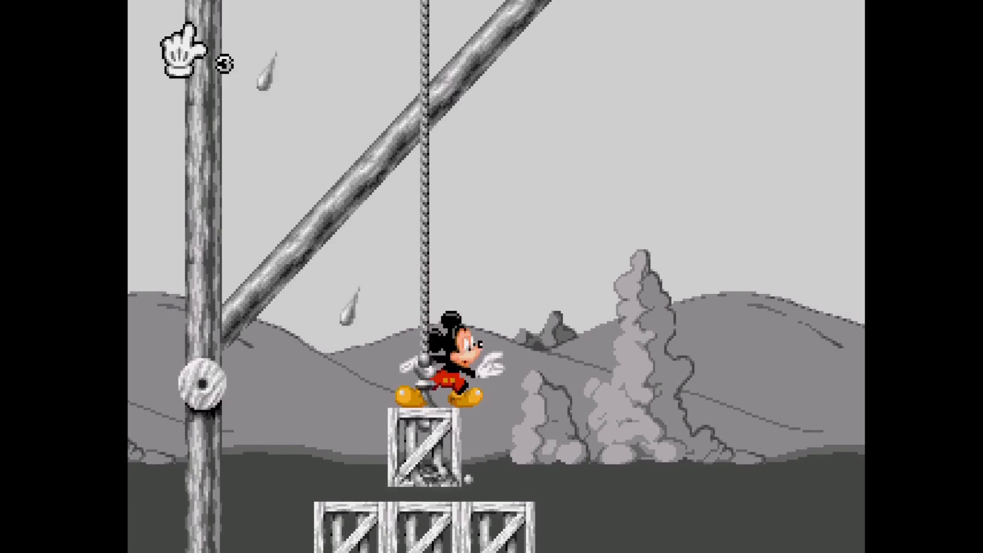
Step: Save the running Mickey Mania game to RetroArch state slot 2
key("F1")
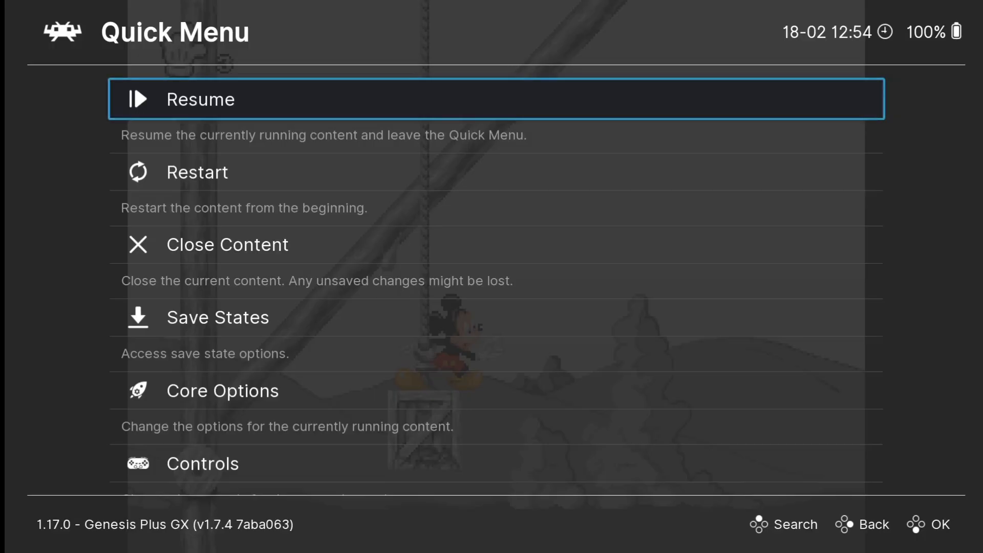
key("Down")
key("Down")
key("Down")
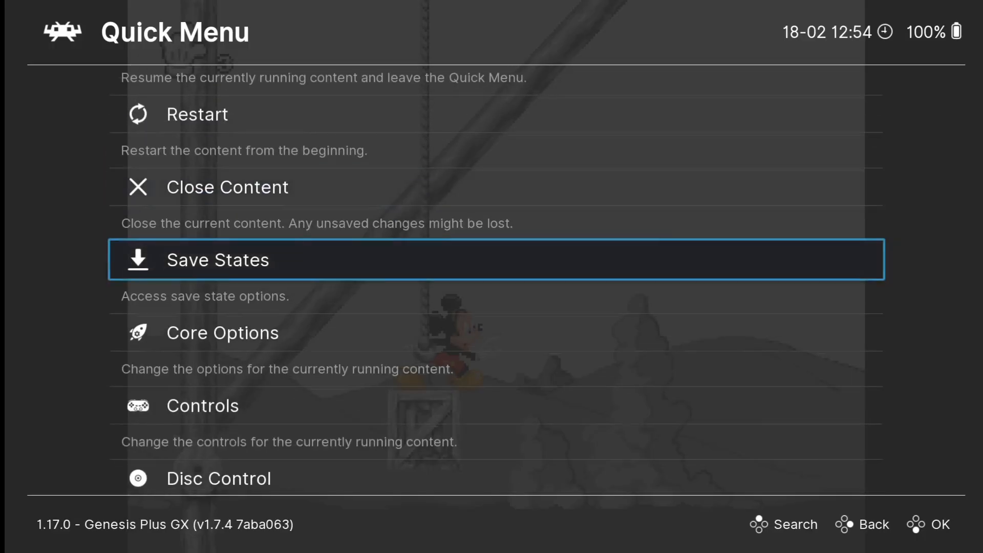
key("Return")
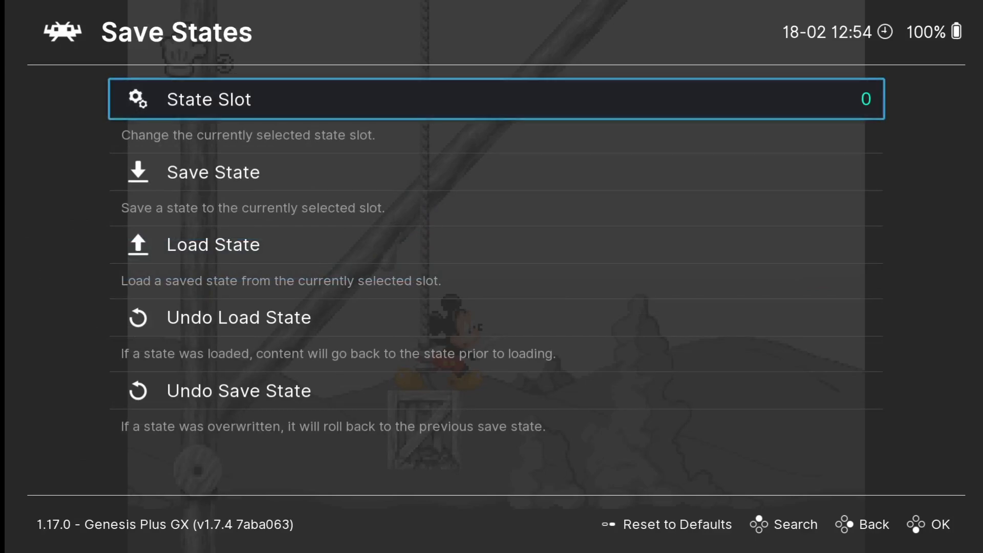
key("Return")
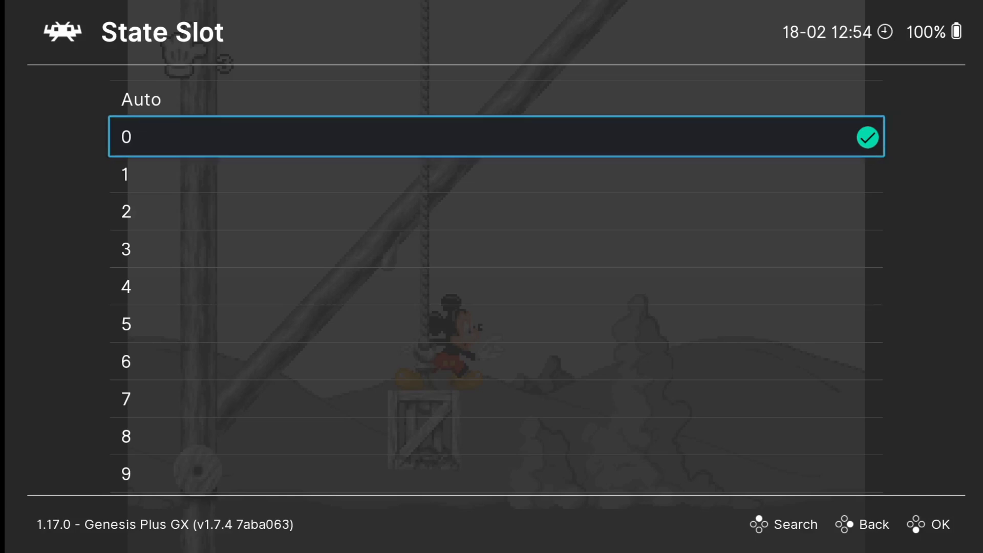
key("Down")
key("Down")
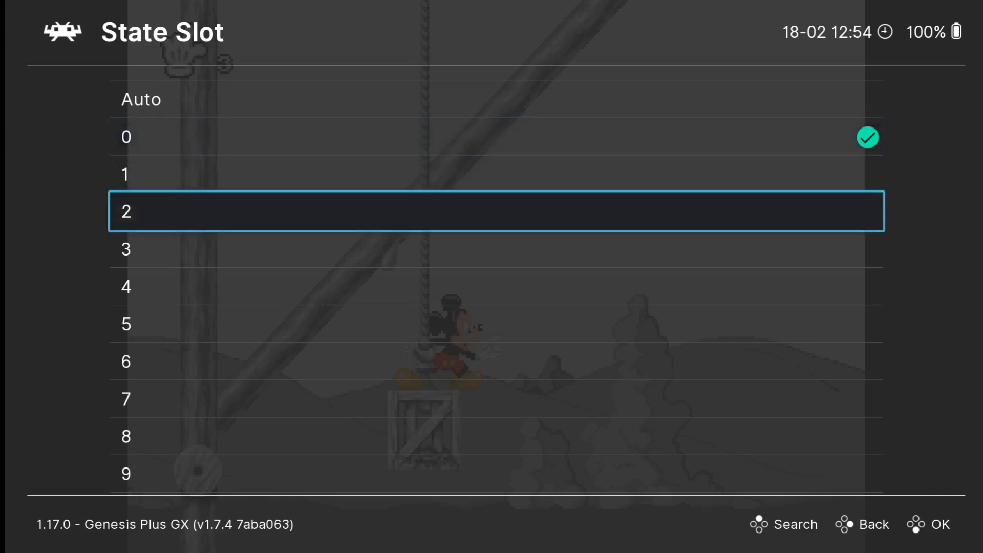
key("Return")
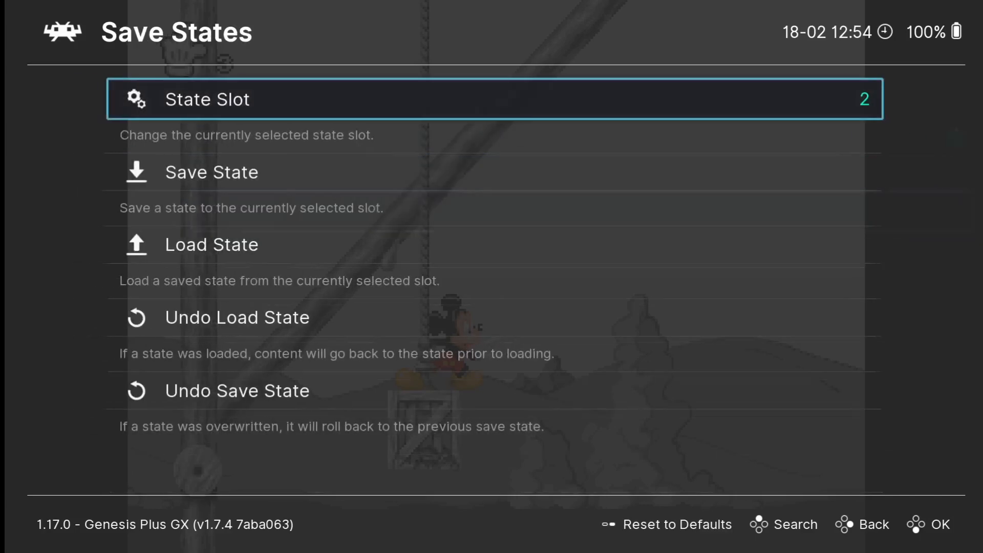
key("Down")
key("Return")
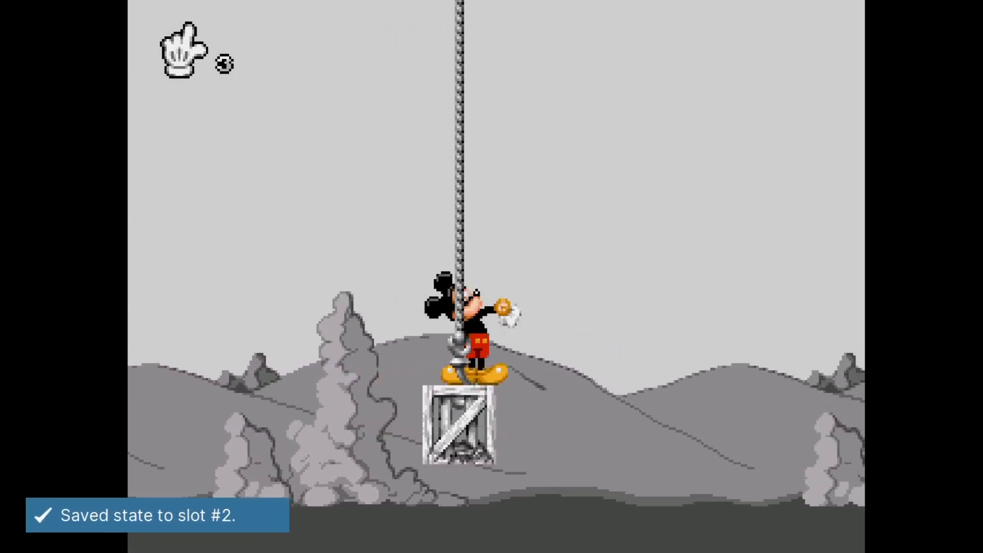
Step: Play on briefly, then reload the game from state slot 2
key("Right")
key("z")
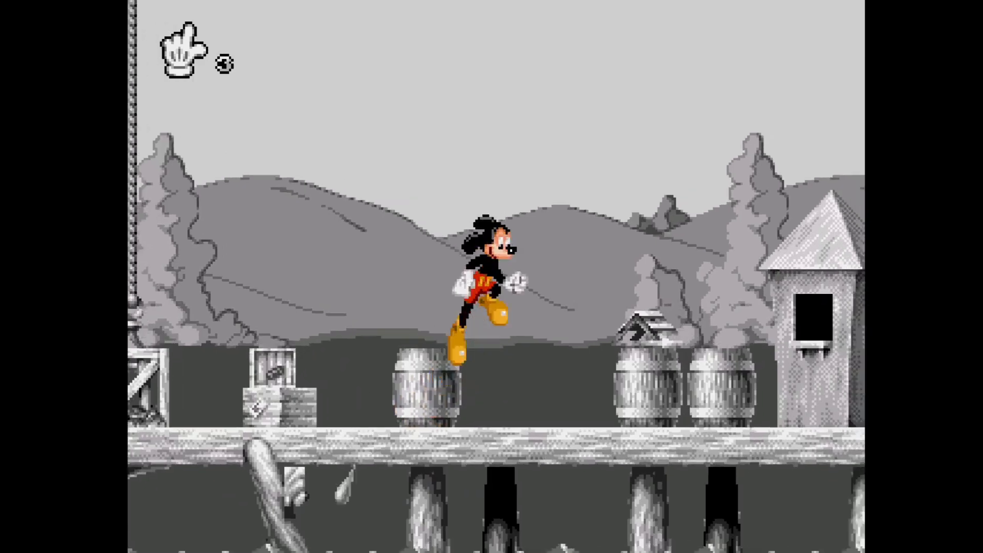
key("z")
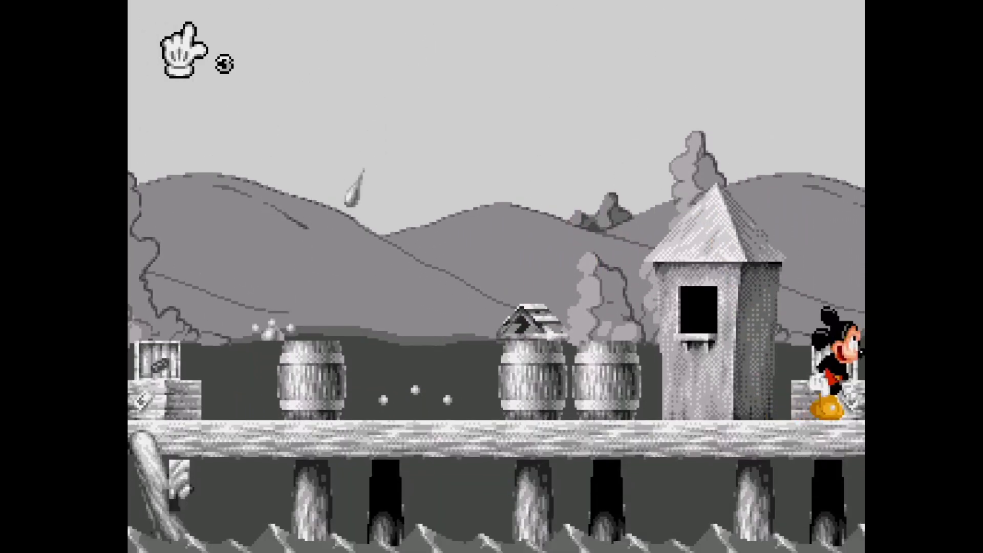
key("F1")
key("Down")
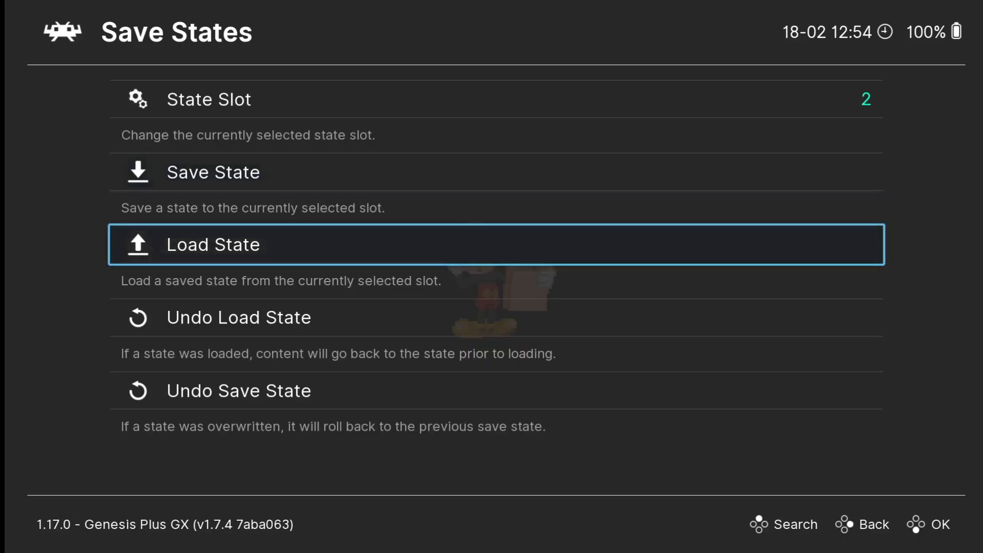
key("Return")
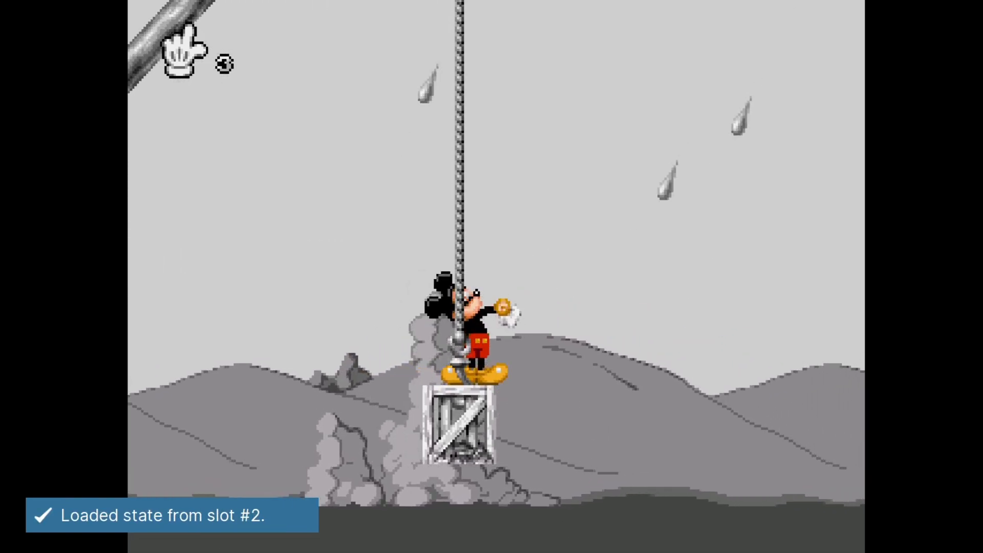
Step: Back out to RetroArch's main menu and quit to ES-DE
key("F1")
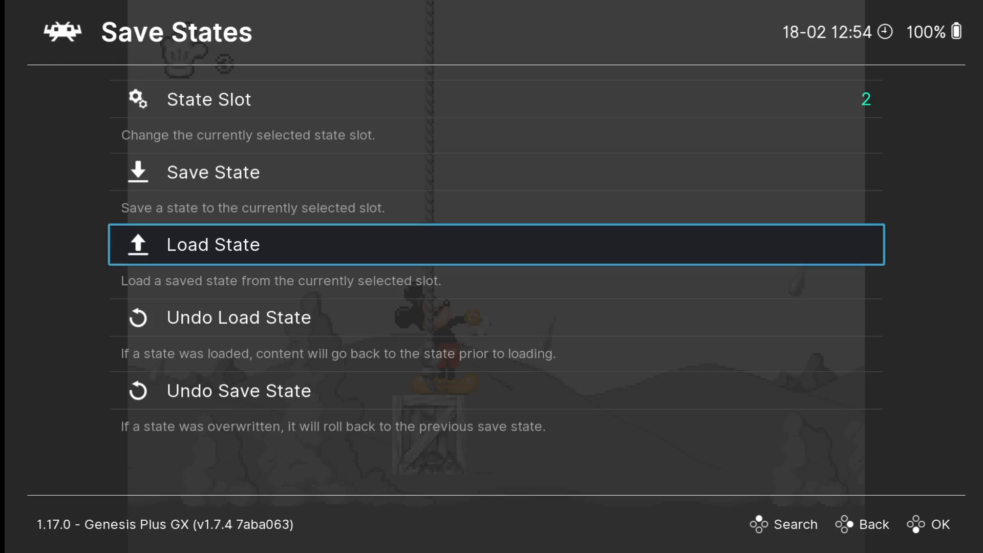
key("Up")
key("BackSpace")
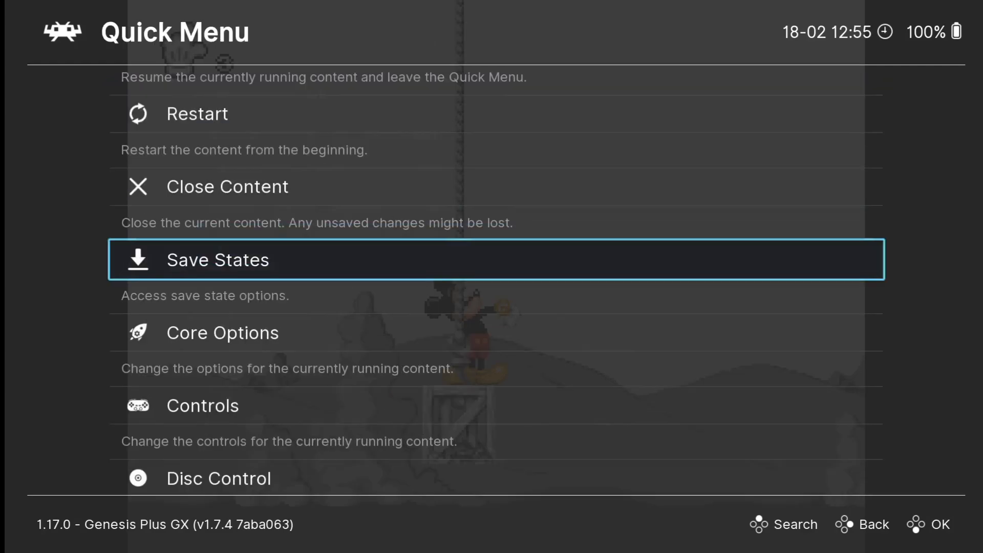
key("Down")
key("BackSpace")
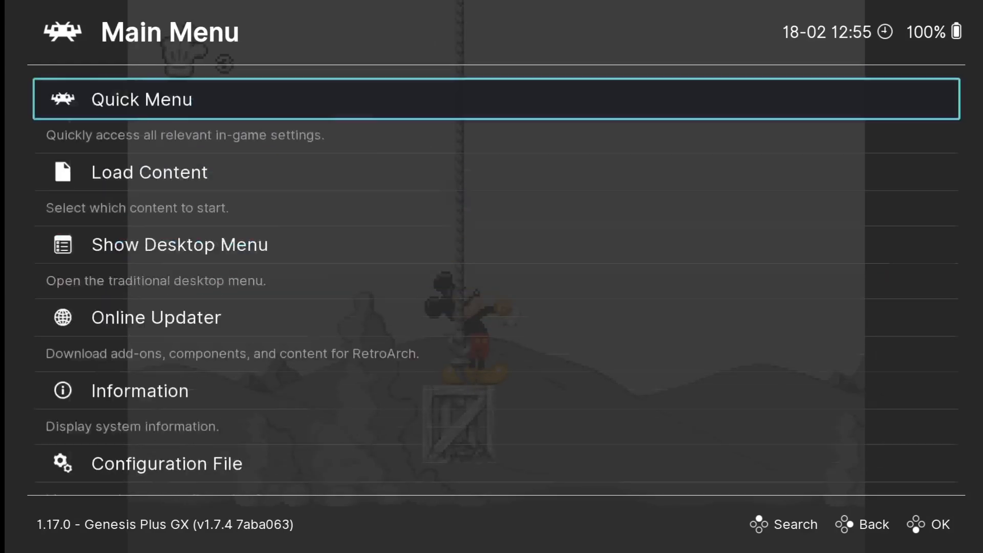
key("Down")
key("Down")
key("Down")
key("Down")
key("Down")
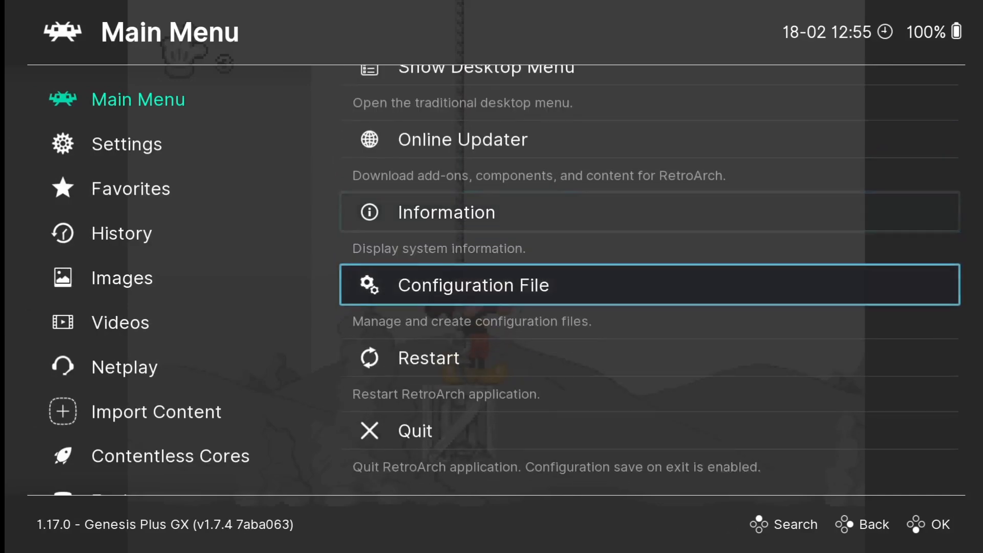
key("Return")
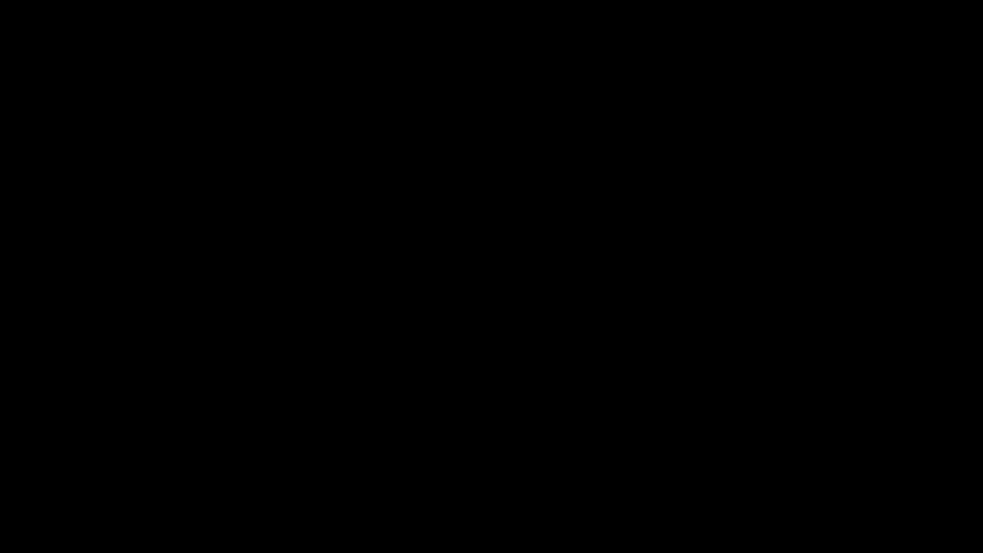
Step: Open the Theme Downloader from ES-DE's UI Settings and fetch the themes list
key("BackSpace")
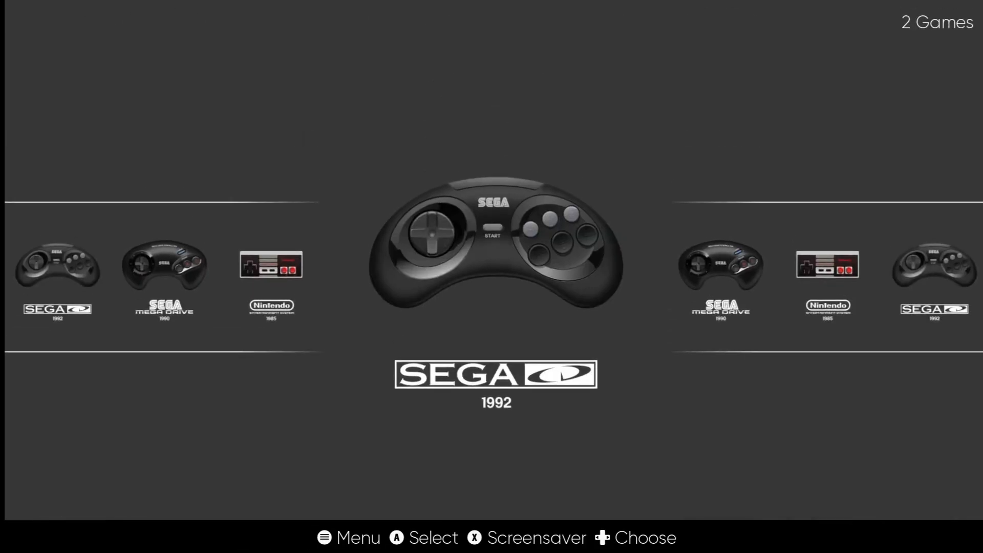
key("Right")
key("Escape")
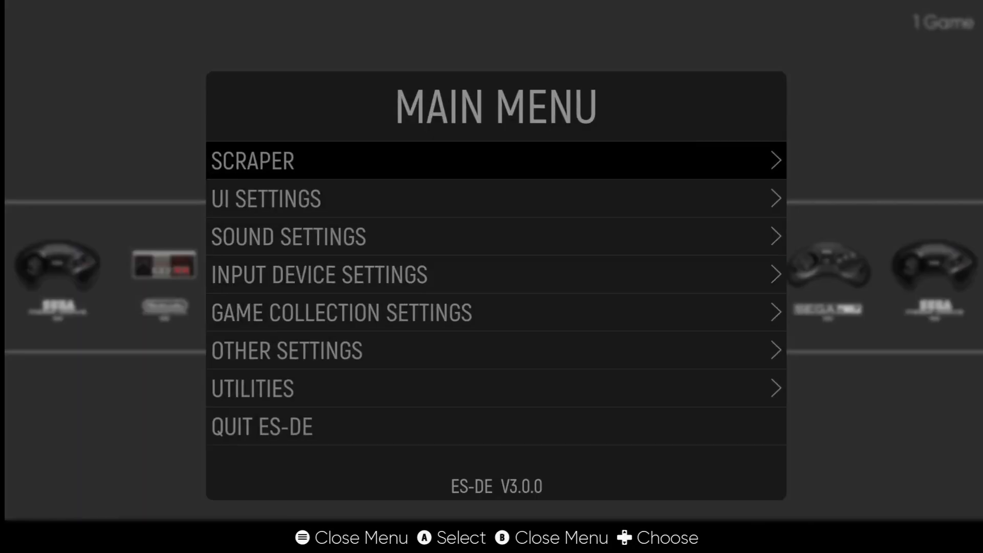
key("Down")
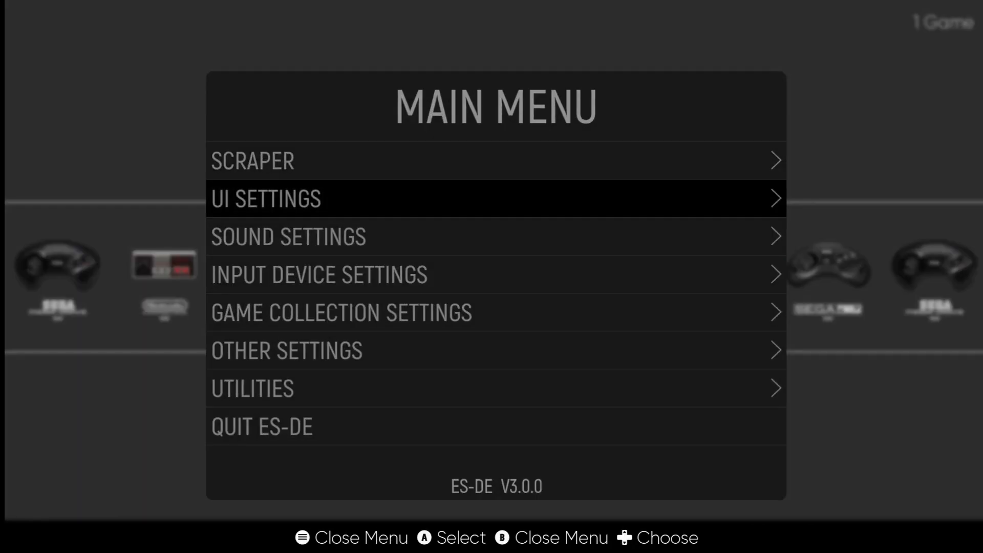
key("Return")
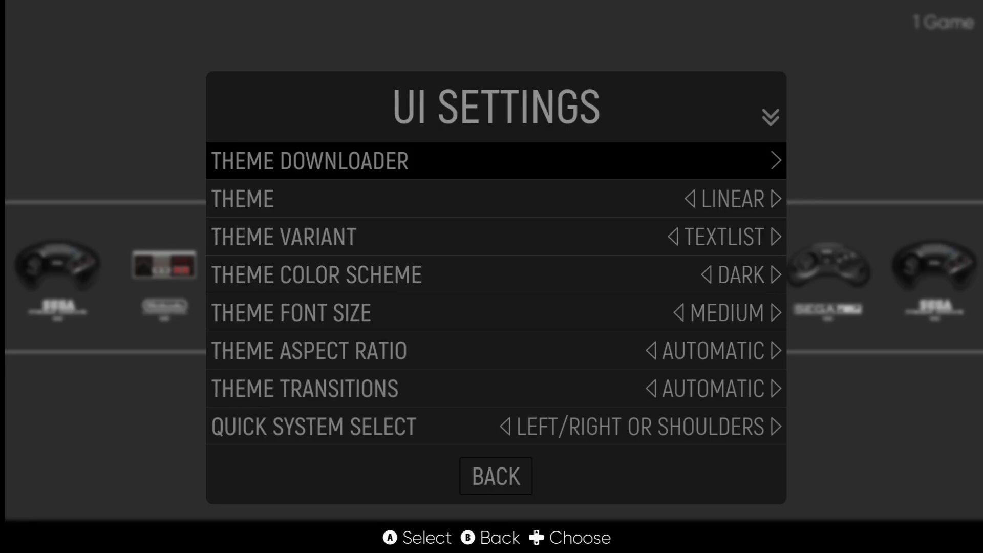
key("Down")
key("Up")
key("Return")
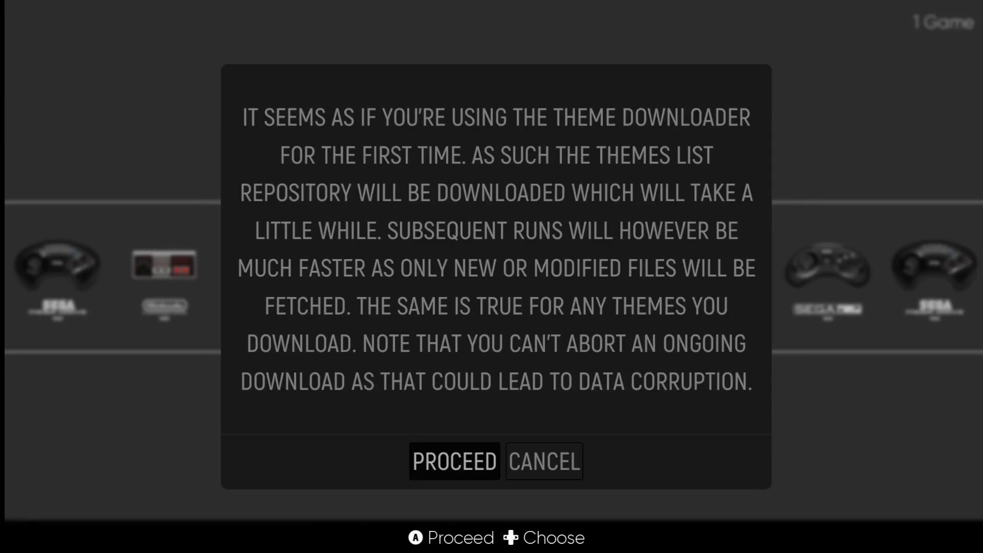
key("Return")
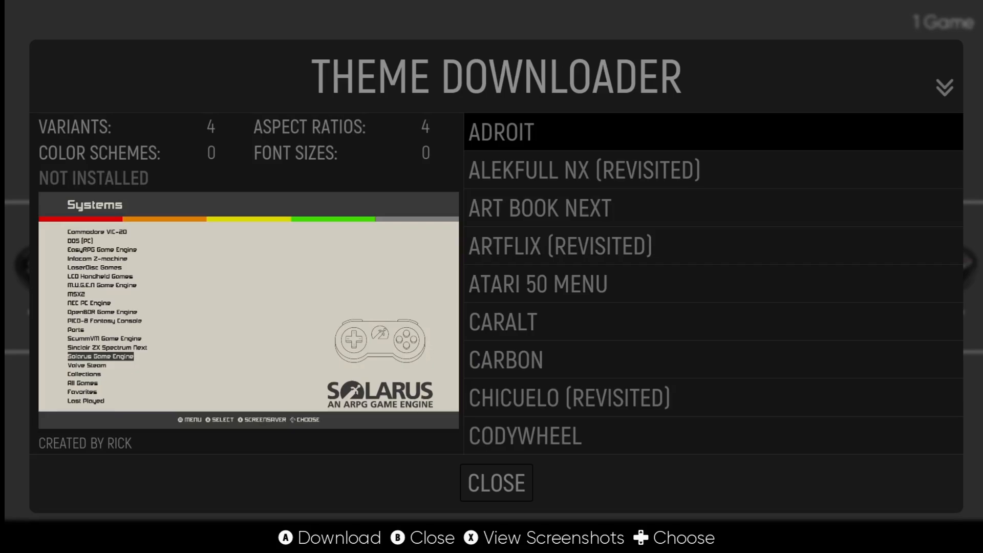
Step: Browse the available themes and download the COINOPS theme
key("Down")
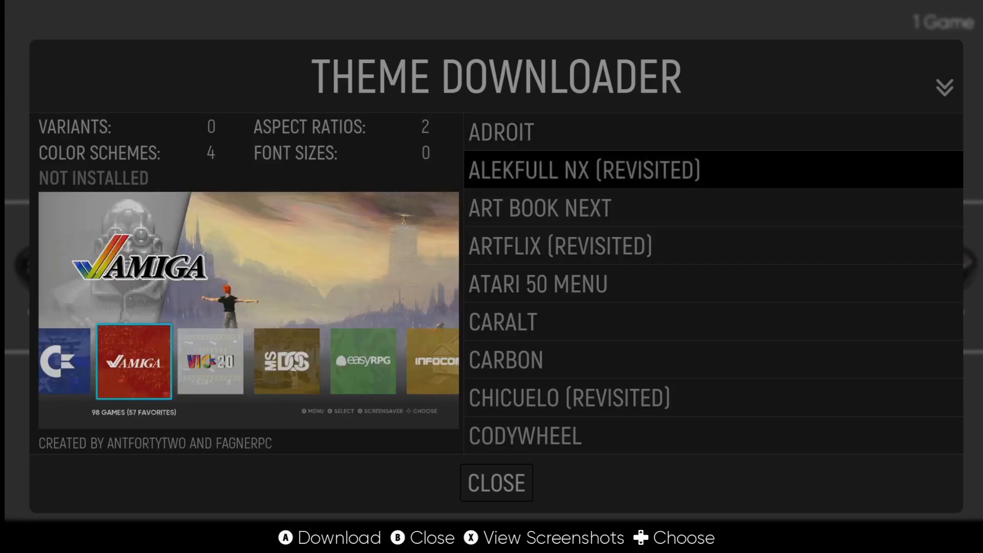
key("Down")
key("Down")
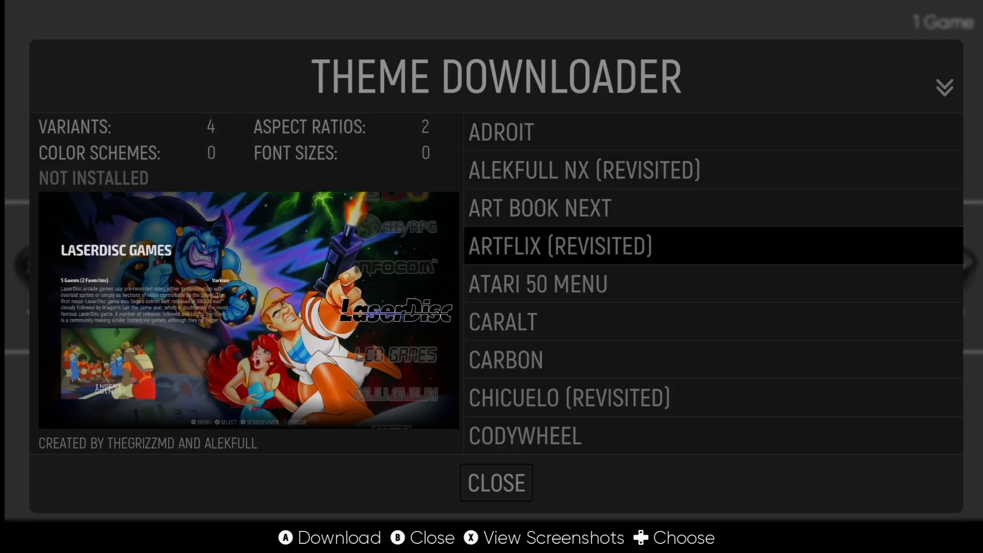
key("Down")
key("Down")
key("Down")
key("Down")
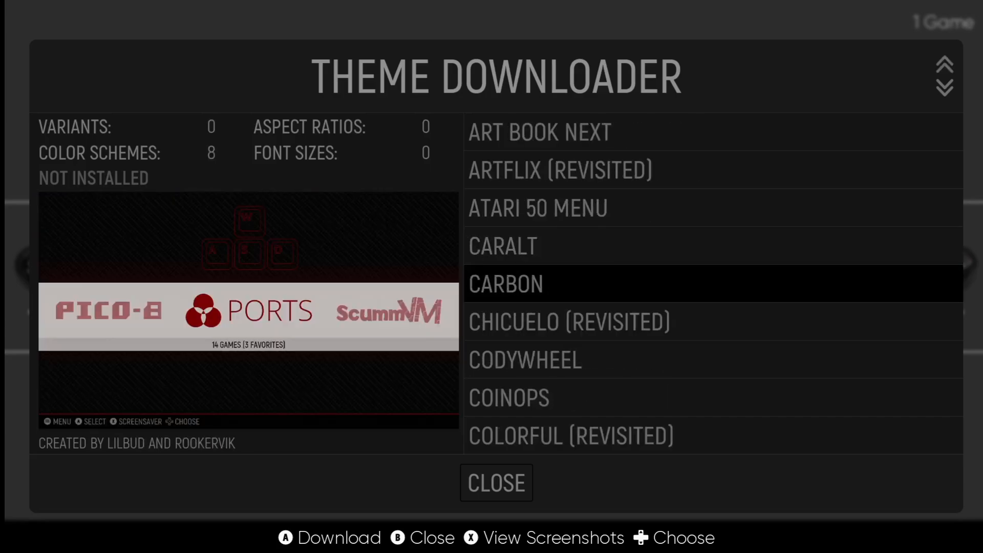
key("Down")
key("Down")
key("Down")
key("Down")
key("Down")
key("Down")
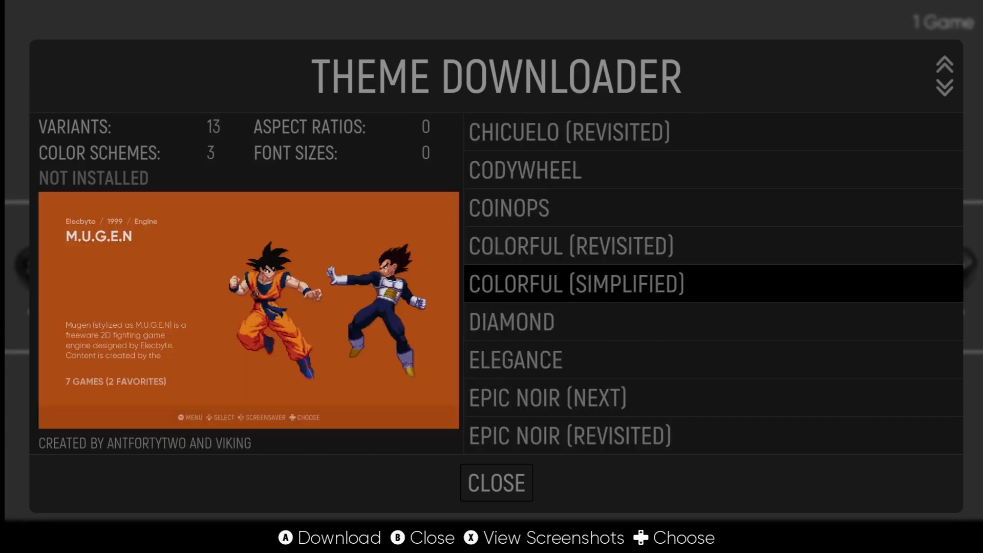
key("Down")
key("Down")
key("Down")
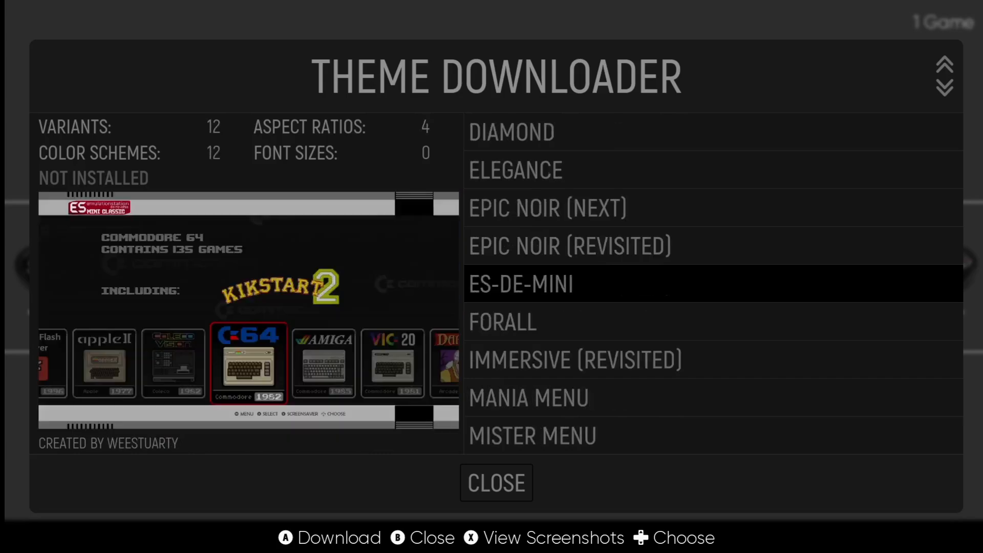
key("Up")
key("Up")
key("Up")
key("Up")
key("Up")
key("Up")
key("Up")
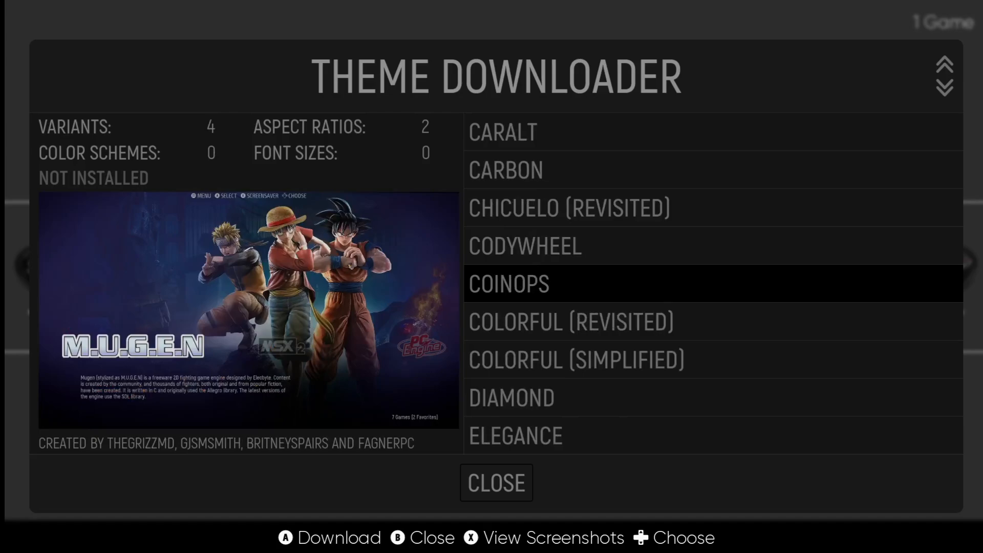
key("Return")
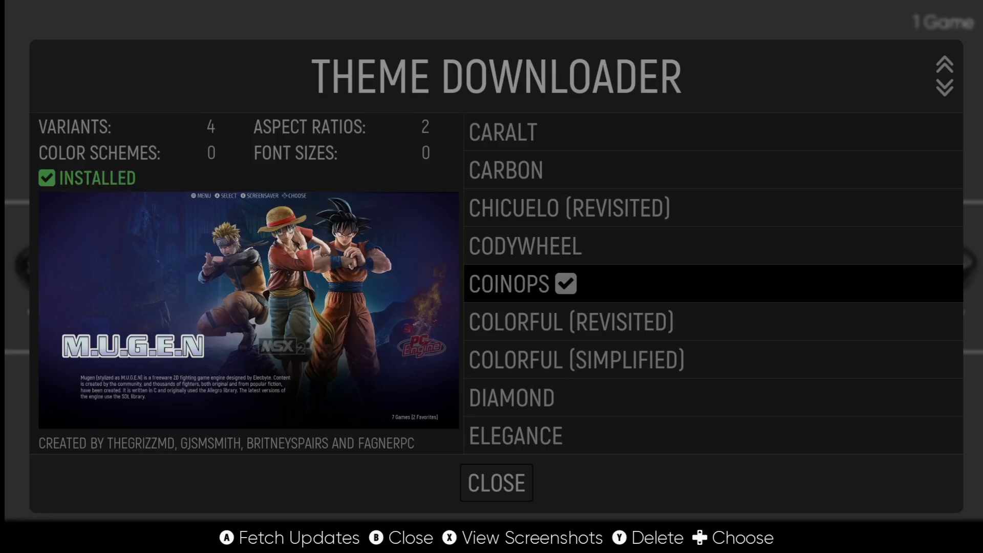
key("BackSpace")
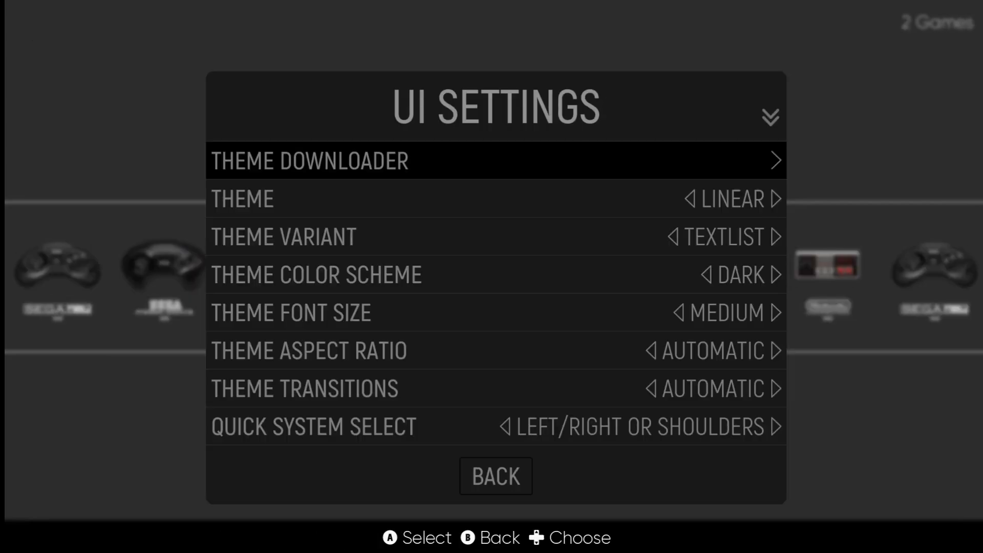
Step: Set the ES-DE interface theme to COINOPS
key("Down")
key("Return")
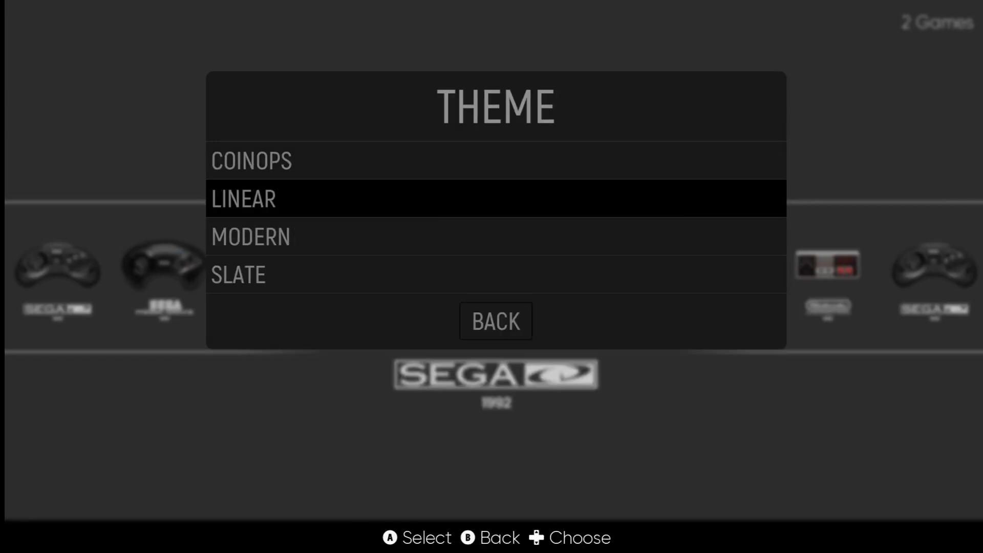
key("Up")
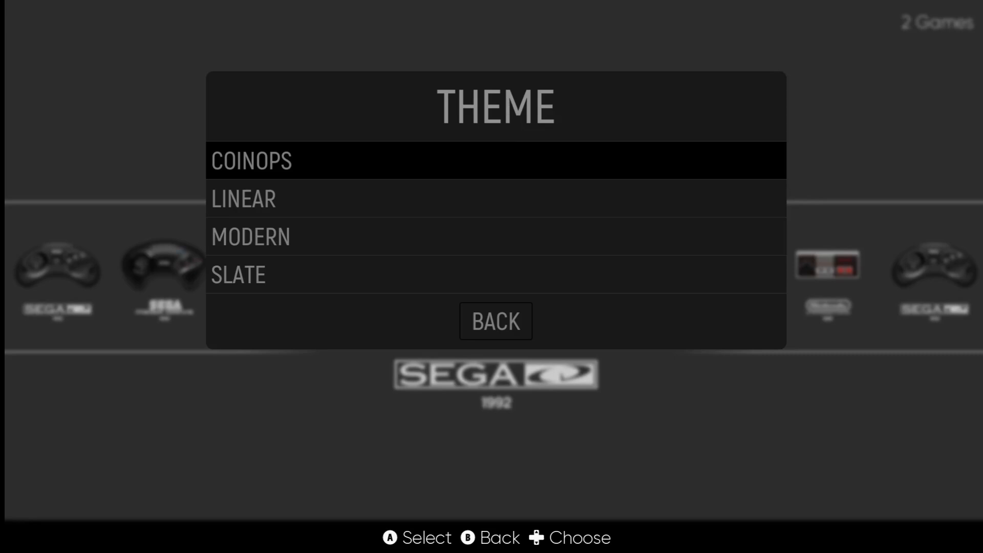
key("Return")
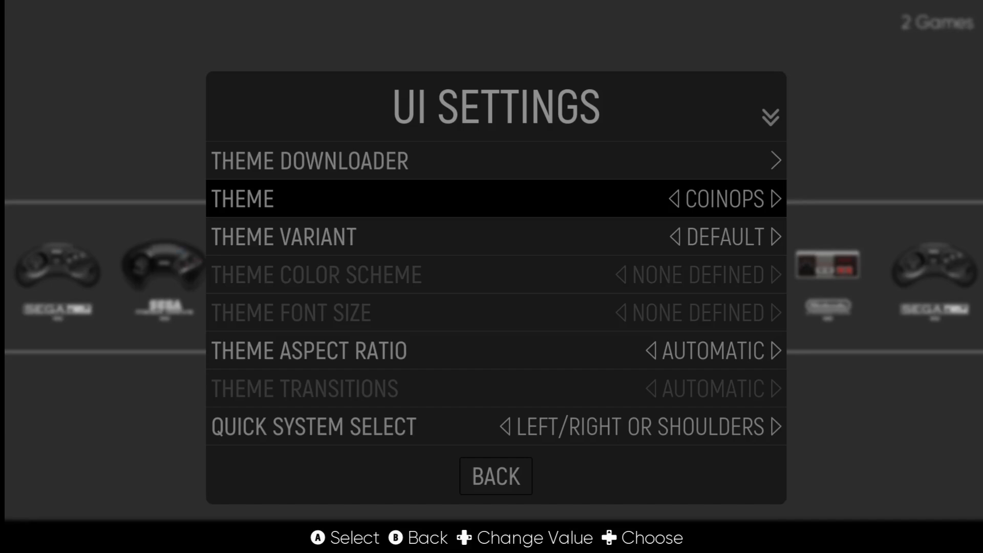
key("BackSpace")
Step: Browse the NES, Sega CD and Mega Drive game lists in CoinOps, then open the main menu
key("Down")
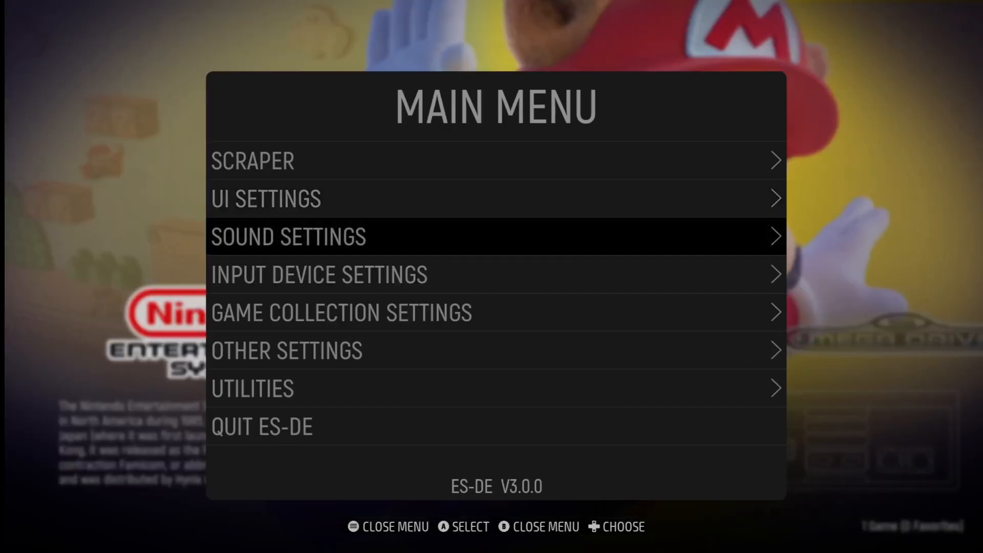
key("BackSpace")
key("Right")
key("Right")
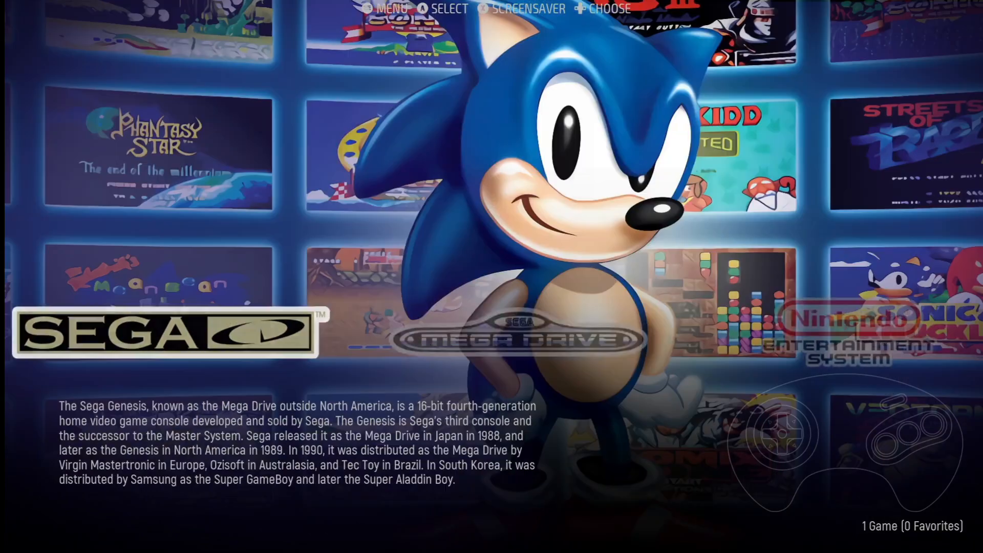
key("Right")
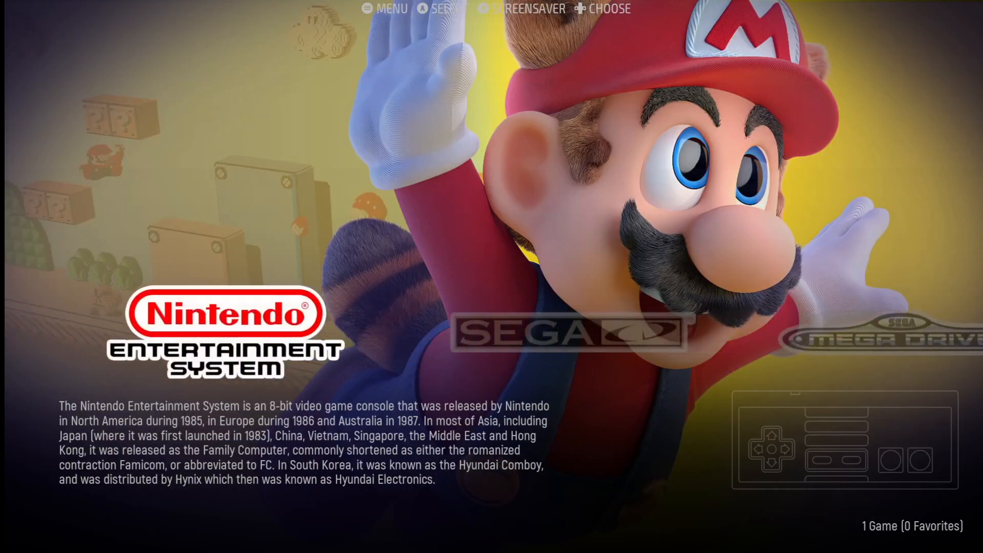
key("Return")
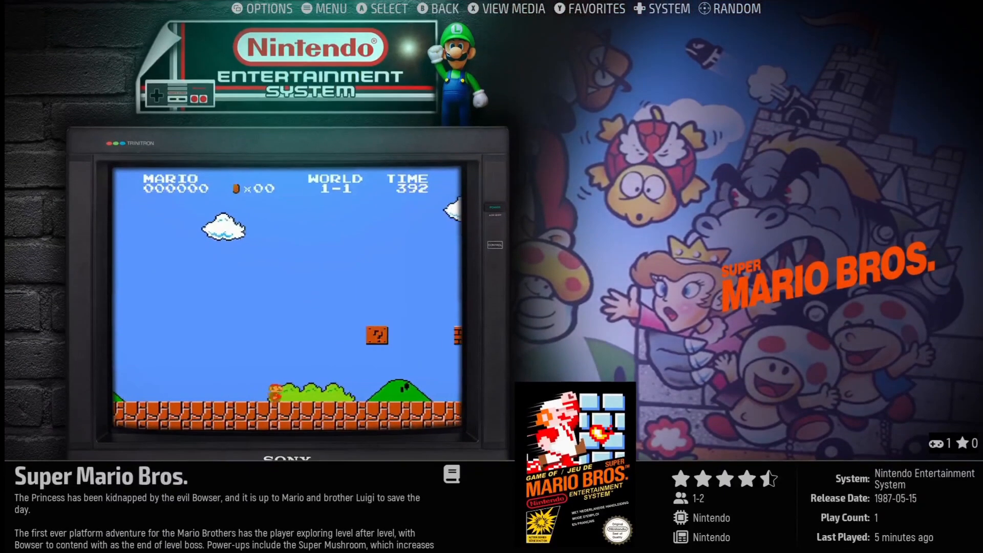
key("Return")
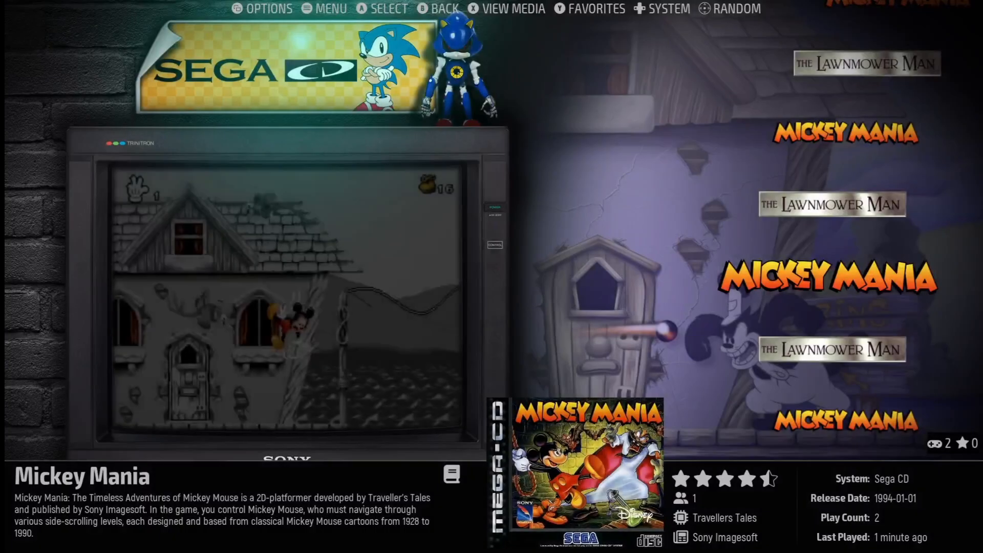
key("Down")
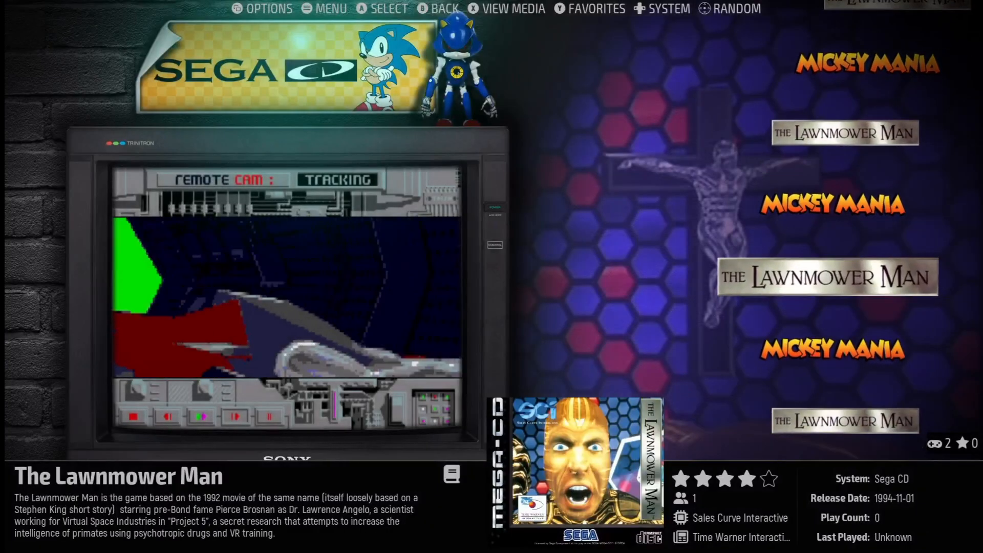
key("Left")
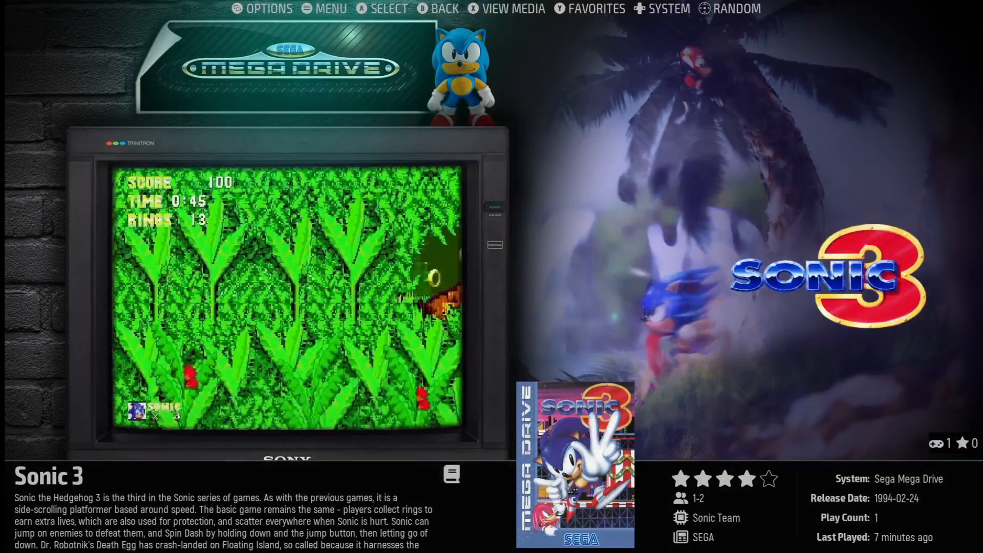
key("BackSpace")
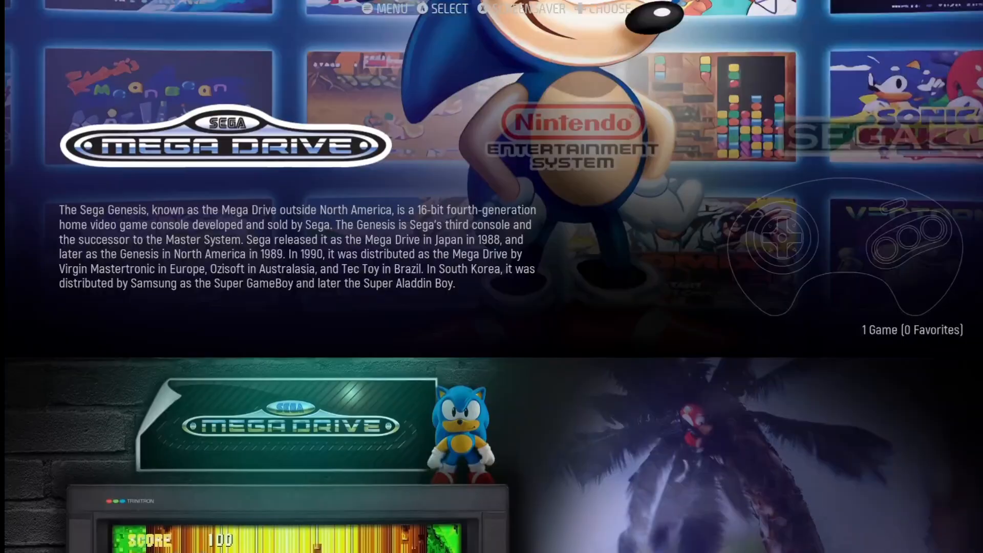
key("Escape")
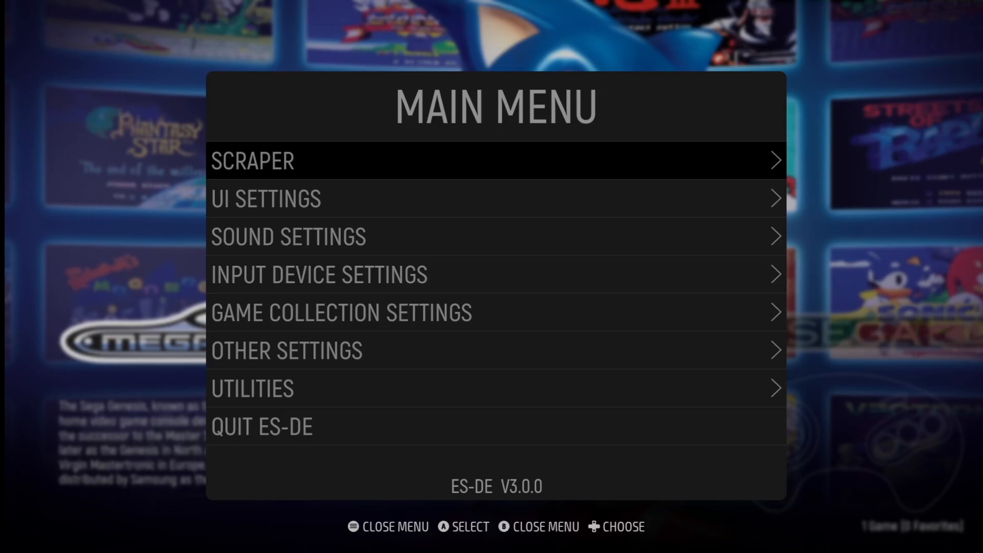
Step: In Input Device Settings keep Controller Type as XBOX and choose Configure Keyboard and Controllers
key("Down")
key("Down")
key("Down")
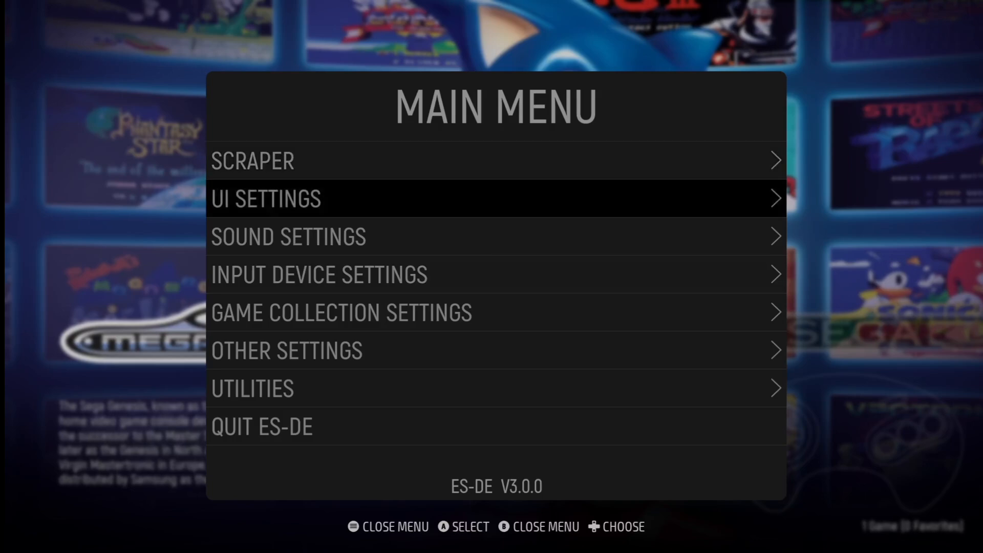
key("Return")
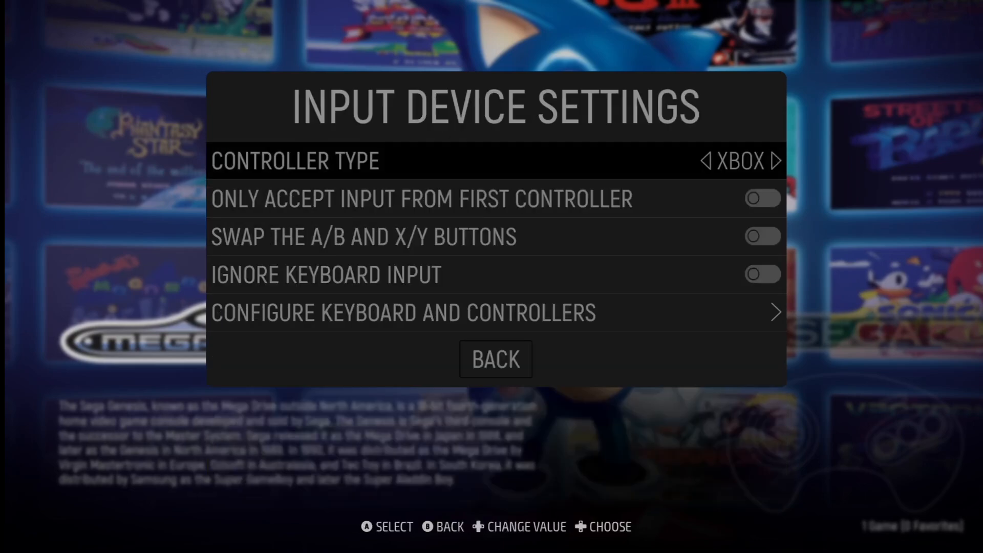
key("Return")
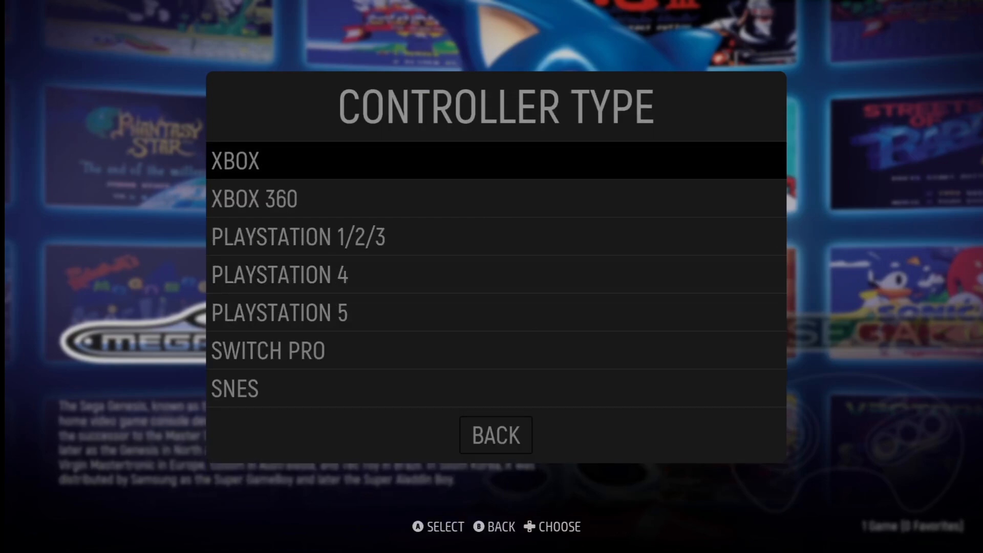
key("Return")
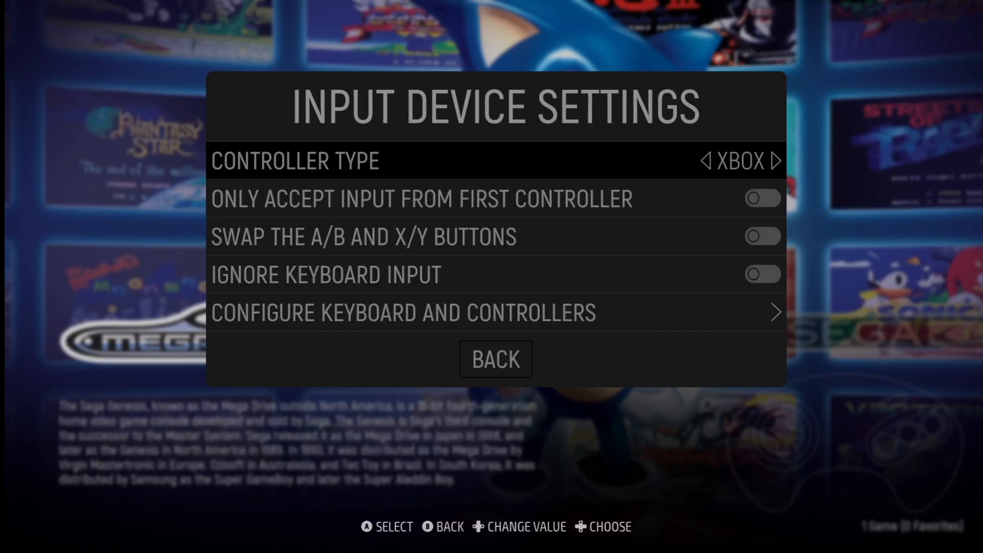
key("Down")
key("Down")
key("Up")
key("Up")
key("Down")
key("Down")
key("Down")
key("Down")
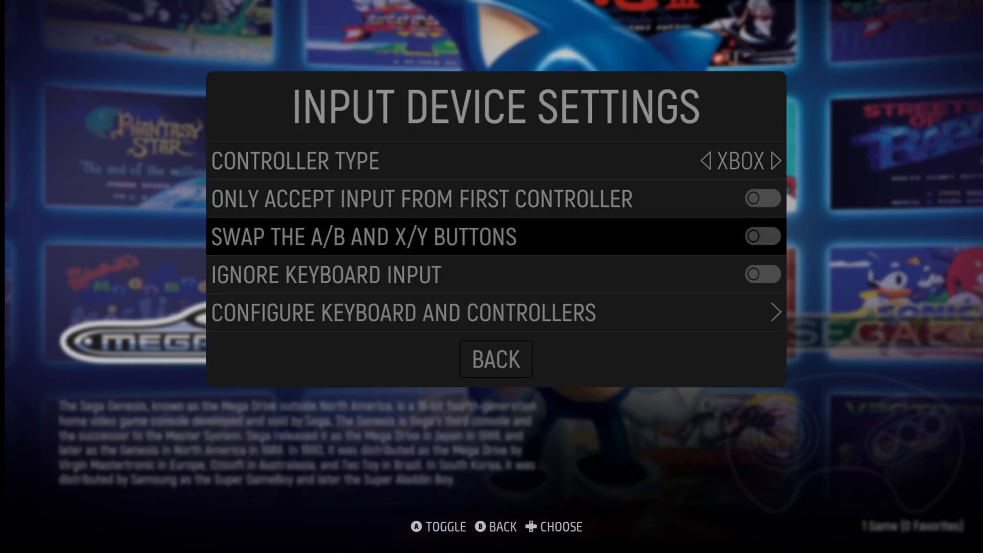
key("Return")
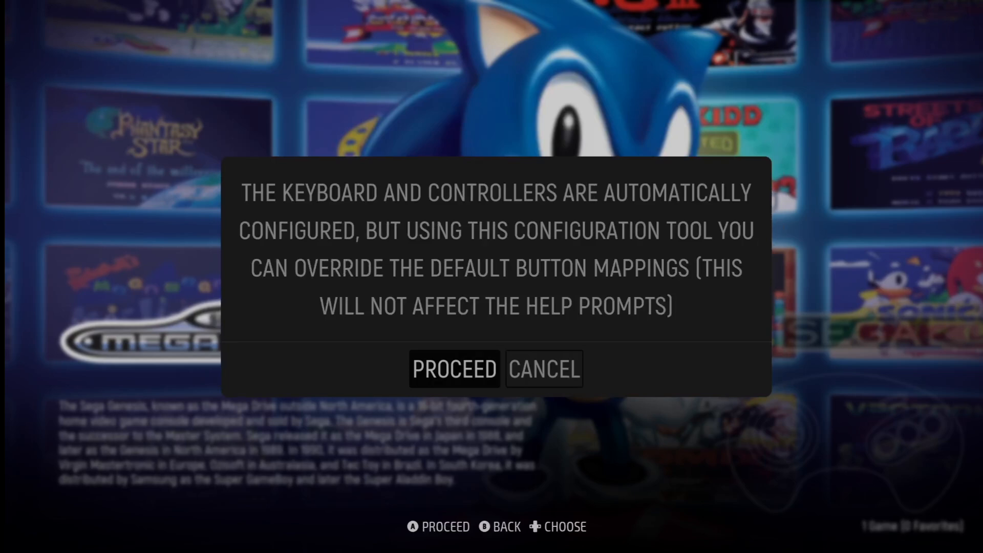
Step: Map the Stadia gamepad's D-pad, View, Menu, A/B/X/Y, shoulders and triggers
key("Return")
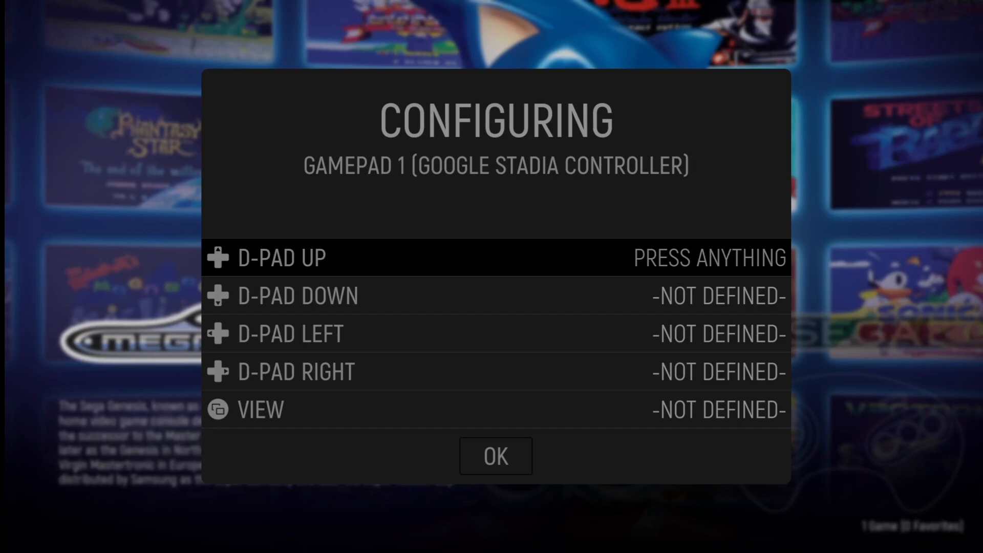
key("Up")
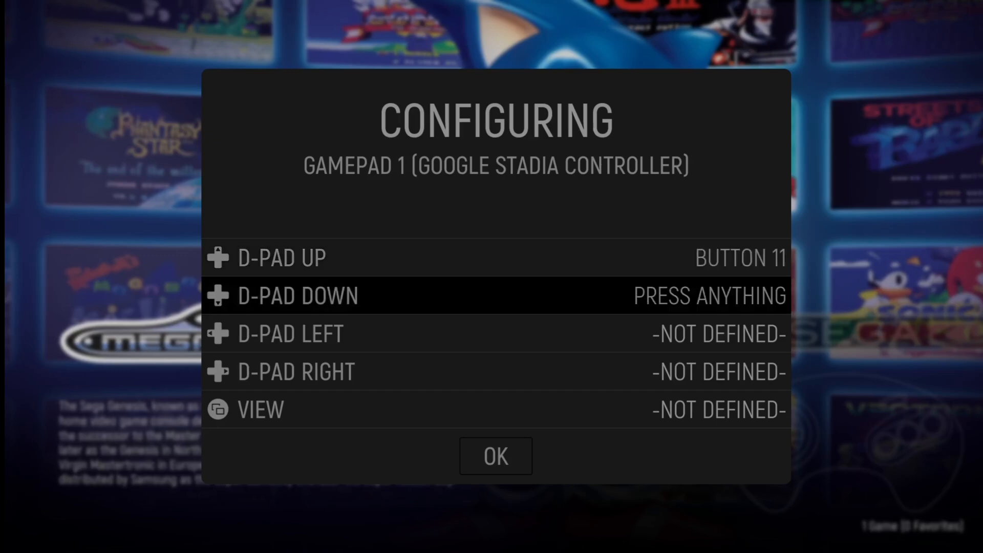
key("Down")
key("Left")
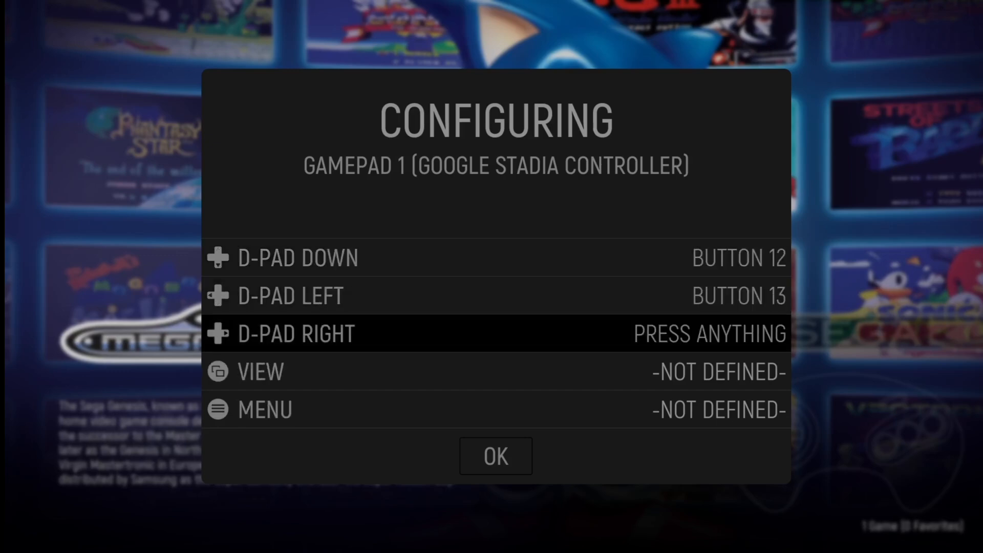
key("Right")
key("Select")
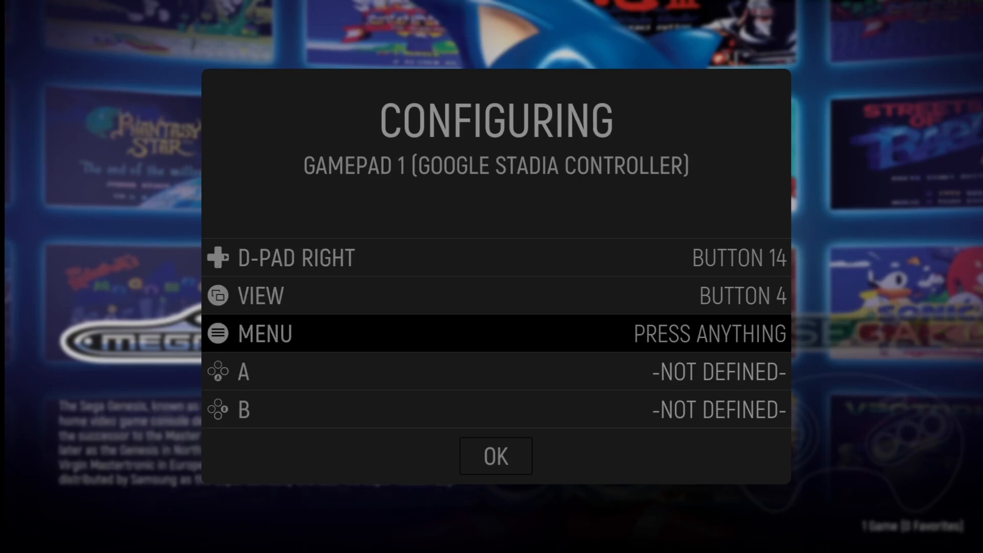
key("Menu")
key("a")
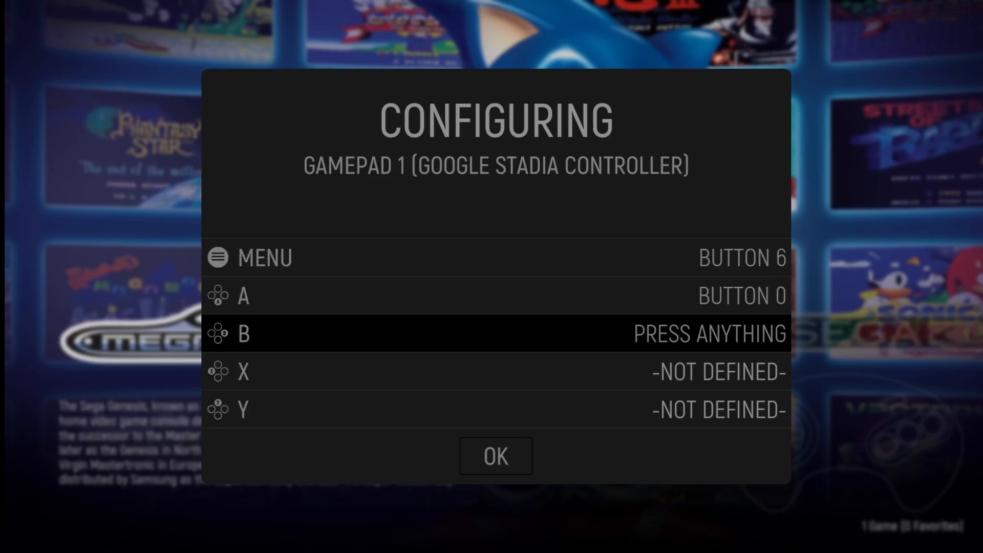
key("b")
key("x")
key("y")
key("LB")
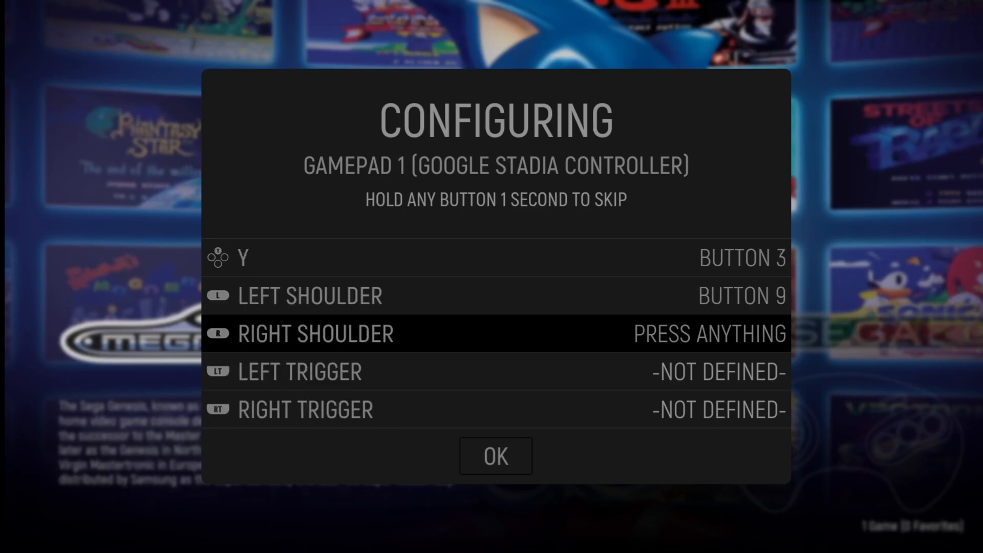
key("RB")
key("LT")
key("RT")
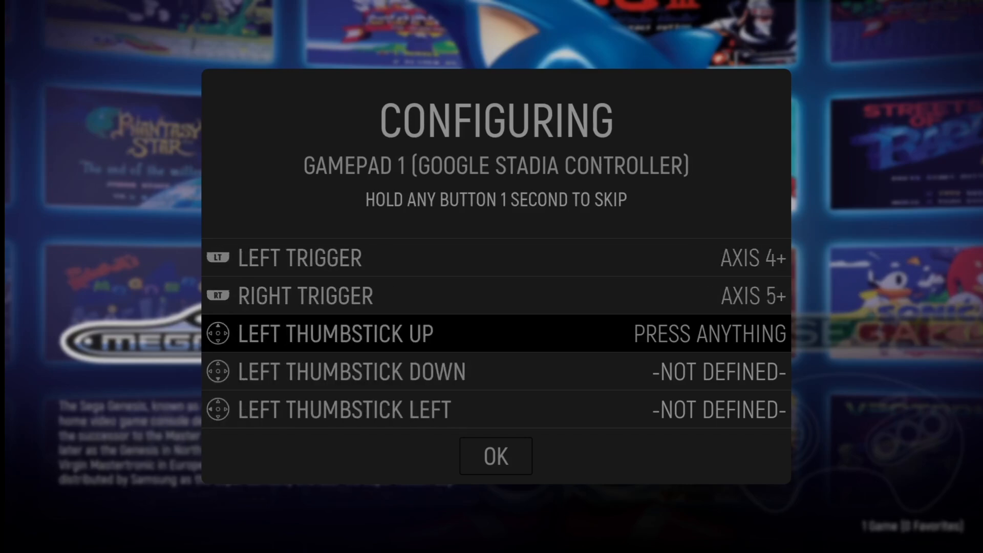
Step: Map the left thumbstick and right thumbstick up/down/left, skip the rest, and save the mapping
key("Up")
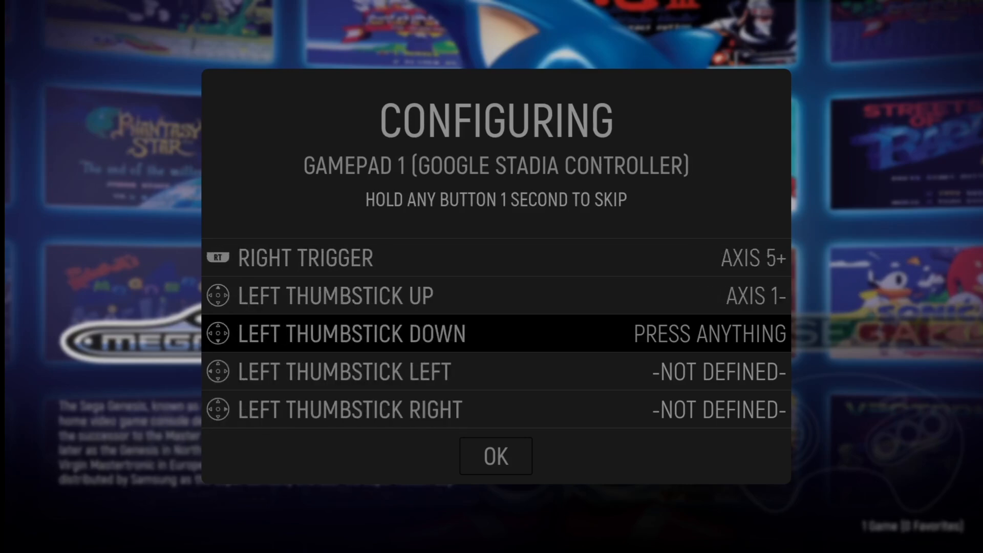
key("Down")
key("Left")
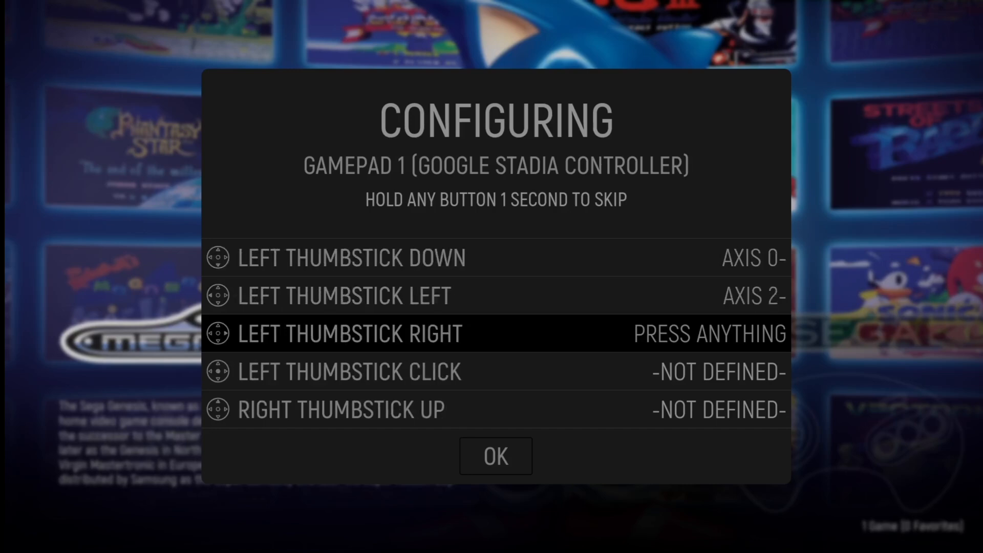
key("Right")
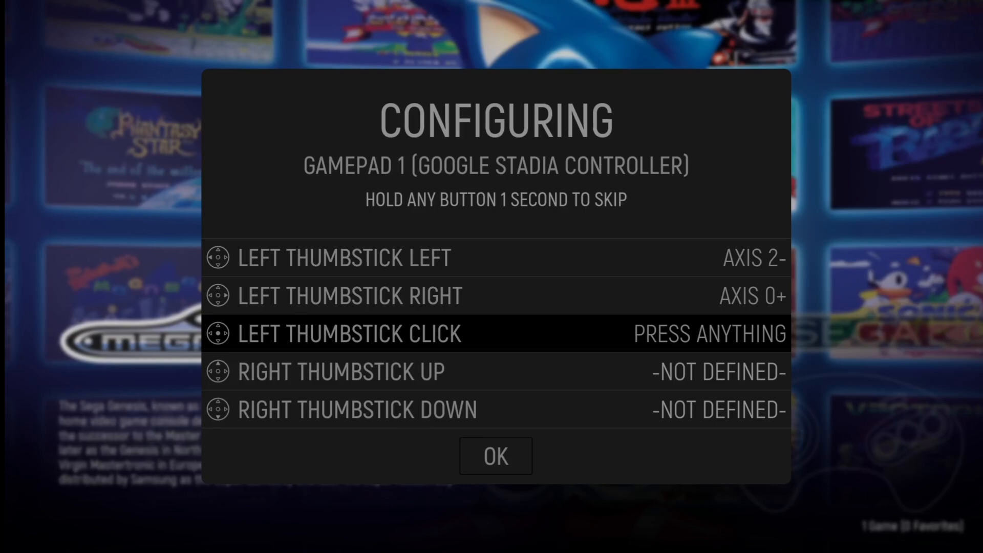
key("Return")
key("Up")
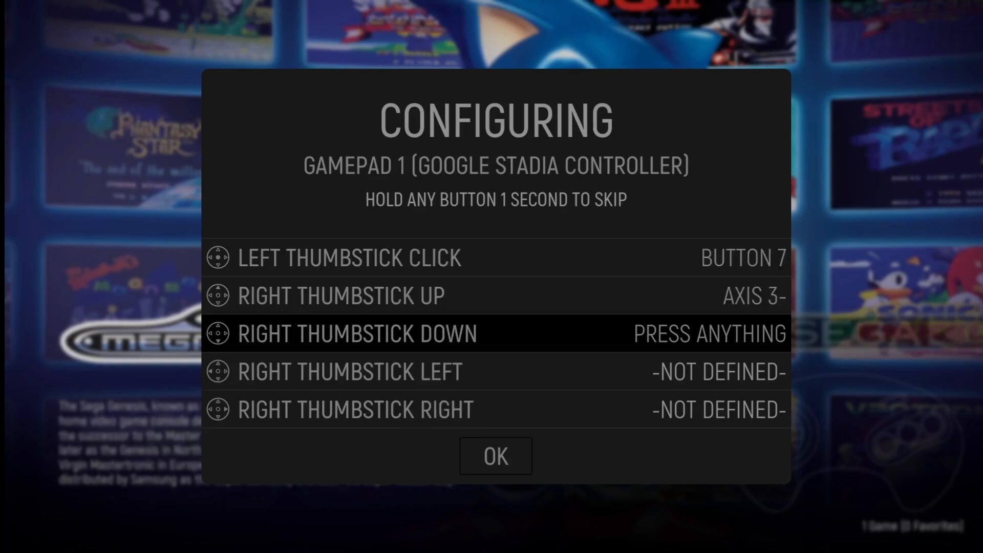
key("Down")
key("Left")
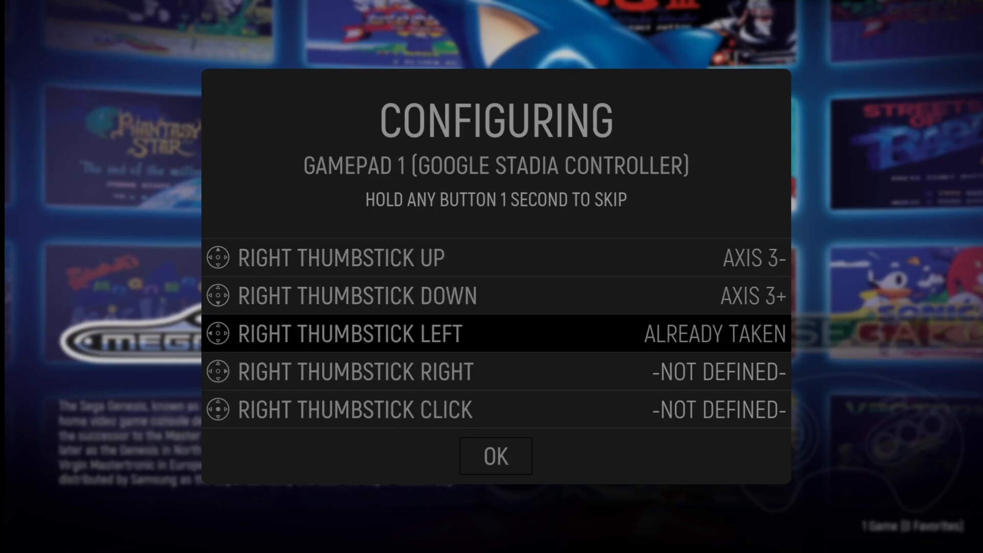
key("Return")
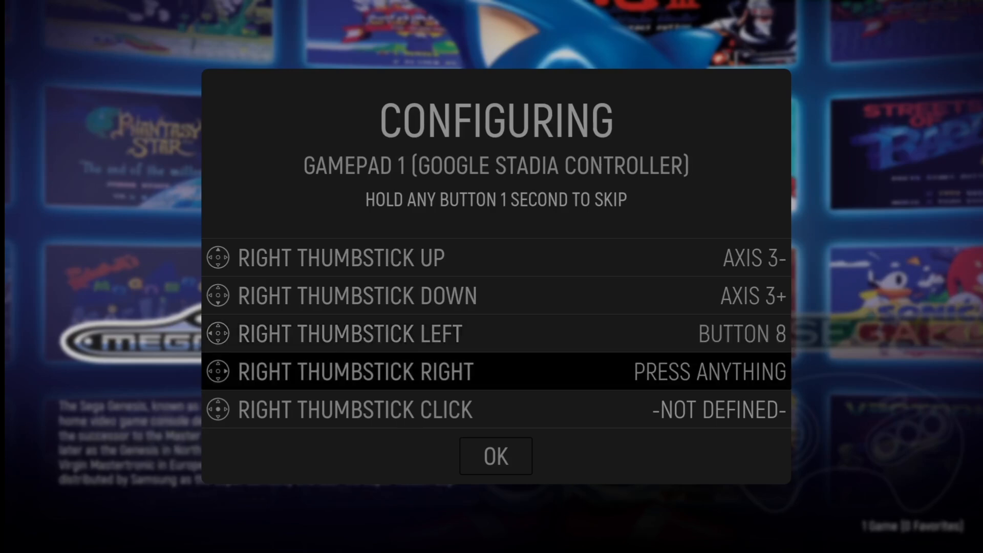
key("Right")
key("Down")
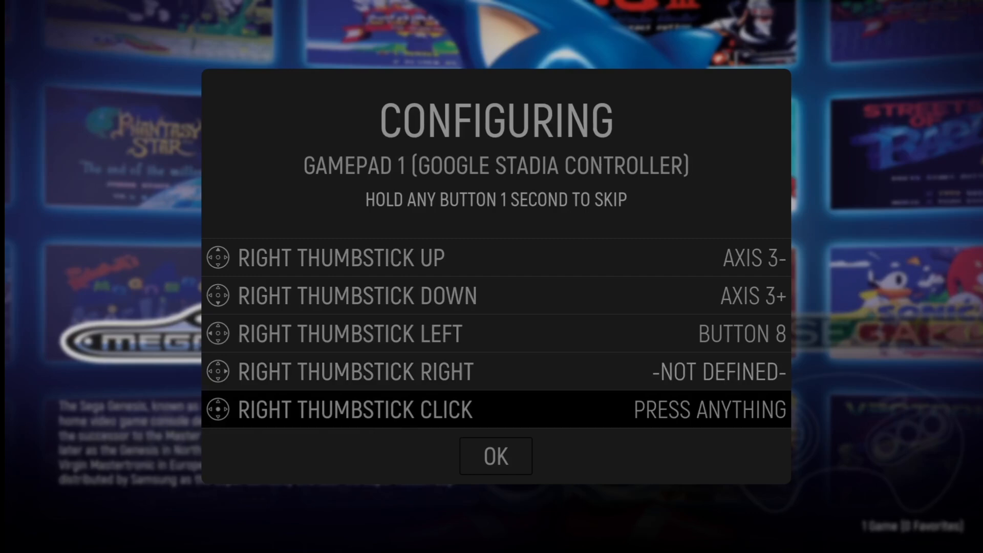
key("Down")
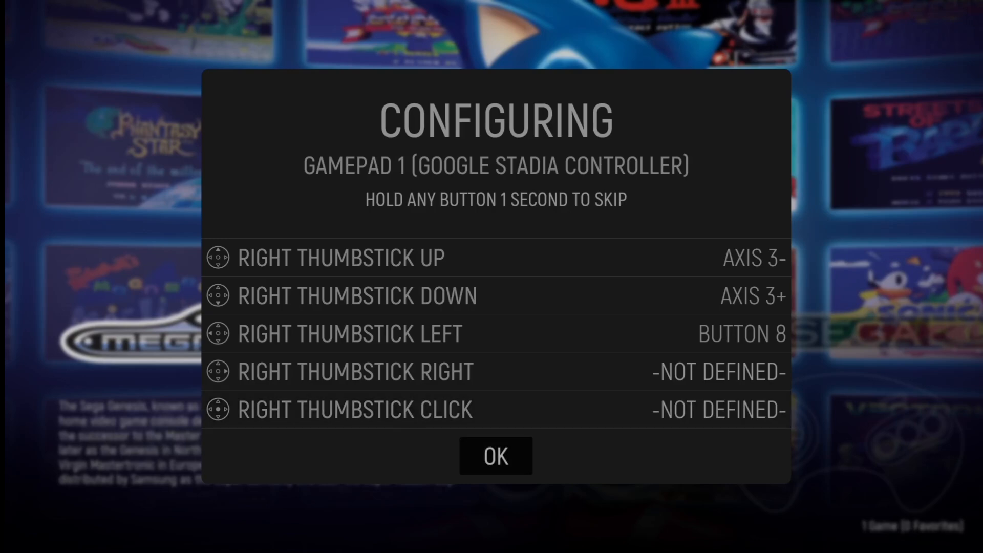
key("Return")
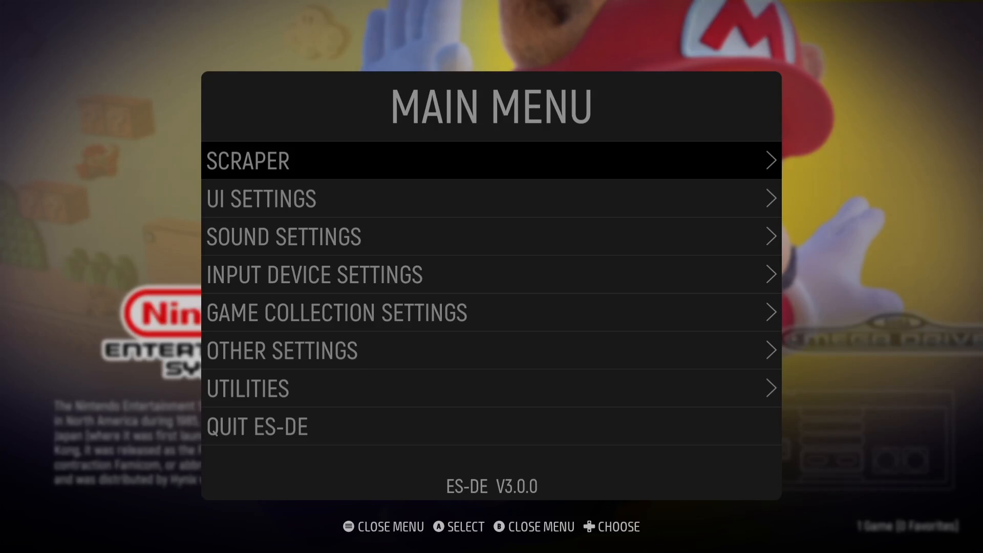
Step: Launch Sonic 3 from the Mega Drive system and open RetroArch's in-game menu
key("Escape")
key("Right")
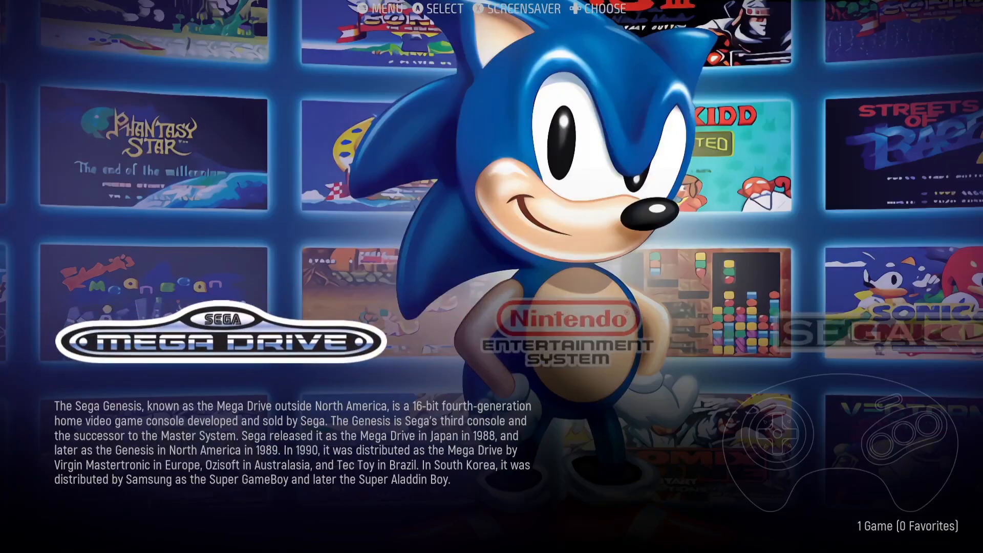
key("Return")
key("Return")
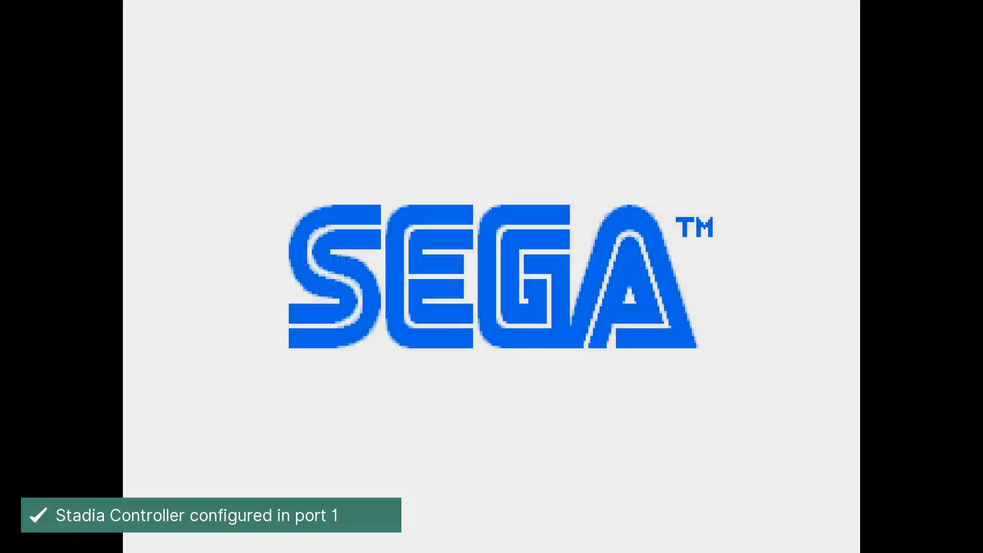
key("F1")
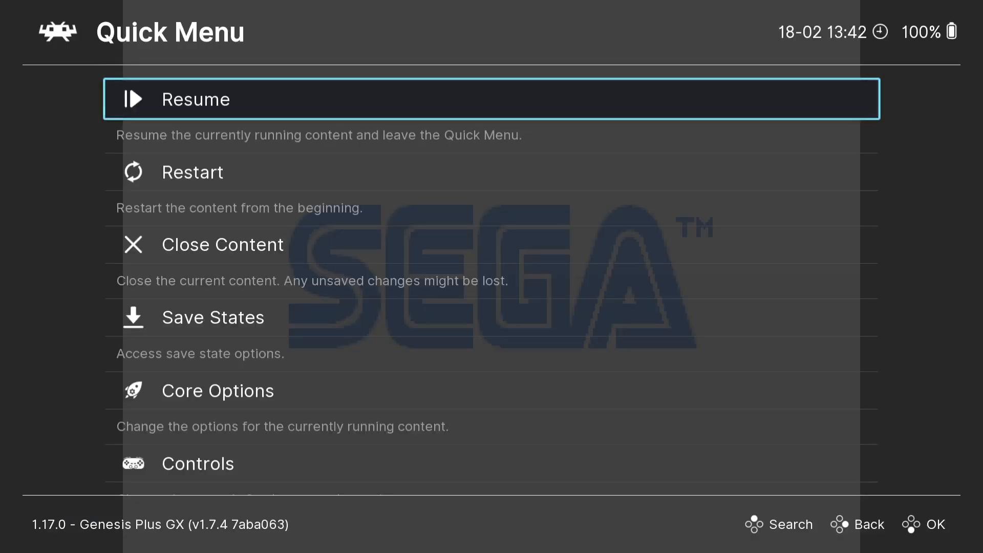
Step: Run Update Cheats, Update Overlays and Update Slang Shaders in RetroArch's Online Updater
key("BackSpace")
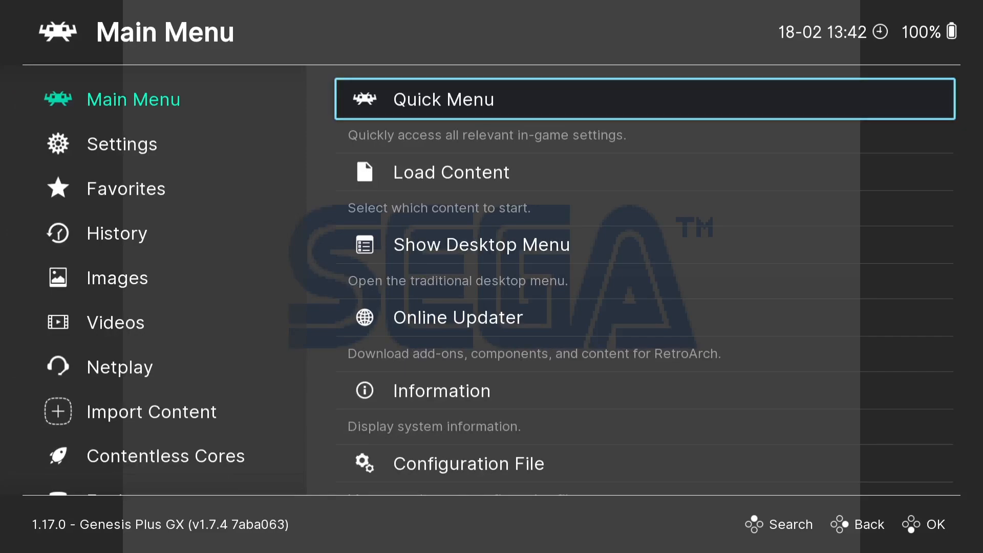
key("Down")
key("Down")
key("Down")
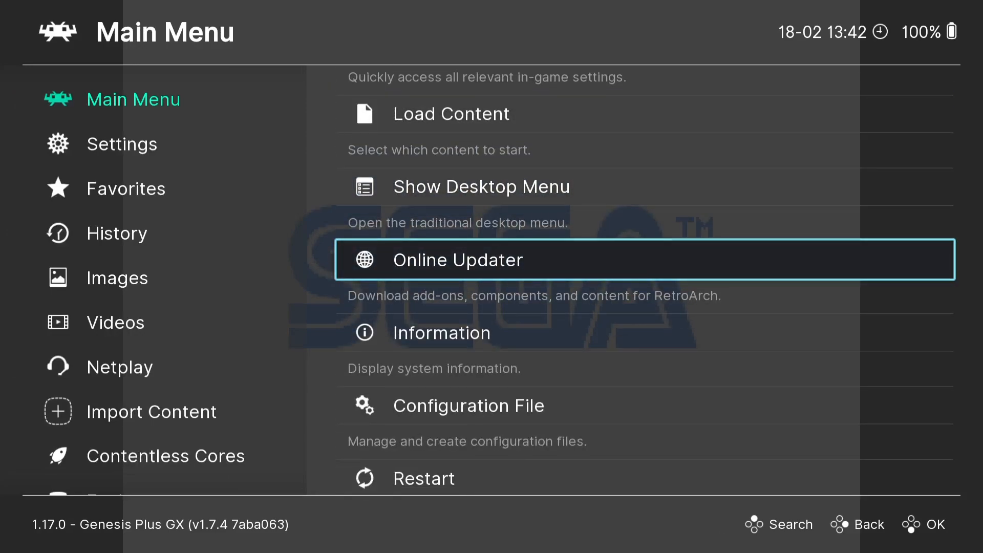
key("Return")
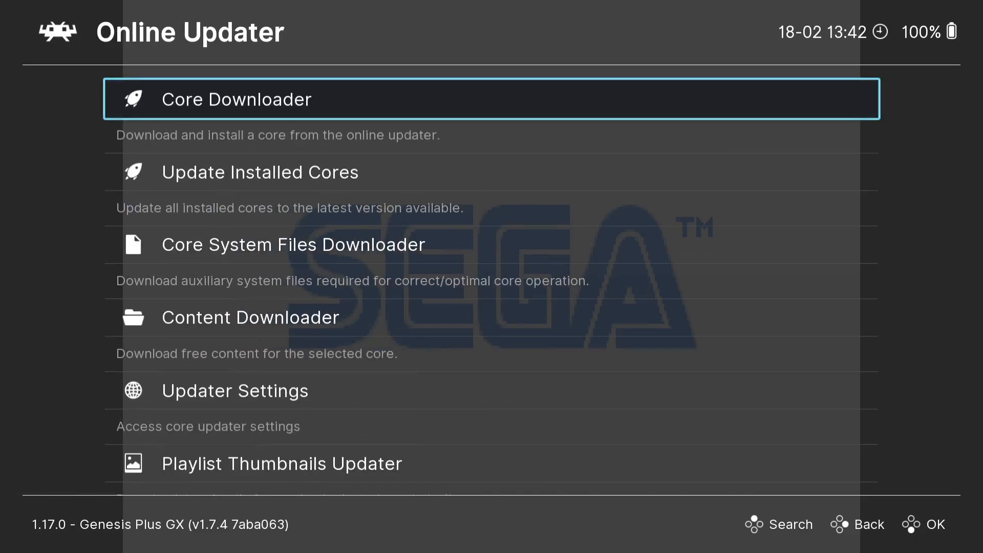
key("Down")
key("Down")
key("Down")
key("Down")
key("Down")
key("Down")
key("Down")
key("Down")
key("Down")
key("Down")
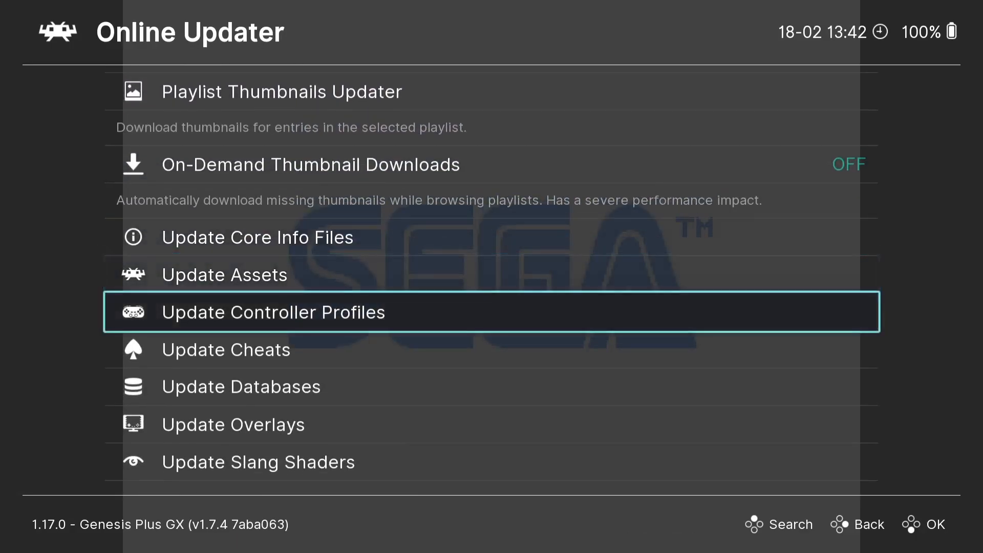
key("Return")
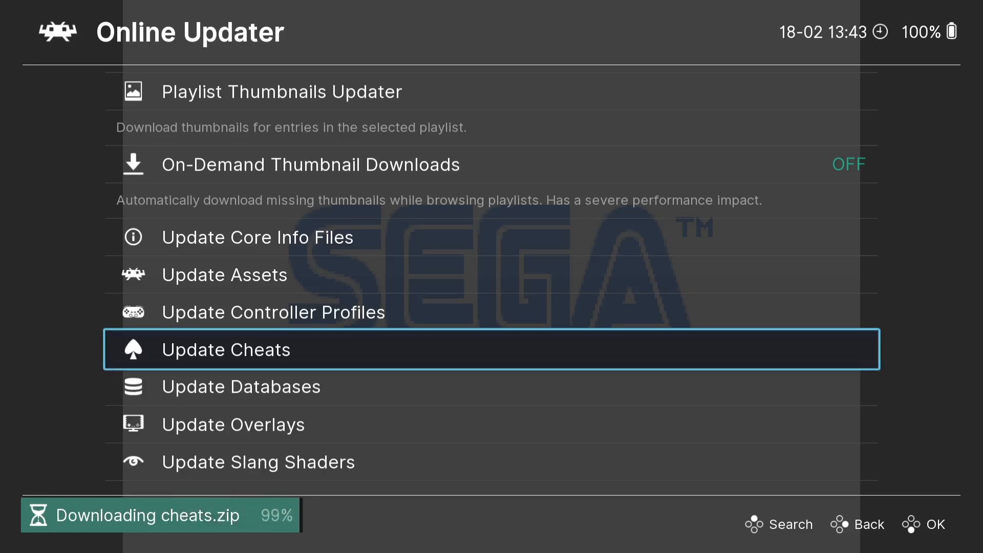
key("Down")
key("Down")
key("Return")
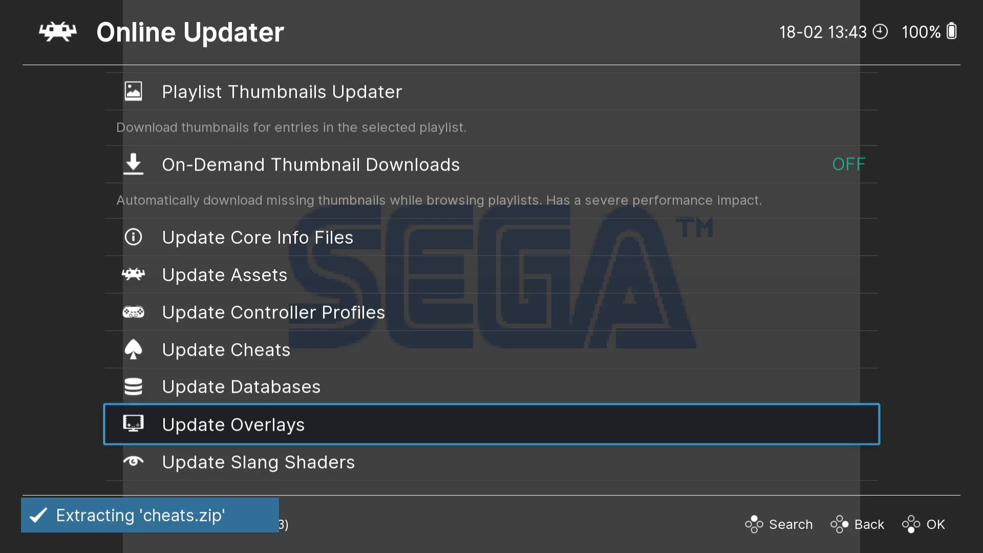
key("Down")
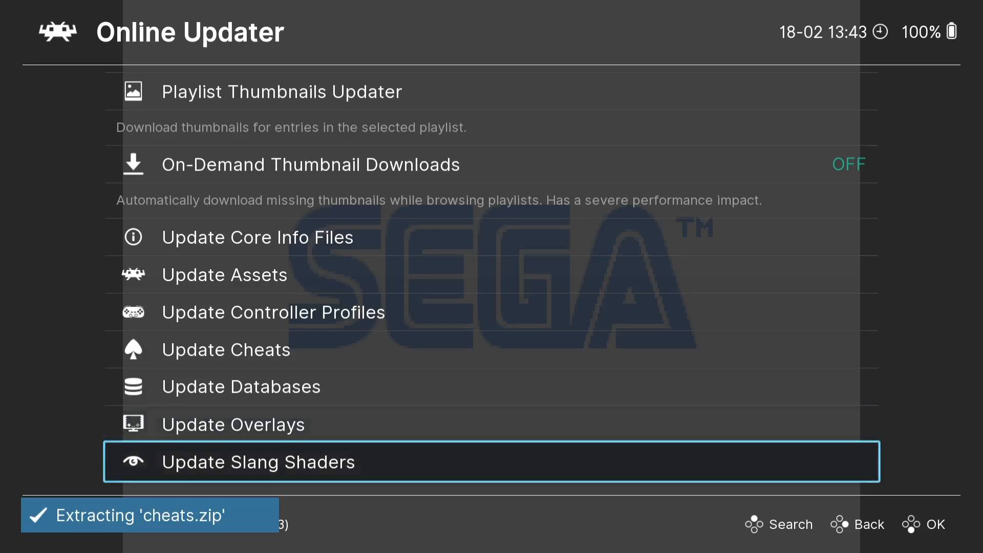
key("Return")
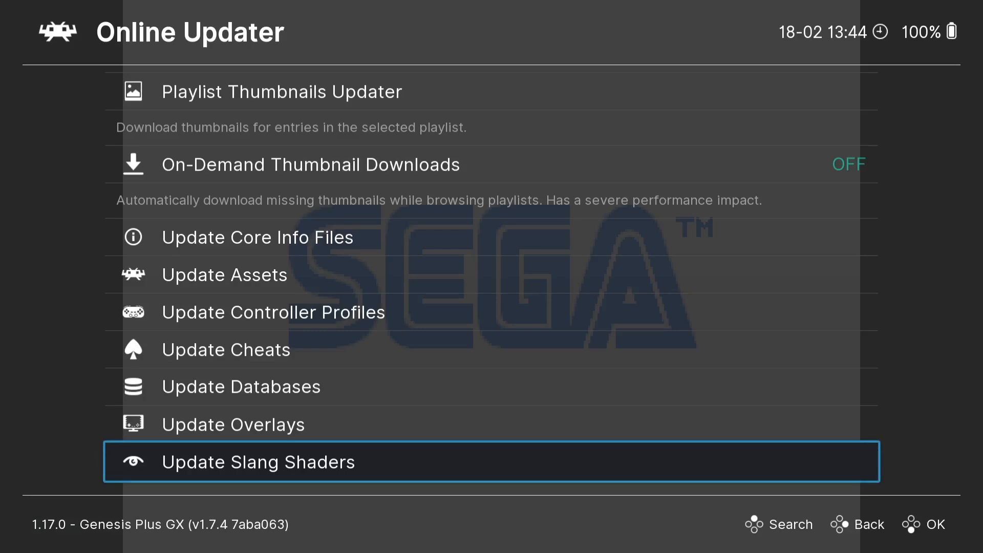
Step: Leave the Online Updater and return to the running game's Quick Menu
key("BackSpace")
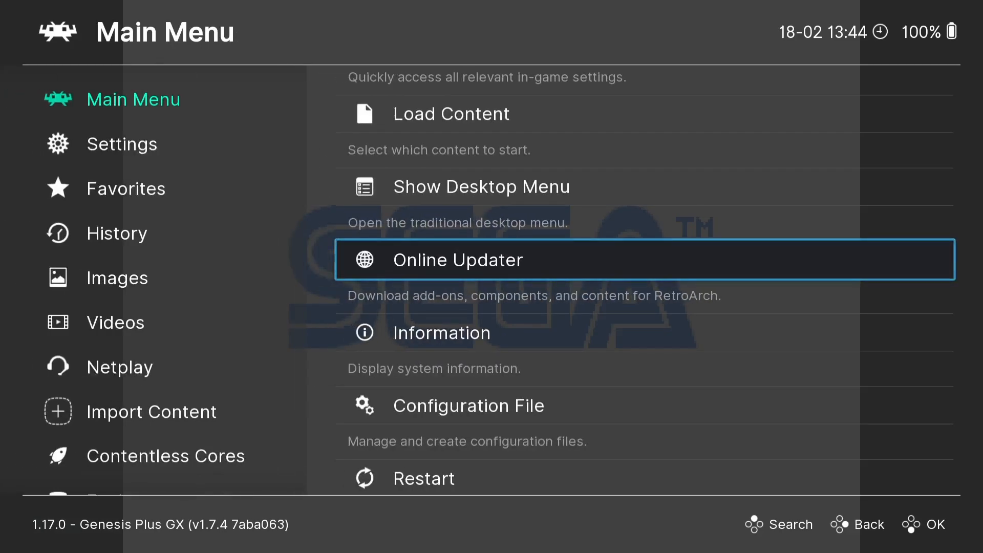
key("Up")
key("Up")
key("Up")
key("Return")
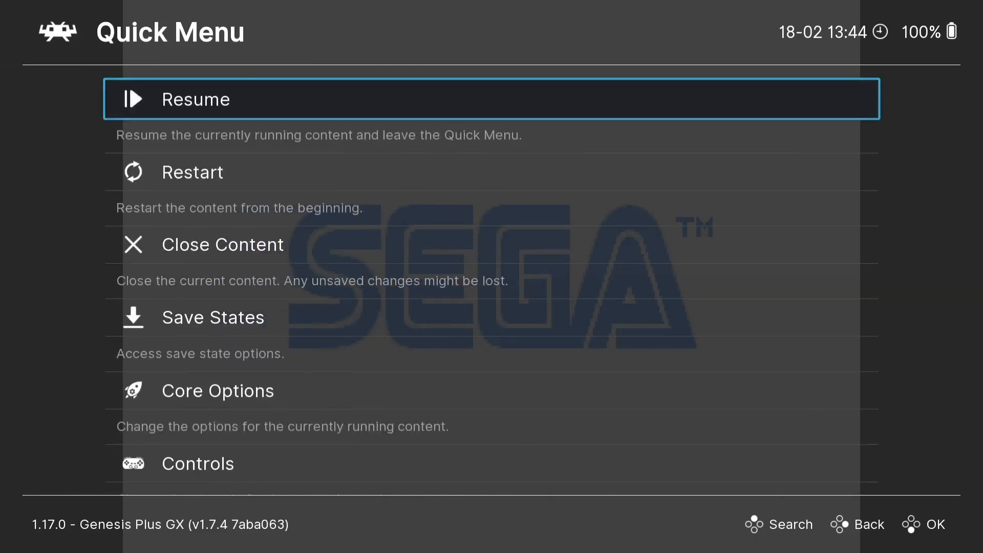
key("Down")
key("Down")
key("Down")
key("Down")
key("Down")
key("Down")
key("Down")
key("Down")
key("Down")
key("Down")
key("Down")
key("Down")
key("Down")
key("Down")
key("Down")
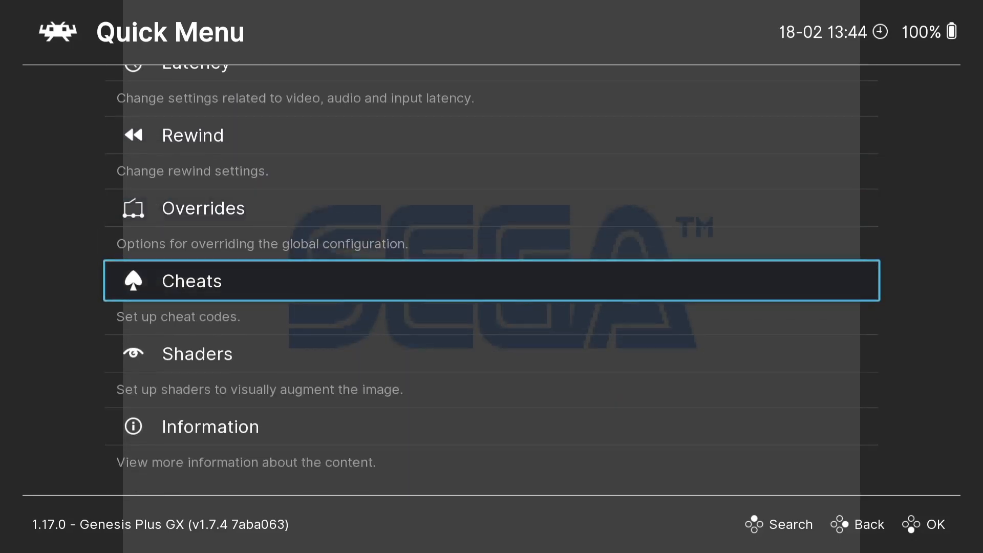
Step: Turn Apply After Toggle ON in Cheats and open Load Cheat File (Replace)
key("Return")
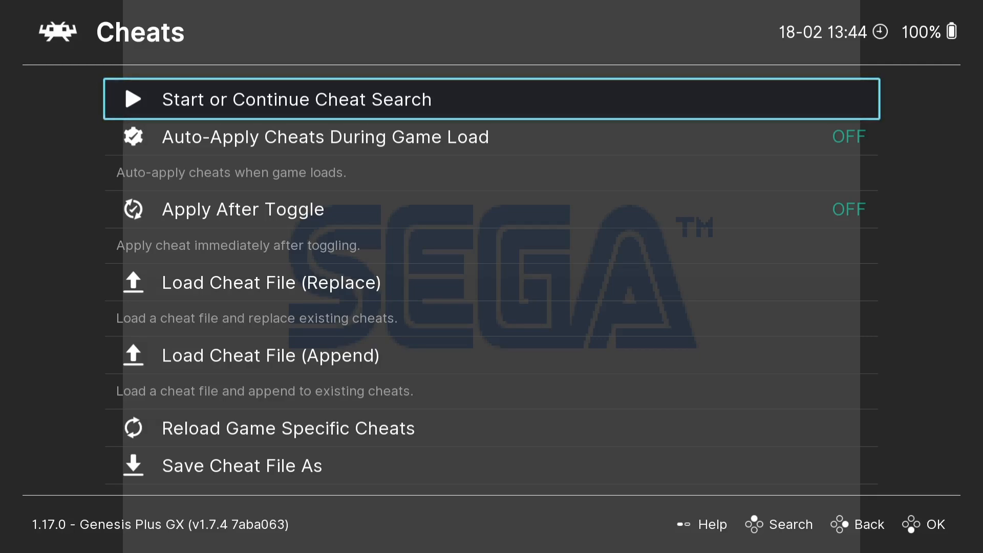
key("Down")
key("Down")
key("Return")
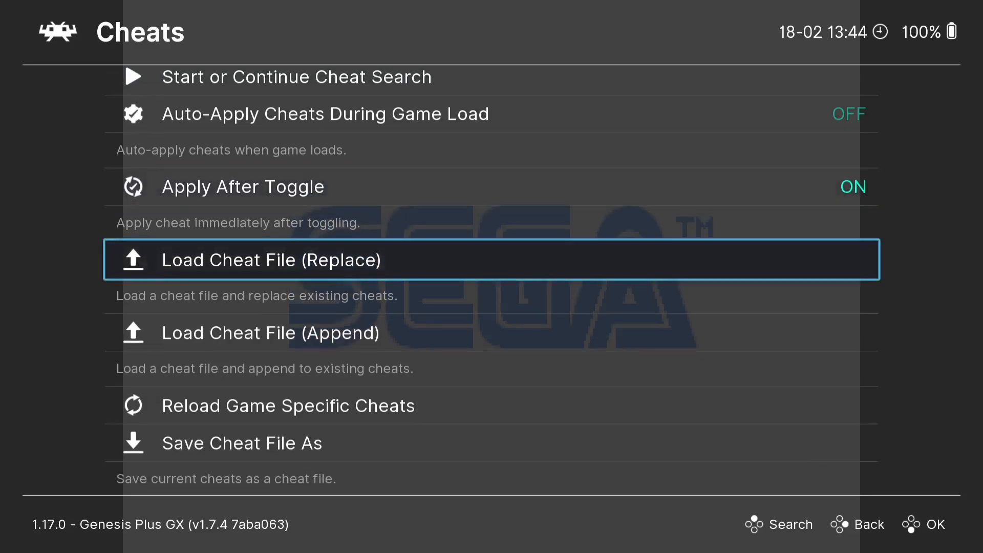
key("Down")
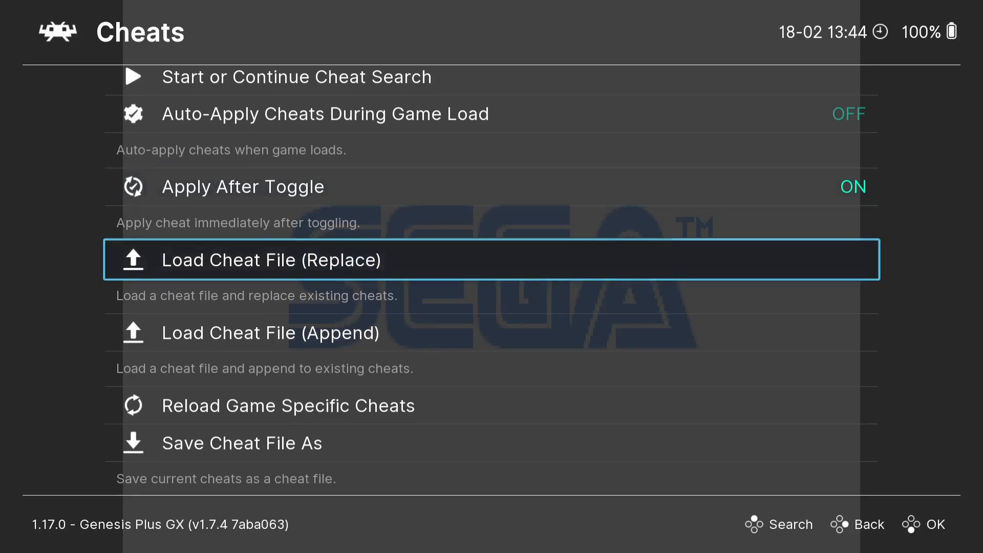
key("Return")
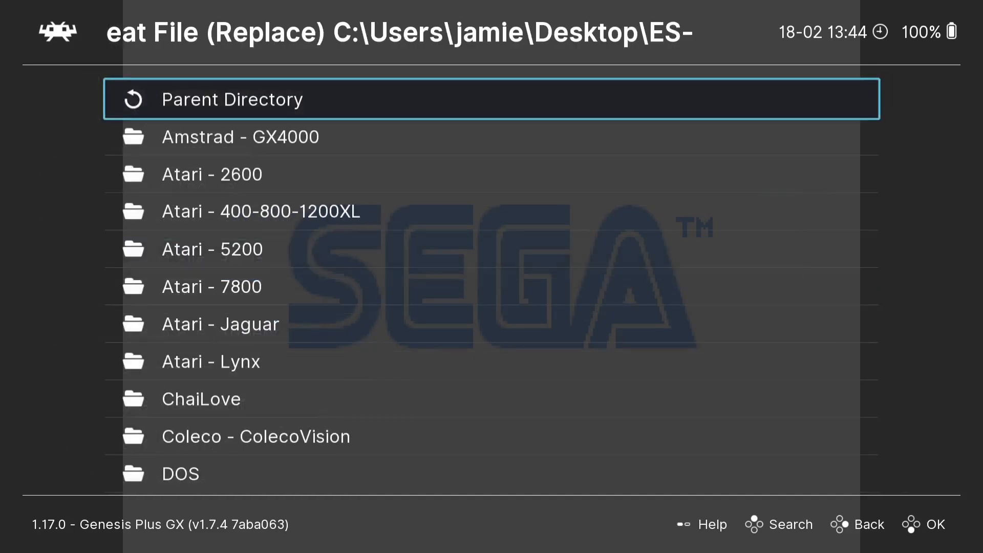
Step: Load Sonic 3 (Europe).cht from the Sega - Mega Drive - Genesis cheat folder
key("Down")
key("Down")
key("Down")
key("Down")
key("Down")
key("Down")
key("Down")
key("Down")
key("Down")
key("Down")
key("Down")
key("Down")
key("Down")
key("Down")
key("Down")
key("Down")
key("Down")
key("Down")
key("Down")
key("Down")
key("Down")
key("Down")
key("Down")
key("Down")
key("Down")
key("Down")
key("Down")
key("Down")
key("Down")
key("Down")
key("Down")
key("Down")
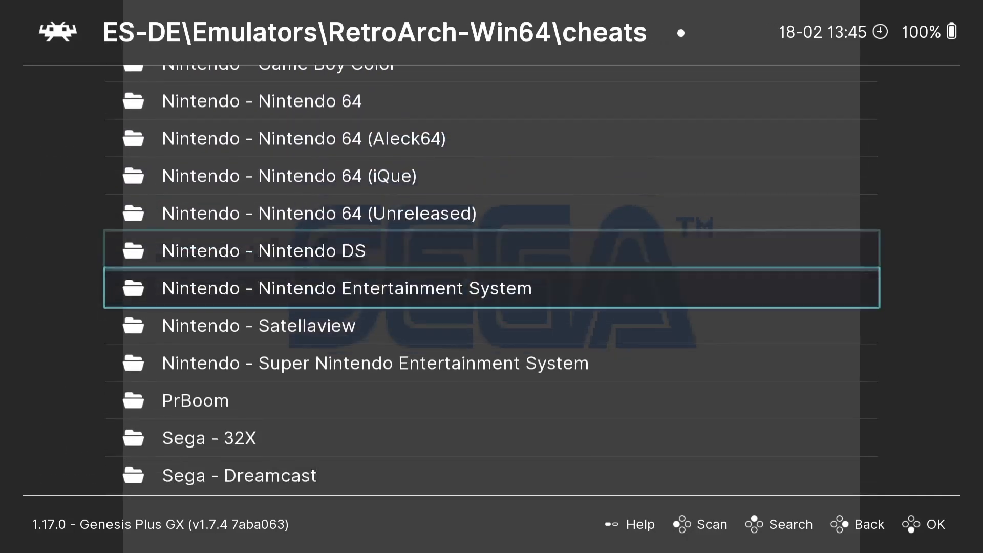
key("Down")
key("Down")
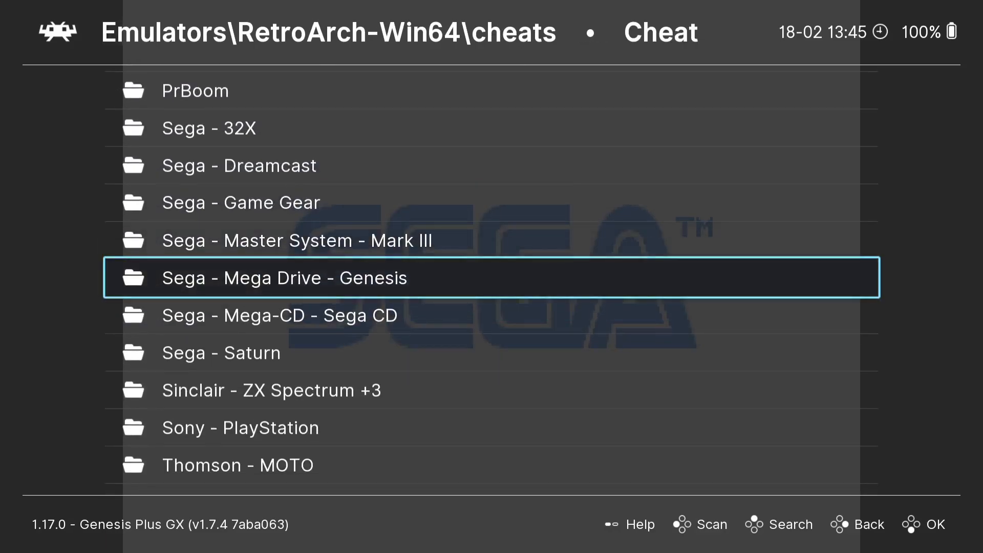
key("Return")
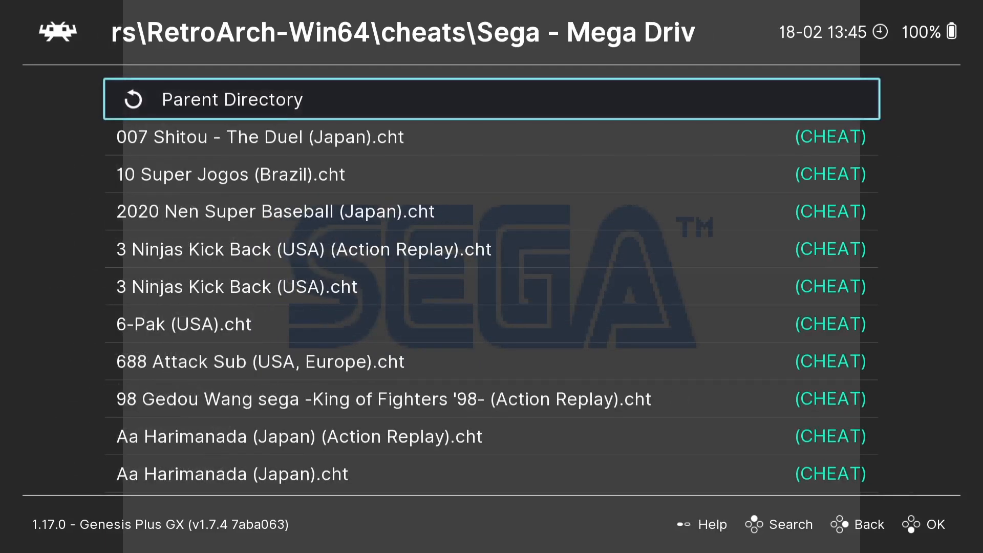
key("Down")
key("Down")
key("Down")
key("Down")
key("Down")
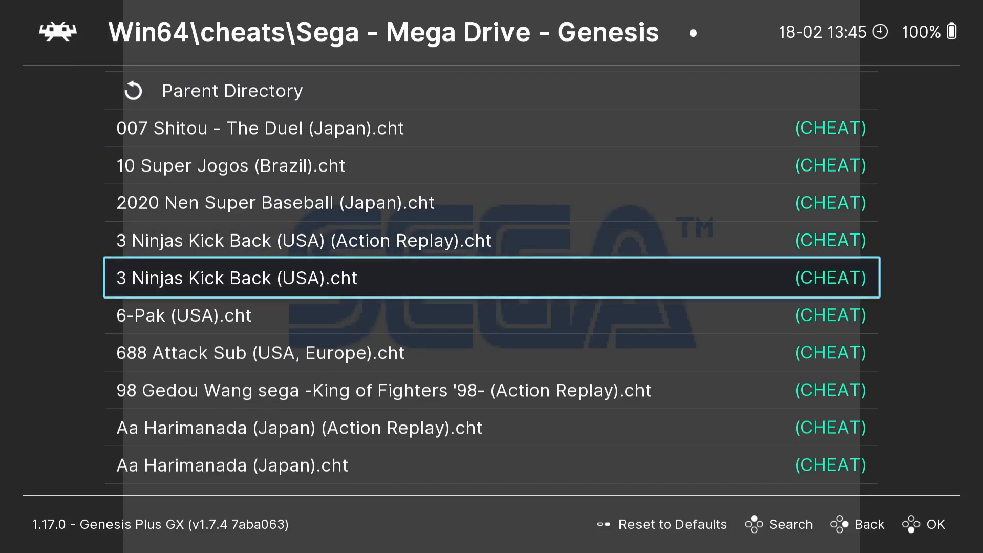
key("Down")
key("Down")
key("Down")
key("Down")
key("Down")
key("Down")
key("Down")
key("Down")
key("Down")
key("Down")
key("Down")
key("Down")
key("Down")
key("Down")
key("Down")
key("Down")
key("Down")
key("Down")
key("Down")
key("Down")
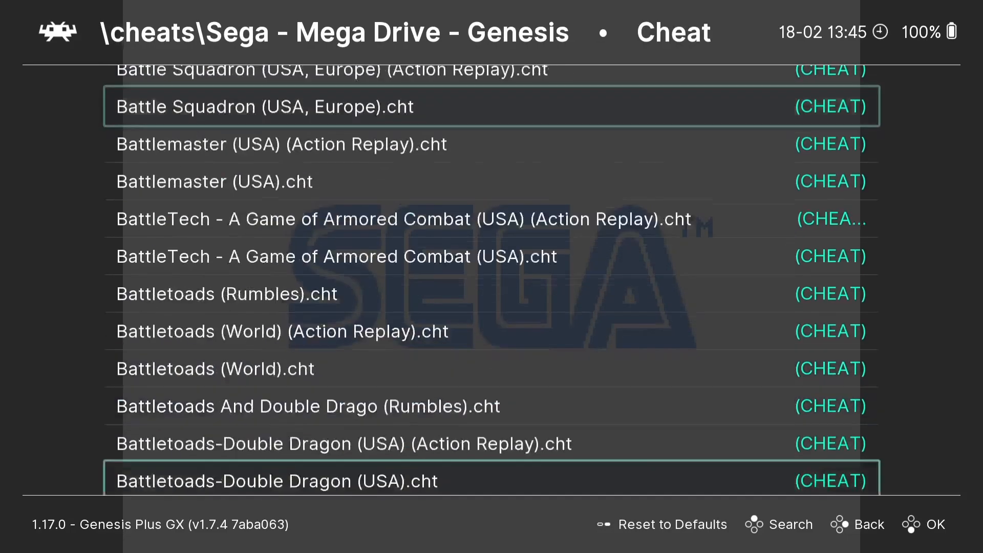
key("Down")
key("Down")
key("Down")
key("Down")
key("Down")
key("Down")
key("Down")
key("Down")
key("Down")
key("Down")
key("Down")
key("Down")
key("Down")
key("Down")
key("Down")
key("Down")
key("Down")
key("Down")
key("Down")
key("Down")
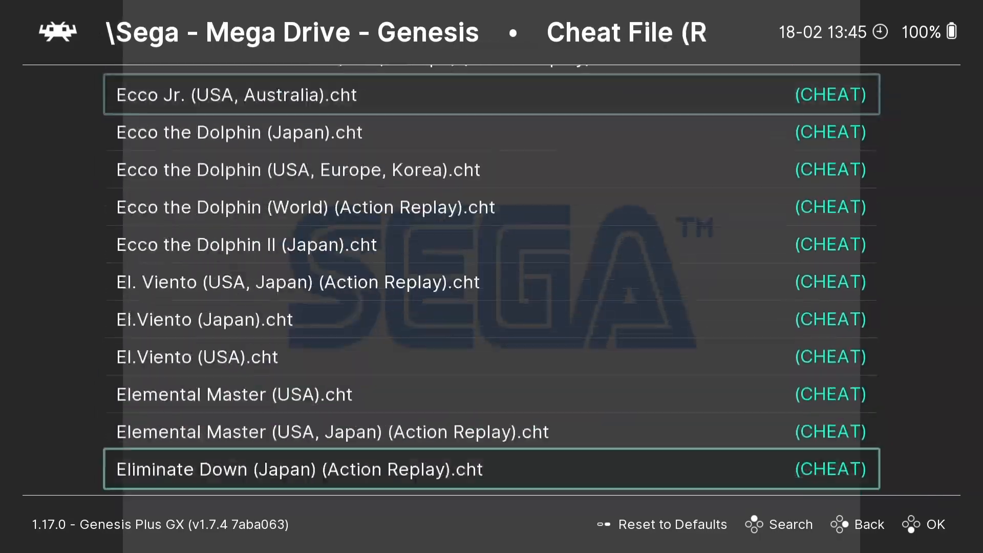
key("Down")
key("Down")
key("Down")
key("Down")
key("Down")
key("Down")
key("Down")
key("Down")
key("Down")
key("Down")
key("Down")
key("Down")
key("Down")
key("Down")
key("Down")
key("Down")
key("Down")
key("Down")
key("Down")
key("Down")
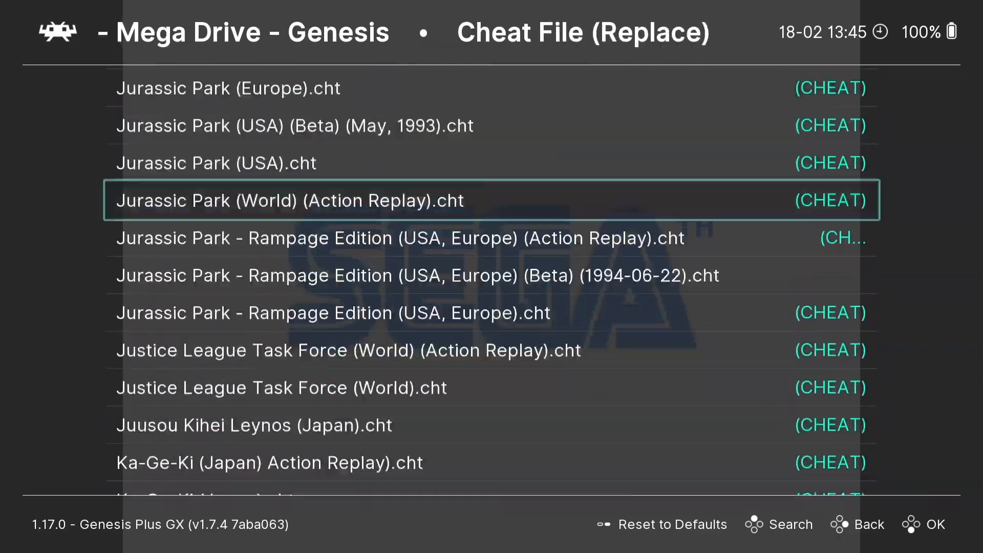
key("Down")
key("Down")
key("Down")
key("Down")
key("Down")
key("Down")
key("Down")
key("Down")
key("Down")
key("Down")
key("Down")
key("Down")
key("Down")
key("Down")
key("Down")
key("Down")
key("Down")
key("Down")
key("Down")
key("Down")
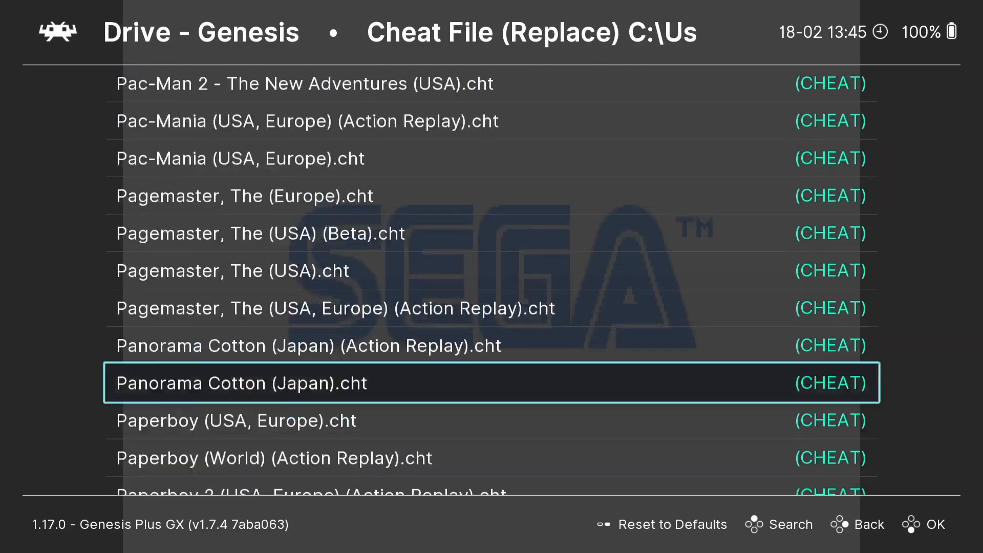
key("Down")
key("Down")
key("Down")
key("Down")
key("Down")
key("Down")
key("Down")
key("Down")
key("Down")
key("Down")
key("Down")
key("Down")
key("Down")
key("Down")
key("Down")
key("Down")
key("Down")
key("Down")
key("Down")
key("Down")
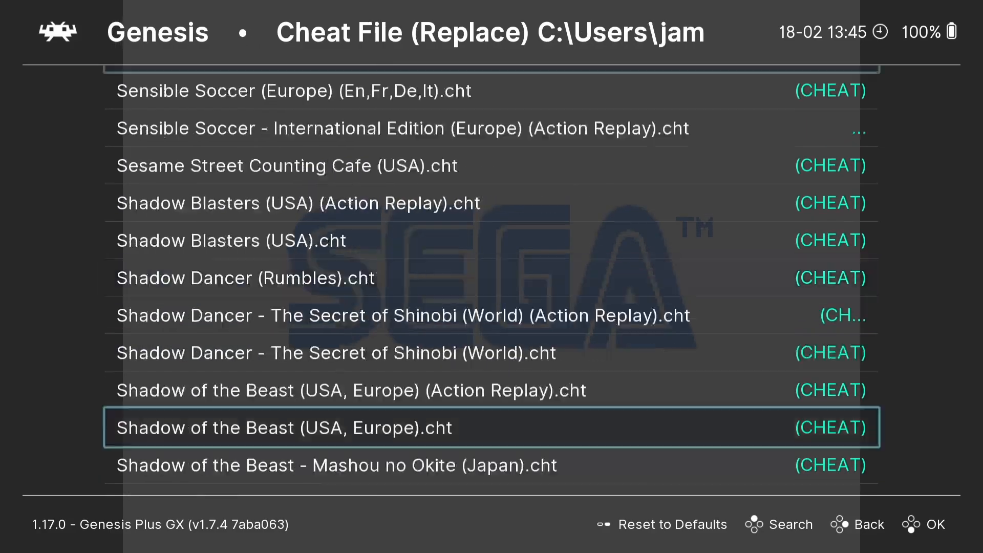
key("Down")
key("Down")
key("Down")
key("Down")
key("Down")
key("Down")
key("Down")
key("Down")
key("Down")
key("Down")
key("Down")
key("Down")
key("Down")
key("Down")
key("Down")
key("Down")
key("Down")
key("Down")
key("Down")
key("Down")
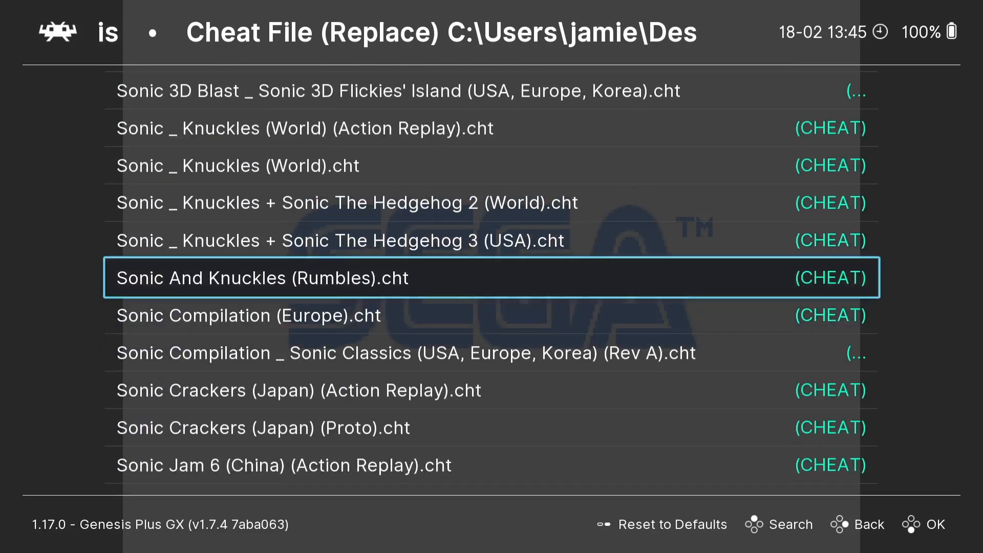
key("Up")
key("Up")
key("Up")
key("Up")
key("Up")
key("Up")
key("Up")
key("Up")
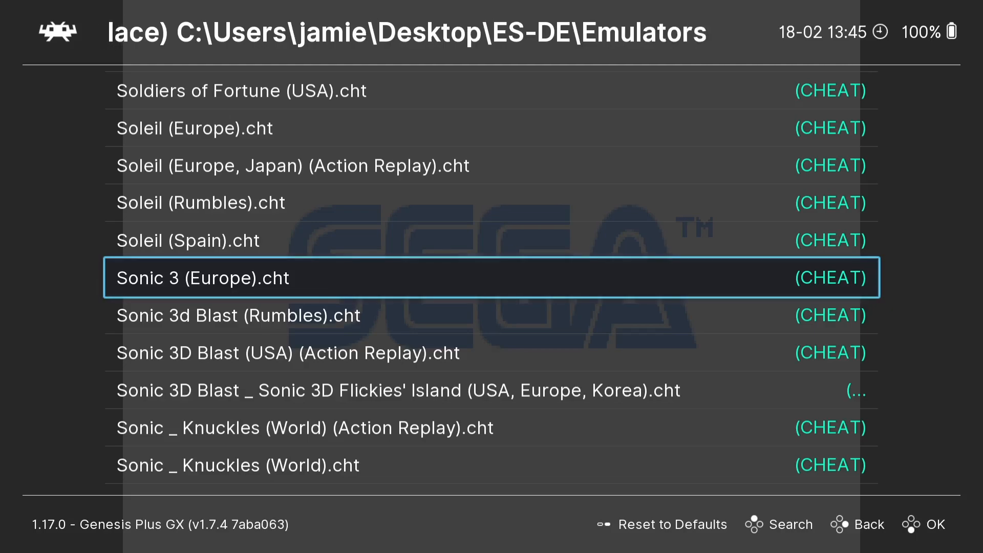
key("Return")
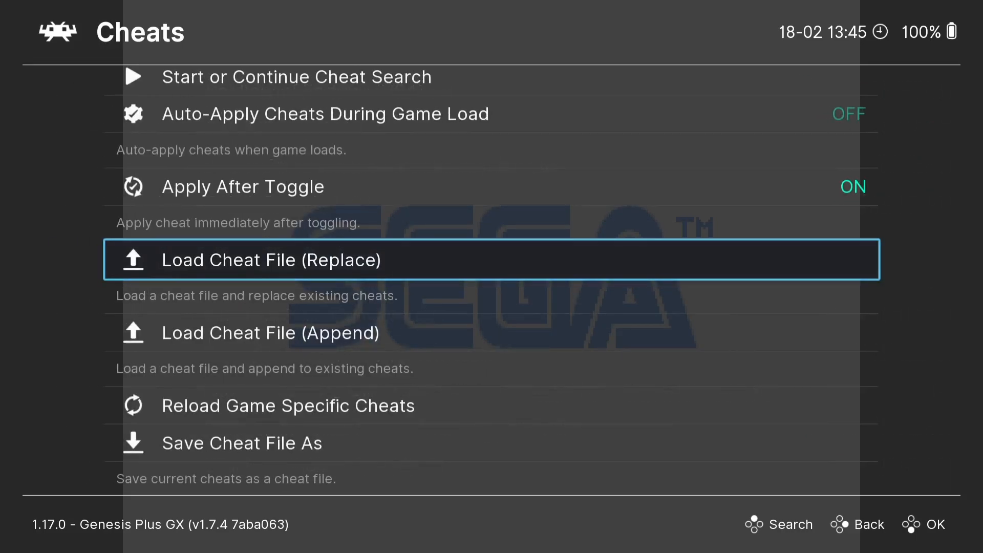
Step: Enable the Untouchable Sonic and Tails cheat
key("Down")
key("Down")
key("Down")
key("Down")
key("Down")
key("Down")
key("Down")
key("Down")
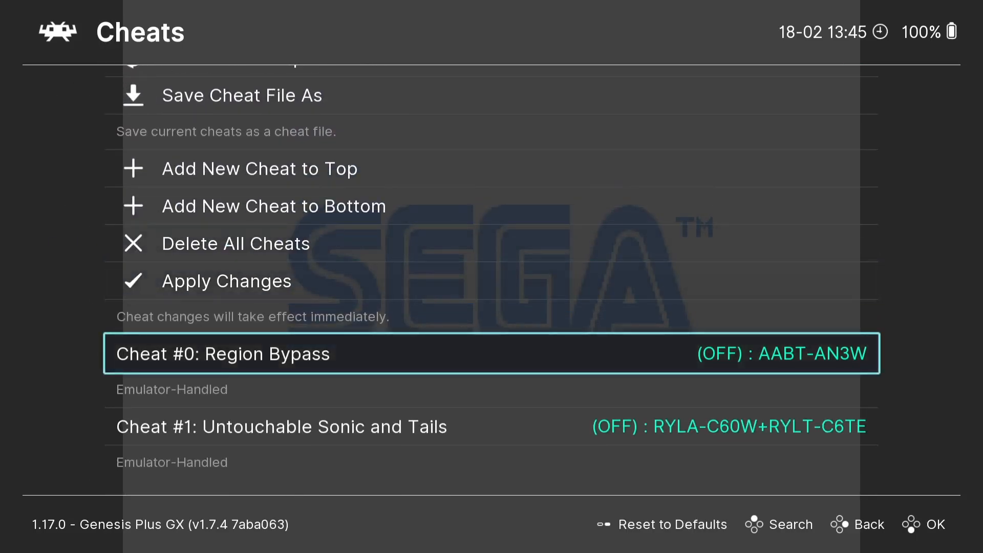
key("Down")
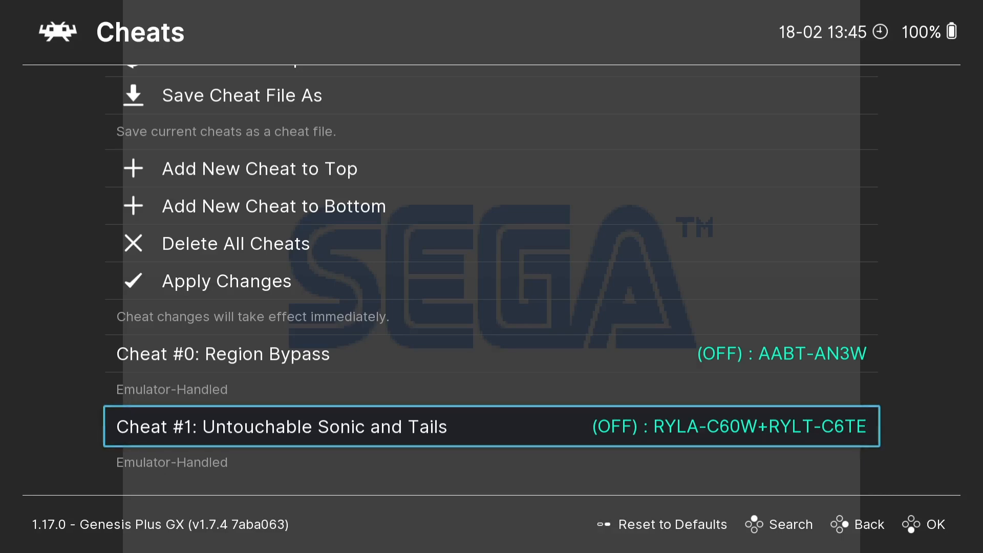
key("Return")
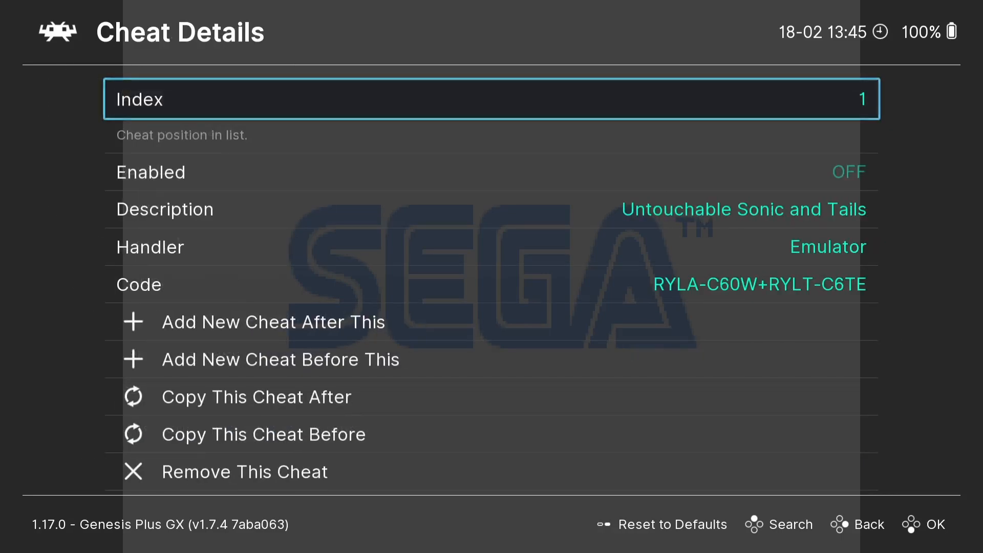
key("Down")
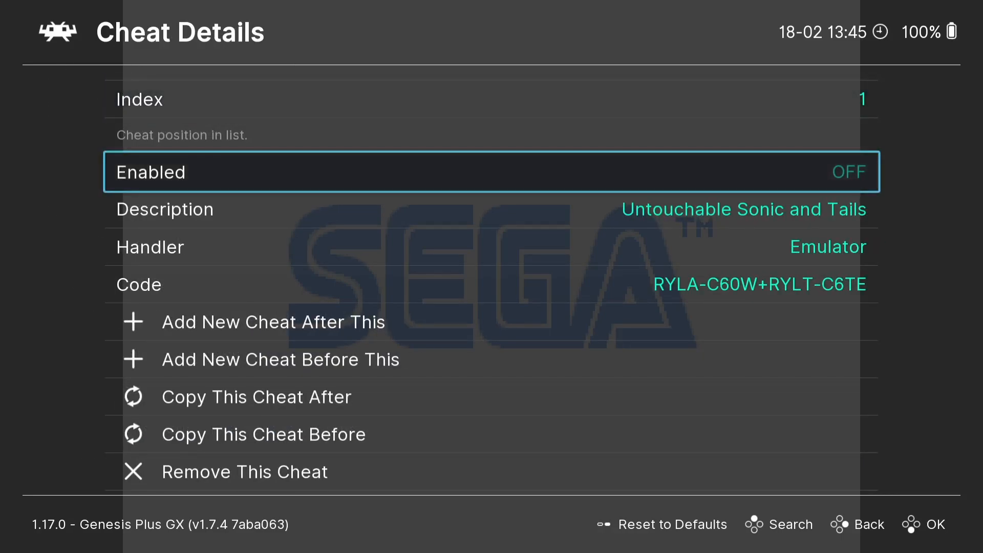
key("Return")
Step: Apply the cheat changes and go back to the Quick Menu
key("BackSpace")
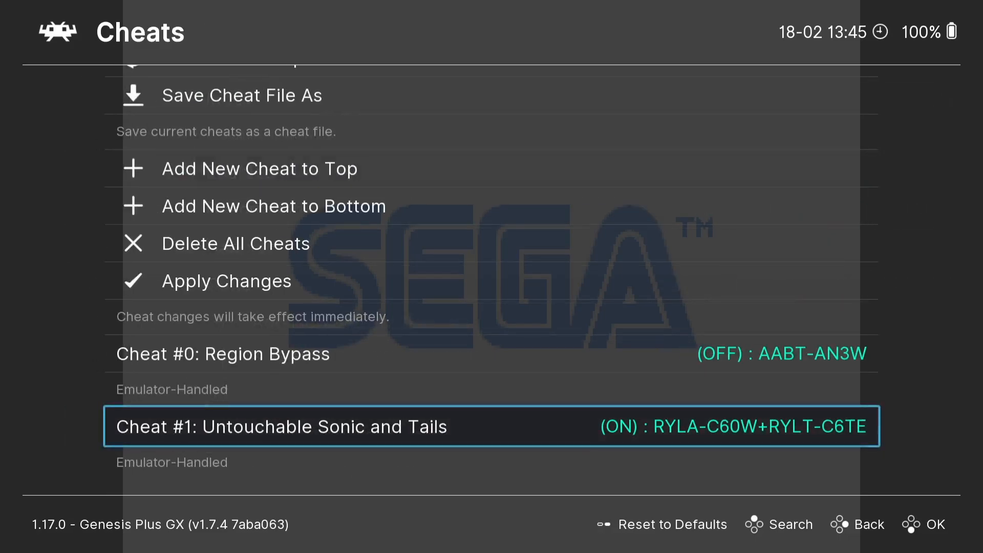
key("Up")
key("Up")
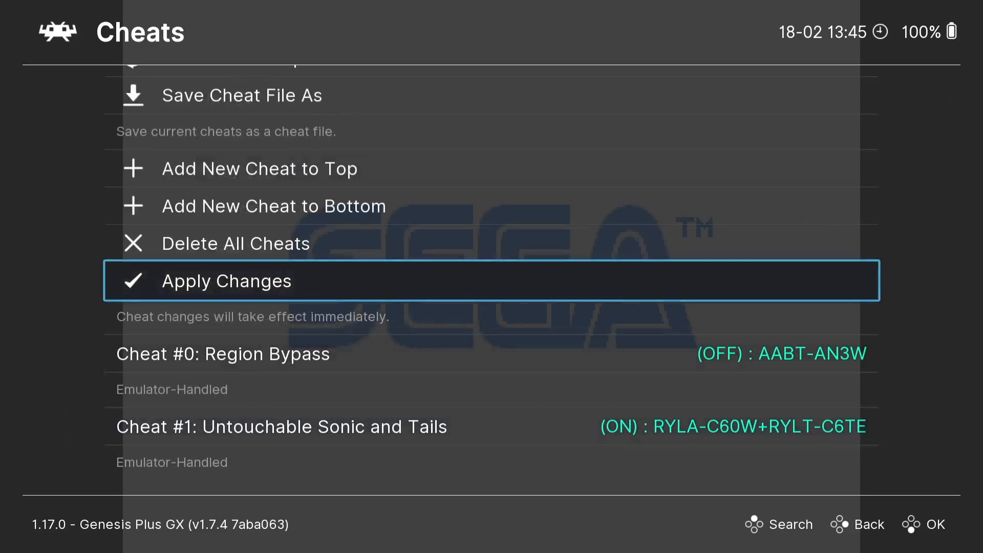
key("Return")
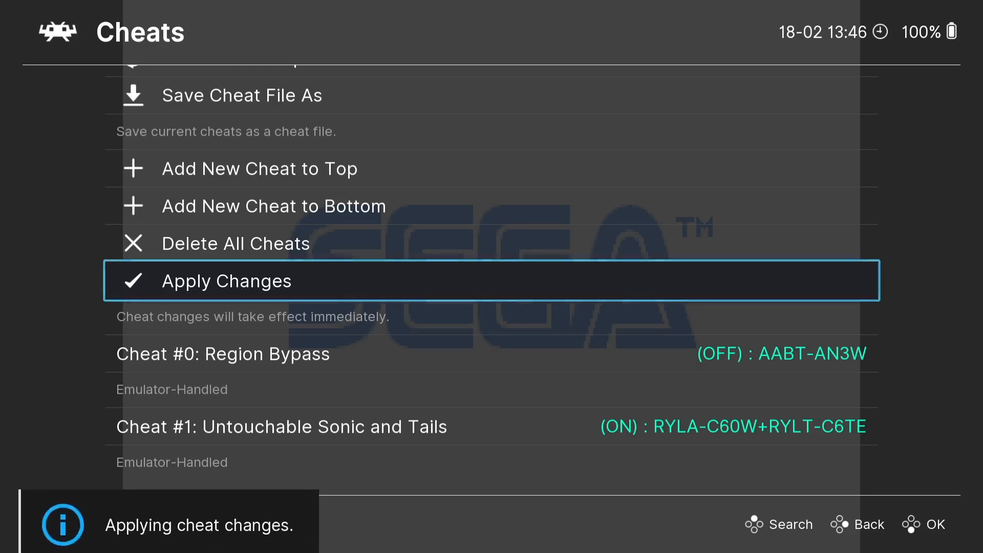
key("BackSpace")
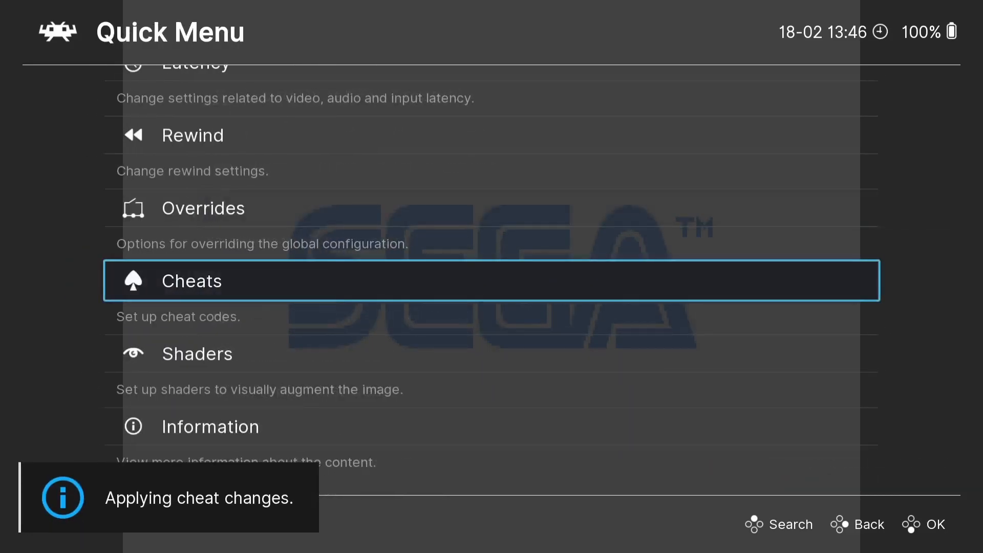
key("BackSpace")
key("Return")
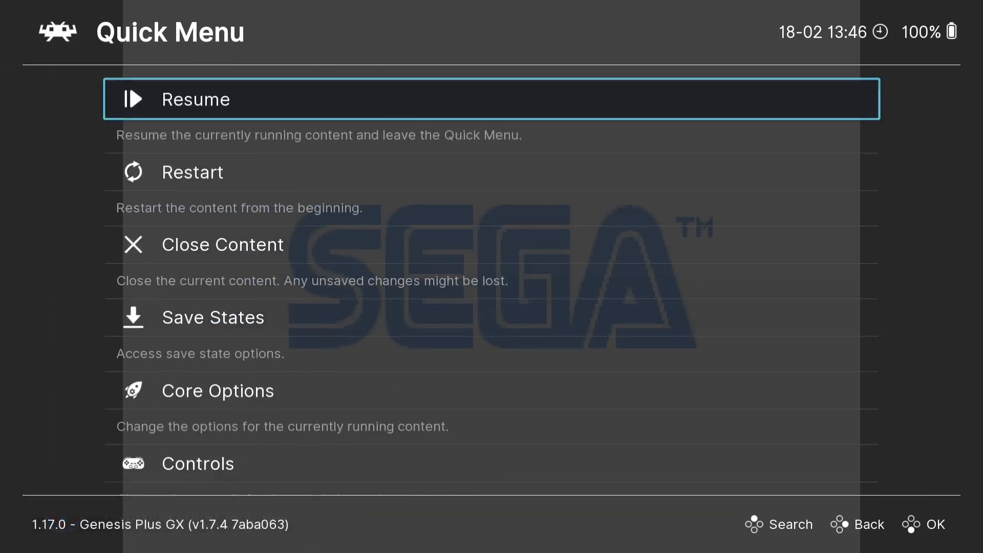
Step: Resume Sonic 3 and land on spikes to confirm the invincibility cheat holds
key("Return")
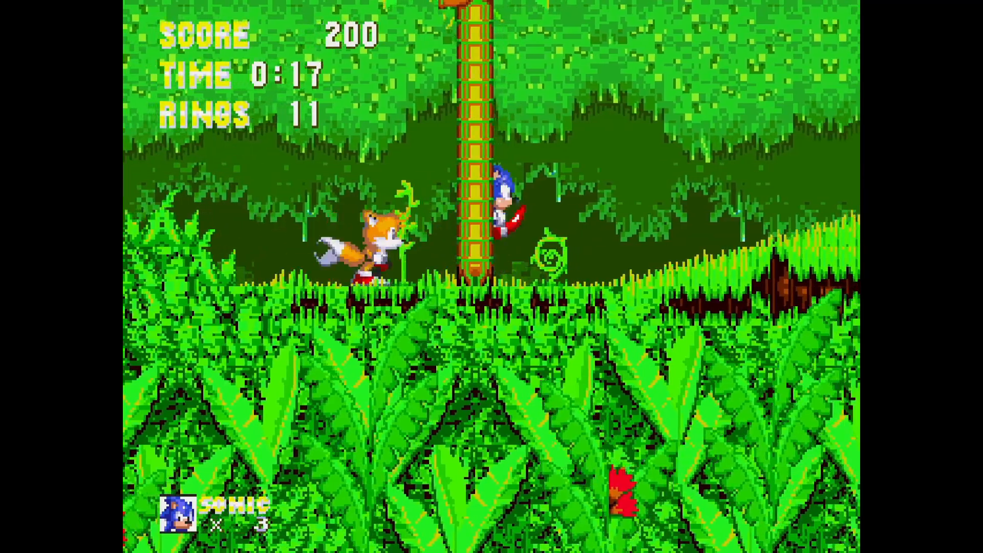
key("z")
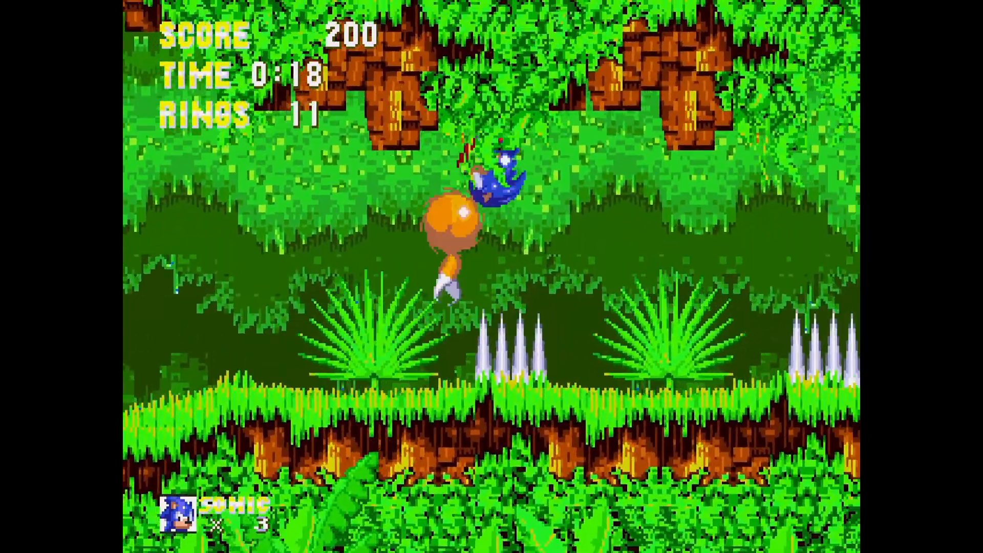
key("z")
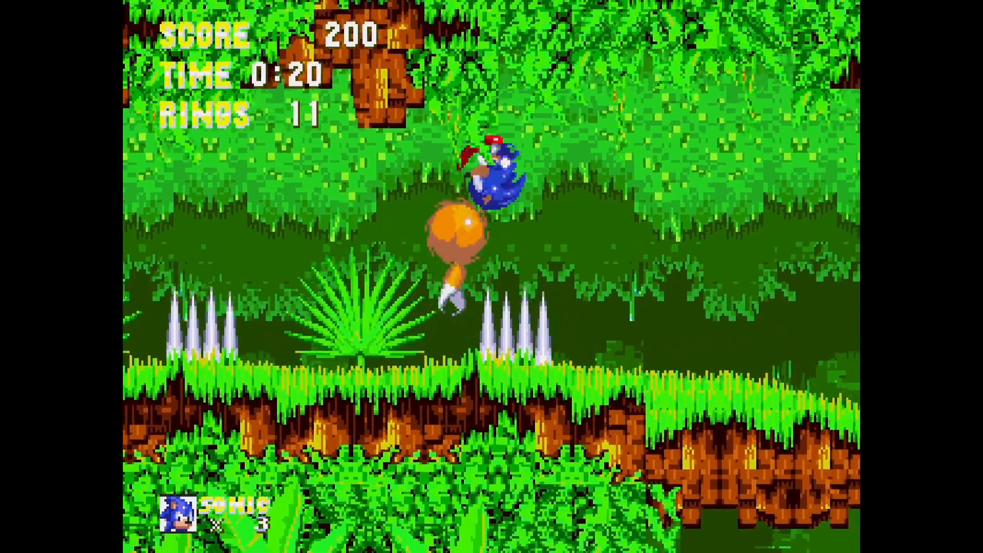
Step: Quit RetroArch from the main menu, returning to Sonic 3 in the ES-DE list
key("F1")
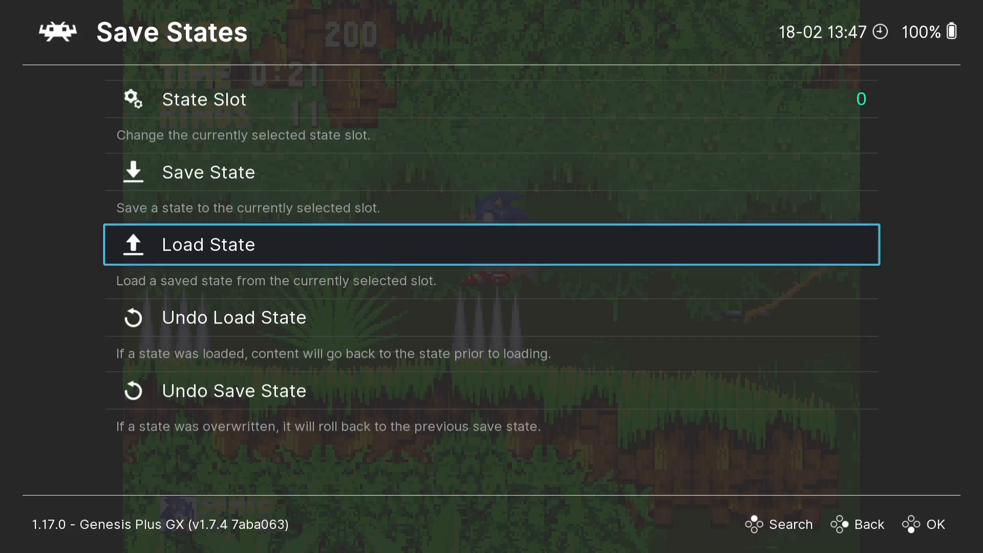
key("BackSpace")
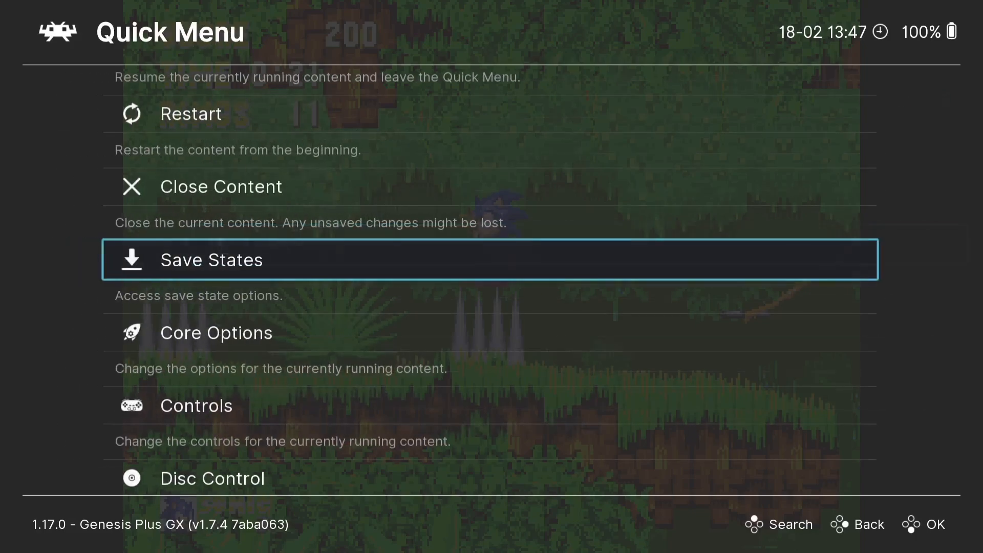
key("BackSpace")
key("Down")
key("Down")
key("Down")
key("Down")
key("Down")
key("Down")
key("Down")
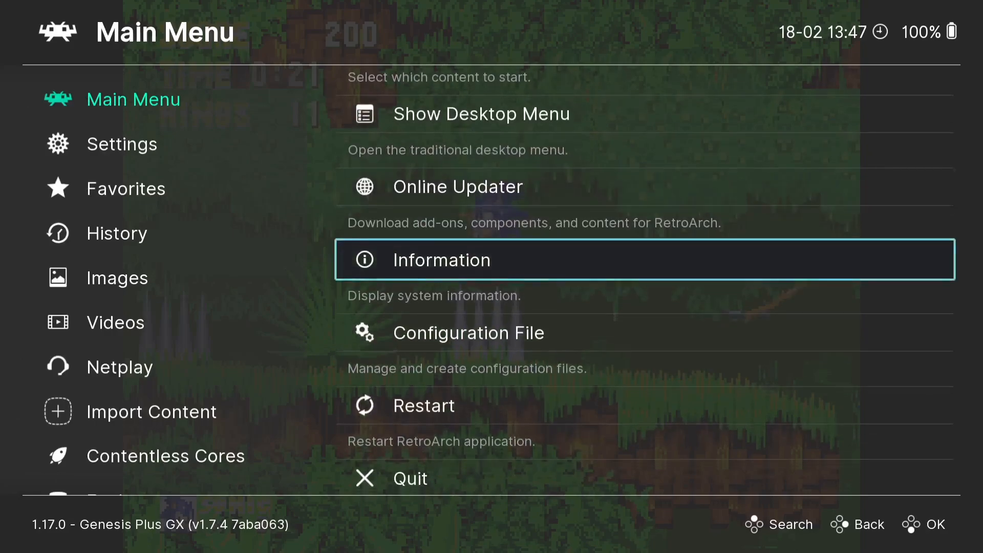
key("Return")
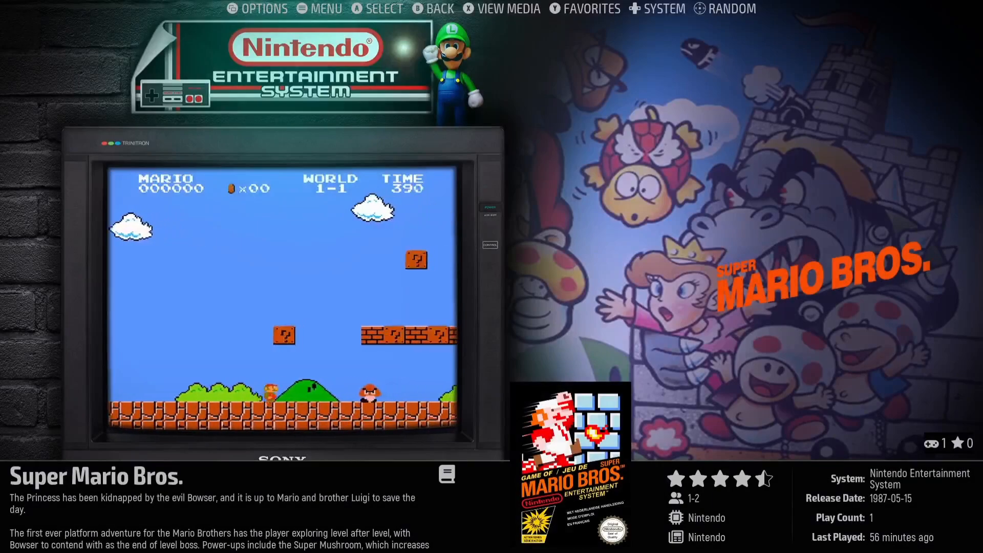
Step: Launch Super Mario Bros. from the NES list and bring up RetroArch's Quick Menu over it
key("Return")
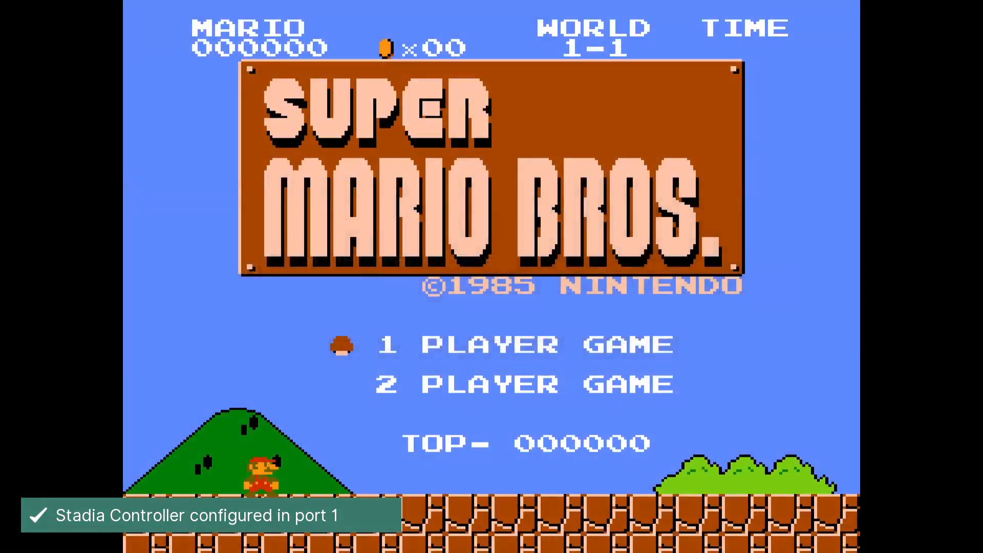
key("F1")
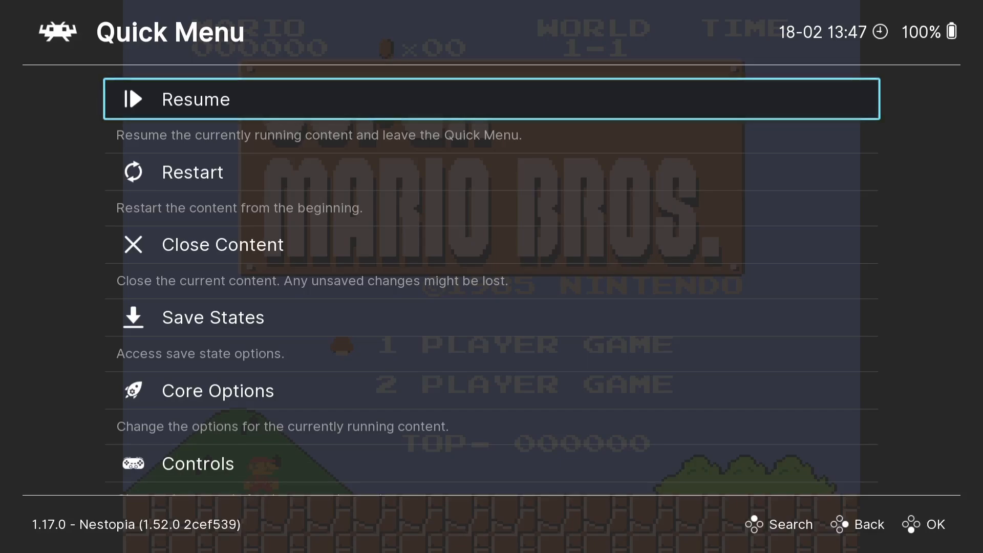
Step: Go to Quick Menu > Cheats > Load Cheat File (Replace) to browse cheat files
key("Down")
key("Down")
key("Down")
key("Down")
key("Down")
key("Down")
key("Down")
key("Down")
key("Down")
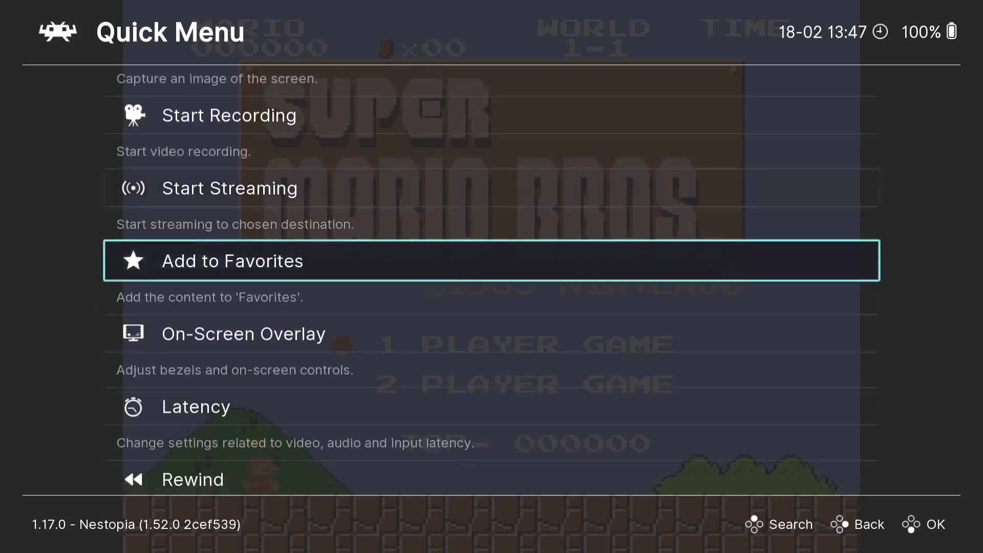
key("Down")
key("Down")
key("Down")
key("Down")
key("Down")
key("Return")
key("Down")
key("Down")
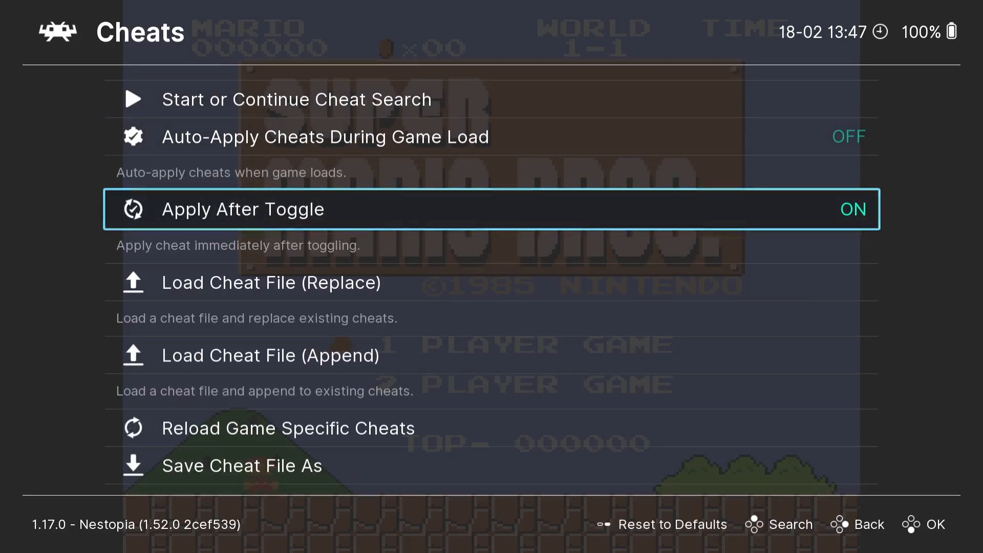
key("Down")
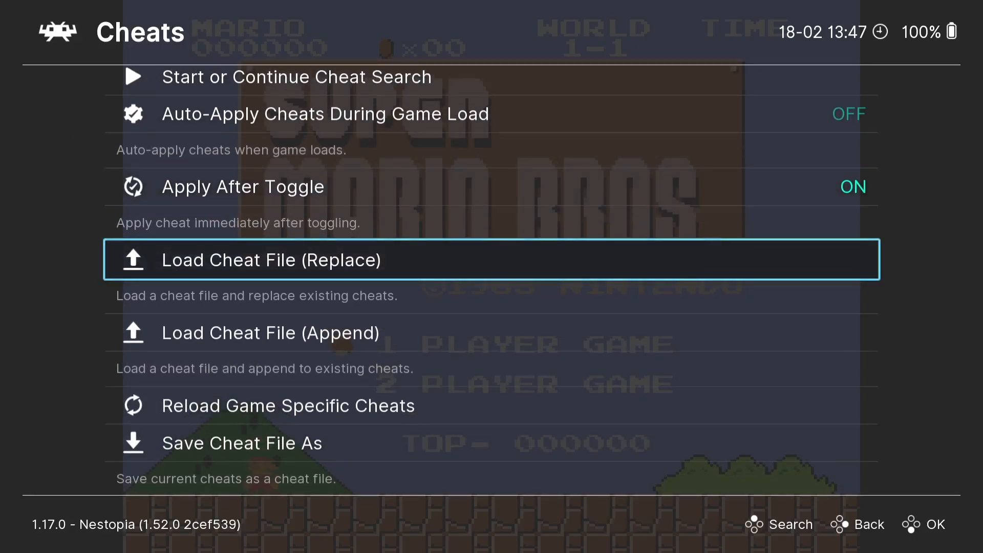
key("Return")
Step: Load Super Mario Bros. (Europe).cht from the Nintendo Entertainment System cheats folder
key("Down")
key("Down")
key("Down")
key("Down")
key("Down")
key("Down")
key("Down")
key("Down")
key("Down")
key("Down")
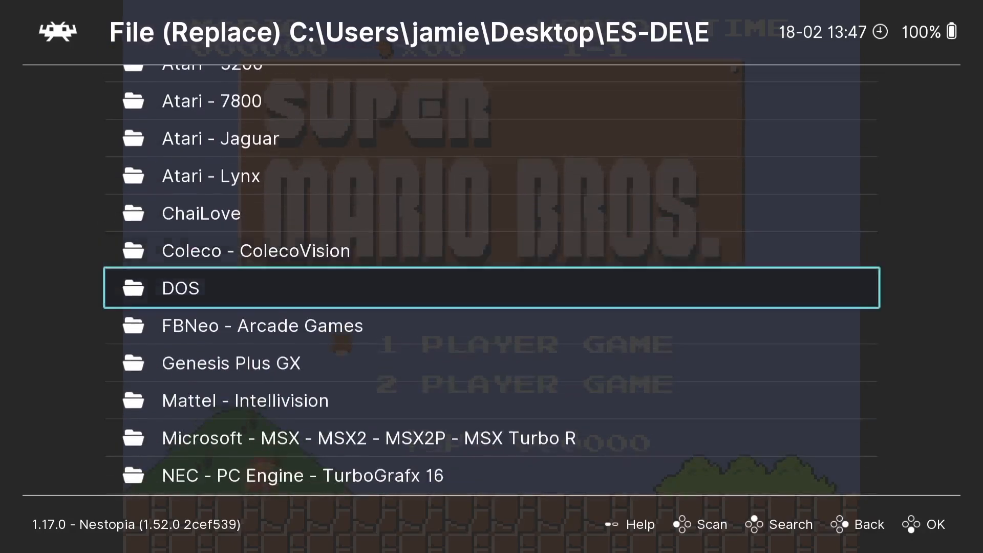
key("Down")
key("Down")
key("Down")
key("Down")
key("Down")
key("Down")
key("Down")
key("Down")
key("Down")
key("Down")
key("Down")
key("Down")
key("Down")
key("Down")
key("Down")
key("Up")
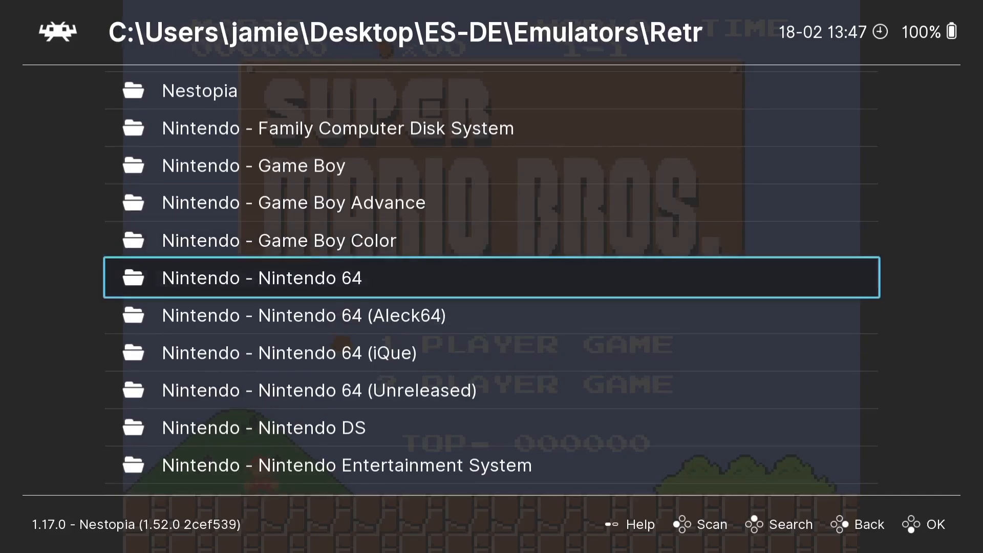
key("Return")
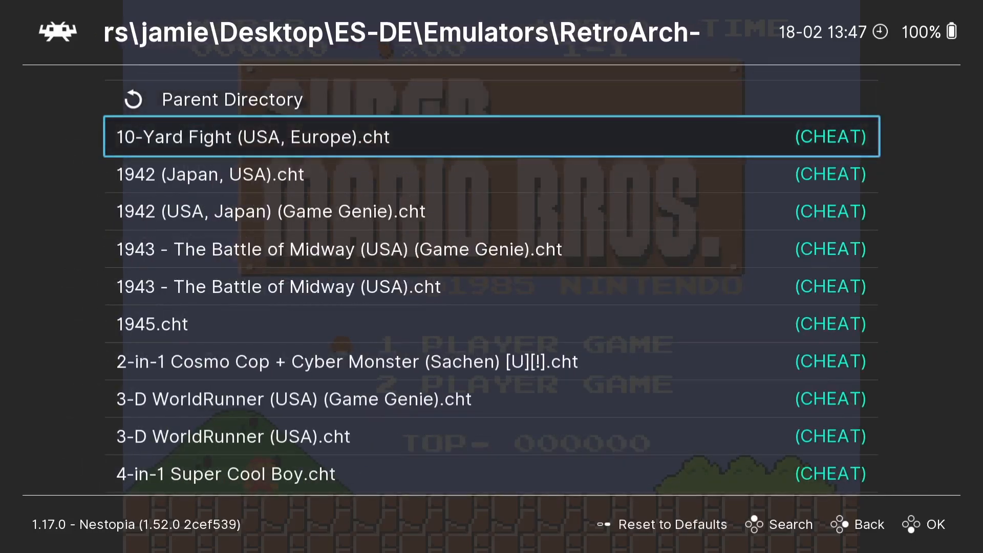
key("Down")
key("Down")
key("Down")
key("Down")
key("Down")
key("Down")
key("Down")
key("Down")
key("Down")
key("Down")
key("Down")
key("Down")
key("Down")
key("Down")
key("Down")
key("Down")
key("Down")
key("Down")
key("Down")
key("Down")
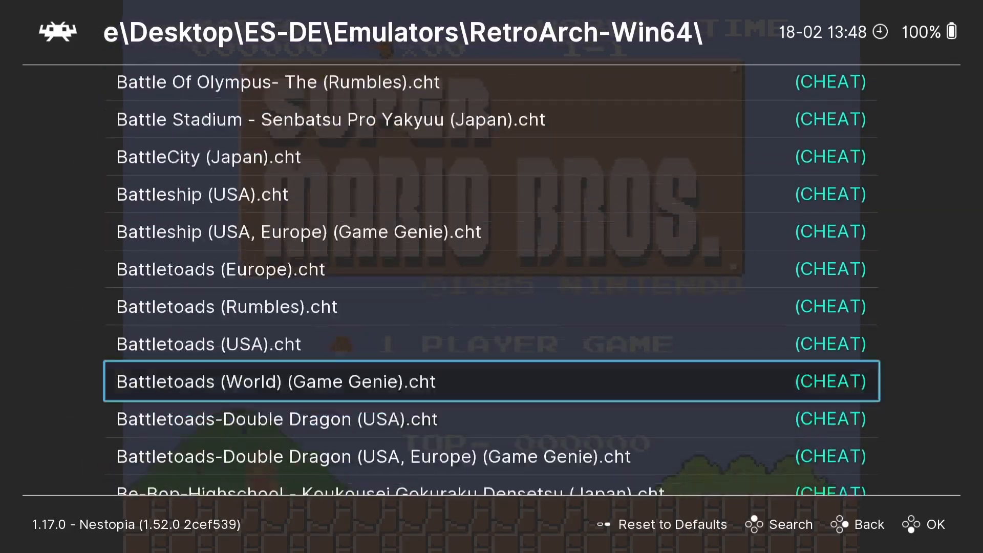
key("Down")
key("Down")
key("Down")
key("Down")
key("Down")
key("Down")
key("Down")
key("Down")
key("Down")
key("Down")
key("Down")
key("Down")
key("Down")
key("Down")
key("Down")
key("Down")
key("Down")
key("Down")
key("Down")
key("Down")
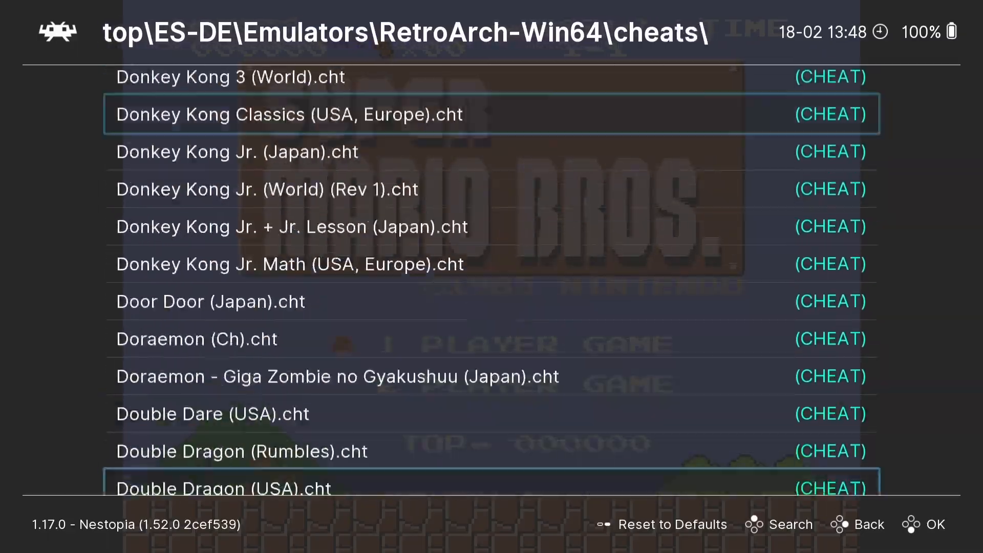
key("Down")
key("Down")
key("Down")
key("Down")
key("Down")
key("Down")
key("Down")
key("Down")
key("Down")
key("Down")
key("Down")
key("Down")
key("Down")
key("Down")
key("Down")
key("Down")
key("Down")
key("Down")
key("Down")
key("Down")
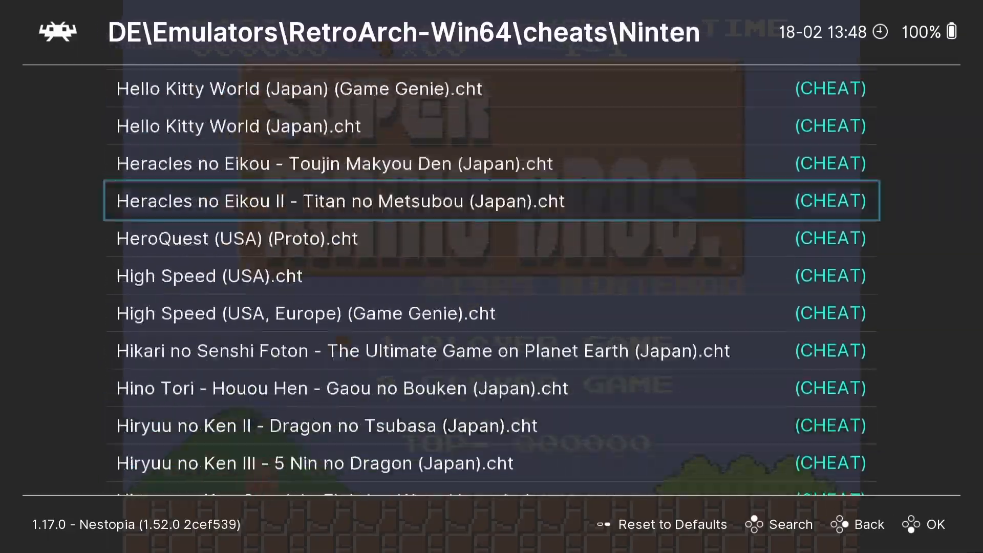
key("Down")
key("Down")
key("Down")
key("Down")
key("Down")
key("Down")
key("Down")
key("Down")
key("Down")
key("Down")
key("Down")
key("Down")
key("Down")
key("Down")
key("Down")
key("Down")
key("Down")
key("Down")
key("Down")
key("Down")
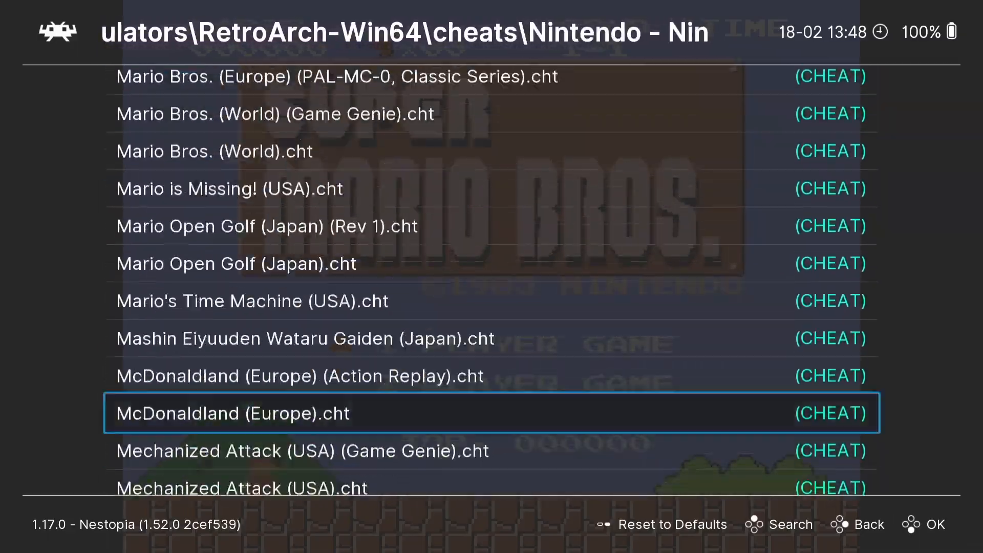
key("Down")
key("Down")
key("Down")
key("Down")
key("Down")
key("Down")
key("Down")
key("Down")
key("Down")
key("Down")
key("Down")
key("Down")
key("Down")
key("Down")
key("Down")
key("Down")
key("Down")
key("Down")
key("Down")
key("Down")
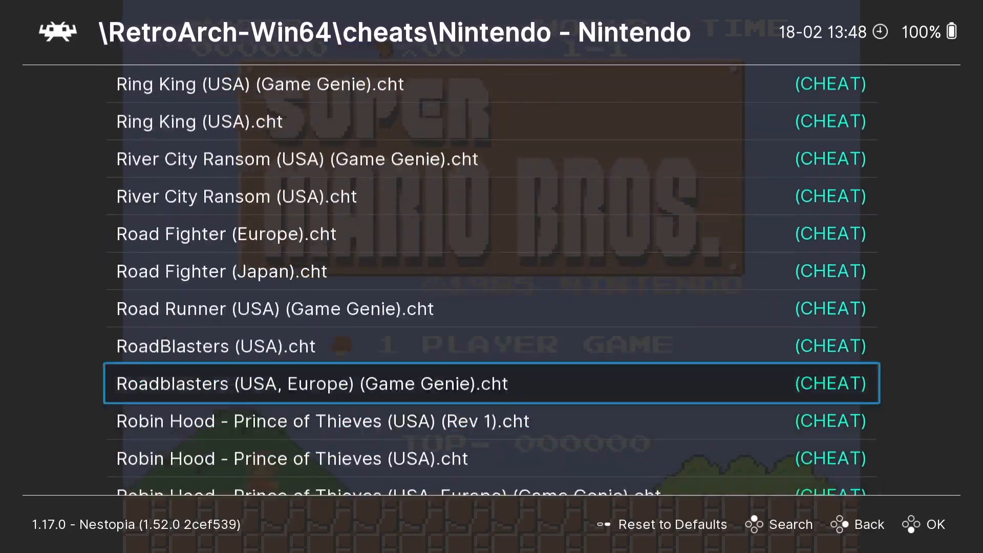
key("Down")
key("Down")
key("Down")
key("Down")
key("Down")
key("Down")
key("Down")
key("Down")
key("Down")
key("Down")
key("Down")
key("Down")
key("Down")
key("Down")
key("Down")
key("Down")
key("Down")
key("Down")
key("Down")
key("Down")
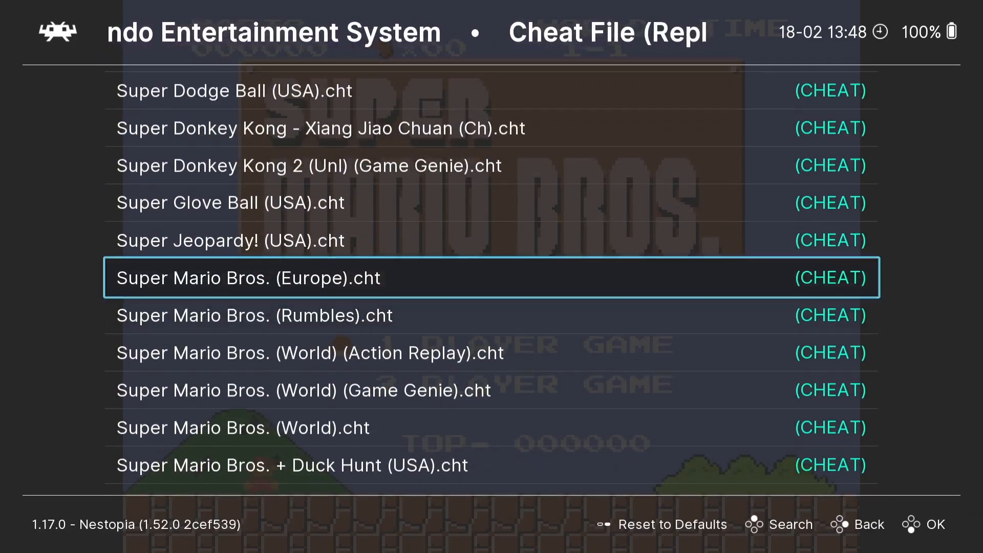
key("Return")
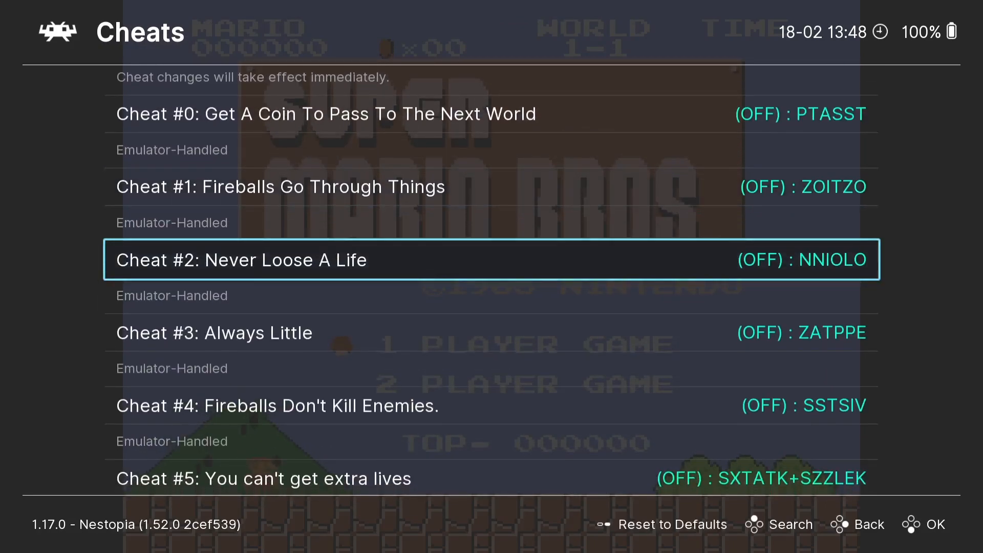
Step: Open Cheat #0's details, resume World 1-1 play, then pause back into the Quick Menu
key("Up")
key("Up")
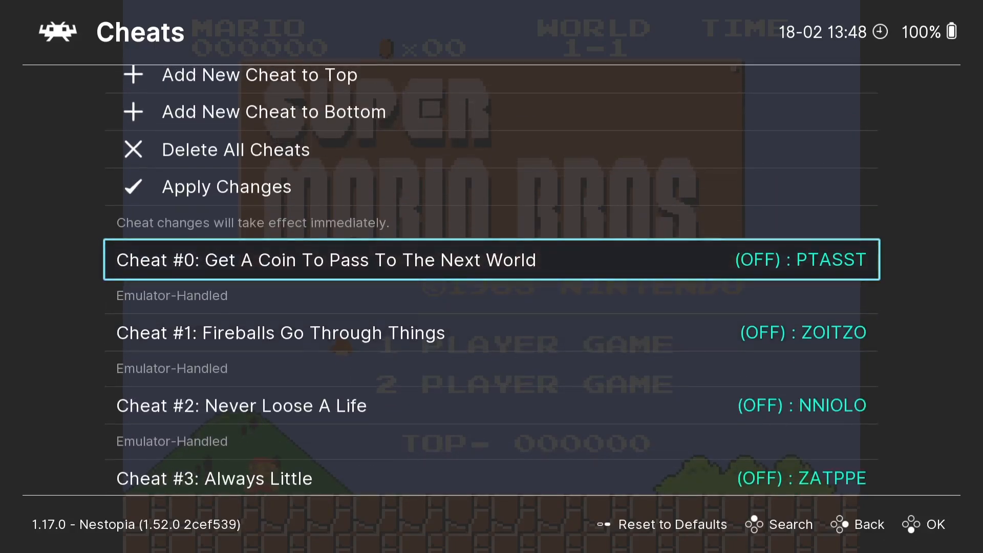
key("Return")
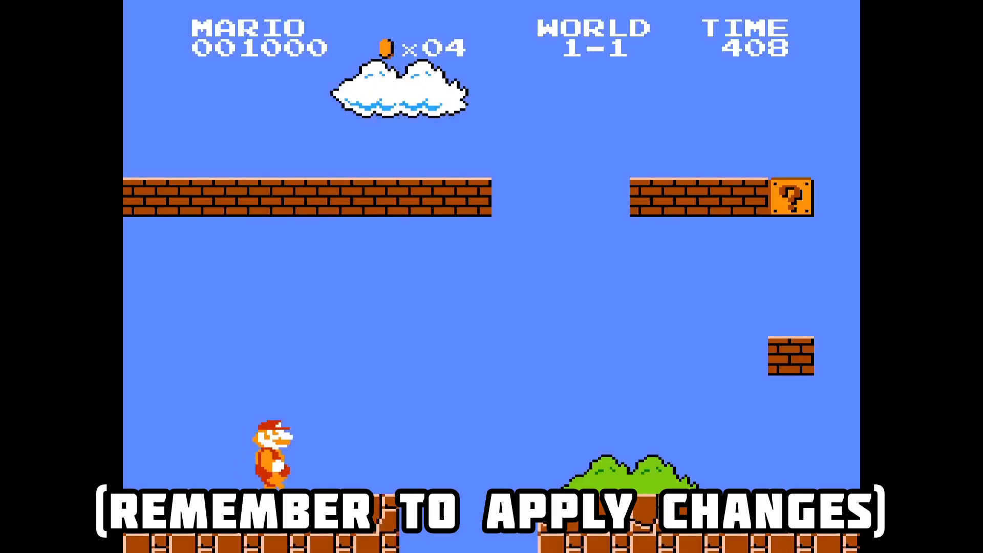
key("x")
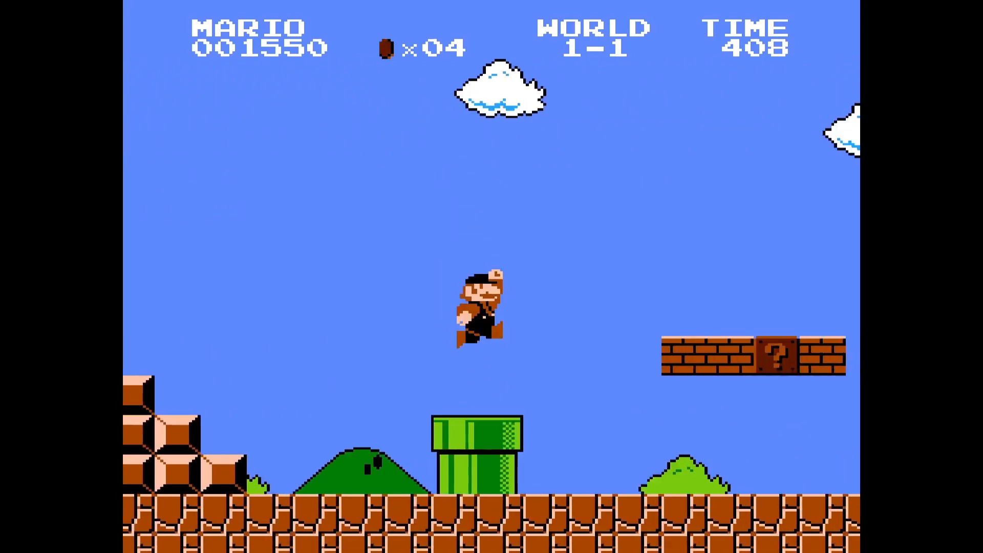
key("F1")
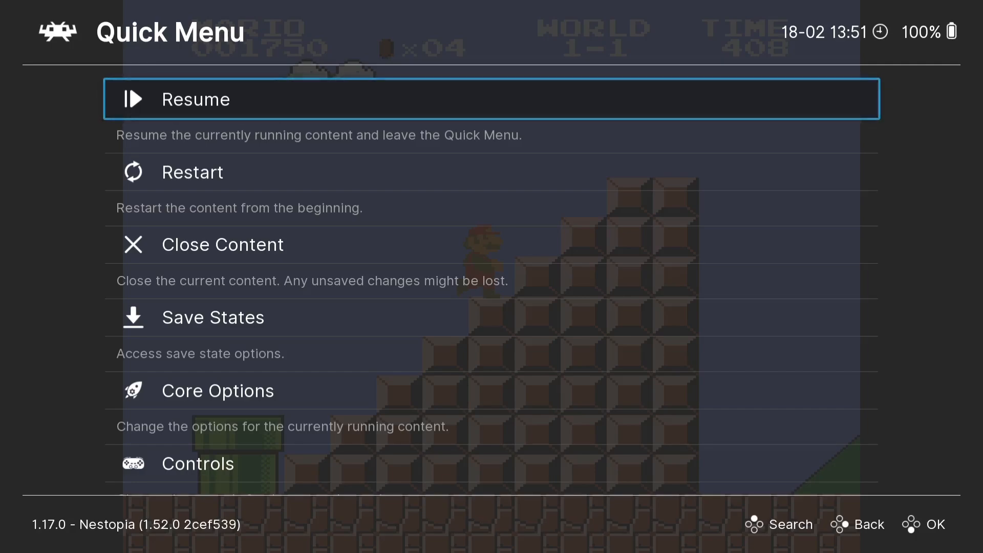
Step: Turn Display Overlay on and set the overlay preset to borders/nes-smb2-integer.cfg
key("Down")
key("Down")
key("Down")
key("Down")
key("Down")
key("Down")
key("Down")
key("Down")
key("Down")
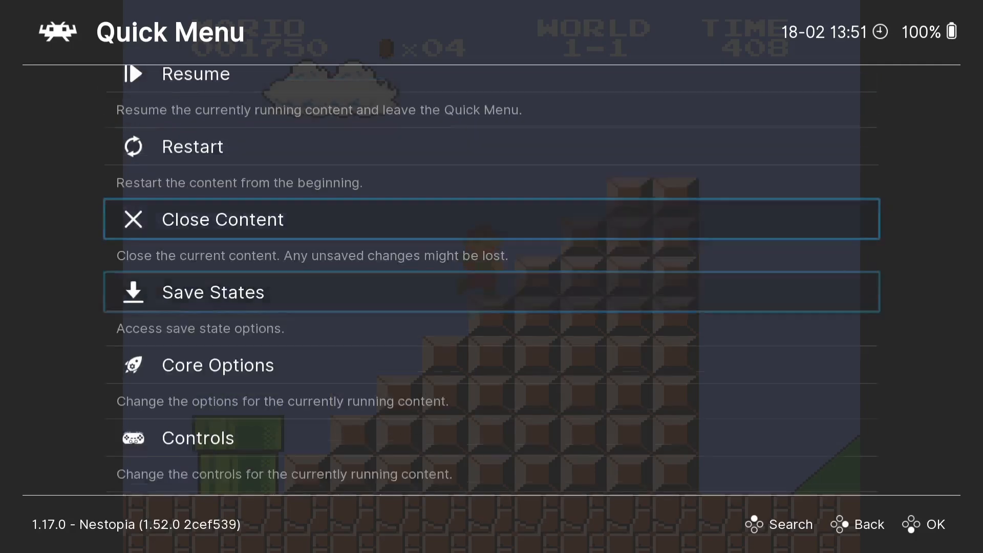
key("Down")
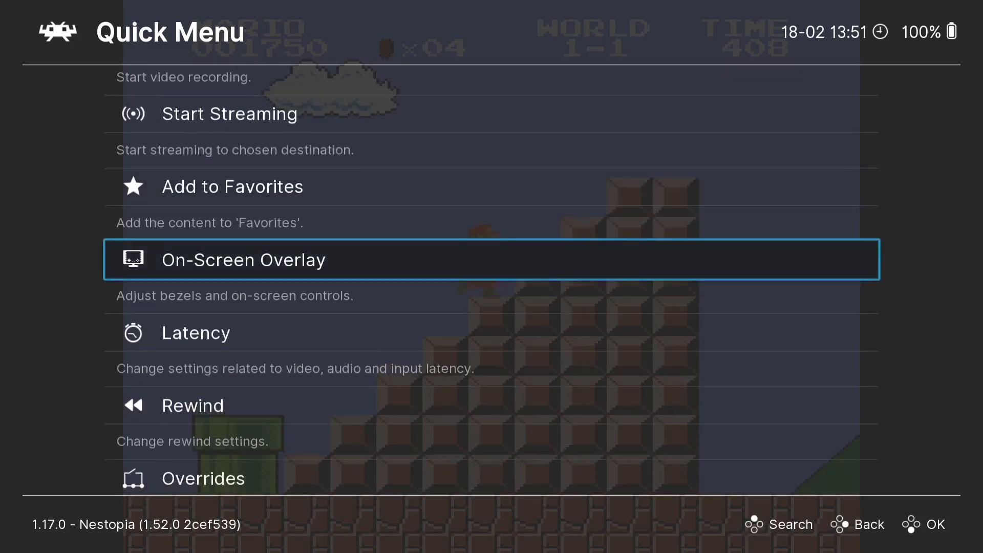
key("Return")
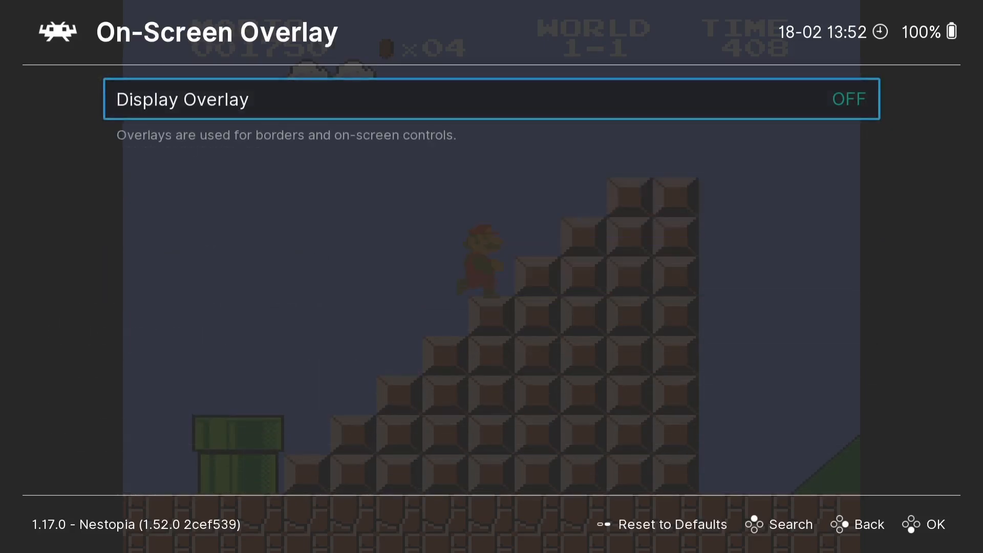
key("Return")
key("Down")
key("Return")
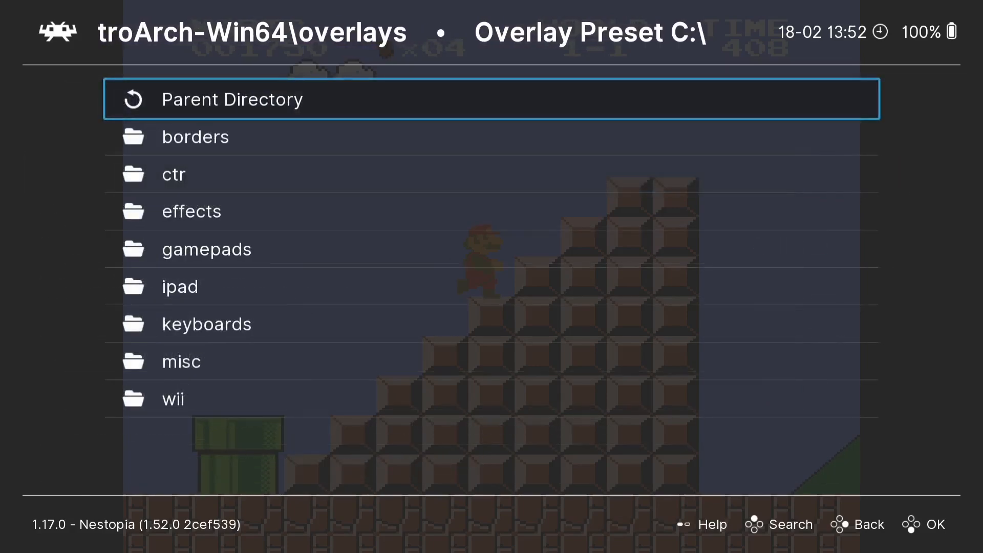
key("Down")
key("Return")
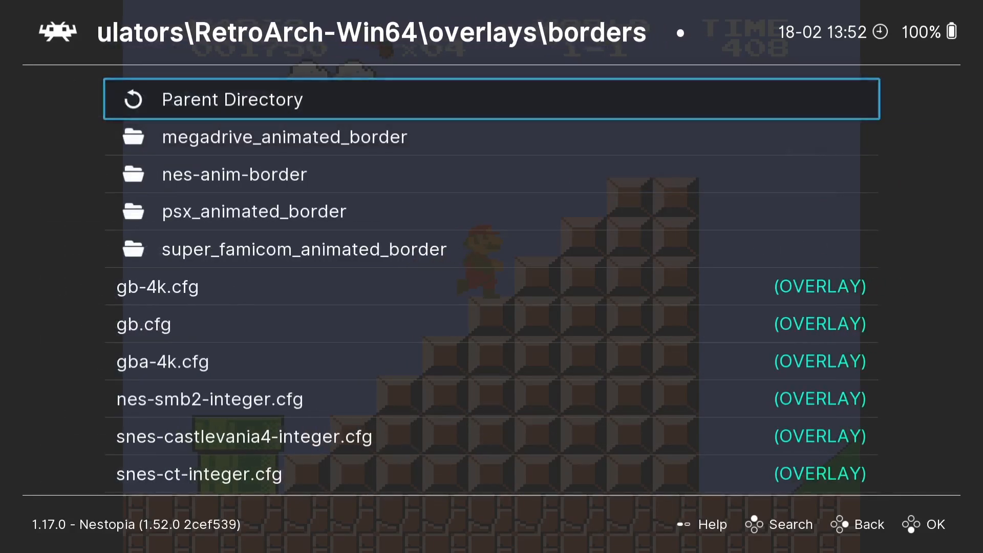
key("Down")
key("Down")
key("Down")
key("Down")
key("Down")
key("Down")
key("Down")
key("Down")
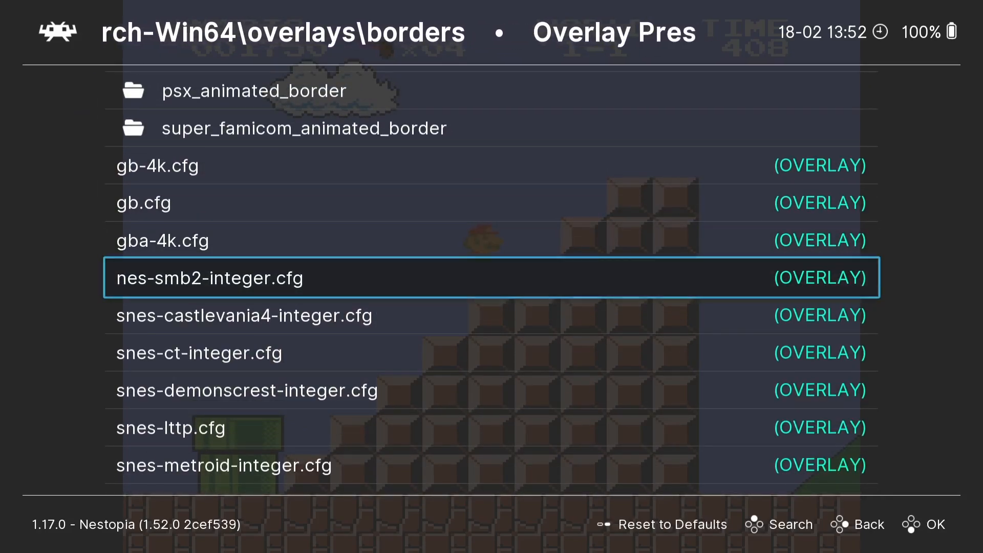
key("Return")
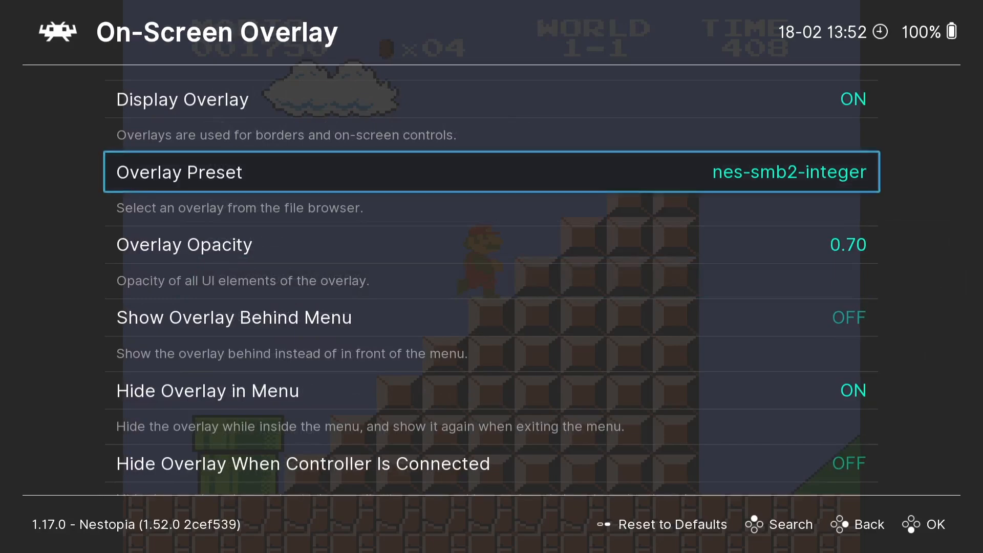
Step: Resume play to view the nes-smb2-integer border, then pause again at the flagpole
key("BackSpace")
key("BackSpace")
key("BackSpace")
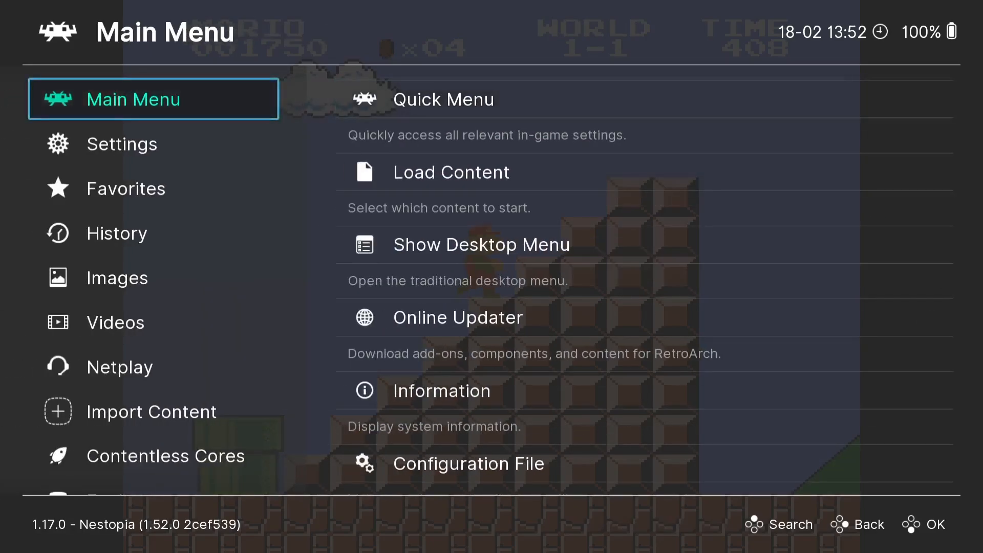
key("Return")
key("Return")
key("Return")
key("Right")
key("x")
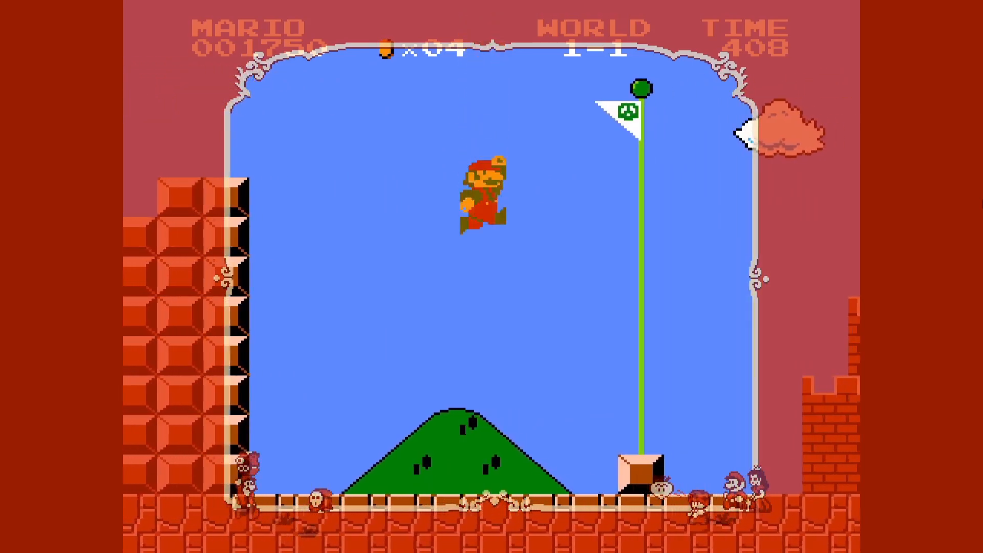
key("F1")
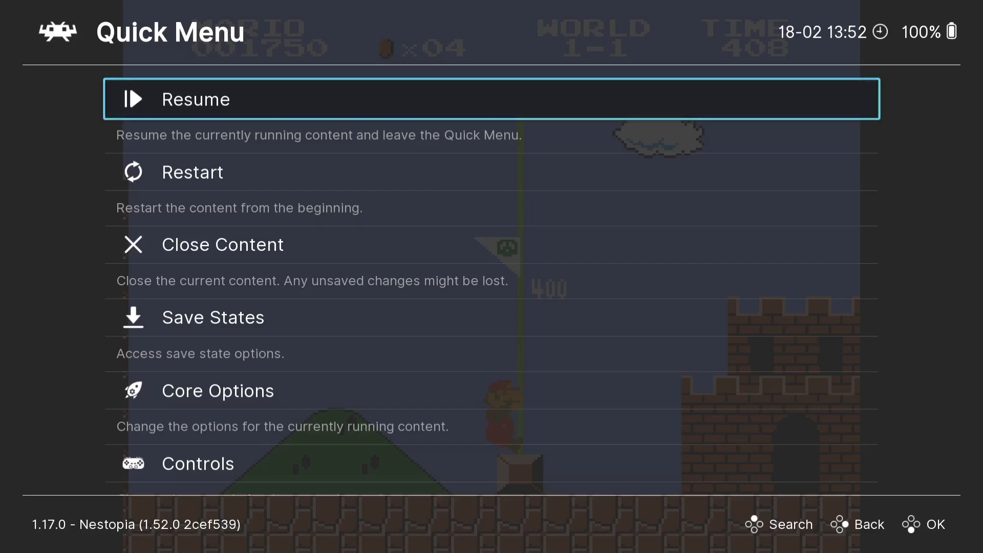
Step: Change the overlay preset to nes-anim-border/nes-border.cfg
key("Down")
key("Down")
key("Down")
key("Down")
key("Down")
key("Down")
key("Down")
key("Down")
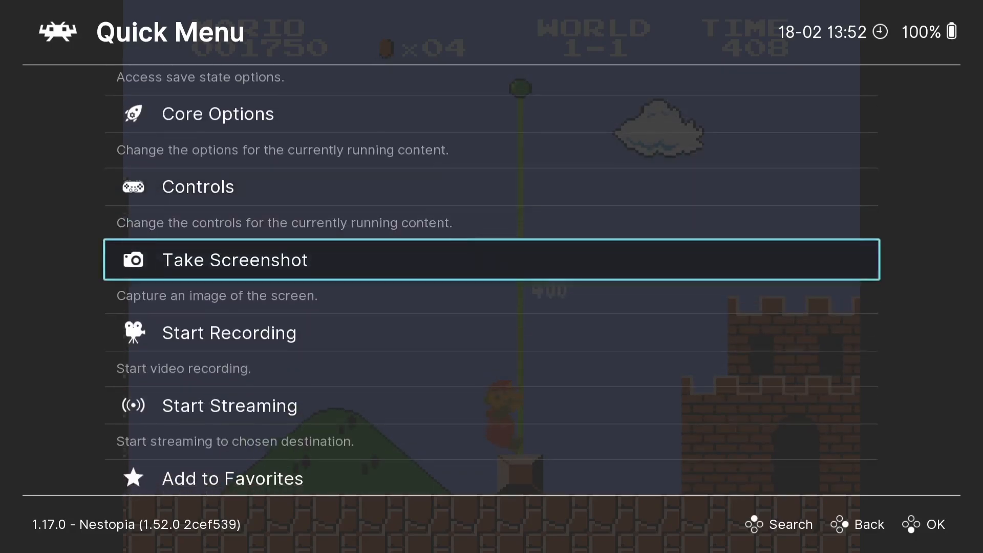
key("Down")
key("Down")
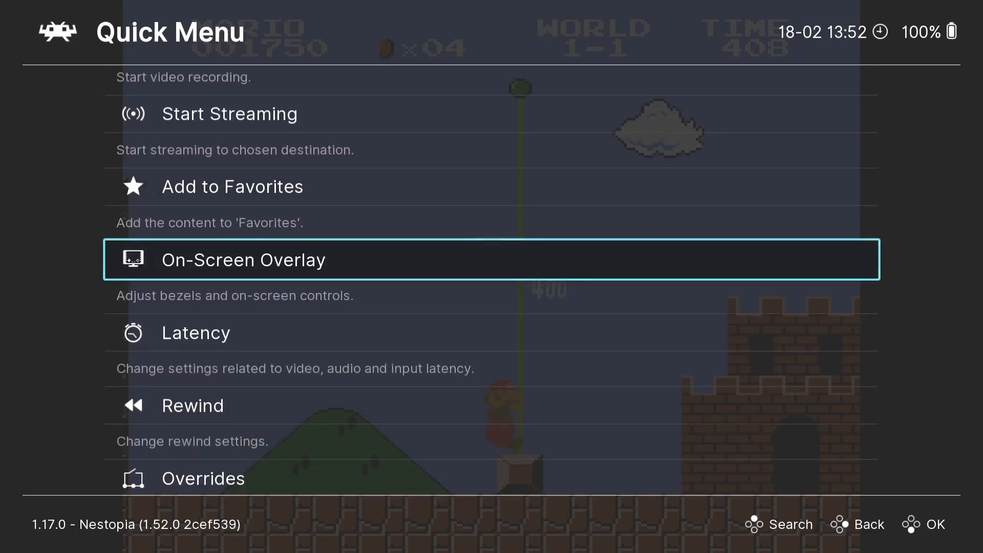
key("Return")
key("Down")
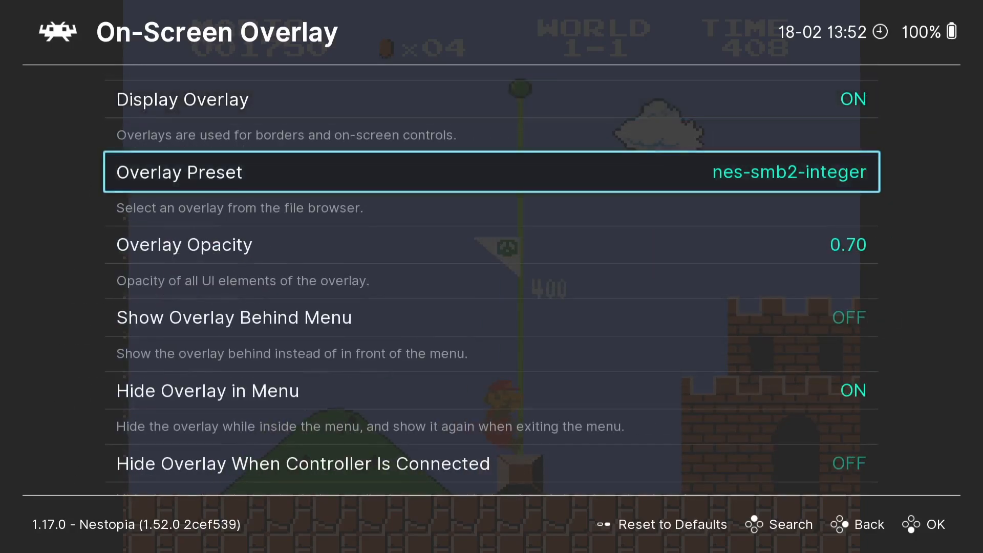
key("Return")
key("Up")
key("Up")
key("Up")
key("Up")
key("Up")
key("Up")
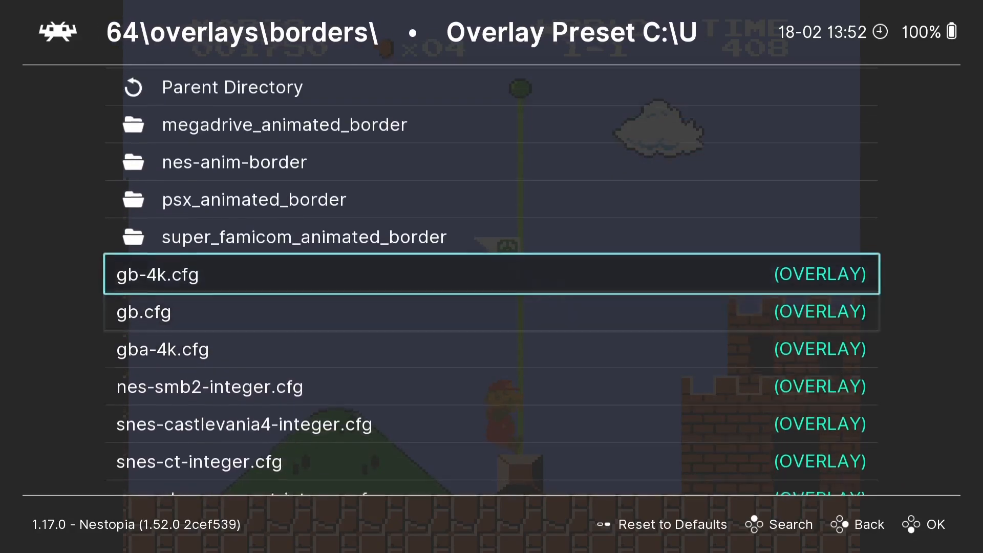
key("Return")
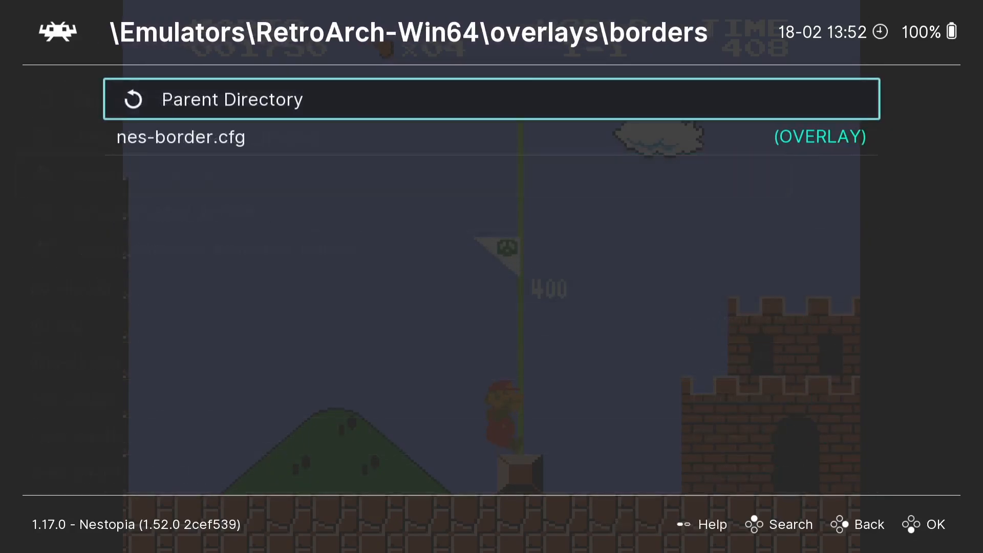
key("Down")
key("Return")
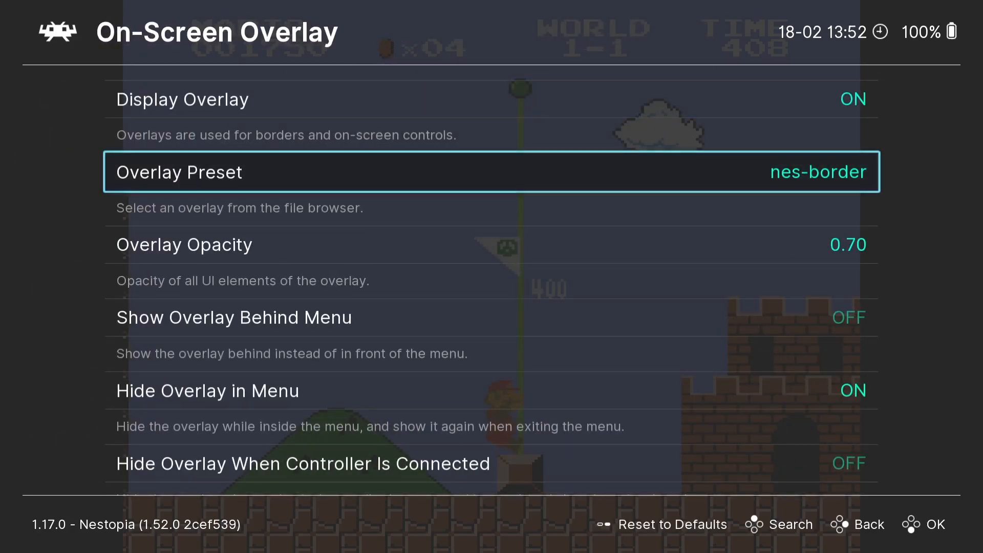
Step: Resume and finish World 1-1 with the NES-controller border, then reopen the Quick Menu
key("BackSpace")
key("BackSpace")
key("Return")
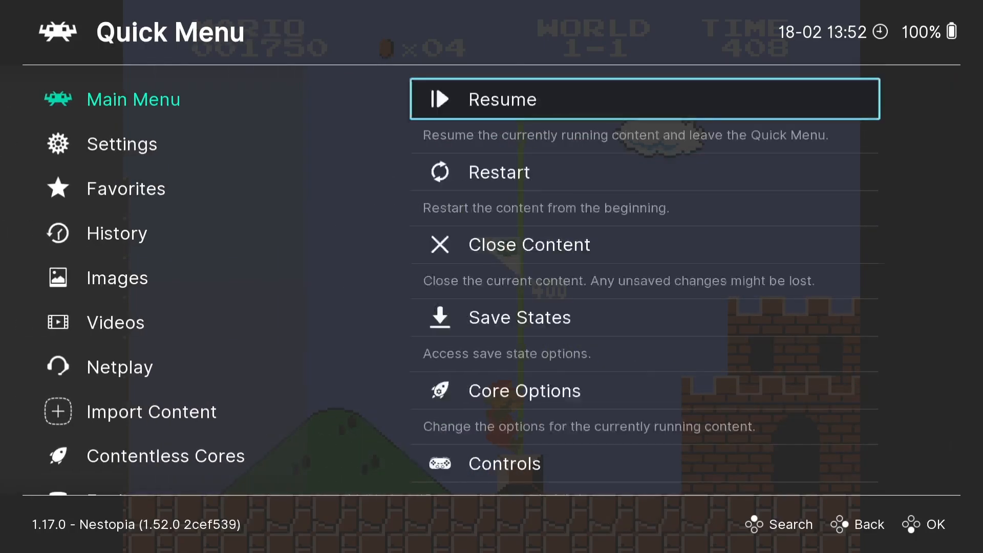
key("Return")
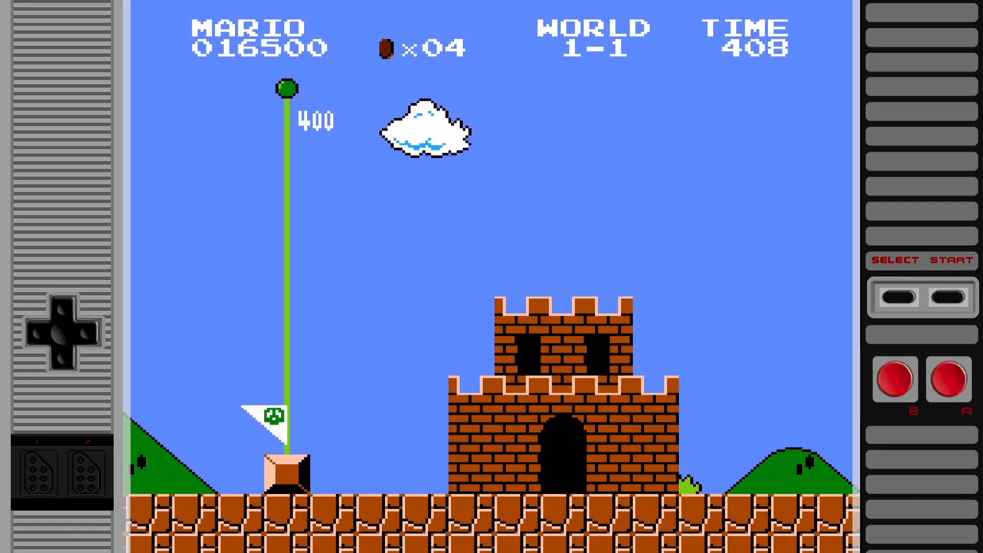
key("F1")
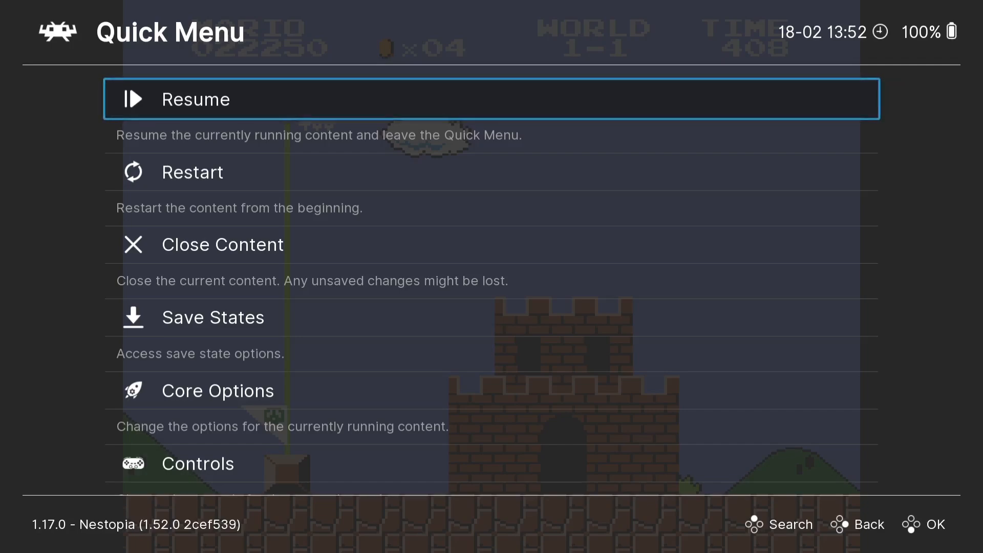
Step: Save Current Configuration to write retroarch.cfg, then exit RetroArch to the desktop
key("BackSpace")
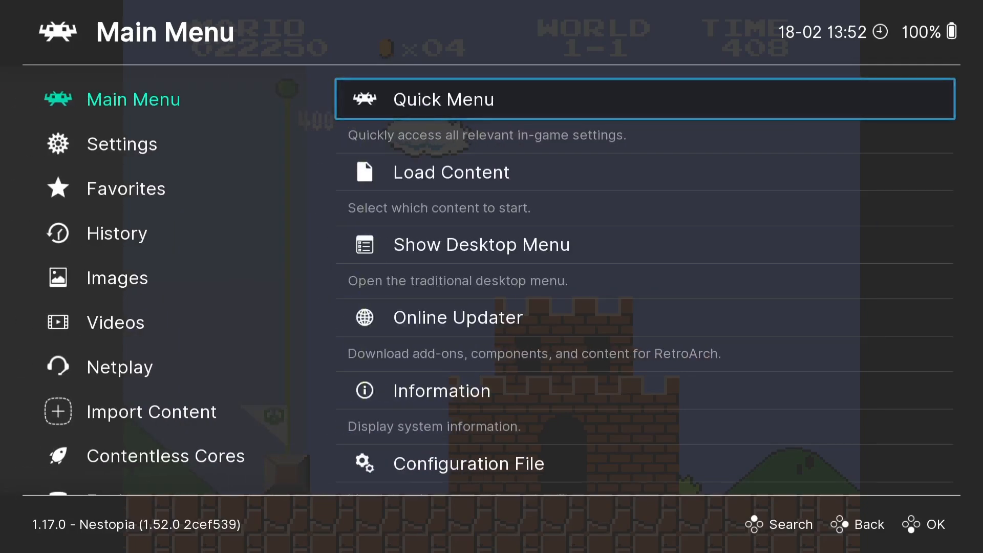
key("Down")
key("Down")
key("Down")
key("Down")
key("Down")
key("Return")
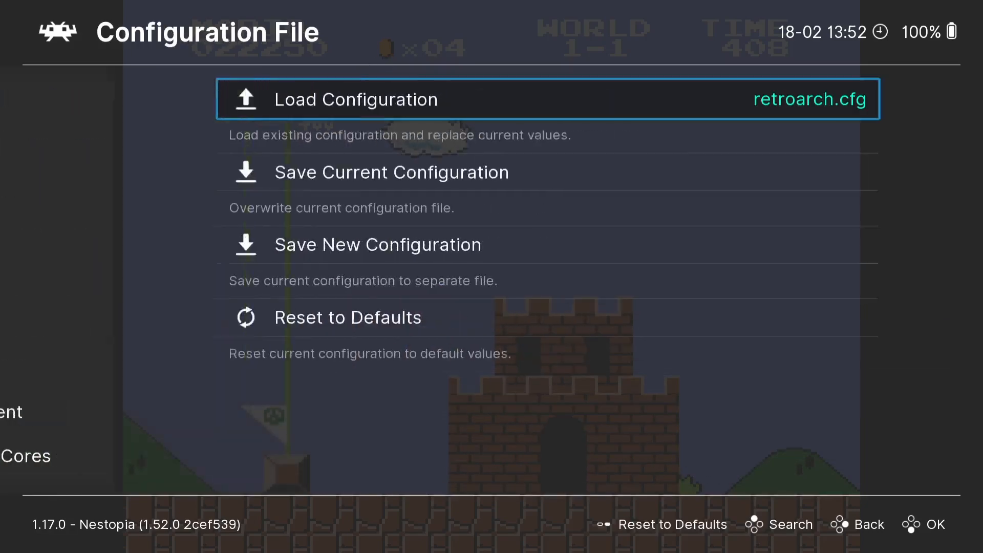
key("Down")
key("Return")
key("BackSpace")
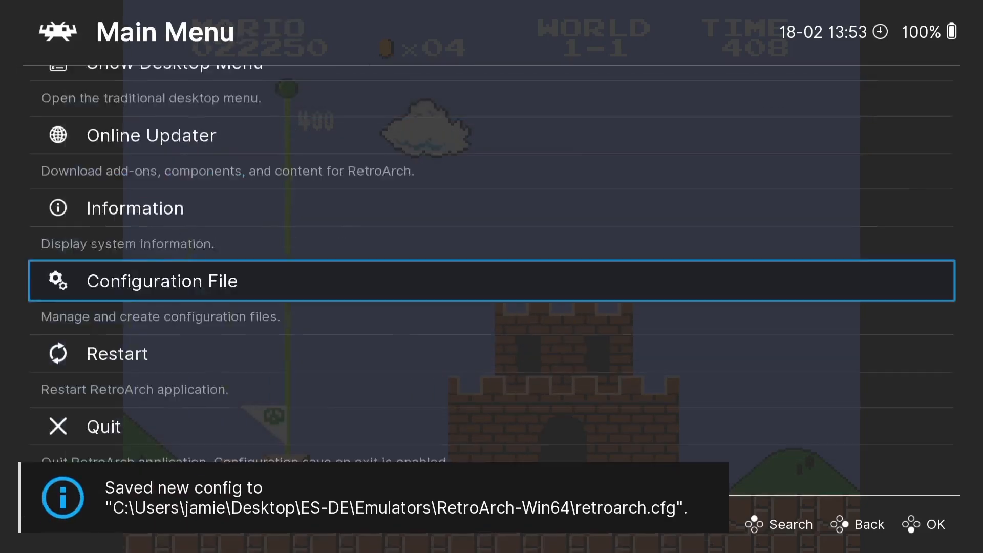
key("Escape")
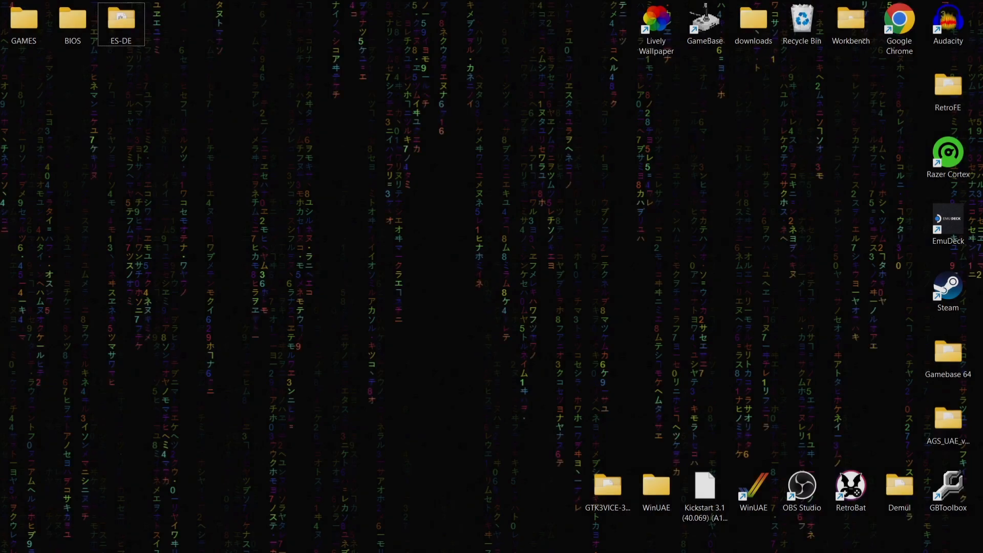